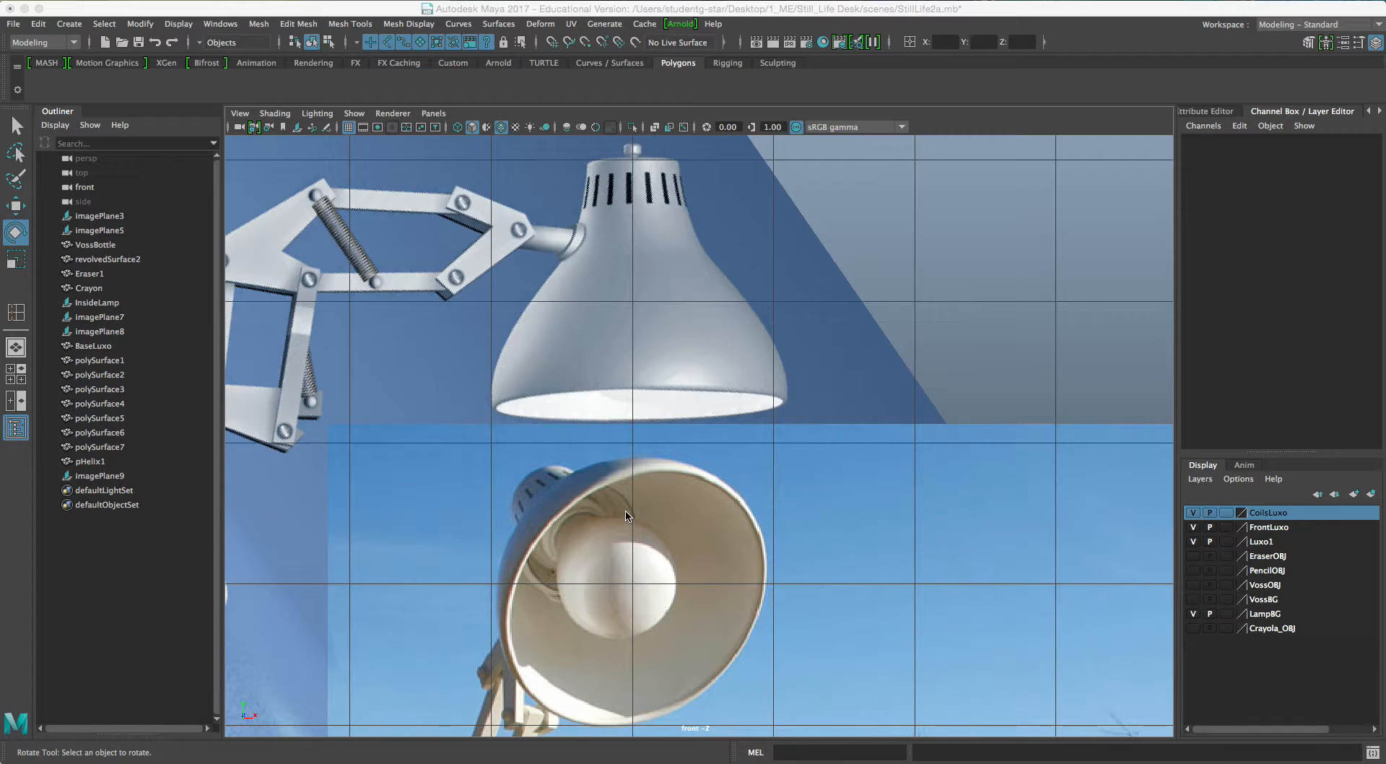
Start the EP Curve Tool with its settings shown, review the curve degree and knot spacing, and close the settings.
{"action": "left_click", "coordinate": [69, 23]}
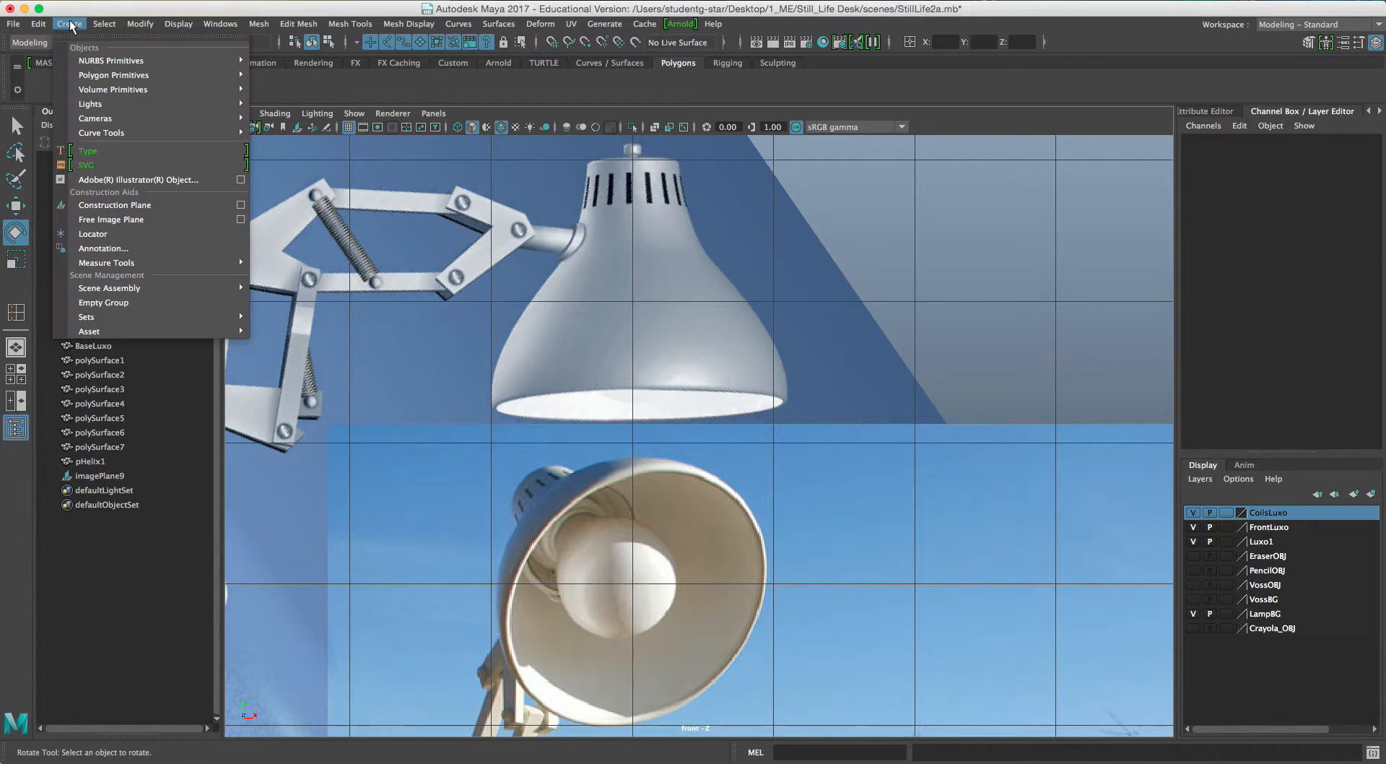
{"action": "mouse_move", "coordinate": [159, 135]}
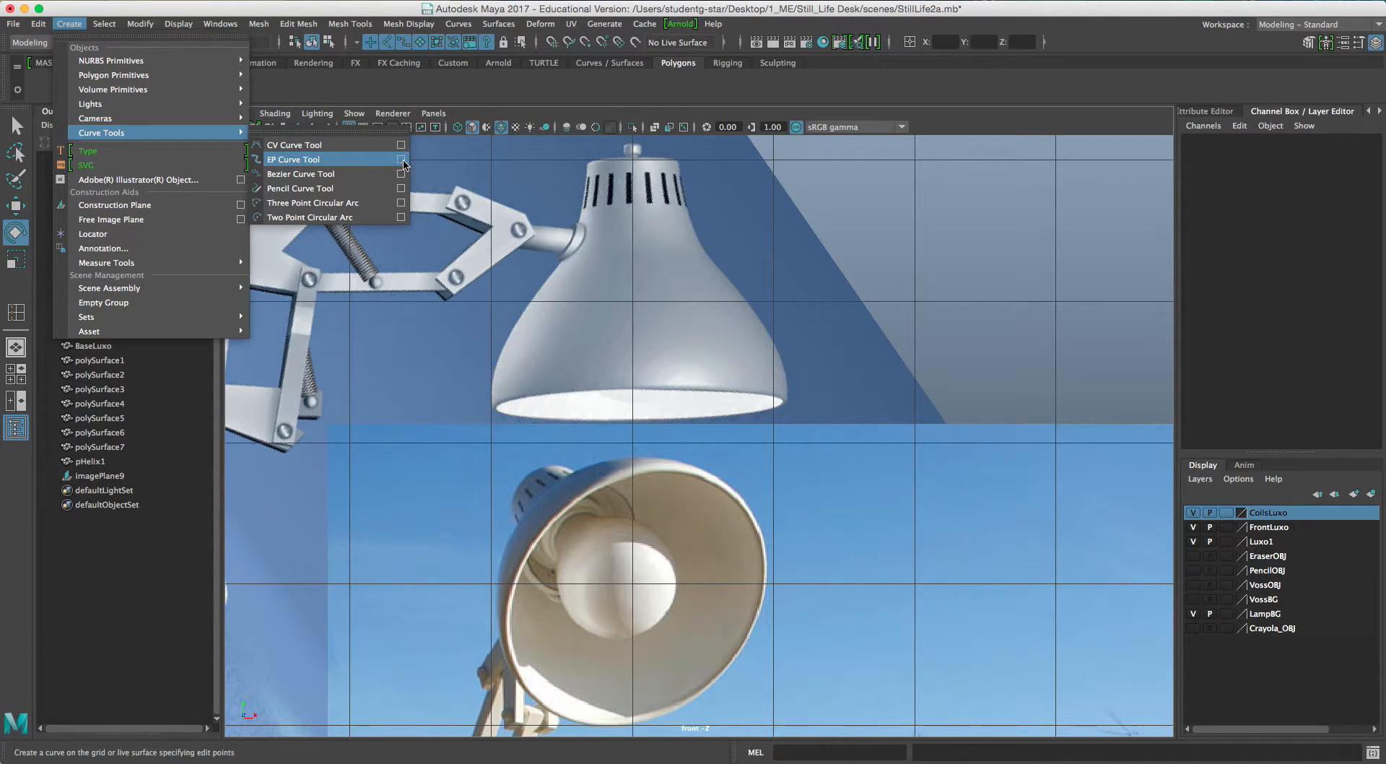
{"action": "left_click", "coordinate": [402, 160]}
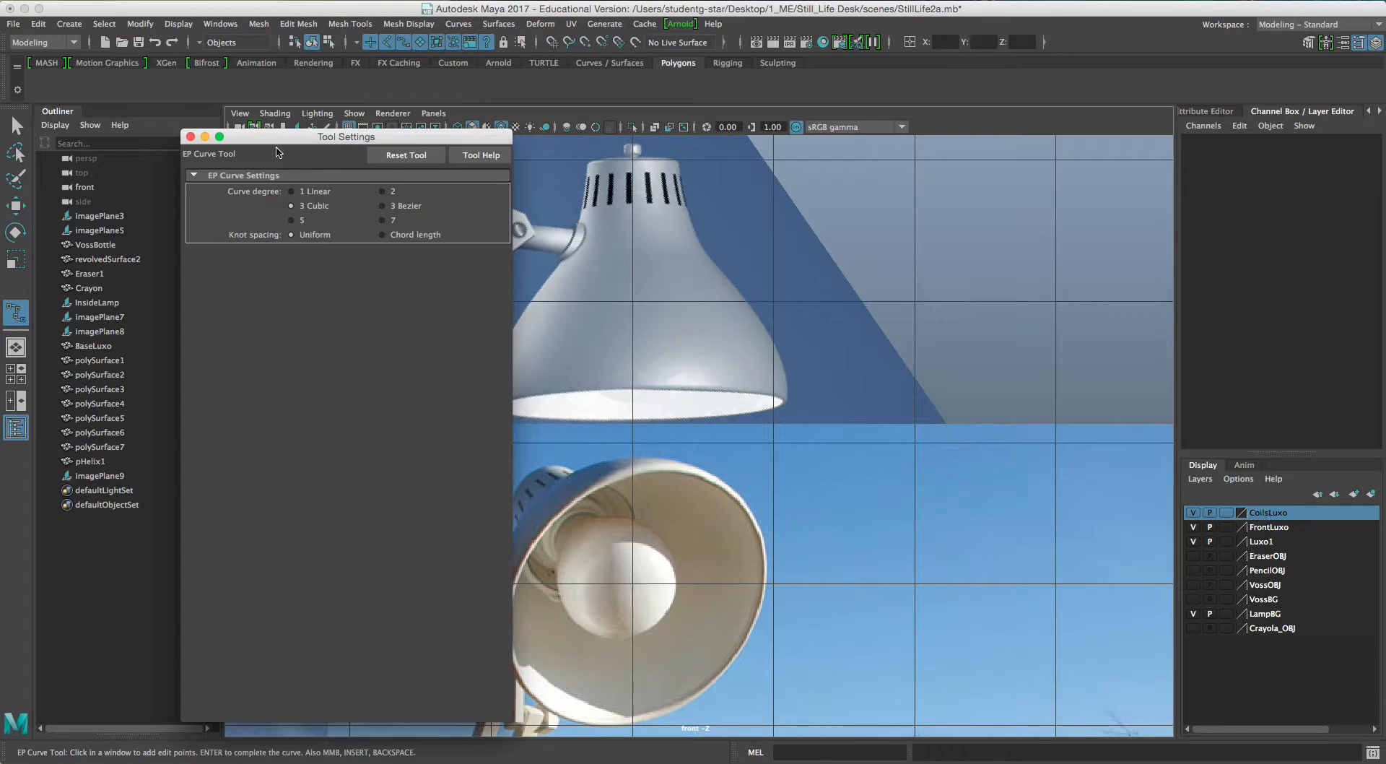
{"action": "left_click_drag", "start_coordinate": [280, 141], "coordinate": [229, 129]}
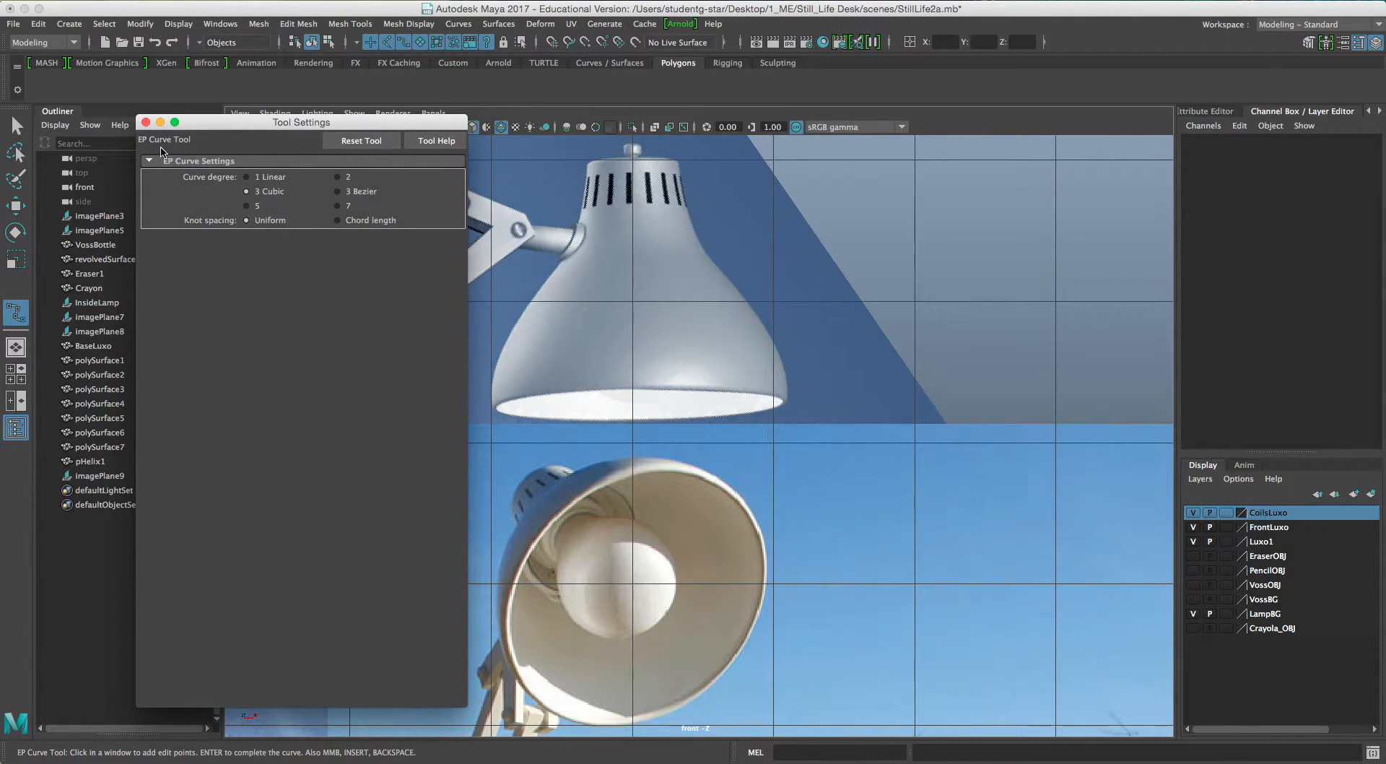
{"action": "left_click", "coordinate": [145, 122]}
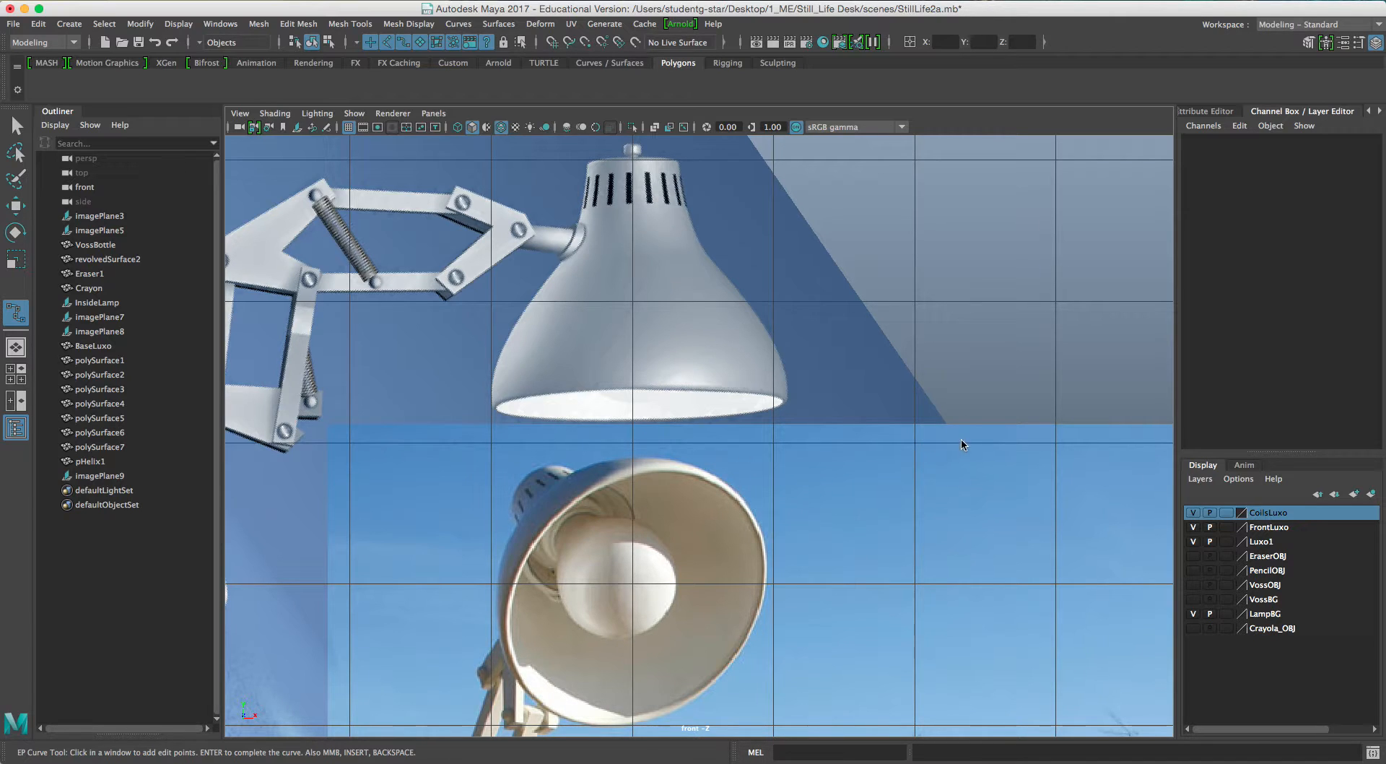
Open Grease Pencil for the front view framed on the upper lampshade, add a frame and choose the pencil brush.
{"action": "scroll", "coordinate": [981, 443], "scroll_direction": "up", "scroll_amount": 3}
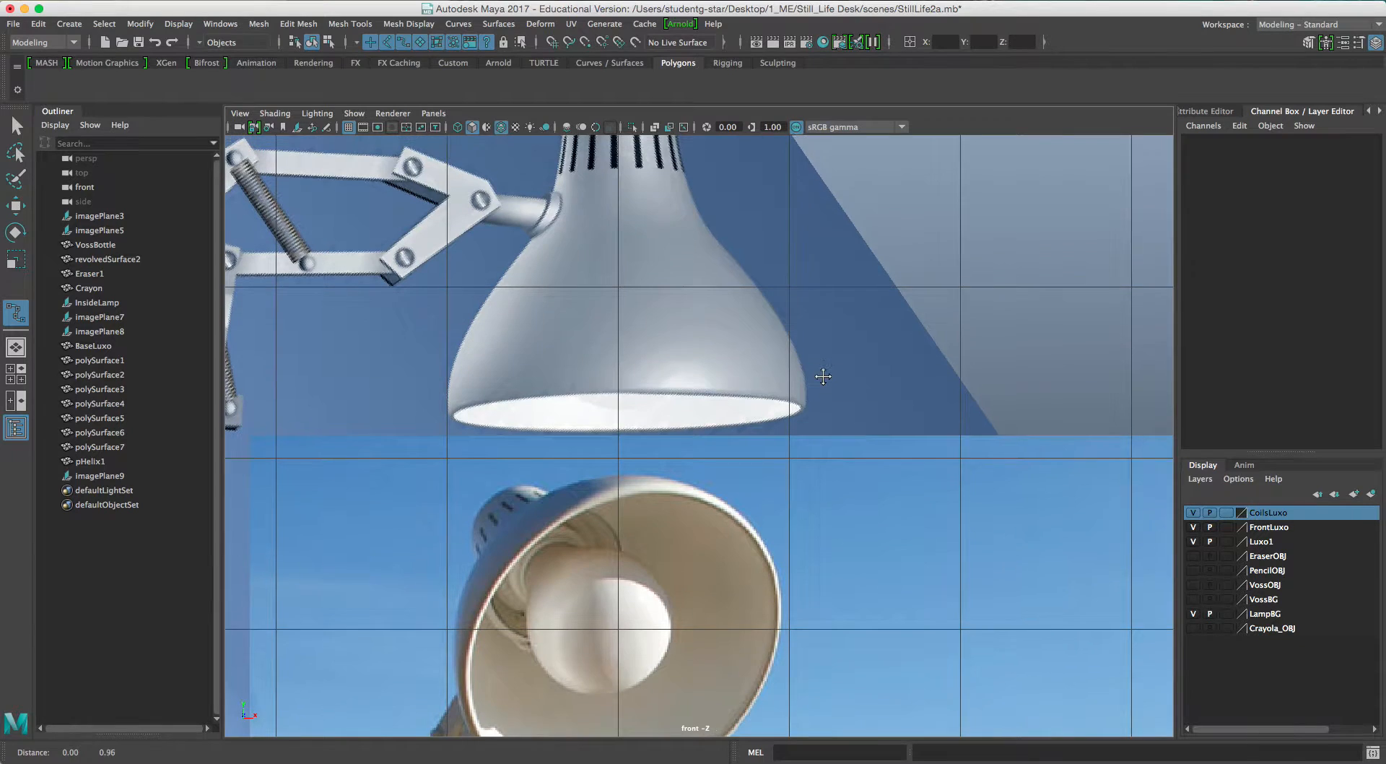
{"action": "scroll", "coordinate": [823, 375], "scroll_direction": "up", "scroll_amount": 4}
{"action": "middle_click_drag", "start_coordinate": [803, 348], "coordinate": [807, 422], "text": "alt"}
{"action": "scroll", "coordinate": [815, 414], "scroll_direction": "down", "scroll_amount": 1}
{"action": "left_click", "coordinate": [326, 128]}
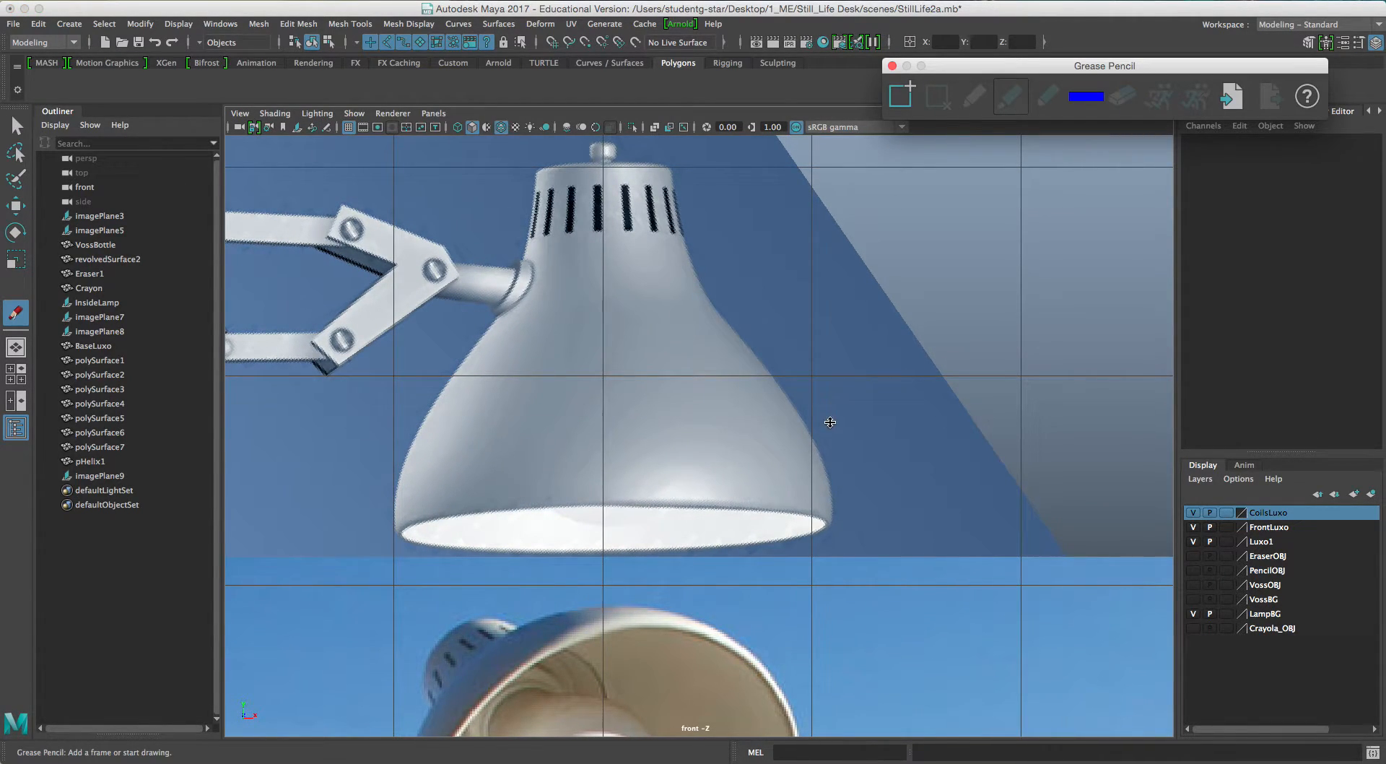
{"action": "left_click", "coordinate": [906, 96]}
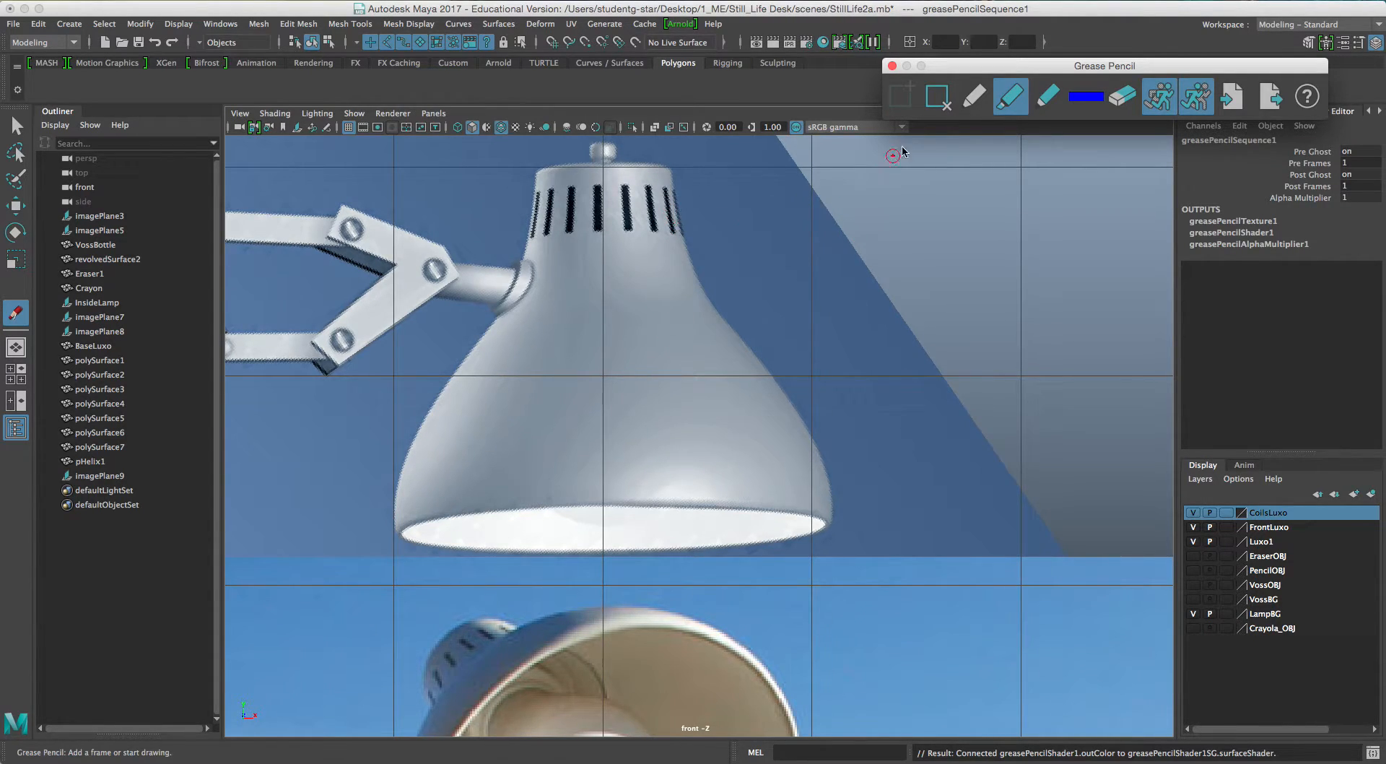
{"action": "left_click", "coordinate": [973, 96]}
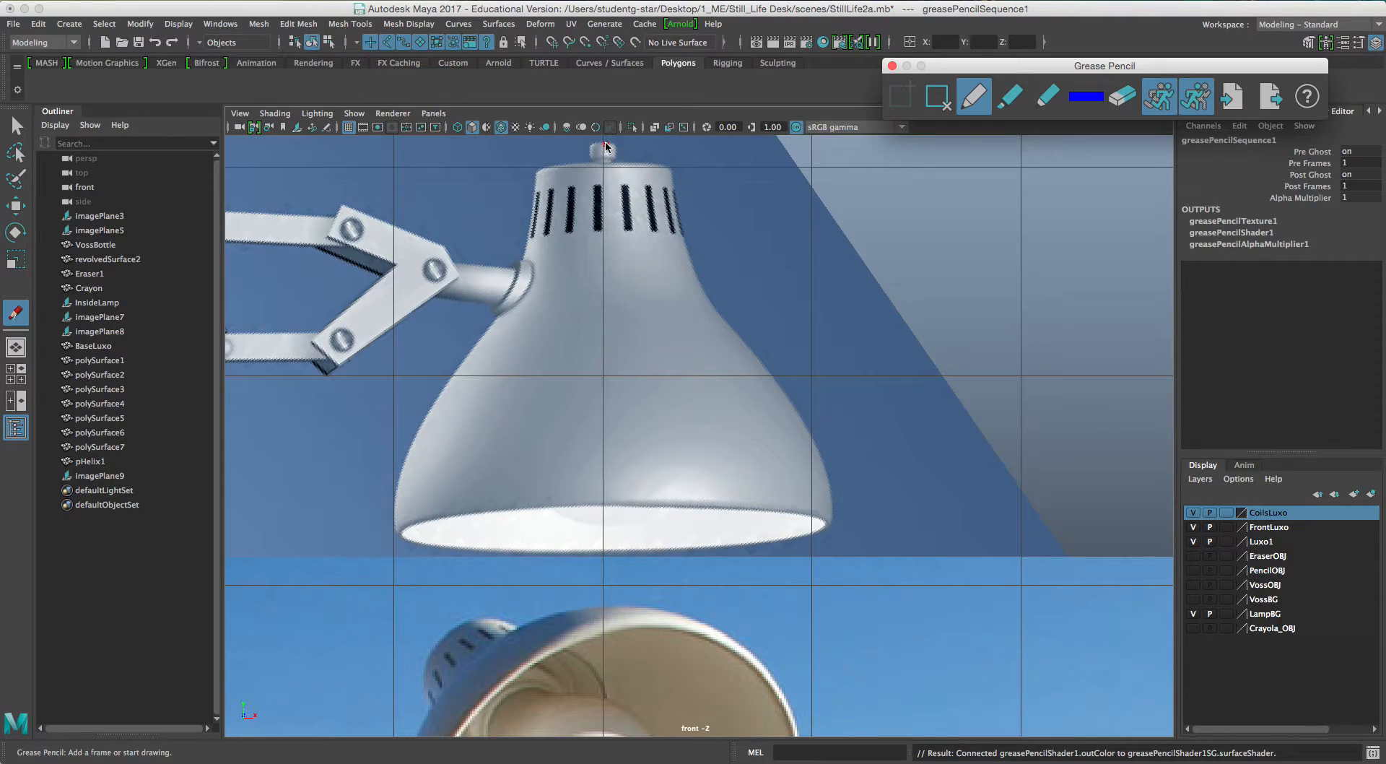
{"action": "left_click", "coordinate": [605, 143]}
{"action": "left_click_drag", "start_coordinate": [607, 143], "coordinate": [609, 163]}
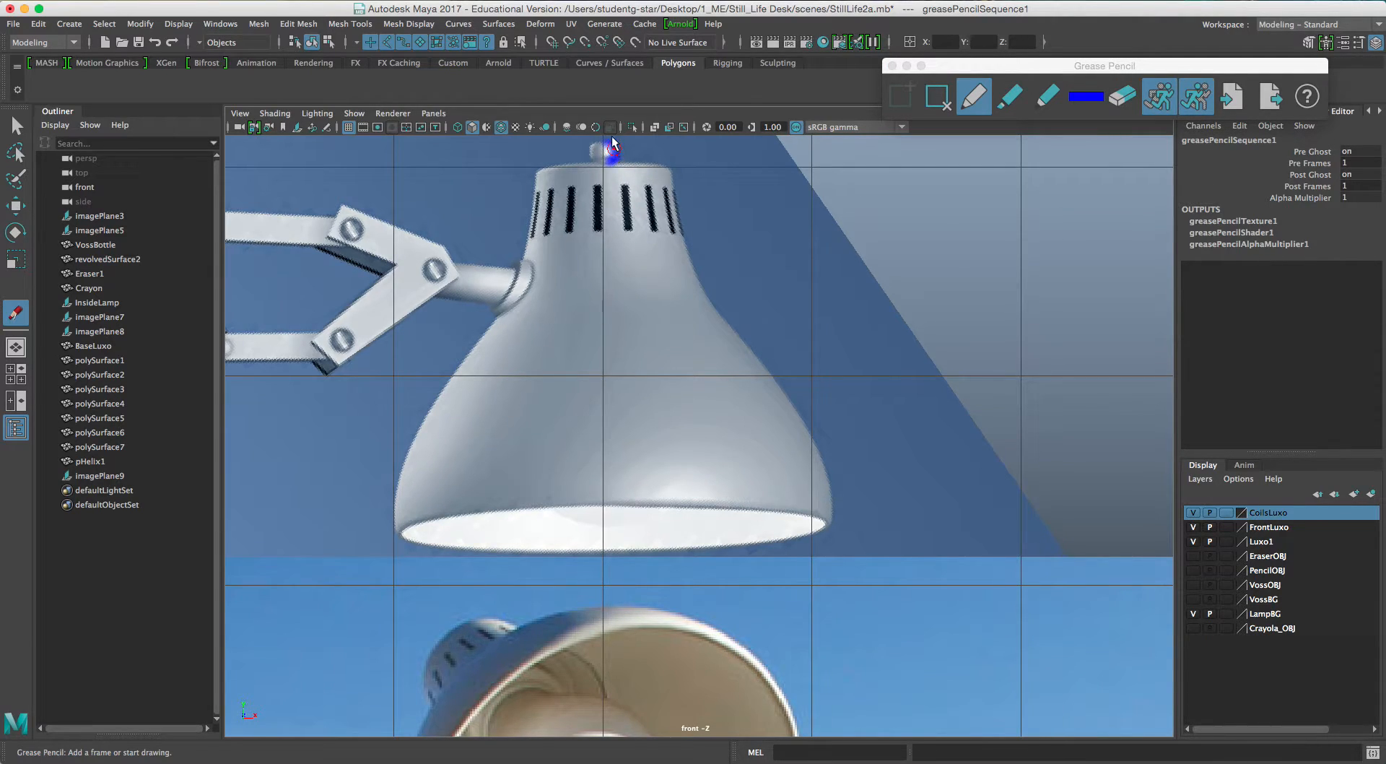
{"action": "key", "text": "2"}
{"action": "key", "text": "z"}
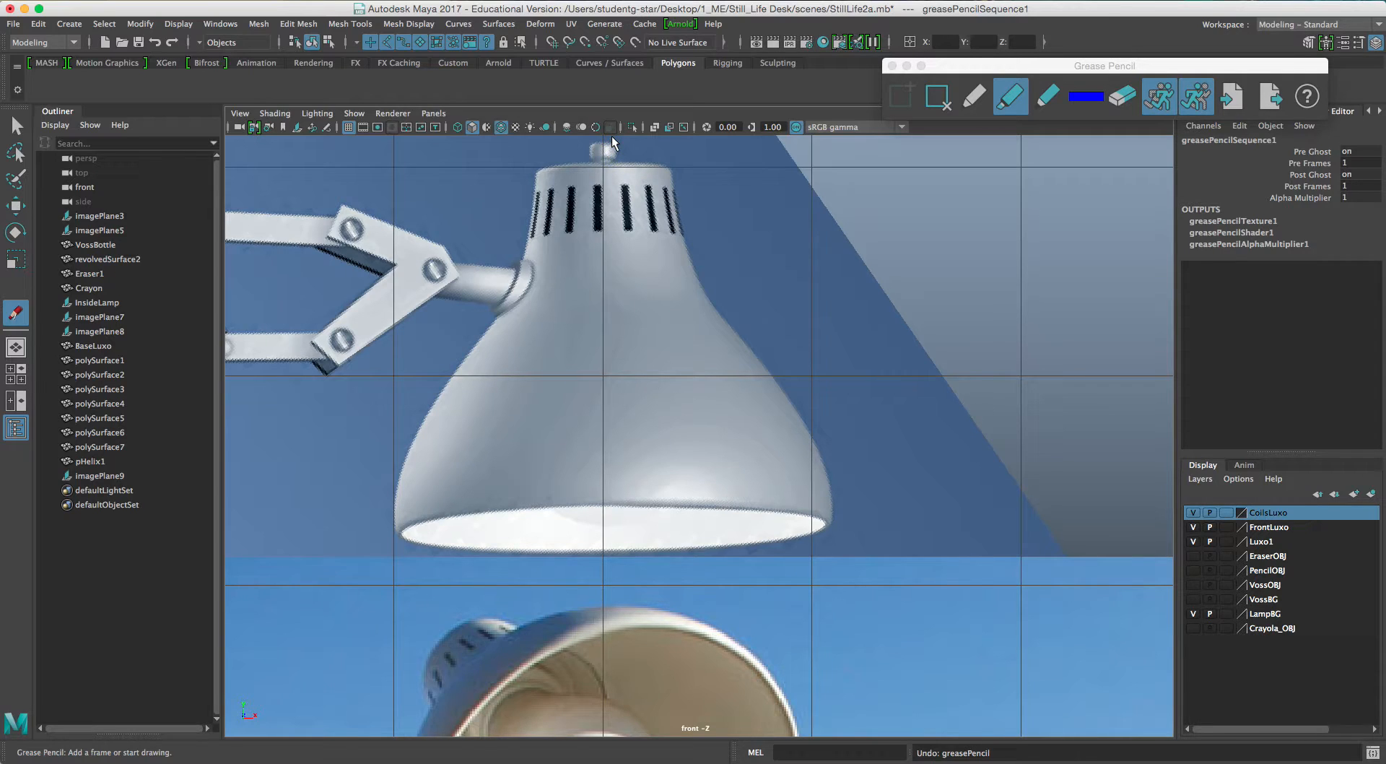
With the Grease Pencil's pencil brush, trace half of the upper lampshade's outer profile from the top knob down to the rim.
{"action": "key", "text": "1"}
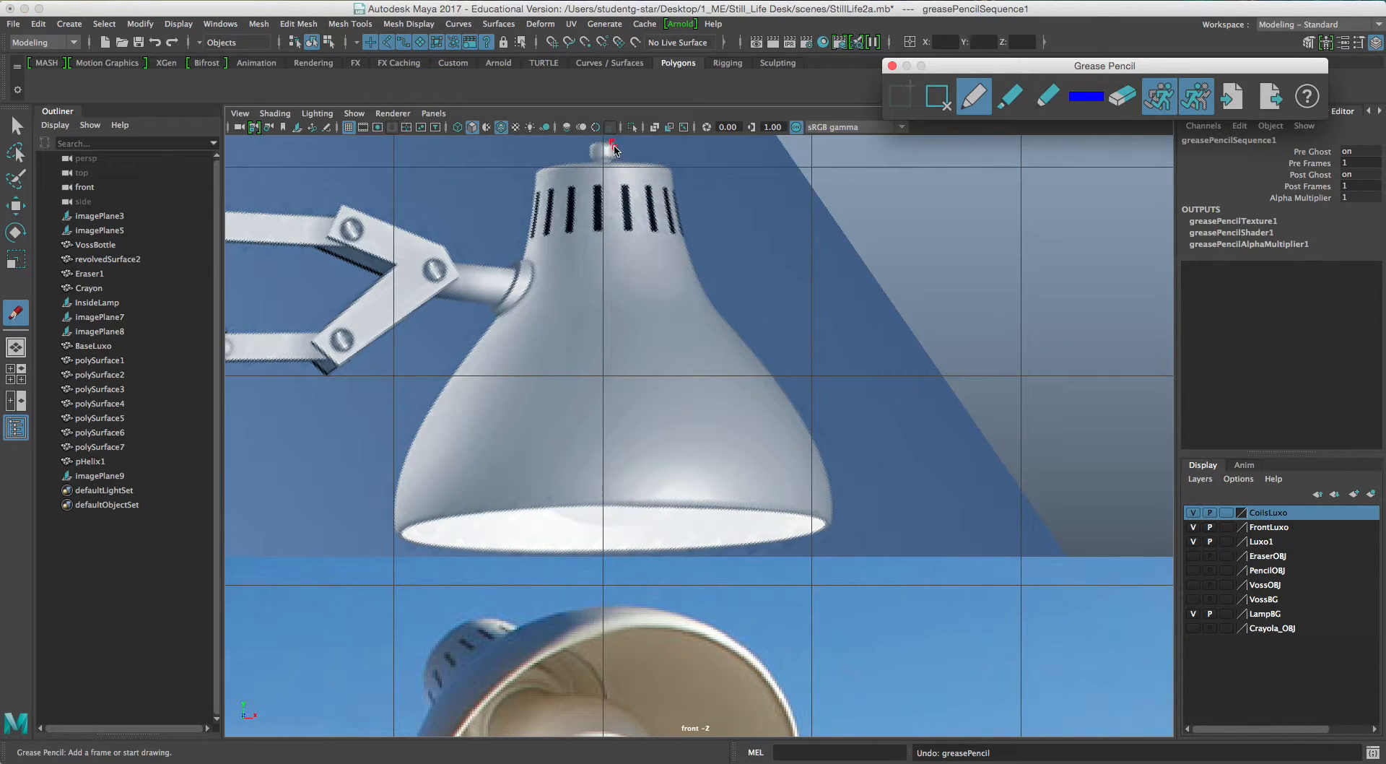
{"action": "left_click", "coordinate": [610, 148]}
{"action": "left_click_drag", "start_coordinate": [605, 143], "coordinate": [616, 165]}
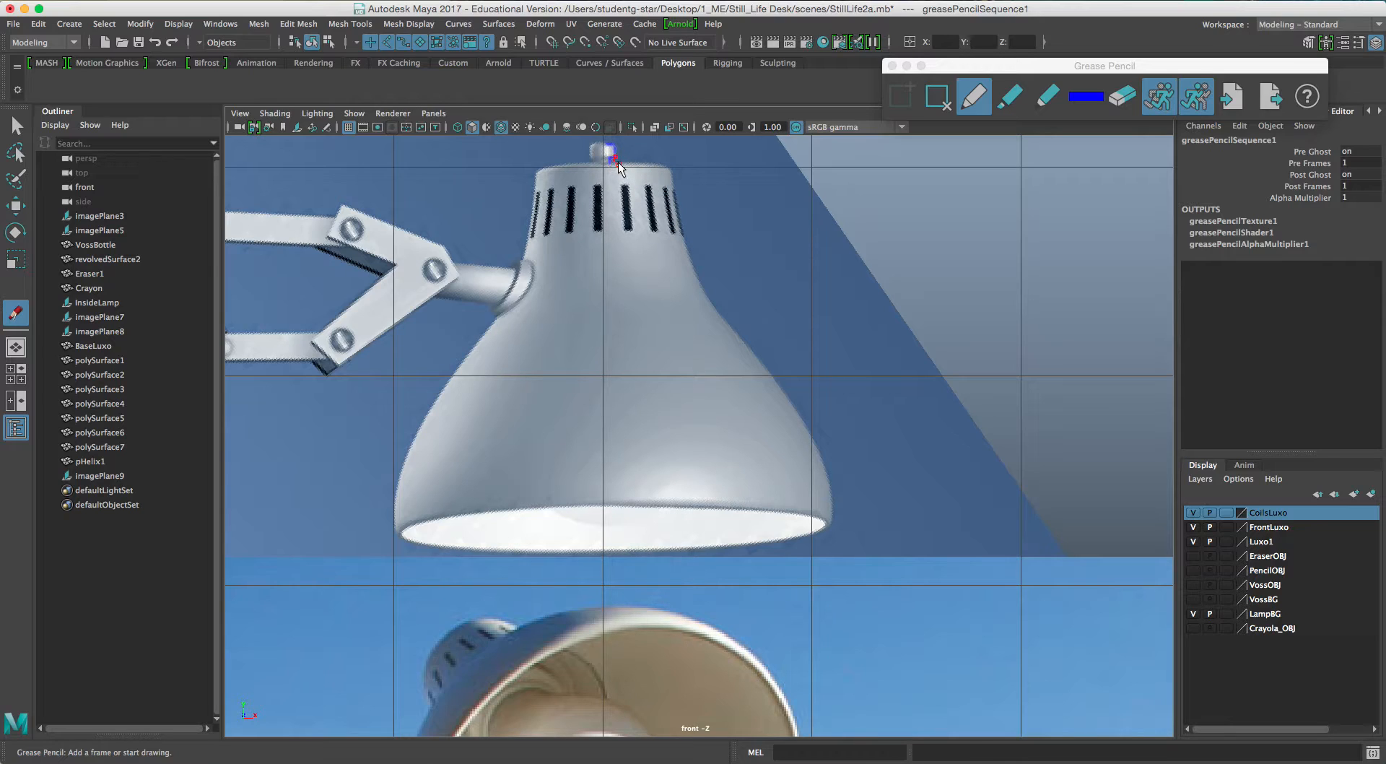
{"action": "left_click_drag", "start_coordinate": [615, 149], "coordinate": [610, 163]}
{"action": "left_click_drag", "start_coordinate": [675, 203], "coordinate": [678, 217]}
{"action": "left_click_drag", "start_coordinate": [765, 370], "coordinate": [768, 373]}
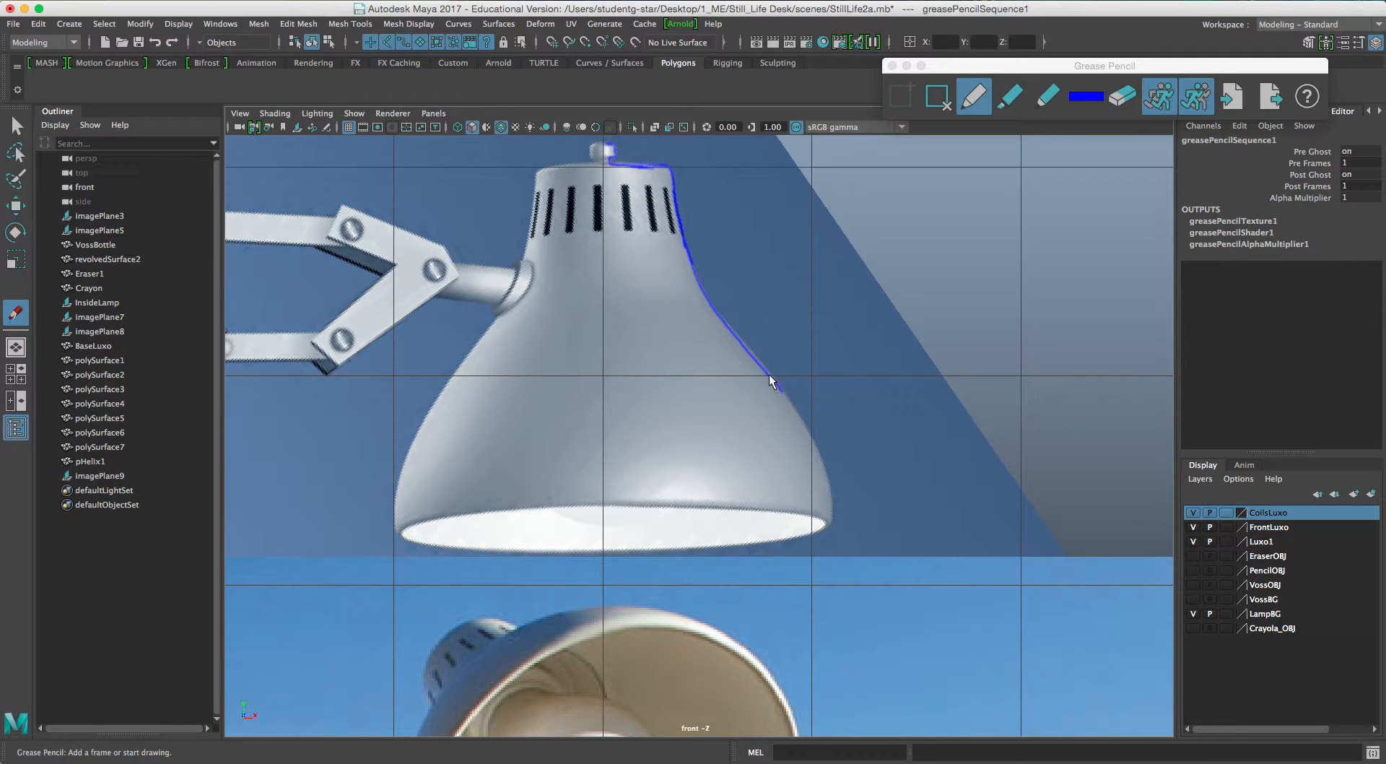
{"action": "left_click_drag", "start_coordinate": [795, 413], "coordinate": [809, 437]}
{"action": "left_click_drag", "start_coordinate": [825, 485], "coordinate": [830, 498]}
Trace the shade's inner wall line up from the rim, and mark the ridges and inner contour on the lower reference lamp.
{"action": "left_click_drag", "start_coordinate": [823, 512], "coordinate": [824, 520]}
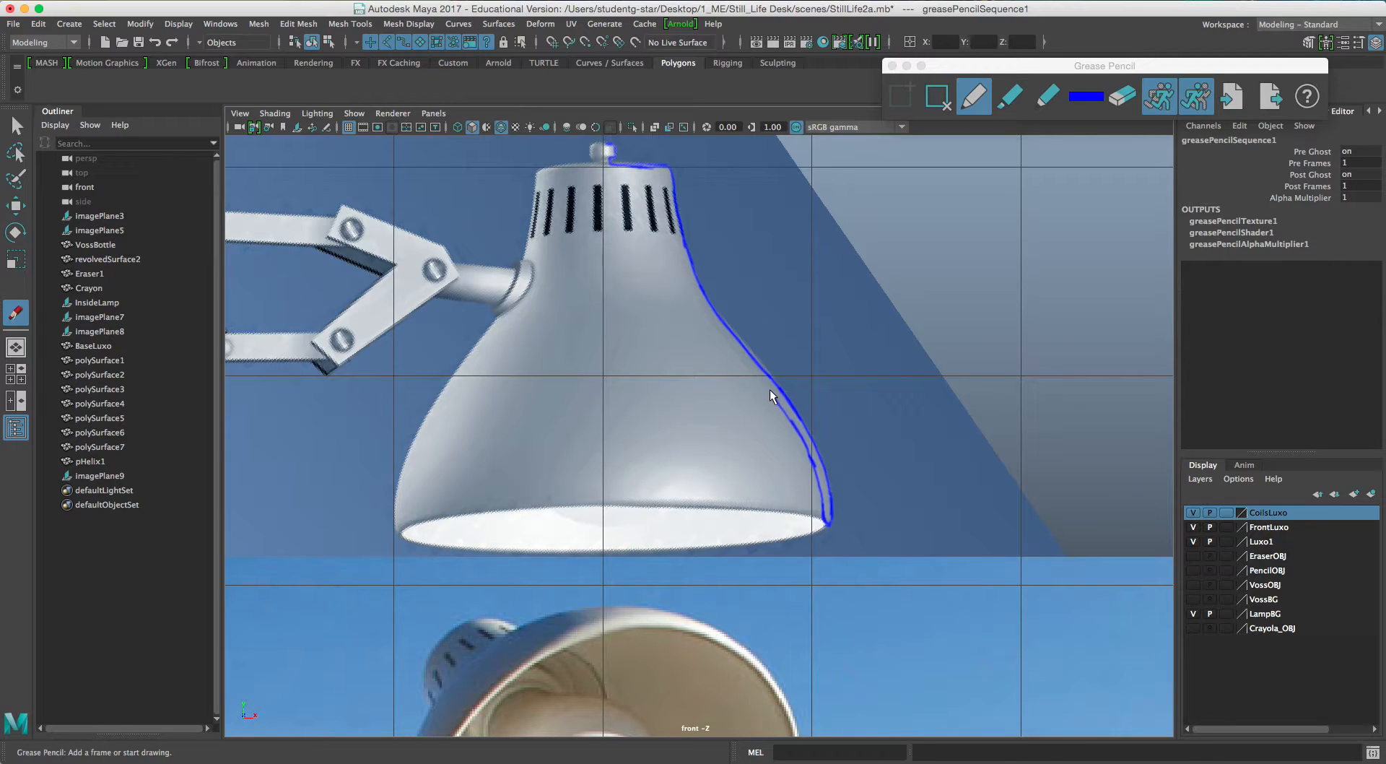
{"action": "left_click_drag", "start_coordinate": [756, 375], "coordinate": [765, 387]}
{"action": "mouse_move", "coordinate": [562, 661]}
{"action": "left_mouse_down"}
{"action": "mouse_move", "coordinate": [573, 688]}
{"action": "mouse_move", "coordinate": [549, 674]}
{"action": "mouse_move", "coordinate": [558, 687]}
{"action": "mouse_move", "coordinate": [539, 691]}
{"action": "left_mouse_up"}
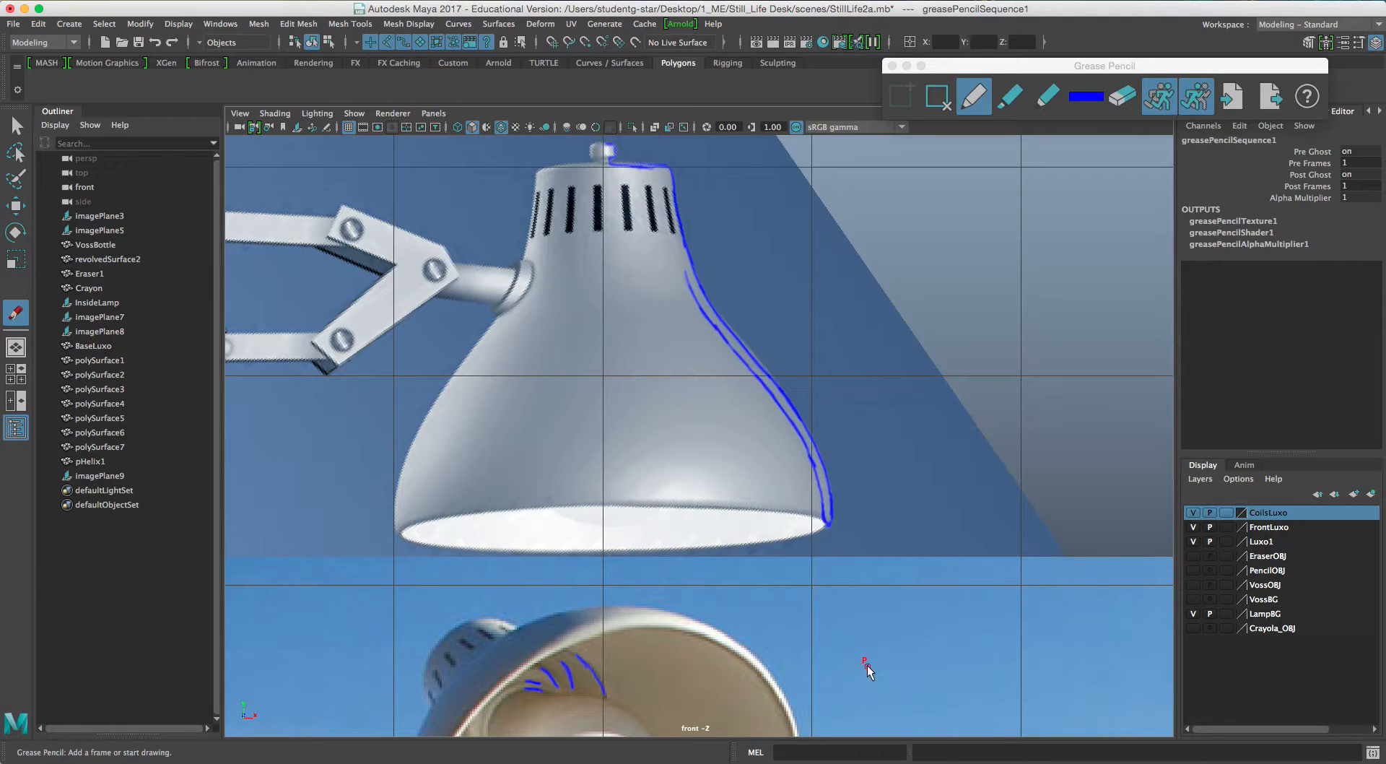
{"action": "left_click_drag", "start_coordinate": [597, 670], "coordinate": [627, 667]}
{"action": "left_click_drag", "start_coordinate": [749, 687], "coordinate": [759, 696]}
Sketch a circled close-up of the ridged inner profile beside the lower lamp and extend the upper shade's inner line with those ridges.
{"action": "left_click_drag", "start_coordinate": [891, 651], "coordinate": [887, 648]}
{"action": "left_click_drag", "start_coordinate": [885, 642], "coordinate": [879, 625]}
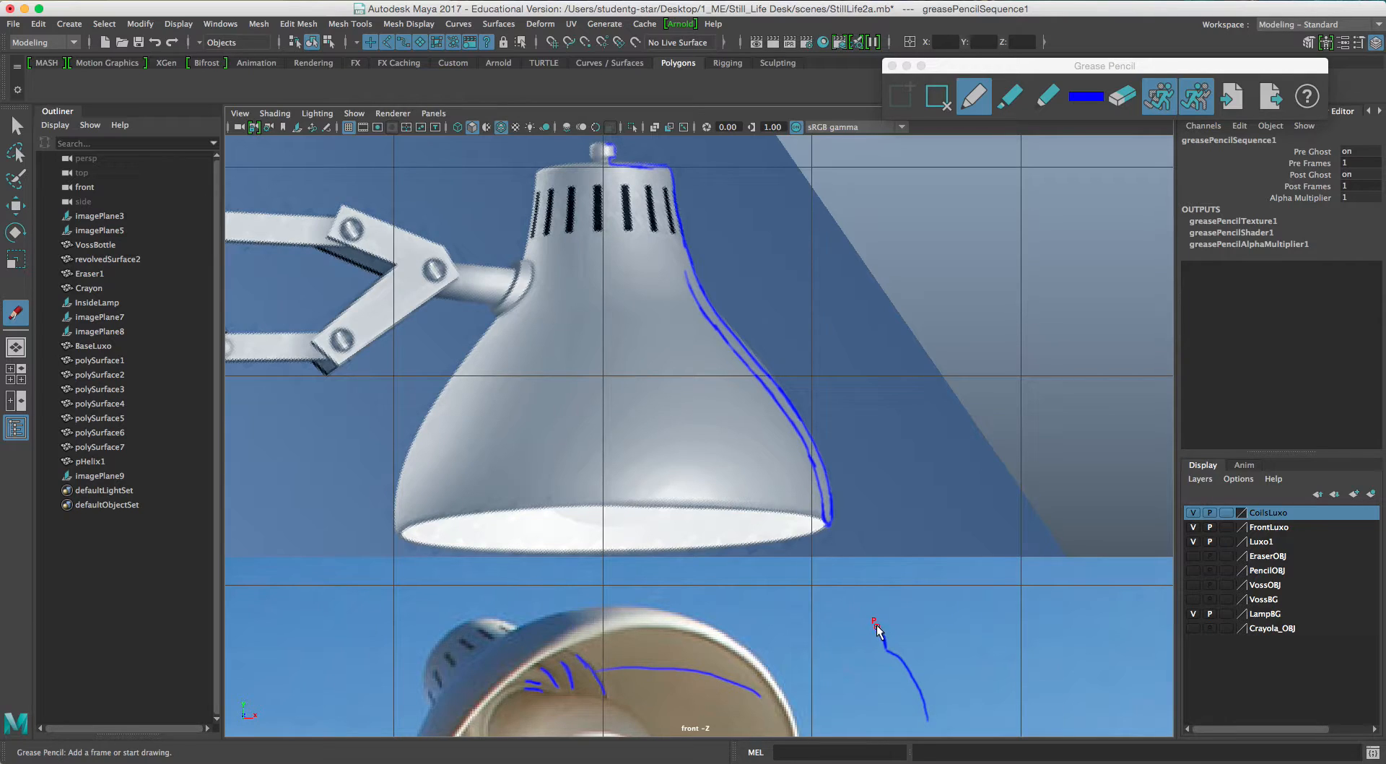
{"action": "left_click_drag", "start_coordinate": [861, 611], "coordinate": [877, 628]}
{"action": "mouse_move", "coordinate": [820, 722]}
{"action": "left_mouse_down"}
{"action": "mouse_move", "coordinate": [895, 612]}
{"action": "mouse_move", "coordinate": [842, 607]}
{"action": "left_mouse_up"}
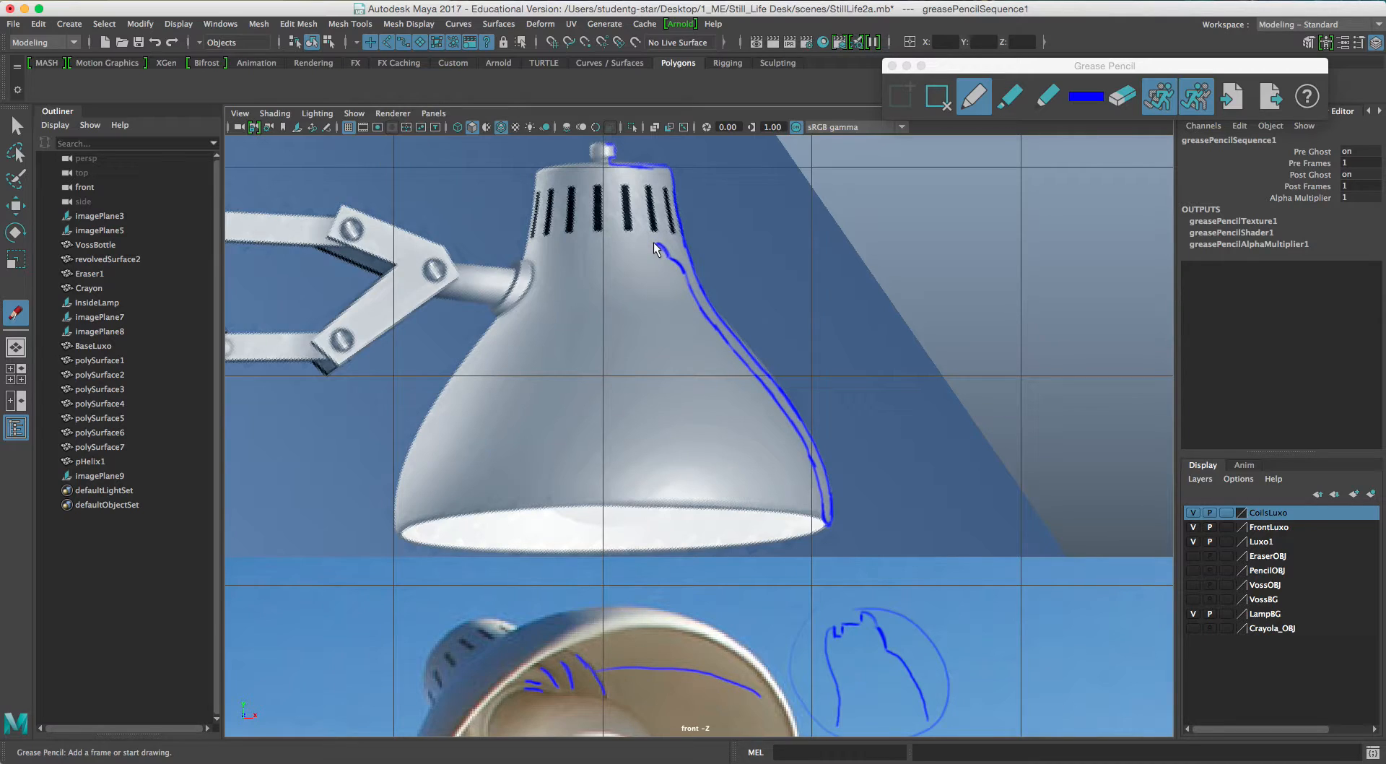
{"action": "left_click_drag", "start_coordinate": [658, 244], "coordinate": [656, 235]}
Switch to Chrome and search Google Images for "light bulb profile" in a new tab.
{"action": "mouse_move", "coordinate": [672, 752]}
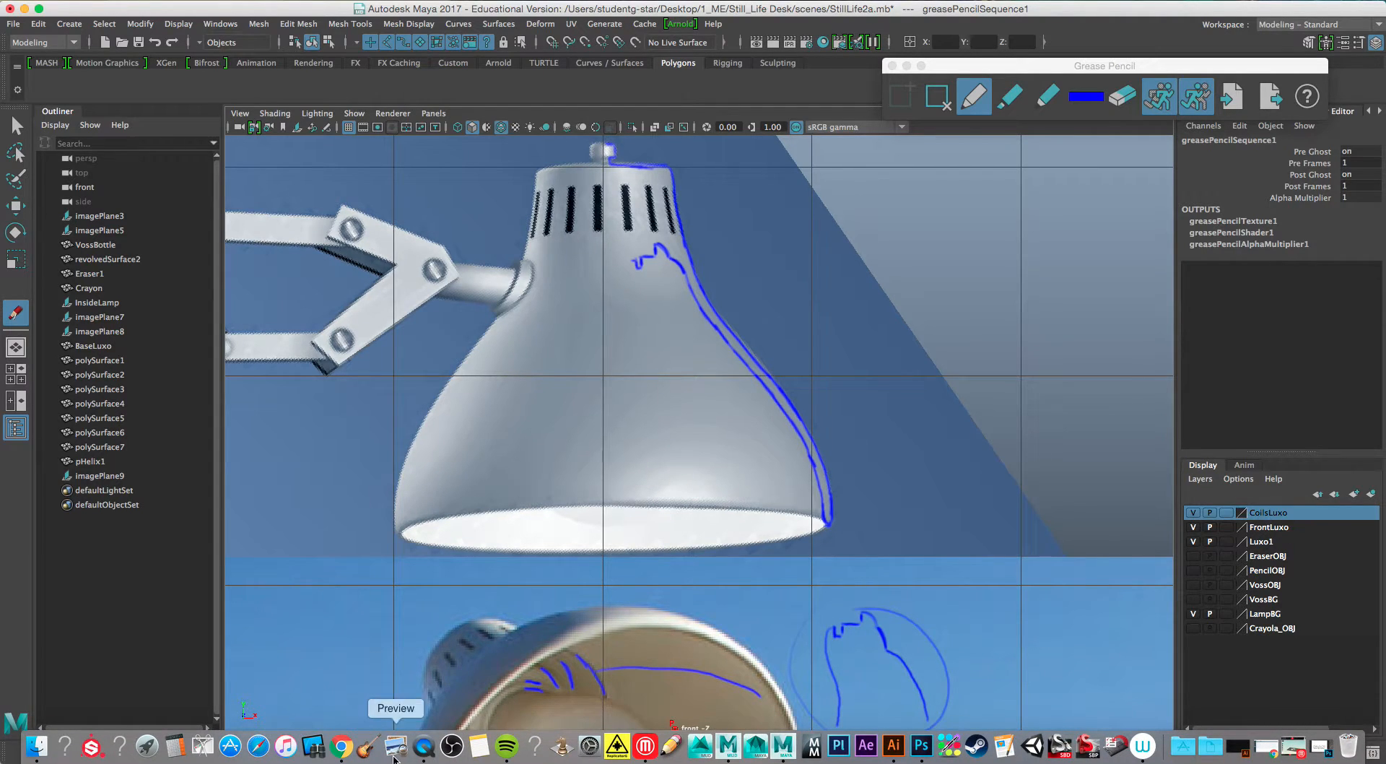
{"action": "left_click", "coordinate": [341, 748]}
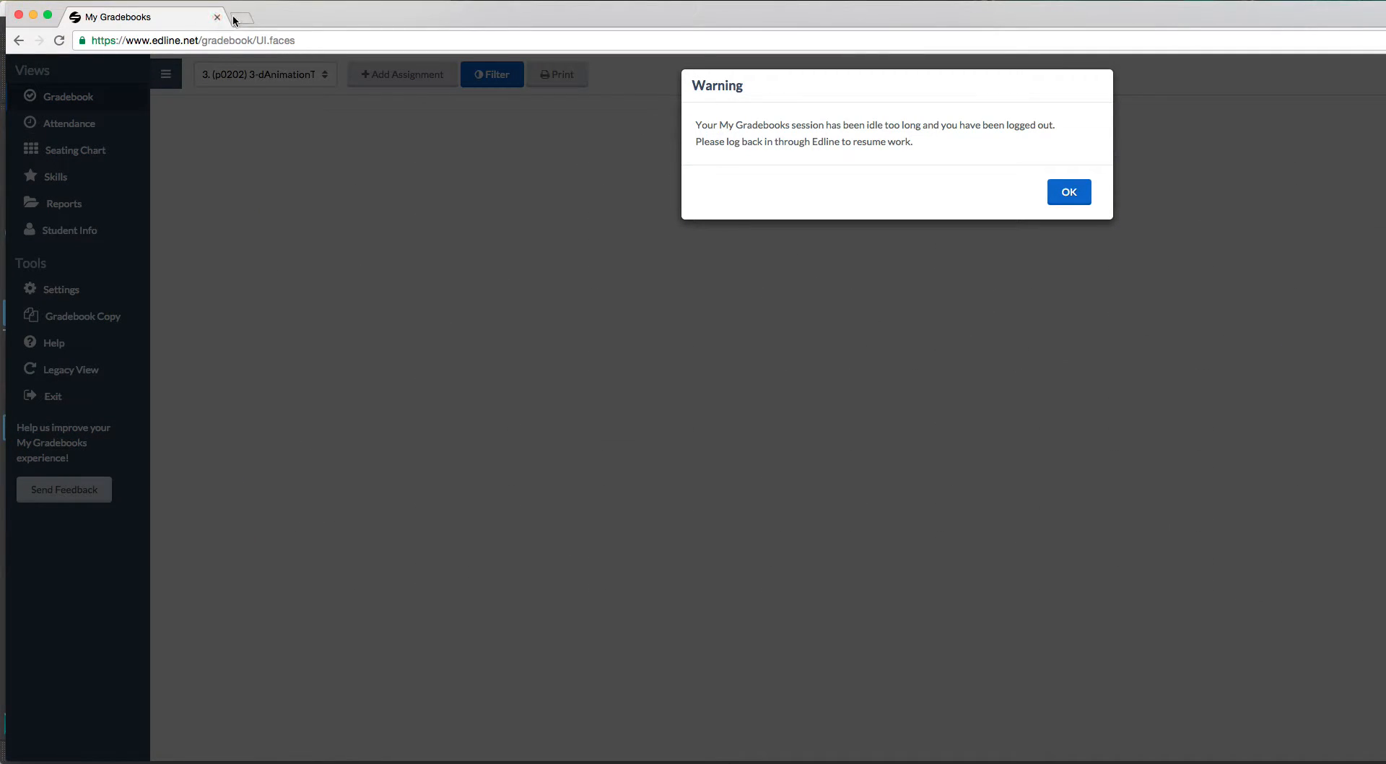
{"action": "left_click", "coordinate": [238, 18]}
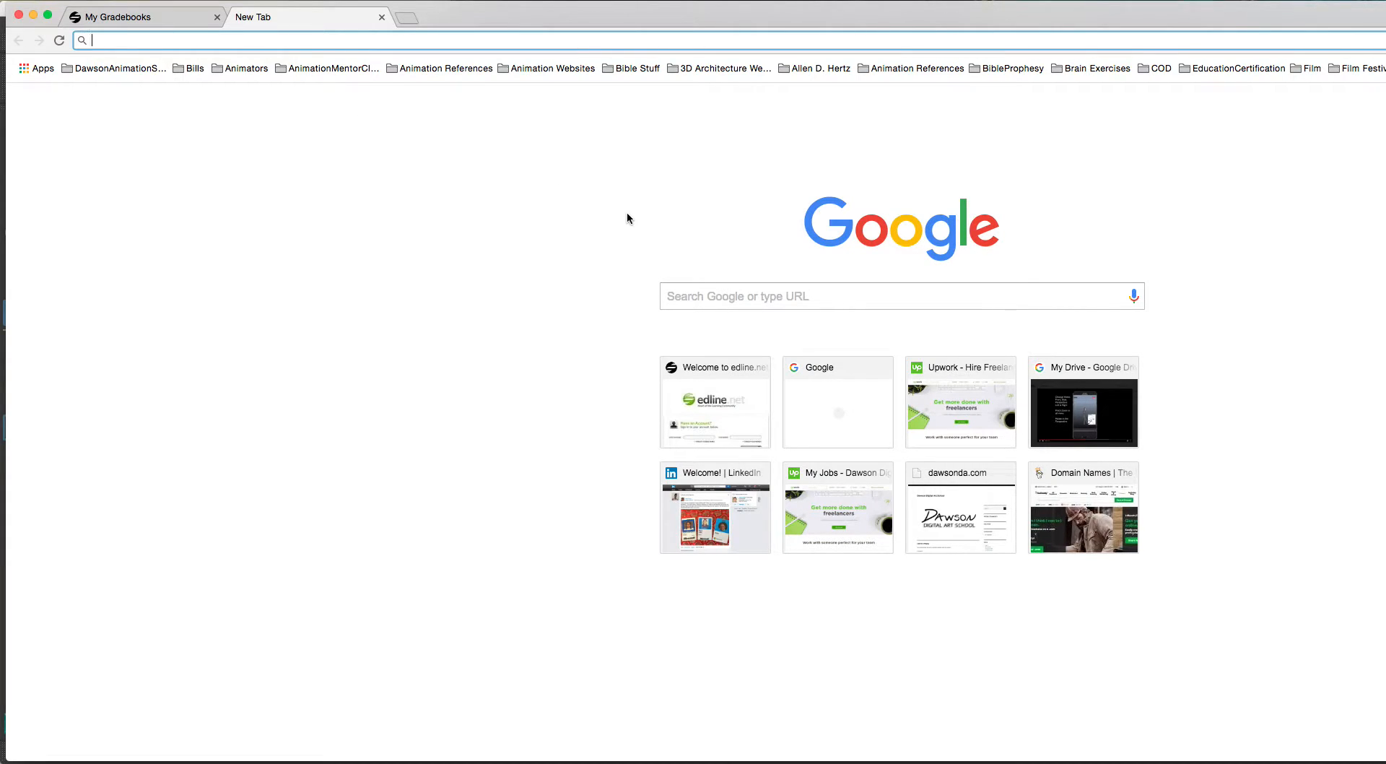
{"action": "type", "text": "light bu"}
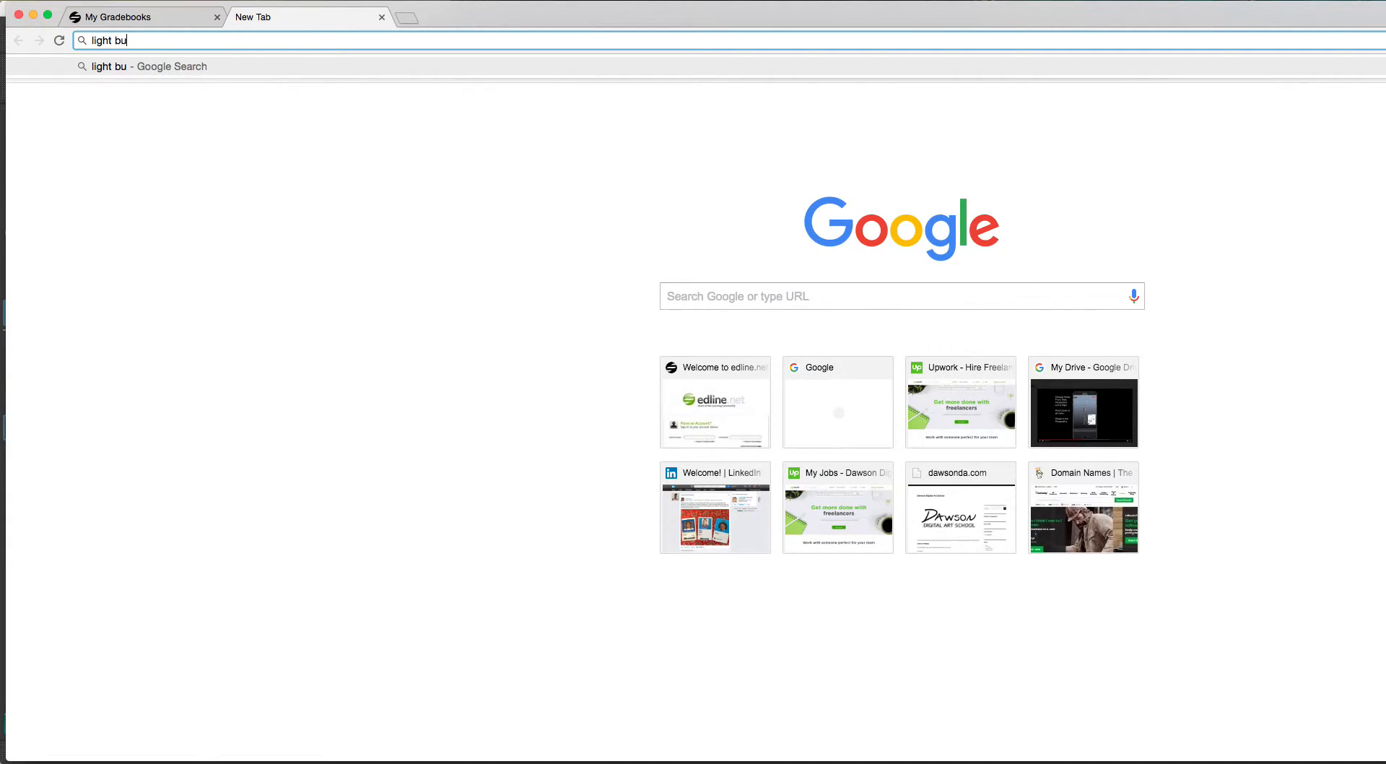
{"action": "type", "text": "lb profile"}
{"action": "key", "text": "Return"}
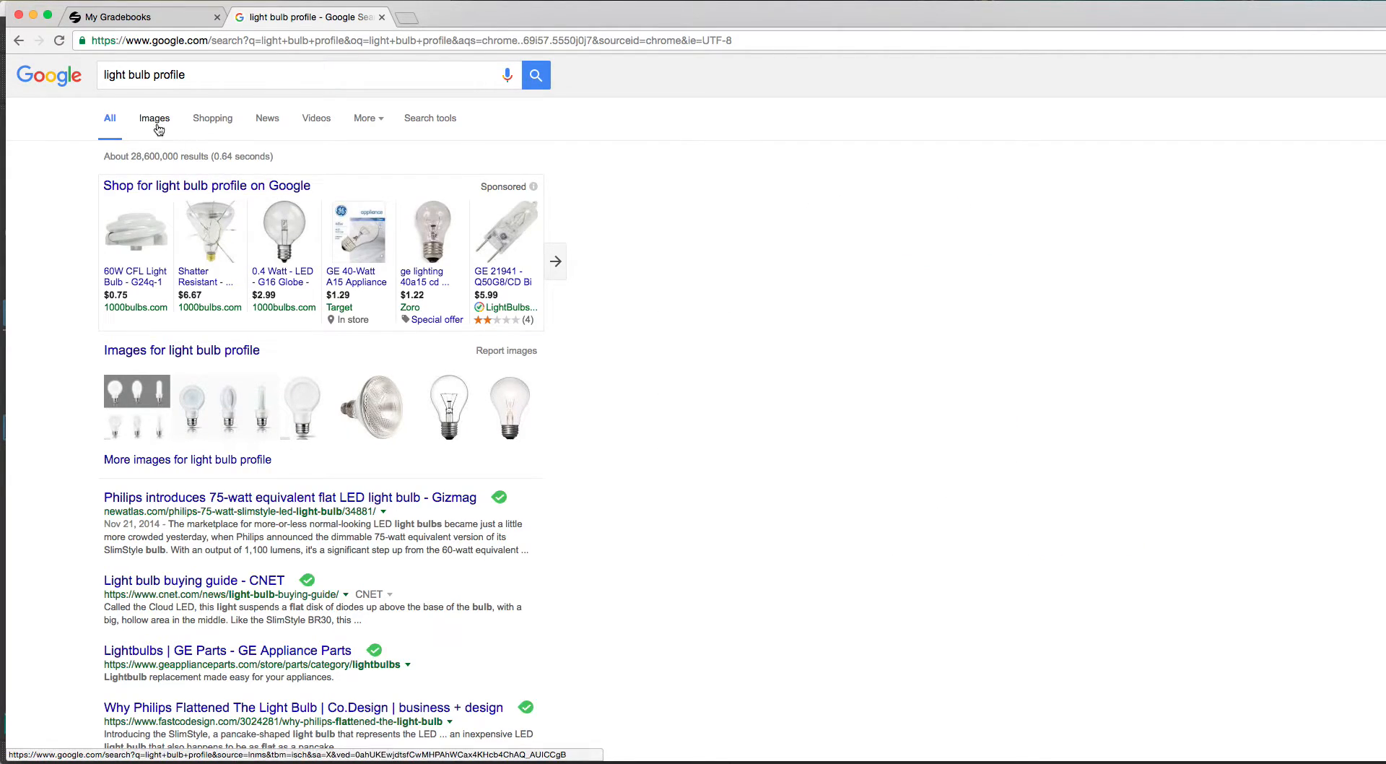
{"action": "left_click", "coordinate": [154, 119]}
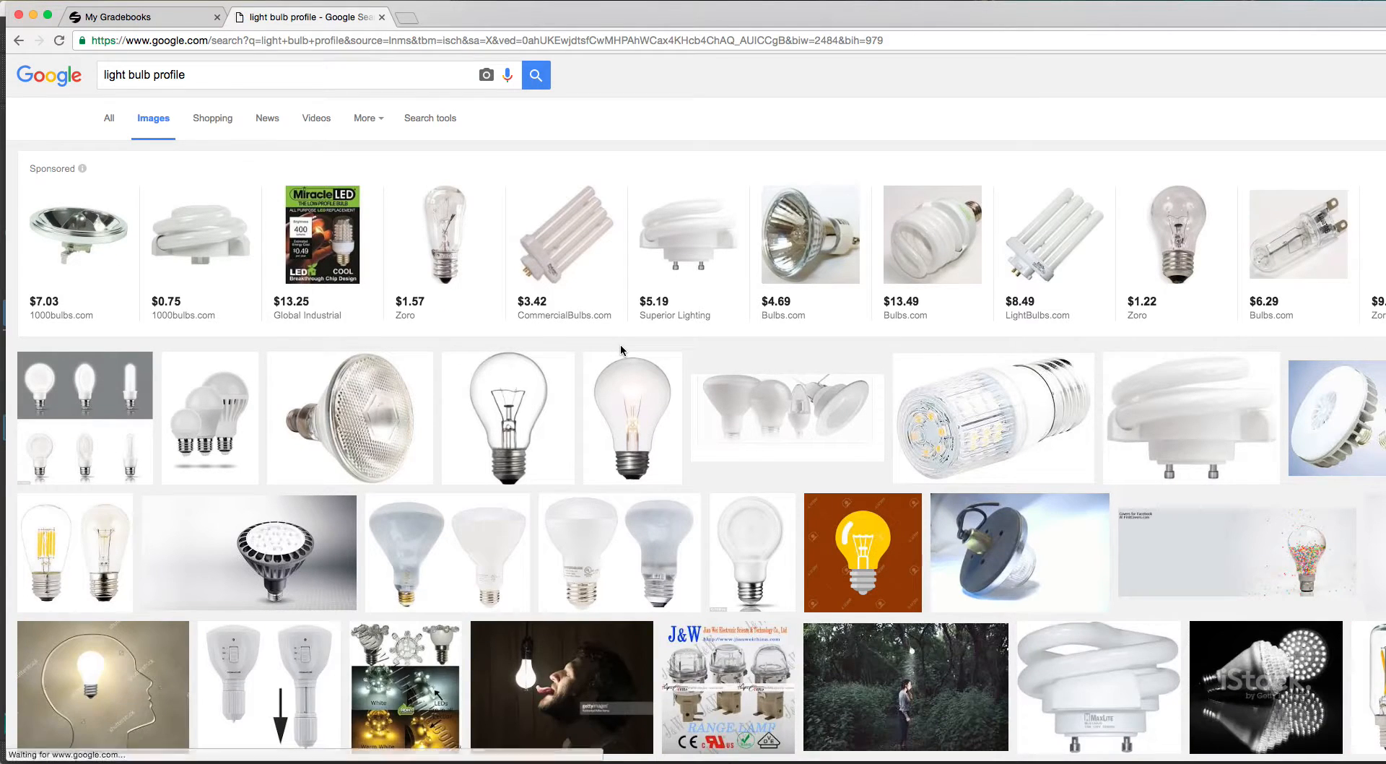
Save the full-size picture of the glowing clear light bulb as JPEG lightbulb2 in the Still_Life Desk project's sourceimages folder.
{"action": "left_click", "coordinate": [637, 408]}
{"action": "left_click", "coordinate": [637, 408]}
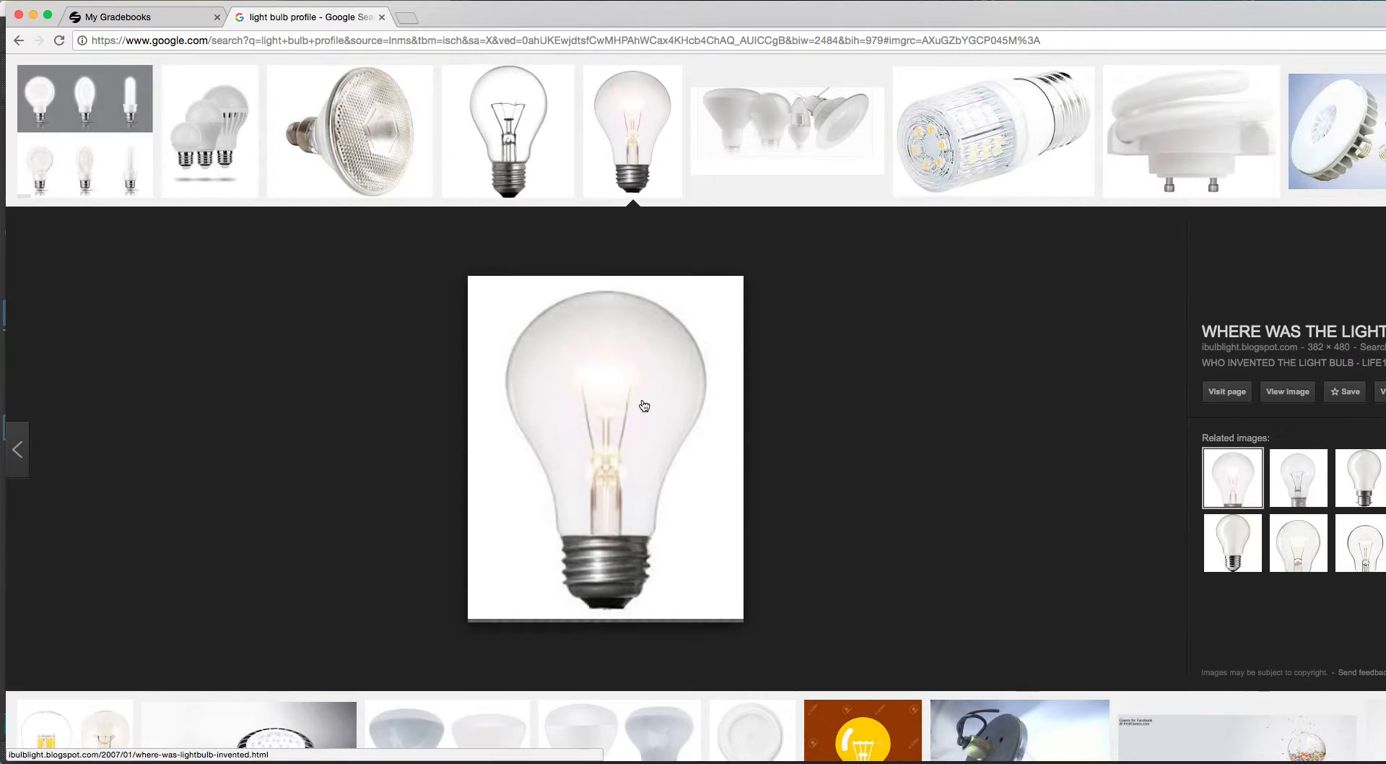
{"action": "right_click", "coordinate": [610, 389]}
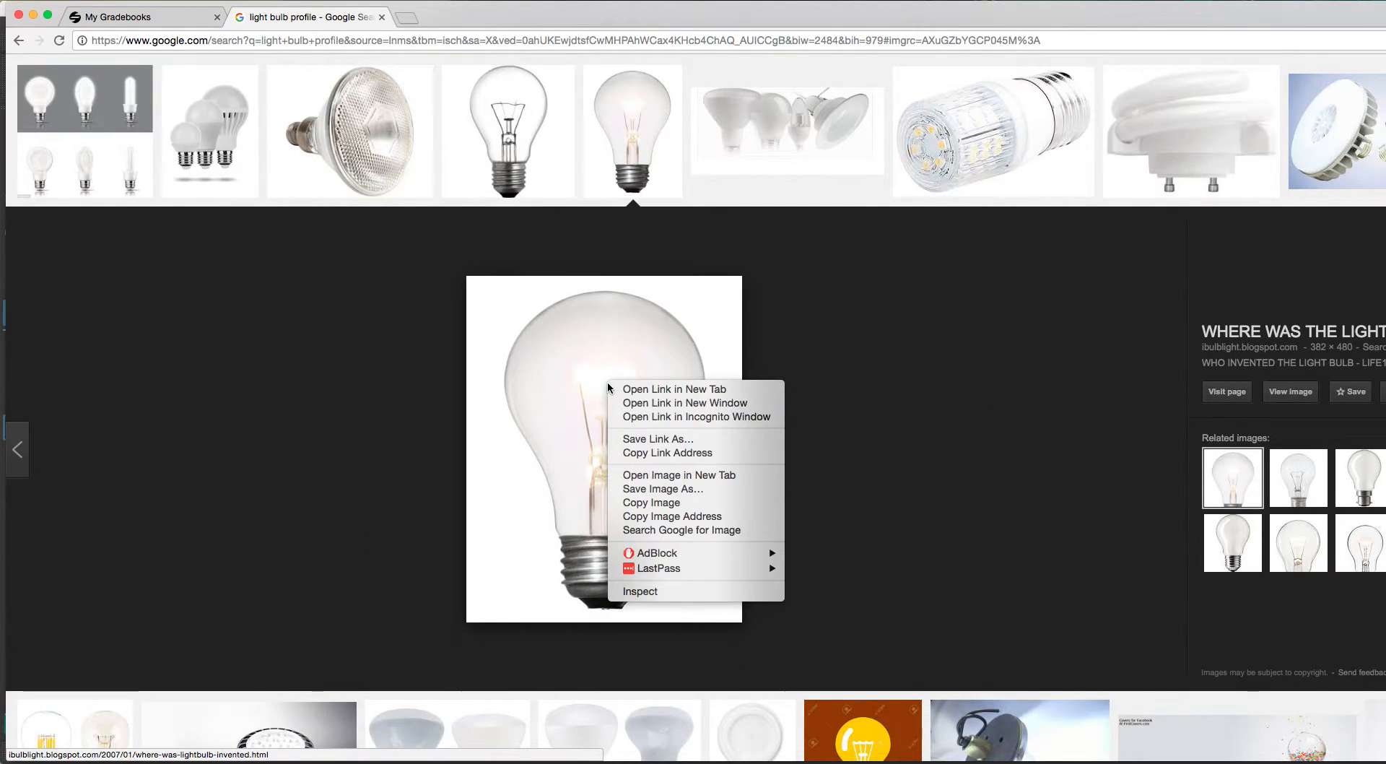
{"action": "left_click", "coordinate": [641, 491]}
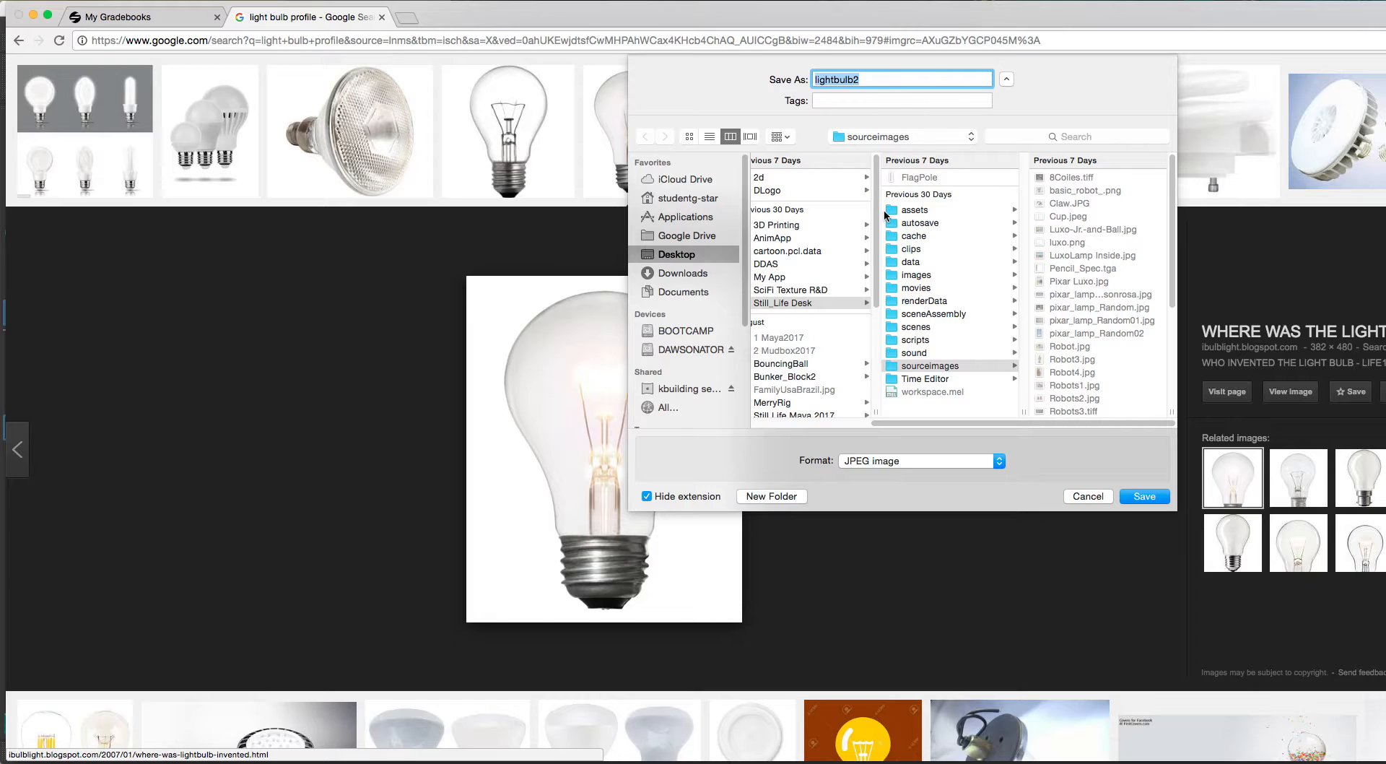
{"action": "left_click", "coordinate": [1144, 496]}
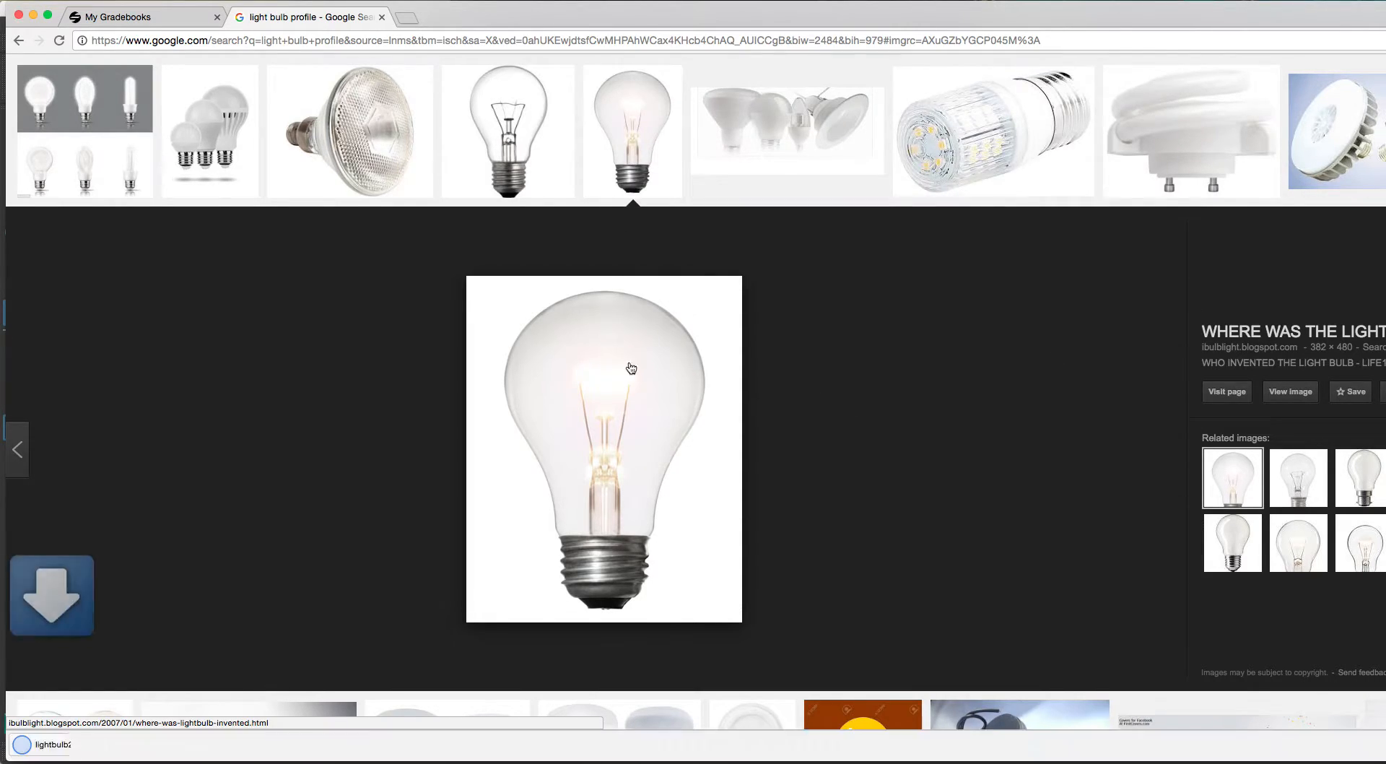
Save another copy of the bulb image as lightbulb2 in the K107 folder on the kbuilding server.
{"action": "right_click", "coordinate": [630, 361]}
{"action": "left_click", "coordinate": [679, 468]}
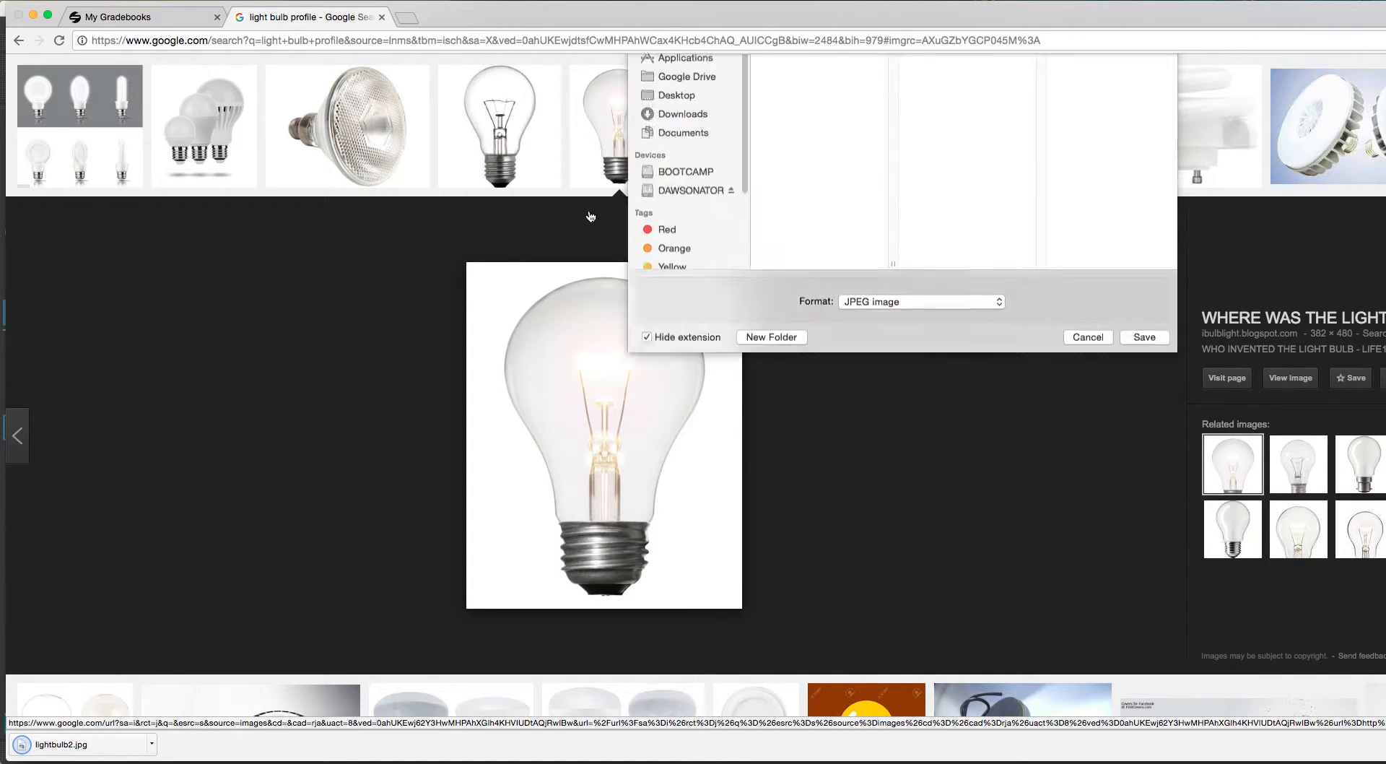
{"action": "left_click", "coordinate": [674, 388]}
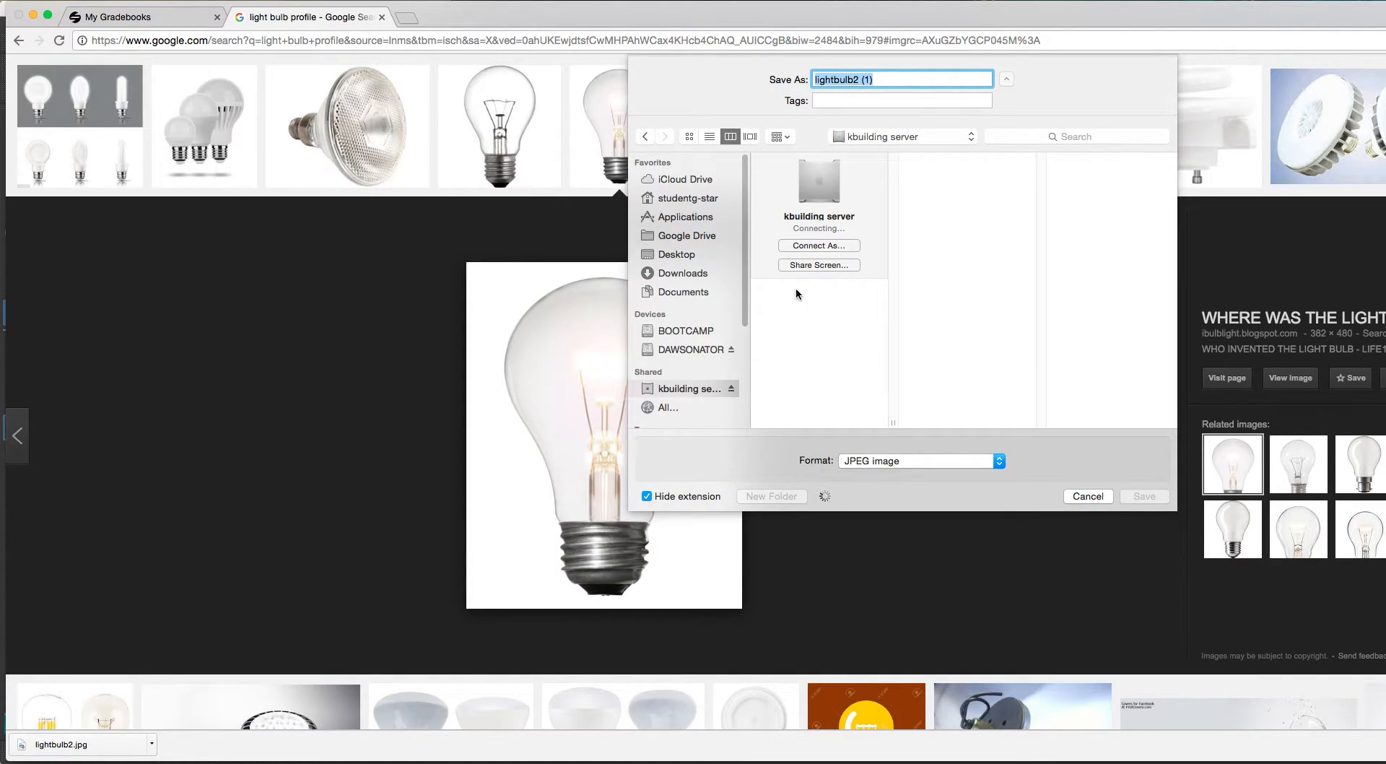
{"action": "left_click", "coordinate": [776, 306]}
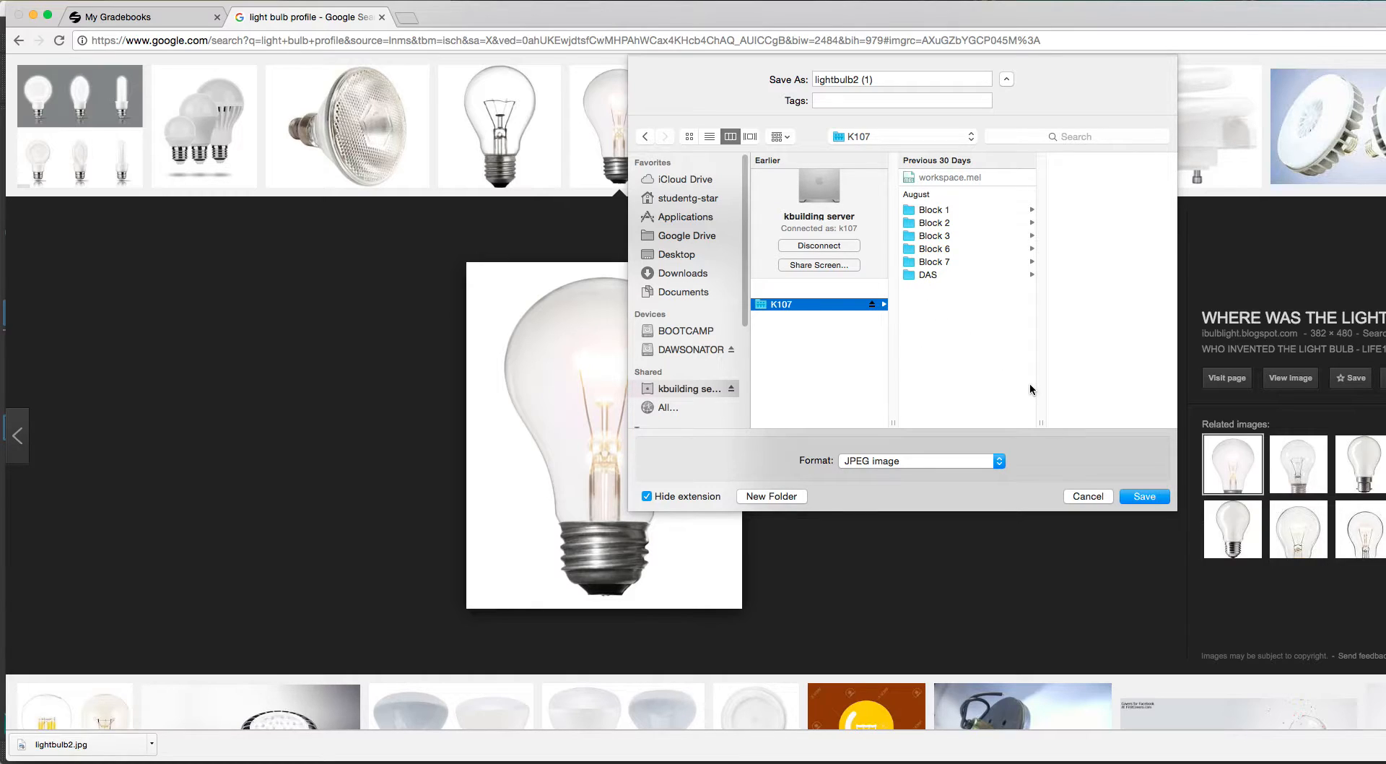
{"action": "left_click", "coordinate": [898, 83]}
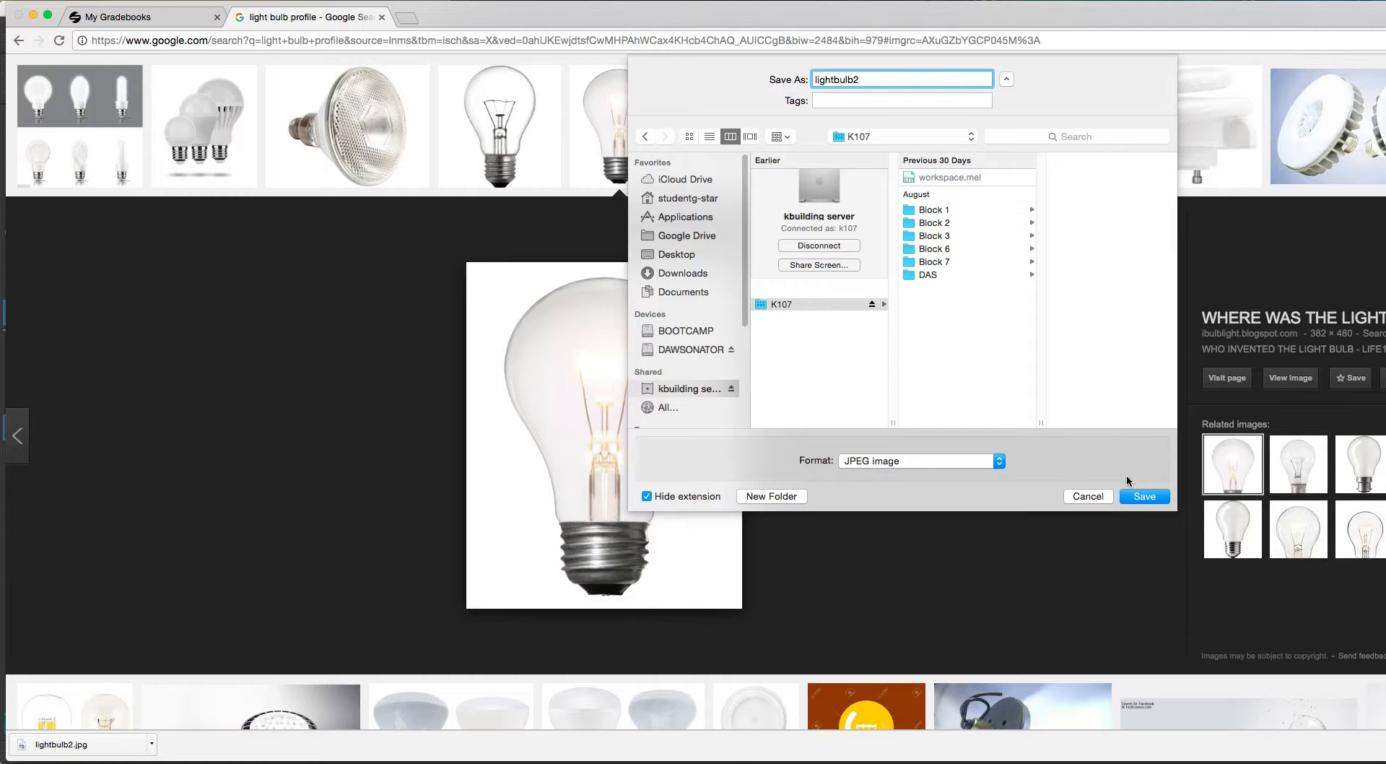
{"action": "left_click", "coordinate": [1143, 496]}
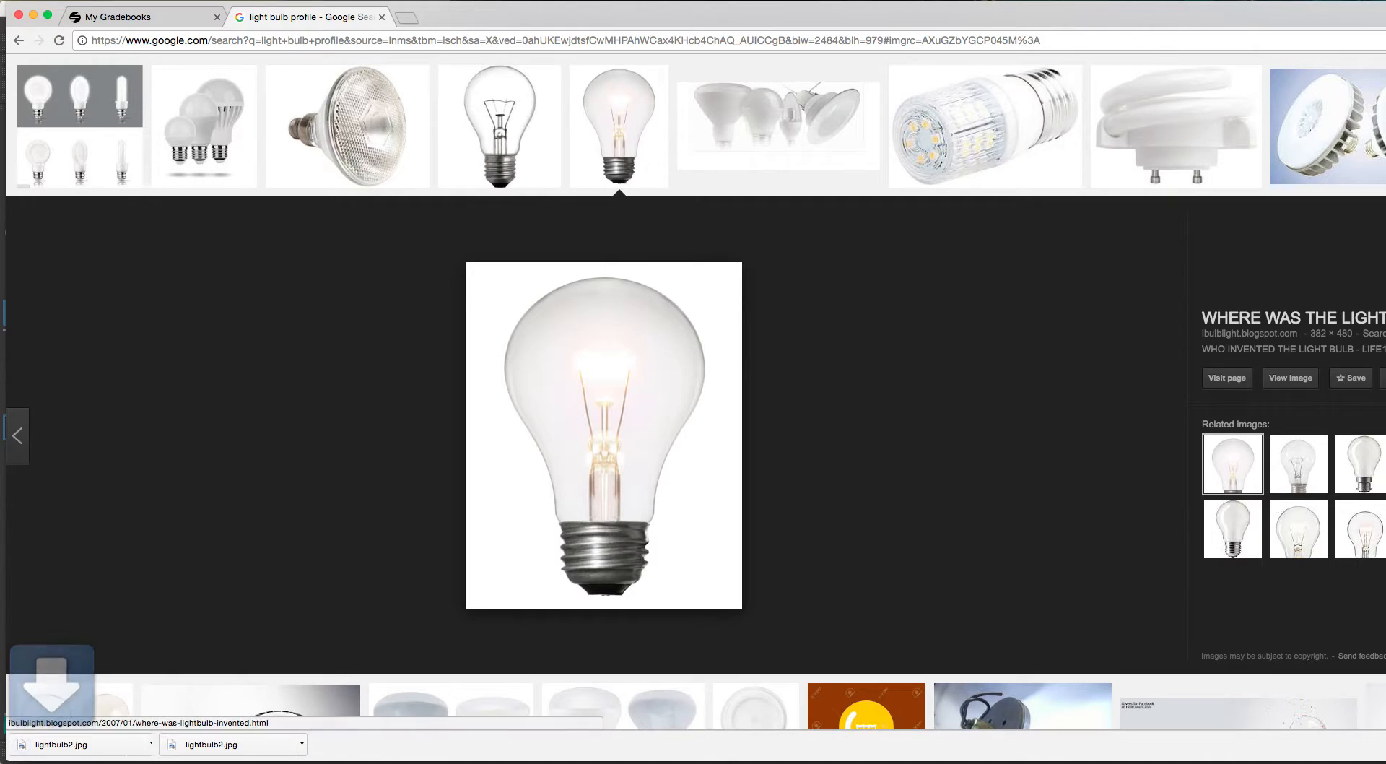
Switch back to Maya and import lightbulb2.jpg from the sourceimages folder as an image plane in the front view.
{"action": "left_click", "coordinate": [33, 18]}
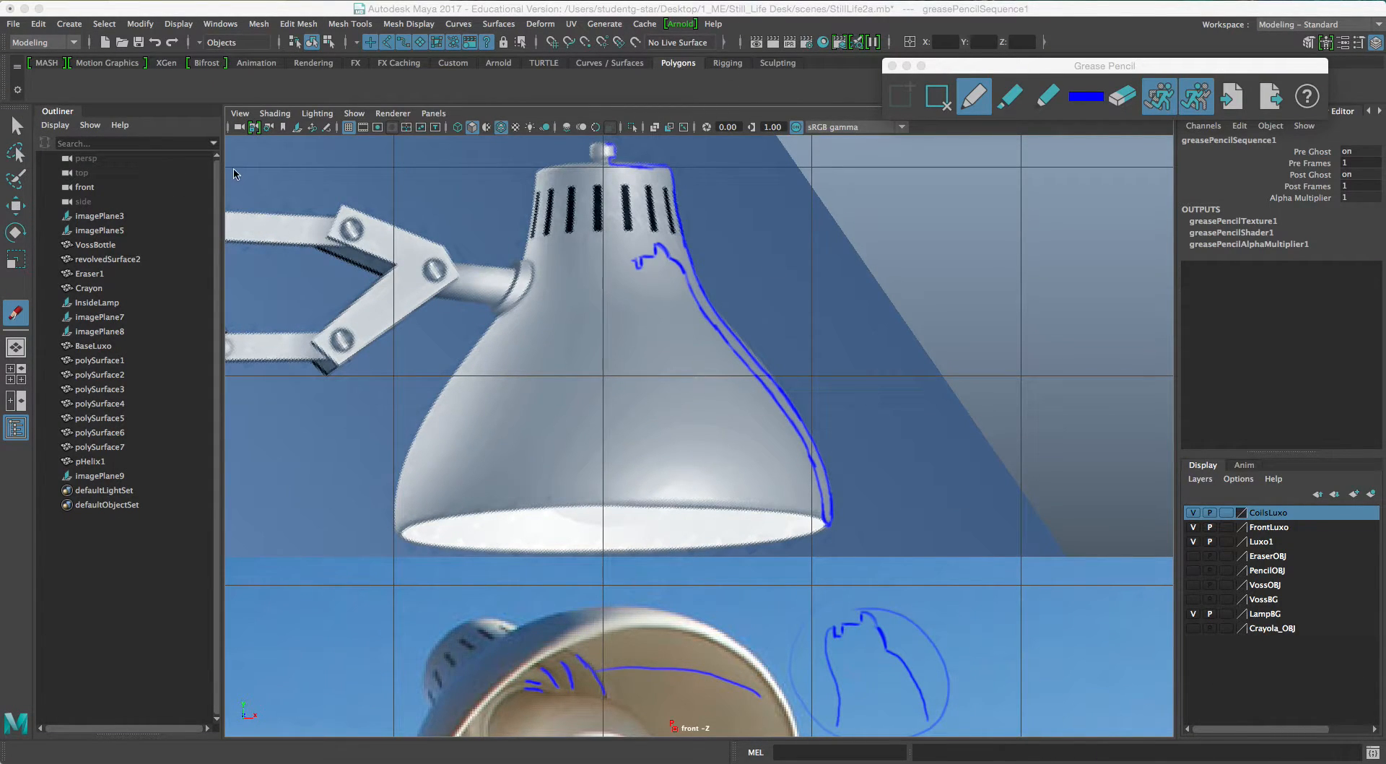
{"action": "left_click", "coordinate": [240, 113]}
{"action": "mouse_move", "coordinate": [361, 435]}
{"action": "left_click", "coordinate": [466, 448]}
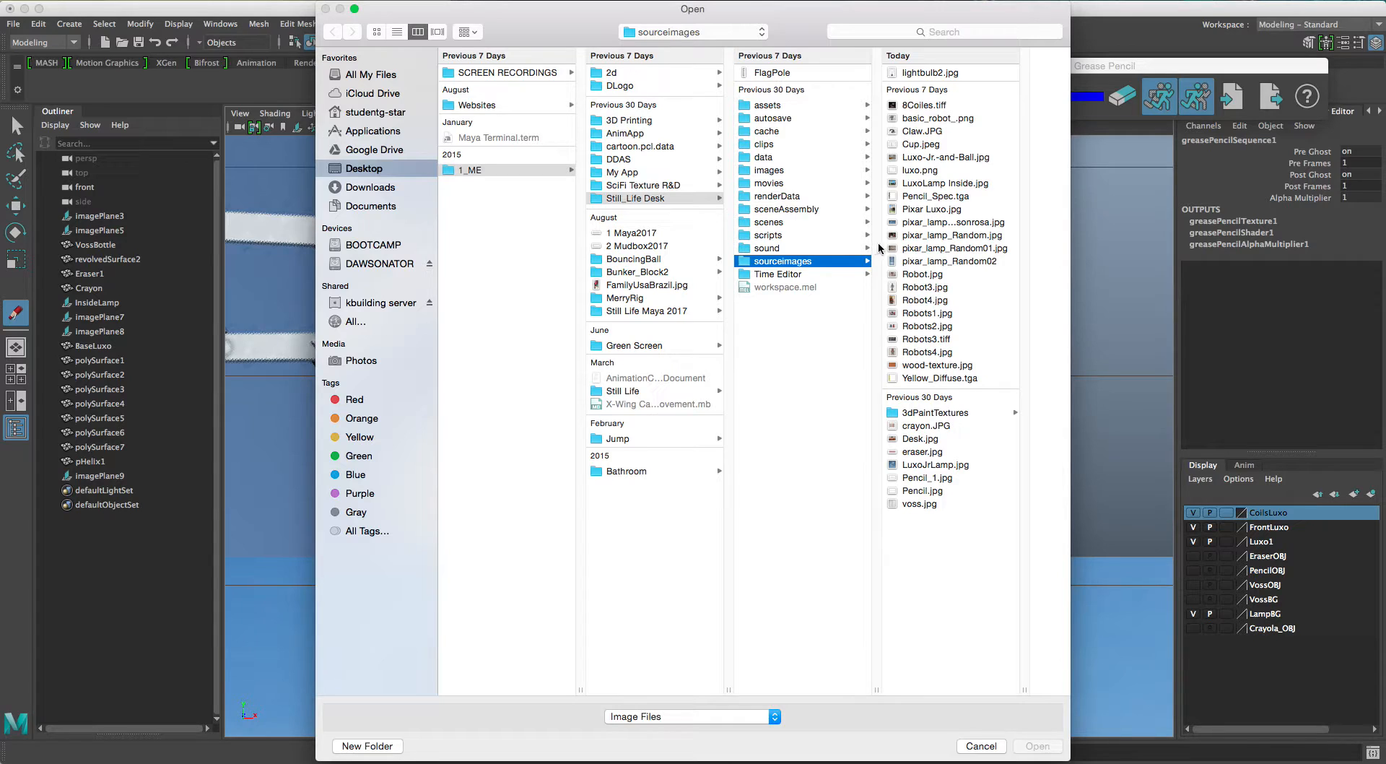
{"action": "left_click", "coordinate": [925, 74]}
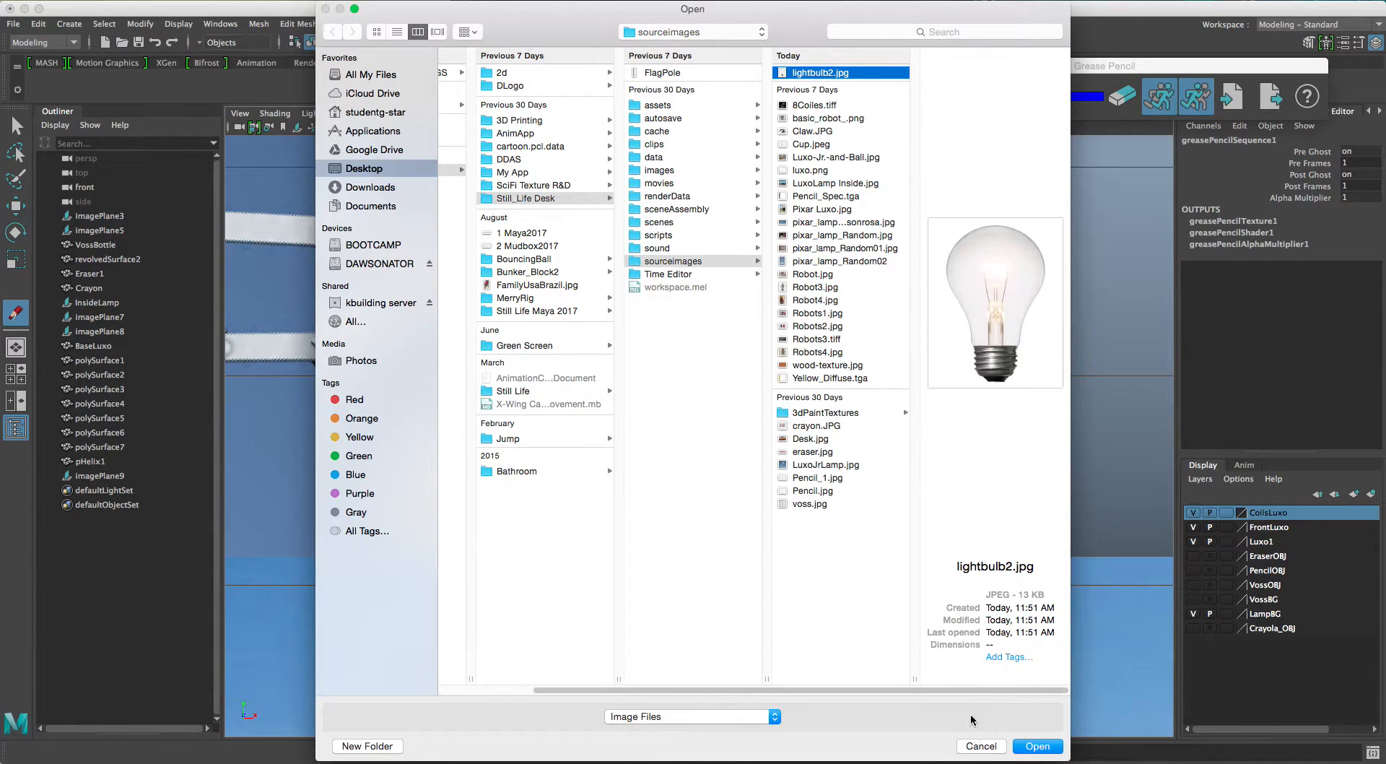
{"action": "left_click", "coordinate": [1037, 747]}
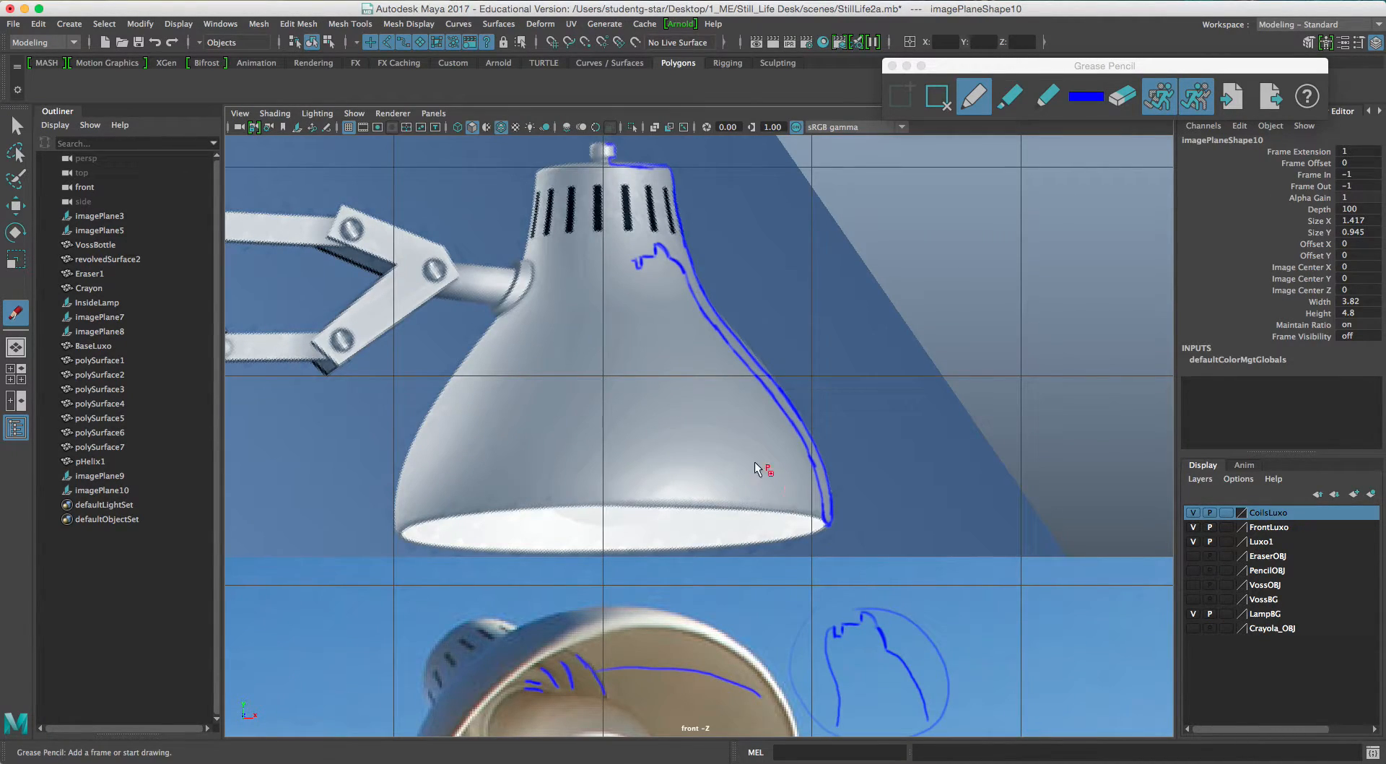
Move the bulb image plane sideways and up until it sits over the upper lamp's shade.
{"action": "left_click", "coordinate": [16, 373]}
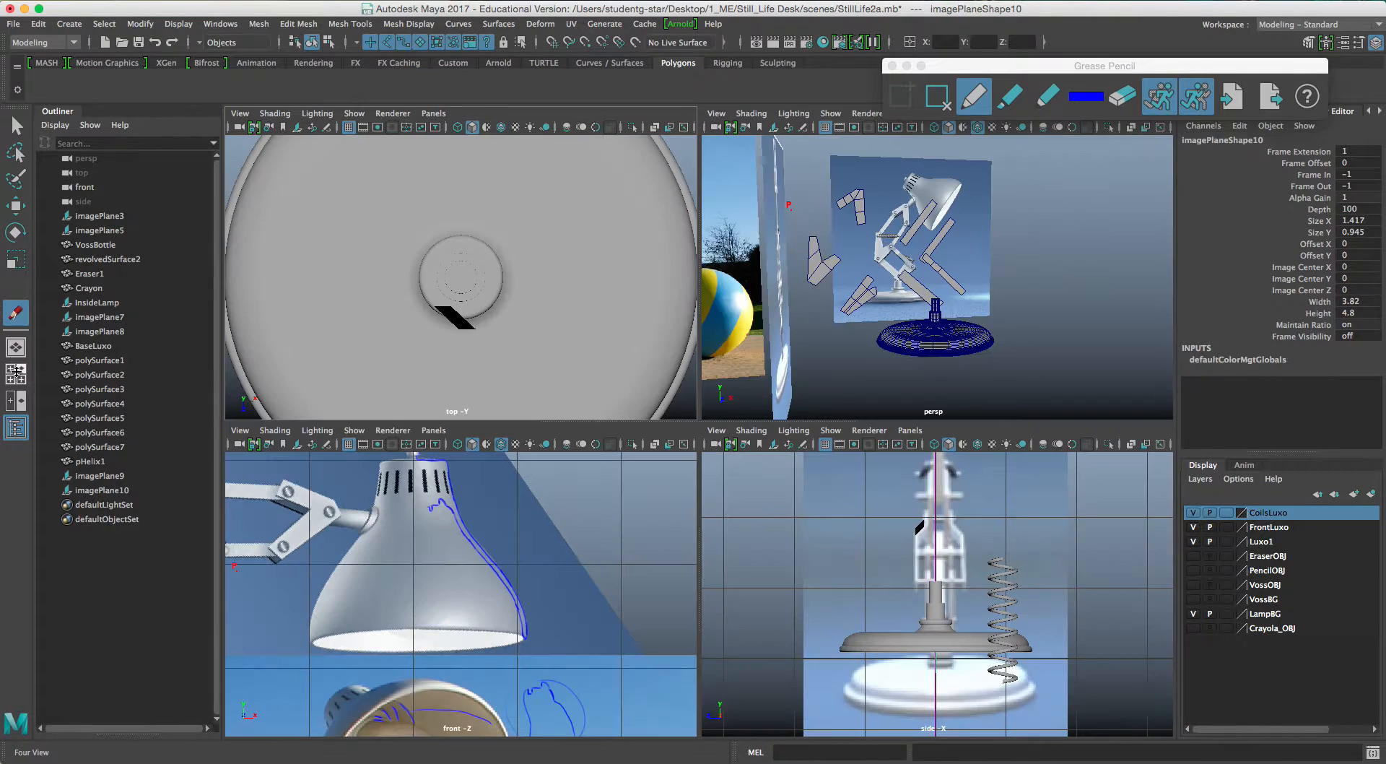
{"action": "scroll", "coordinate": [972, 285], "scroll_direction": "down", "scroll_amount": 10}
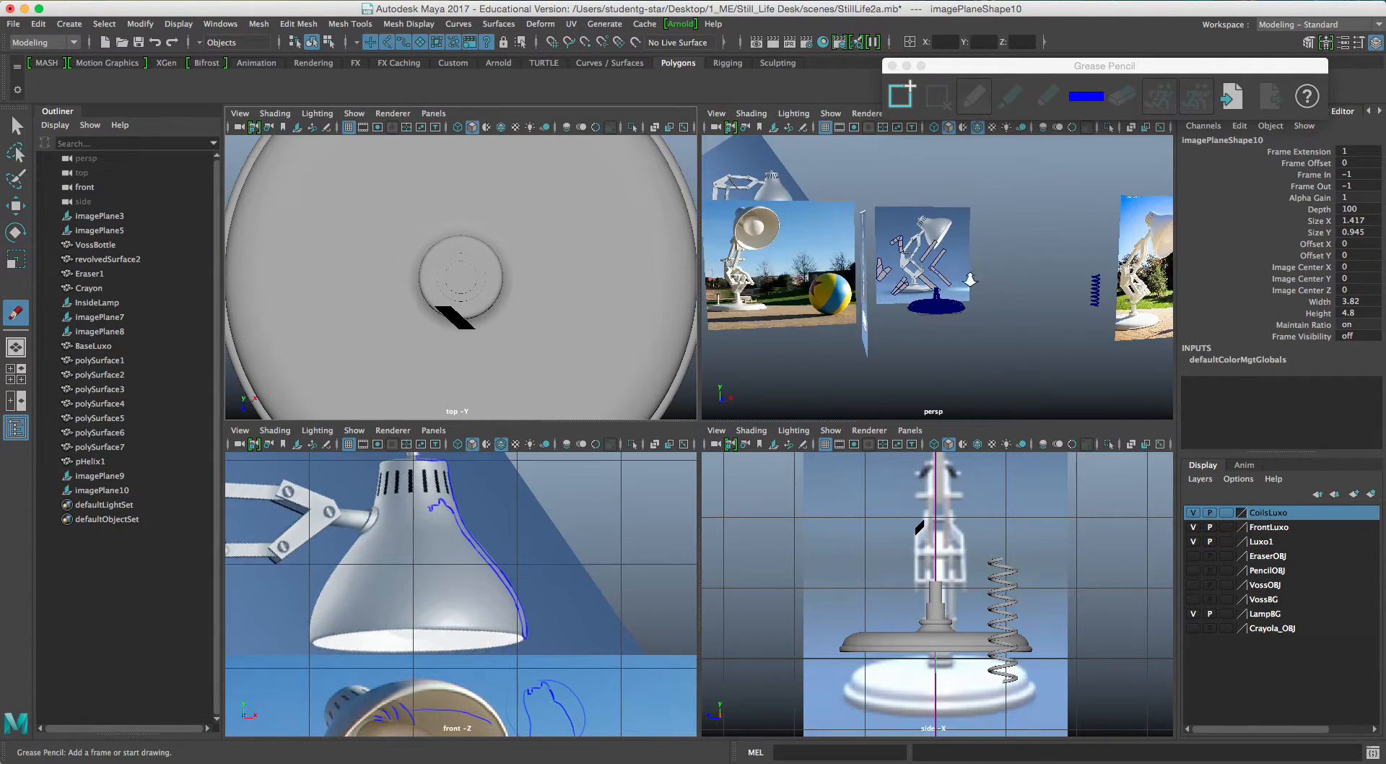
{"action": "key", "text": "w"}
{"action": "left_click", "coordinate": [942, 296]}
{"action": "scroll", "coordinate": [953, 302], "scroll_direction": "up", "scroll_amount": 5}
{"action": "left_click_drag", "start_coordinate": [969, 310], "coordinate": [841, 304]}
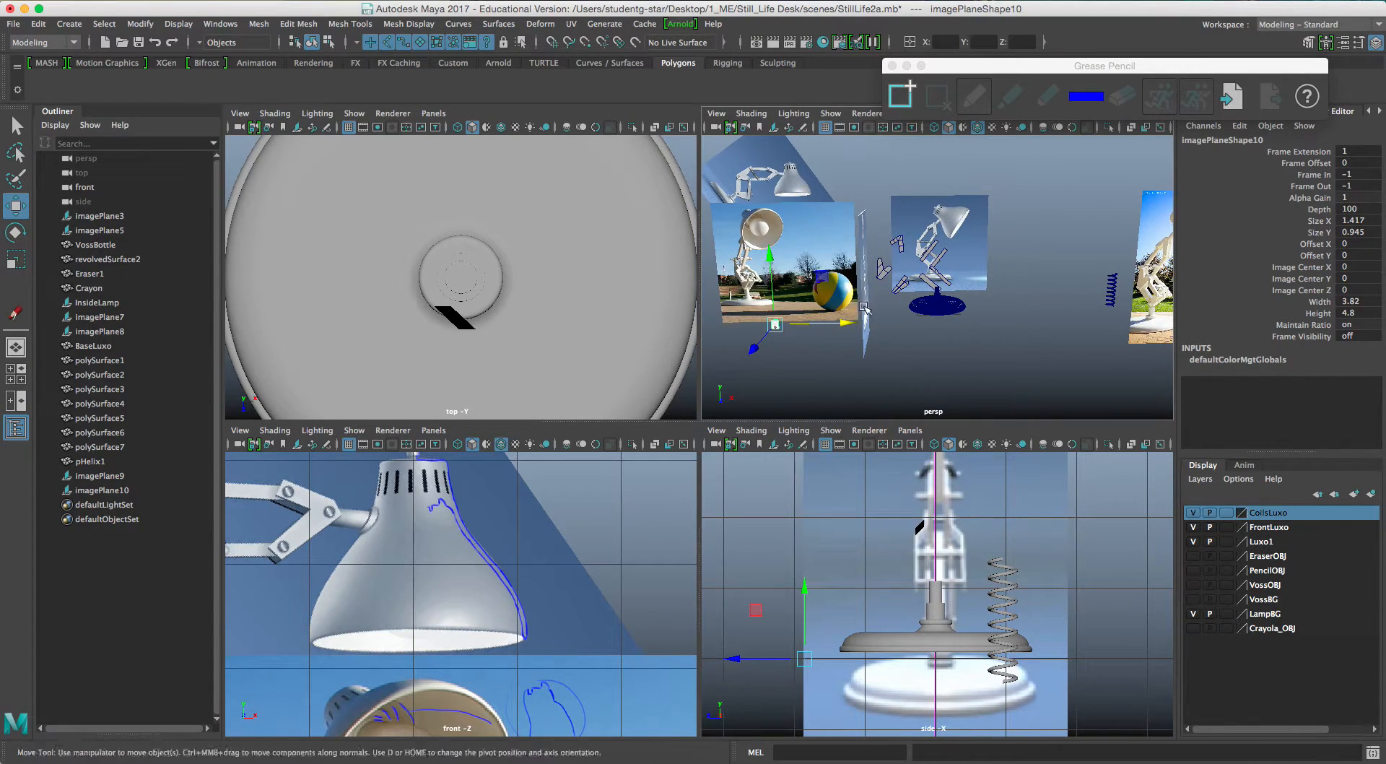
{"action": "left_click_drag", "start_coordinate": [771, 254], "coordinate": [770, 117]}
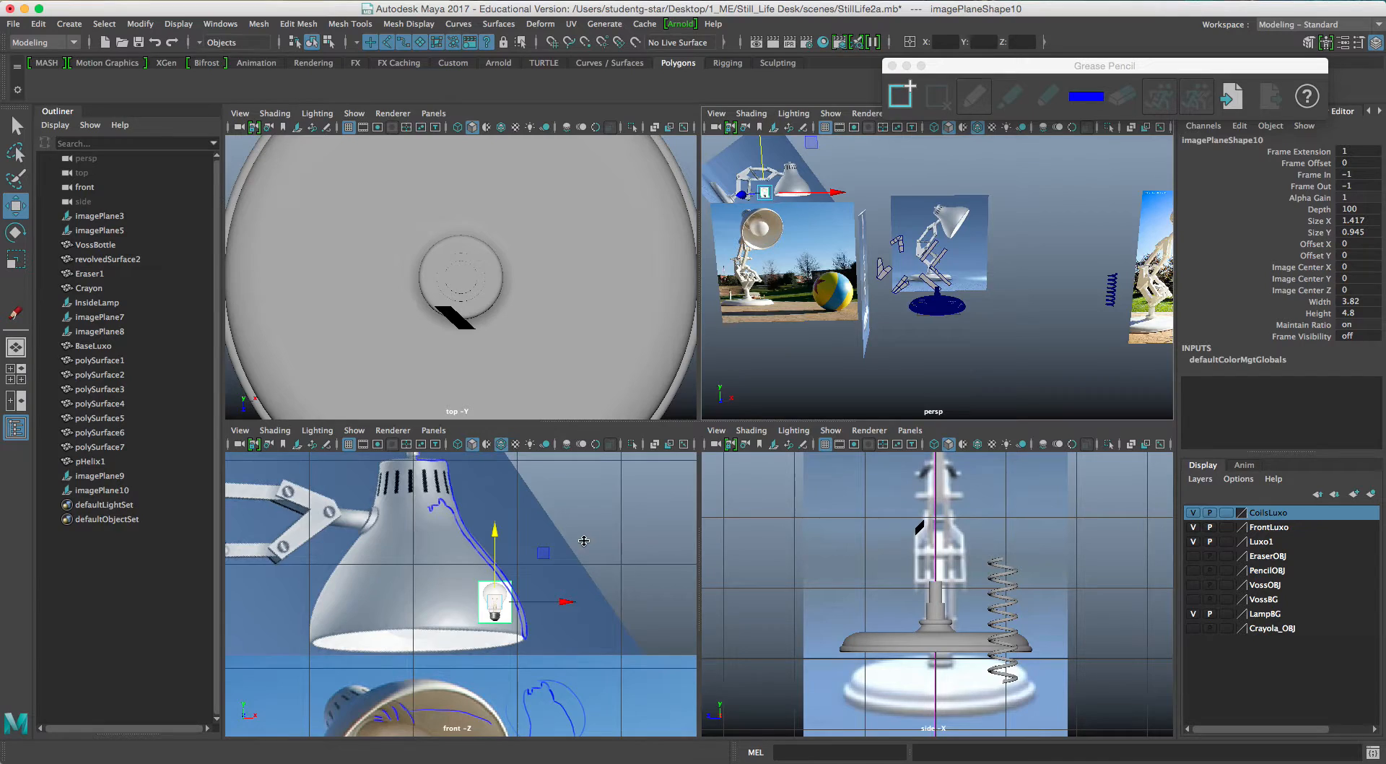
Scale the bulb image plane up to about 2.6 times and rotate it 180 degrees so the bulb's screw base points up.
{"action": "key", "text": "space"}
{"action": "key", "text": "r"}
{"action": "left_click_drag", "start_coordinate": [767, 450], "coordinate": [852, 446]}
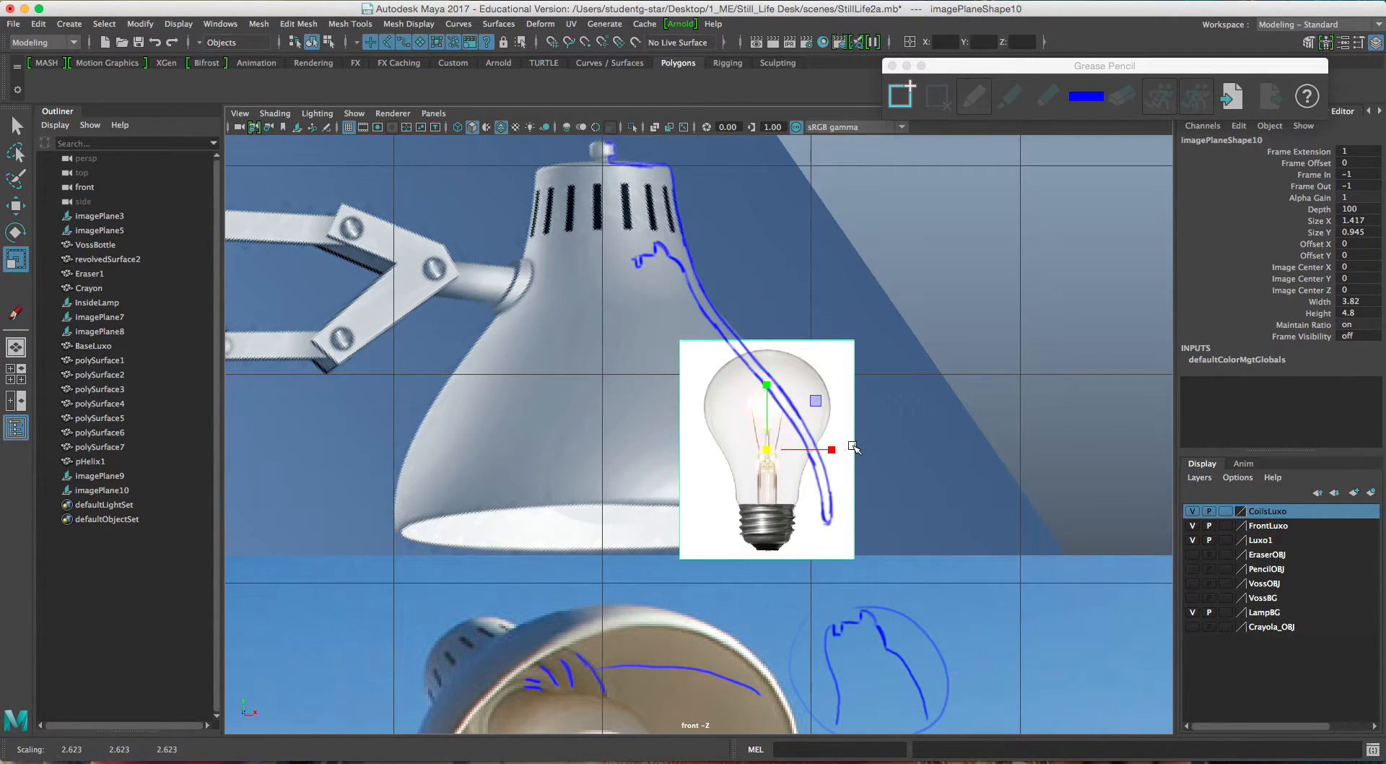
{"action": "key", "text": "e"}
{"action": "left_click_drag", "start_coordinate": [724, 401], "coordinate": [836, 267]}
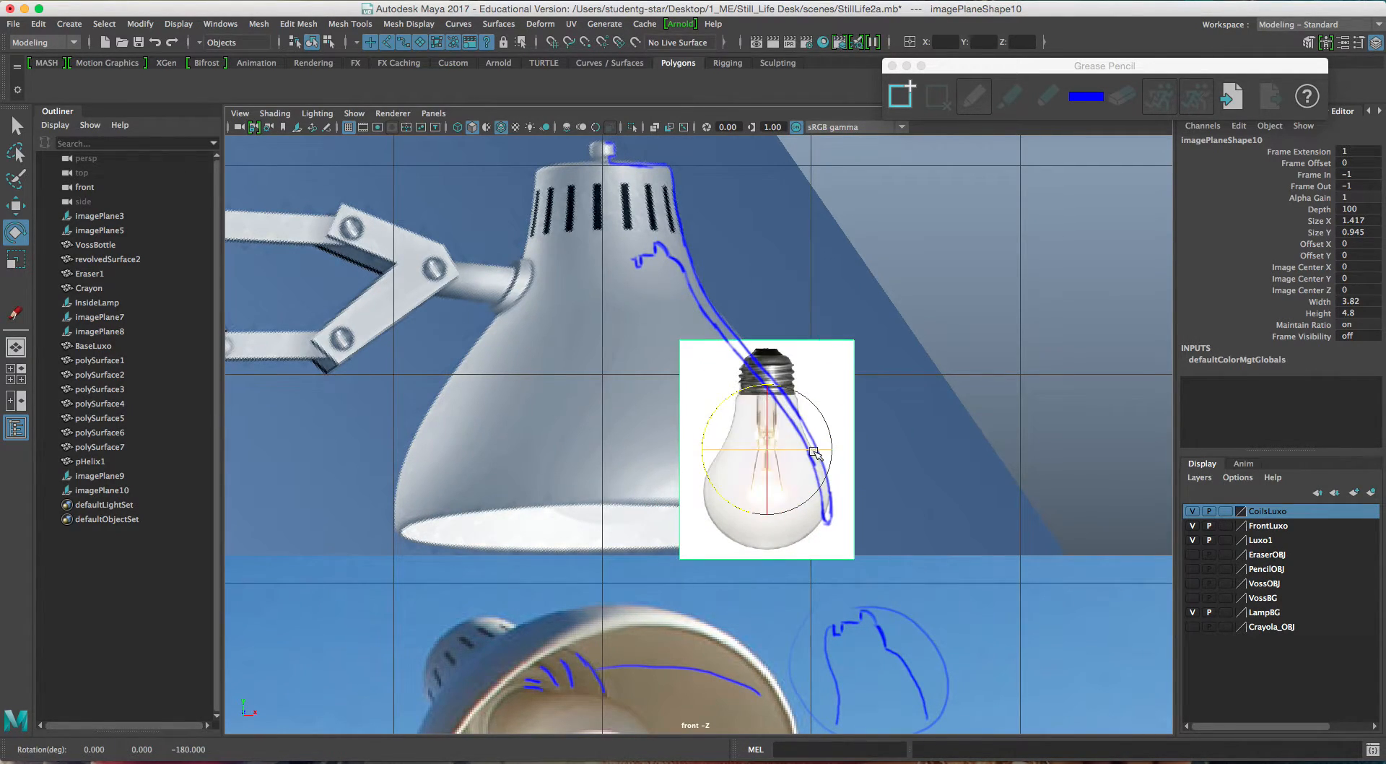
Centre the bulb image plane on the shade's axis with its base near the vents, and enlarge it slightly to fit.
{"action": "key", "text": "w"}
{"action": "left_click_drag", "start_coordinate": [767, 450], "coordinate": [607, 321]}
{"action": "key", "text": "r"}
{"action": "key", "text": "w"}
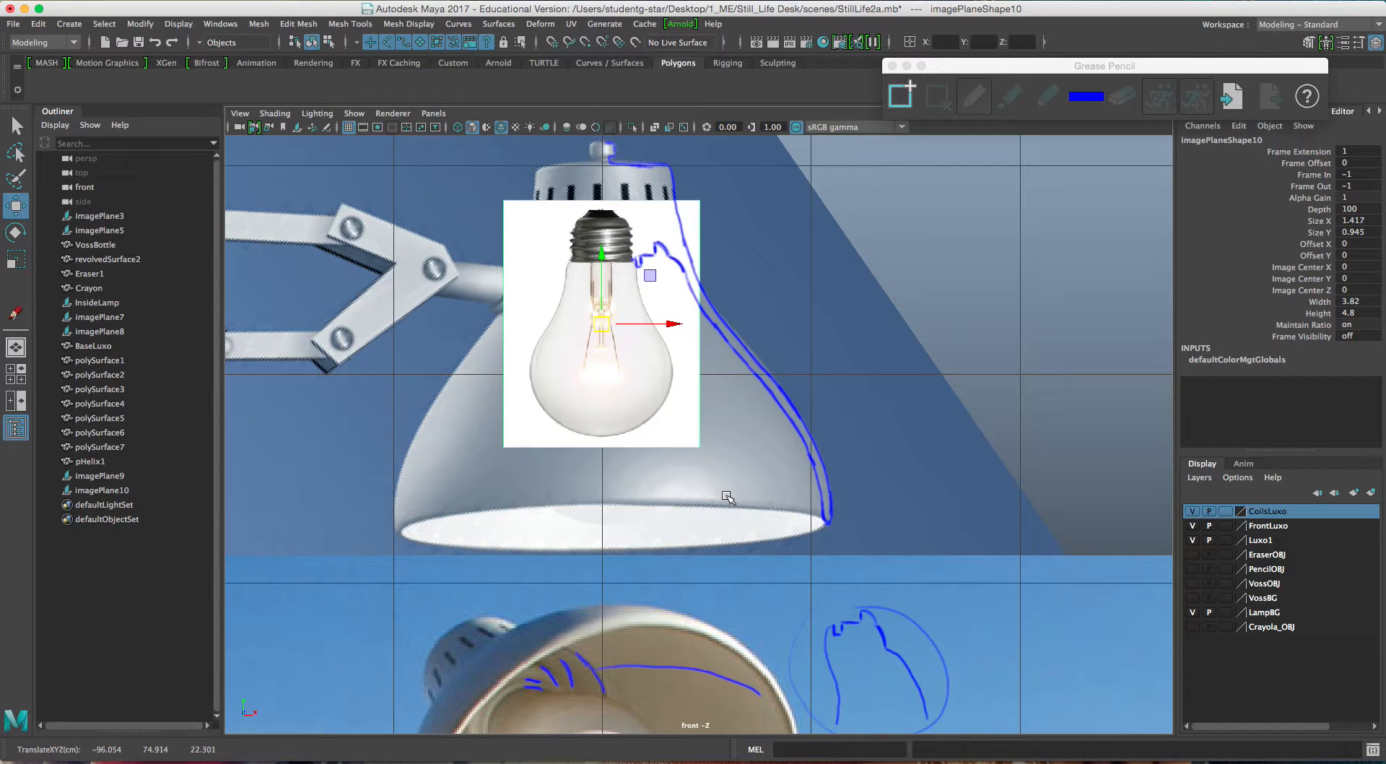
{"action": "key", "text": "r"}
{"action": "left_click_drag", "start_coordinate": [607, 325], "coordinate": [610, 326]}
{"action": "key", "text": "e"}
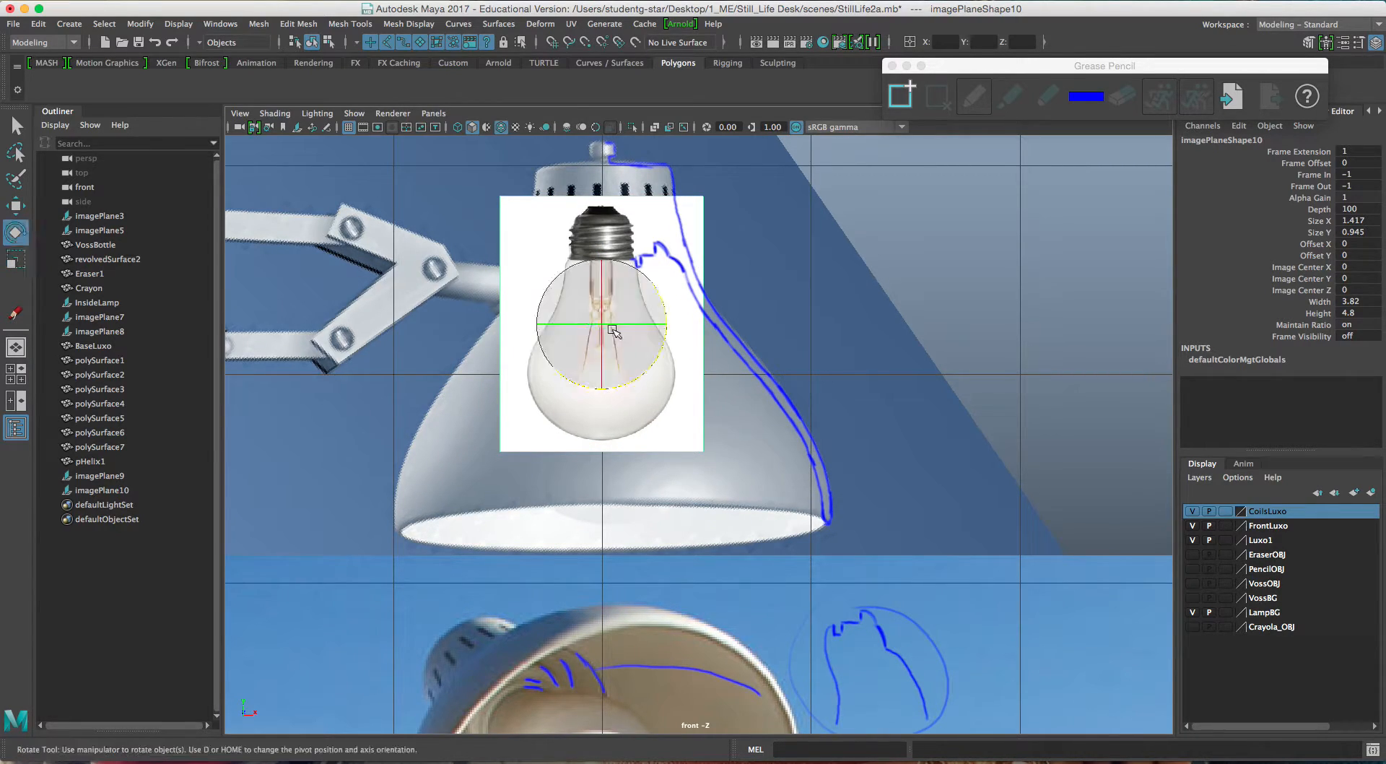
{"action": "key", "text": "w"}
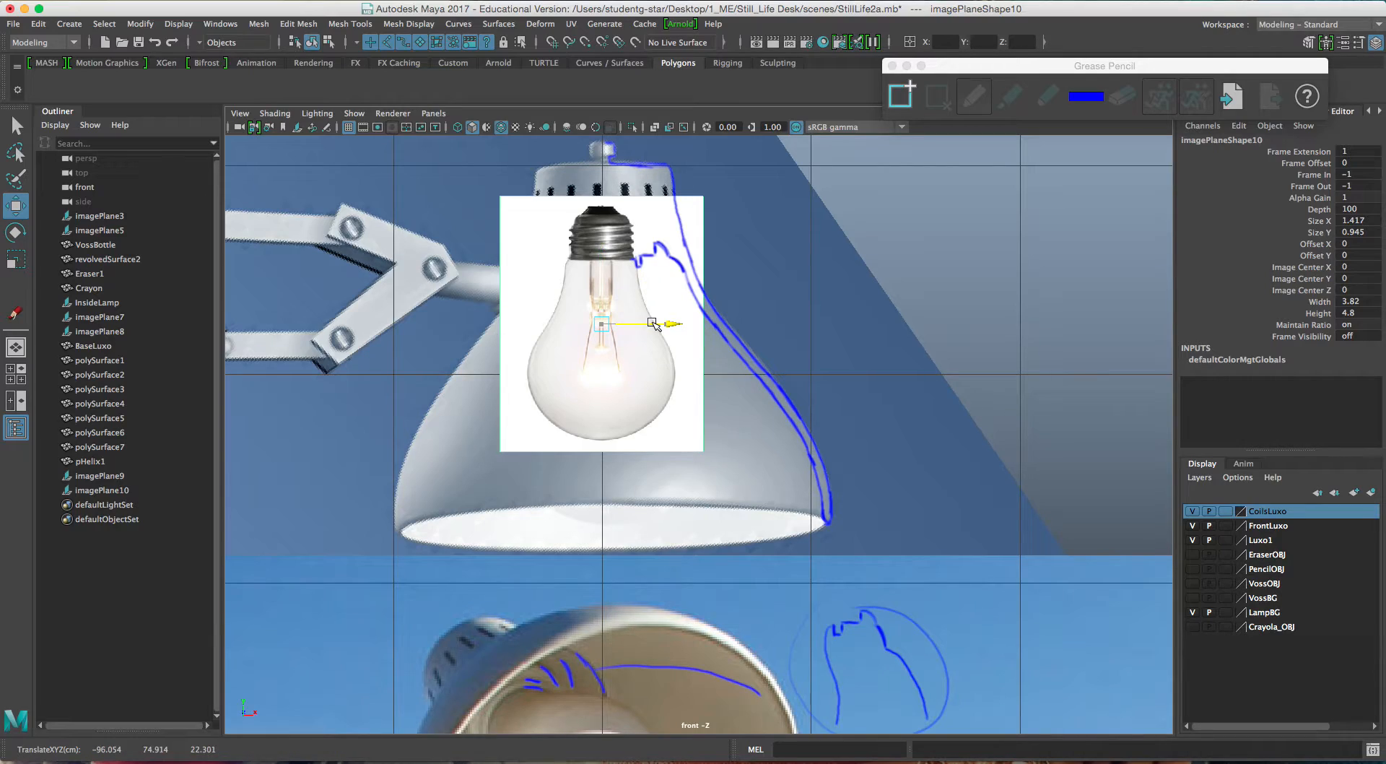
Shift the bulb image plane in depth to about -22.3 on Z, towards the tilted lamp image.
{"action": "key", "text": "space"}
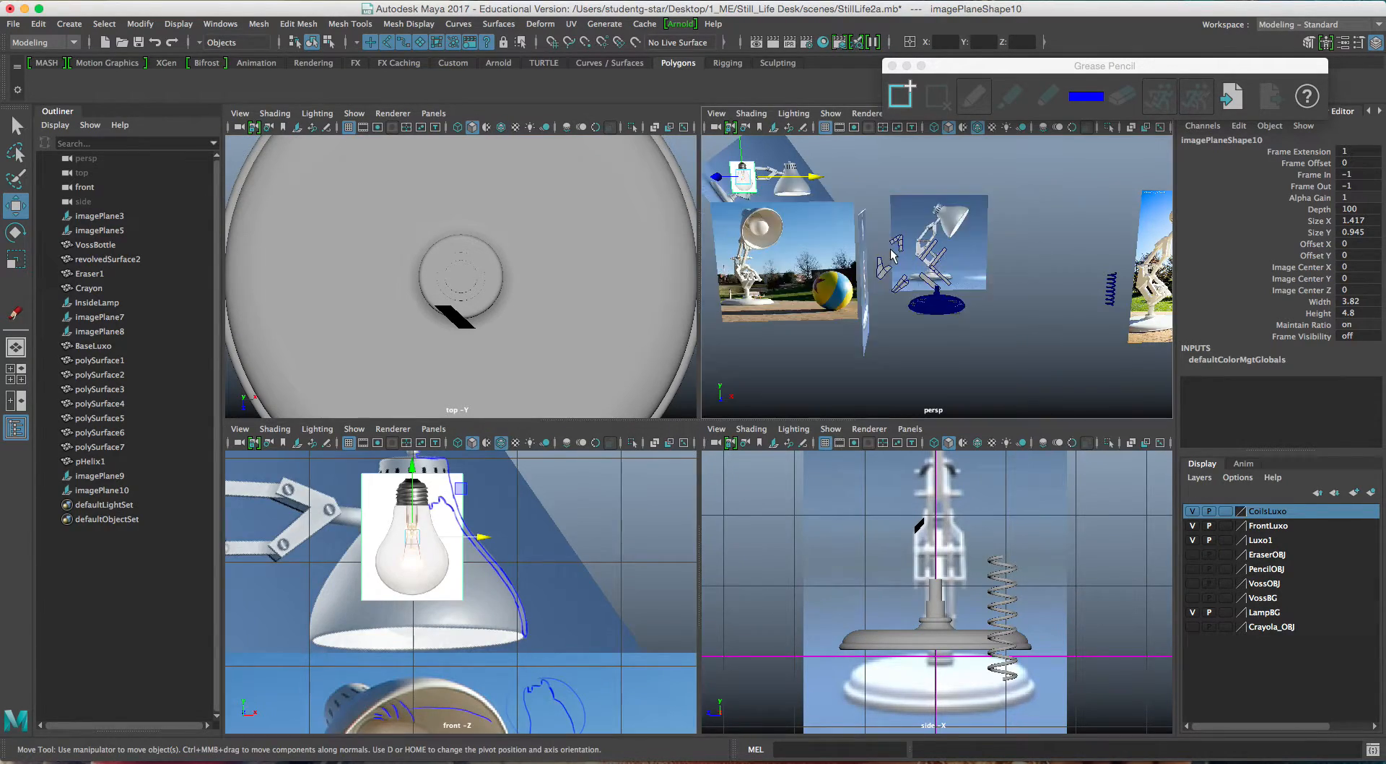
{"action": "key", "text": "space"}
{"action": "left_click_drag", "start_coordinate": [830, 289], "coordinate": [675, 316], "text": "alt"}
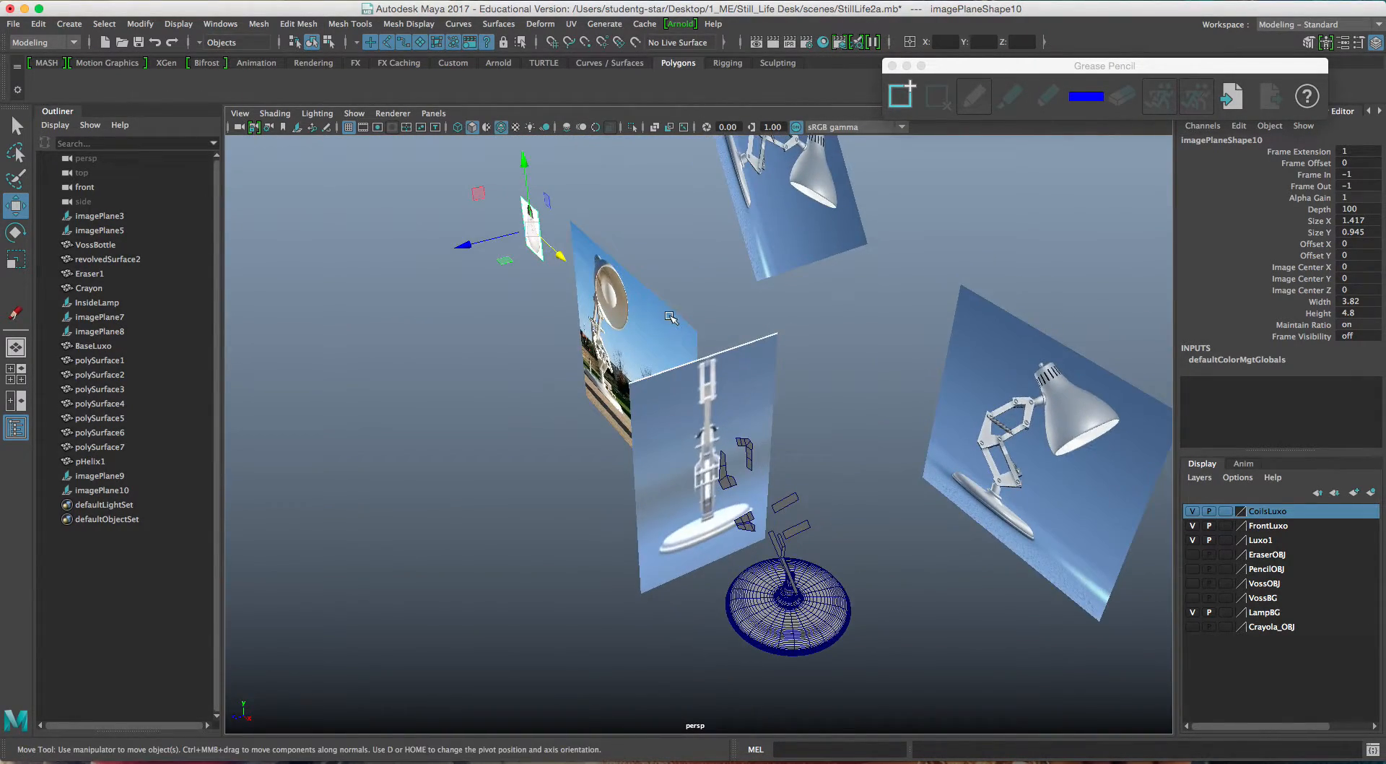
{"action": "middle_click_drag", "start_coordinate": [596, 272], "coordinate": [626, 330], "text": "alt"}
{"action": "left_click_drag", "start_coordinate": [626, 330], "coordinate": [616, 333], "text": "alt"}
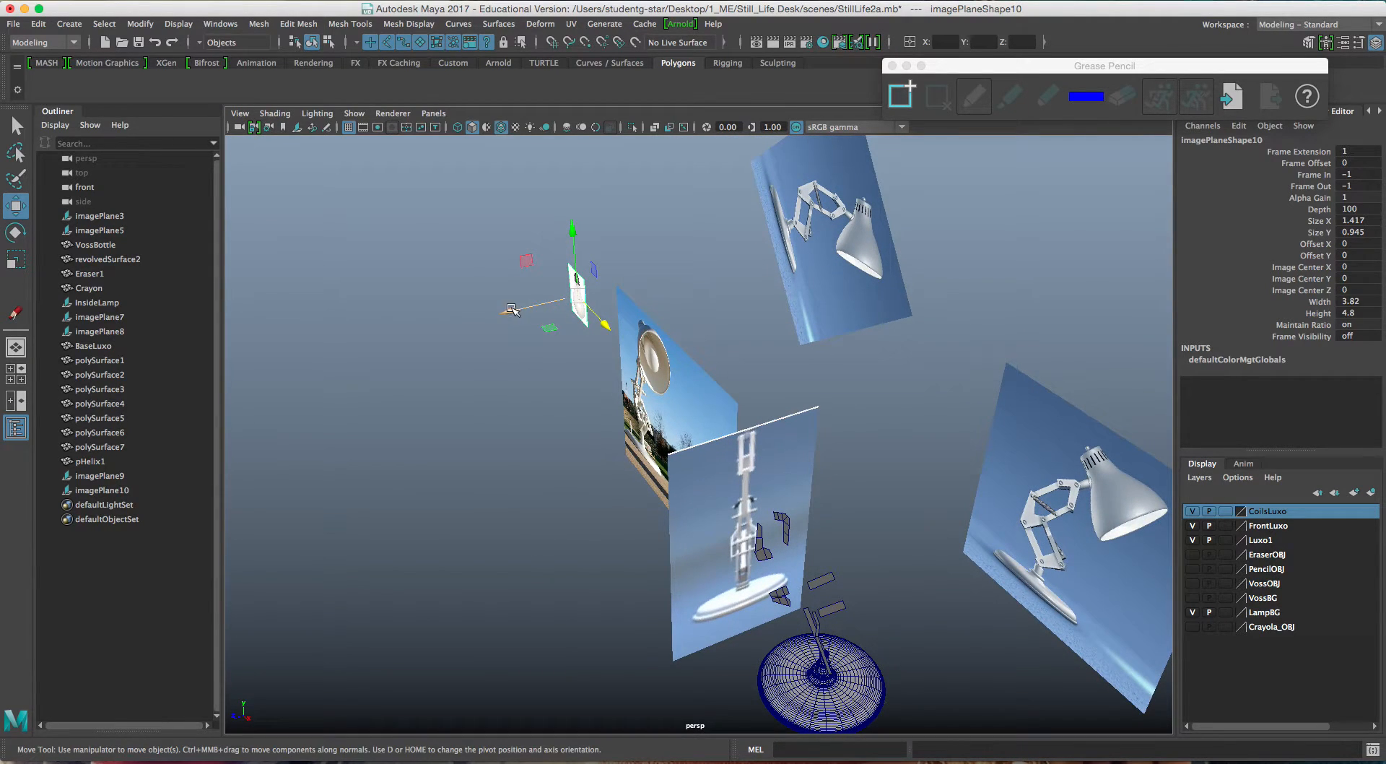
{"action": "key", "text": "space"}
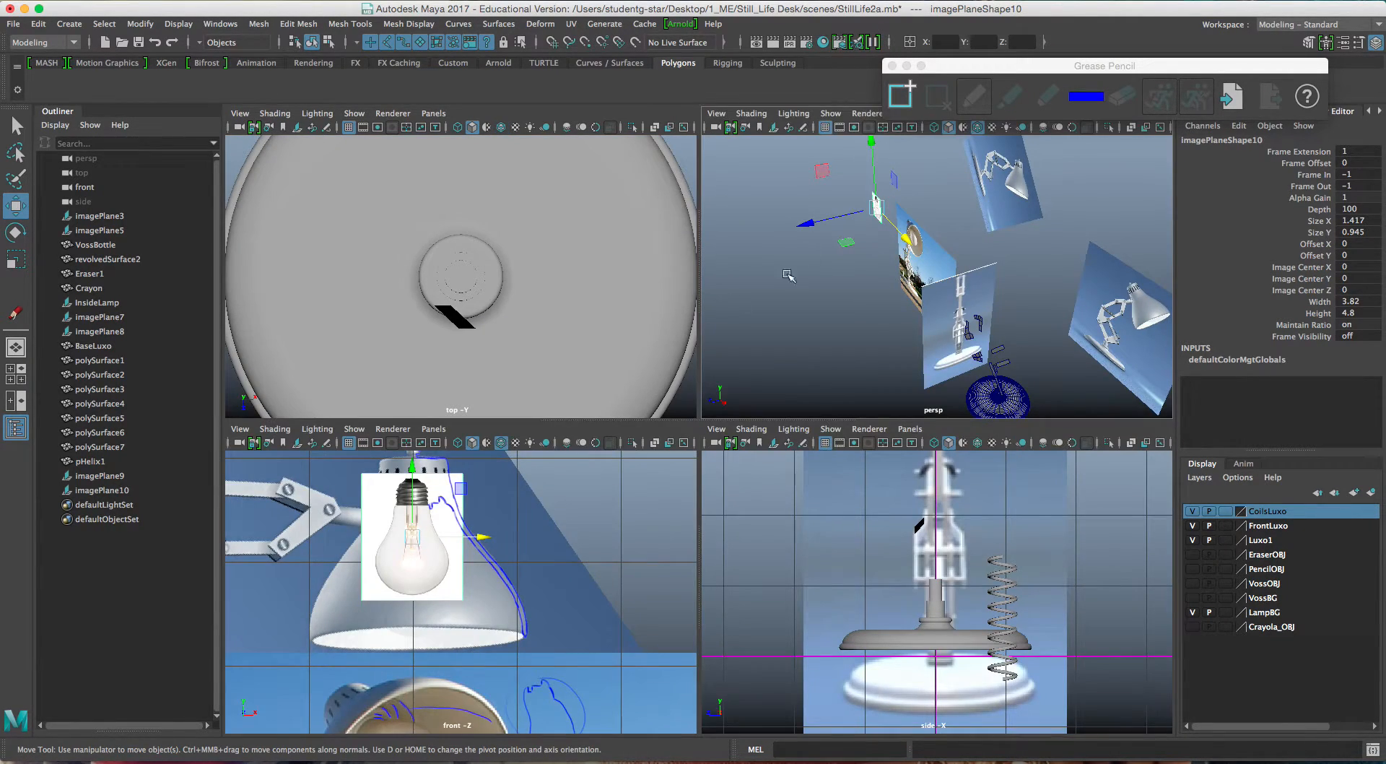
{"action": "left_click_drag", "start_coordinate": [811, 226], "coordinate": [887, 210]}
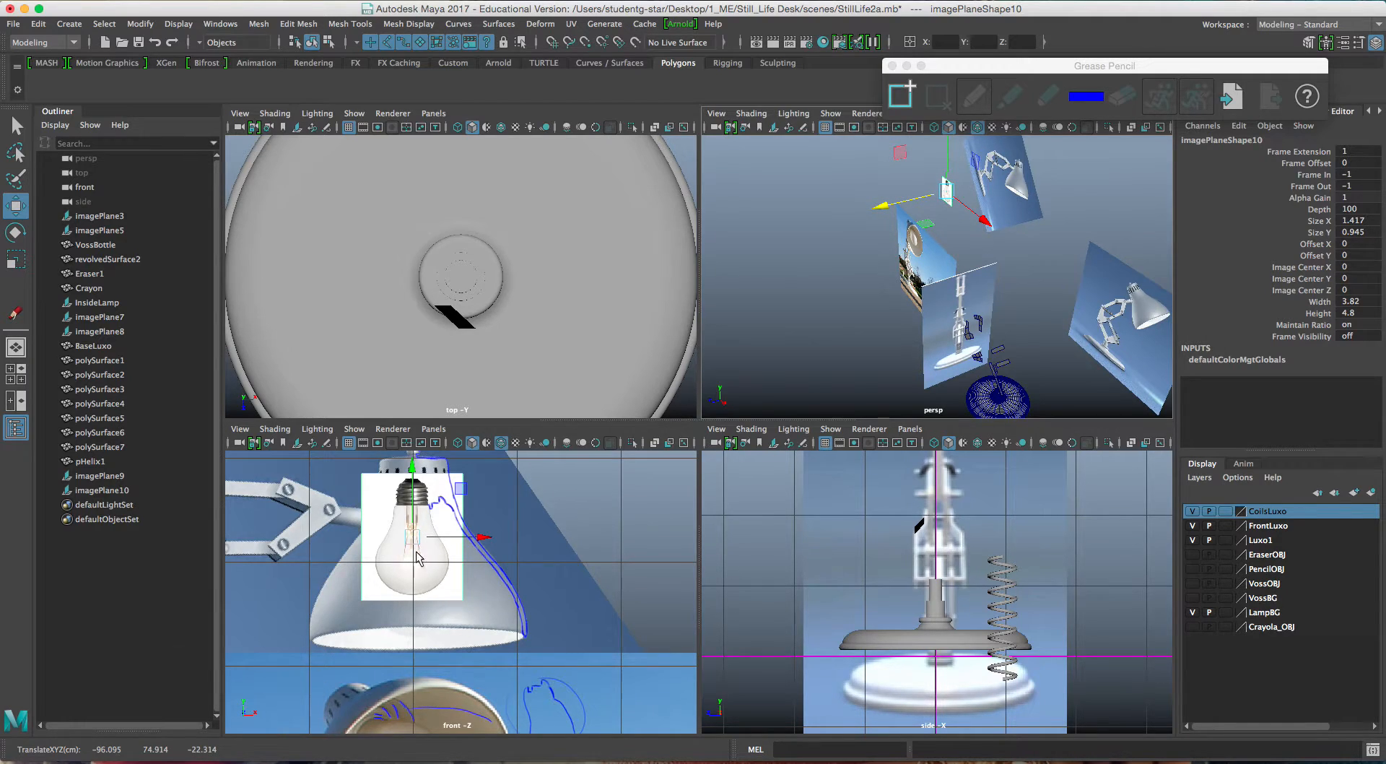
Trace the bulb's right-hand outline with the Grease Pencil from the ridged inner profile to the bulb's bottom centre, and close the Grease Pencil tools.
{"action": "key", "text": "space"}
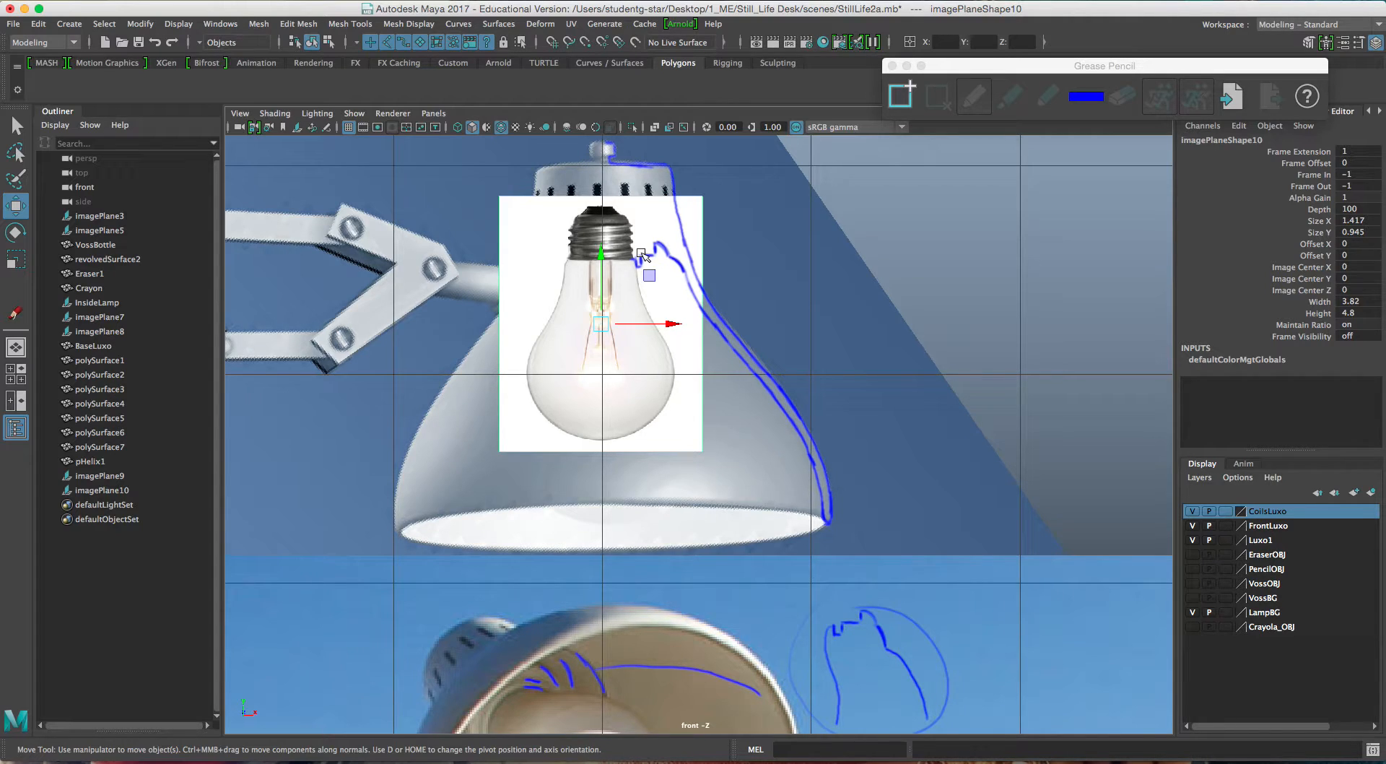
{"action": "left_click", "coordinate": [994, 72]}
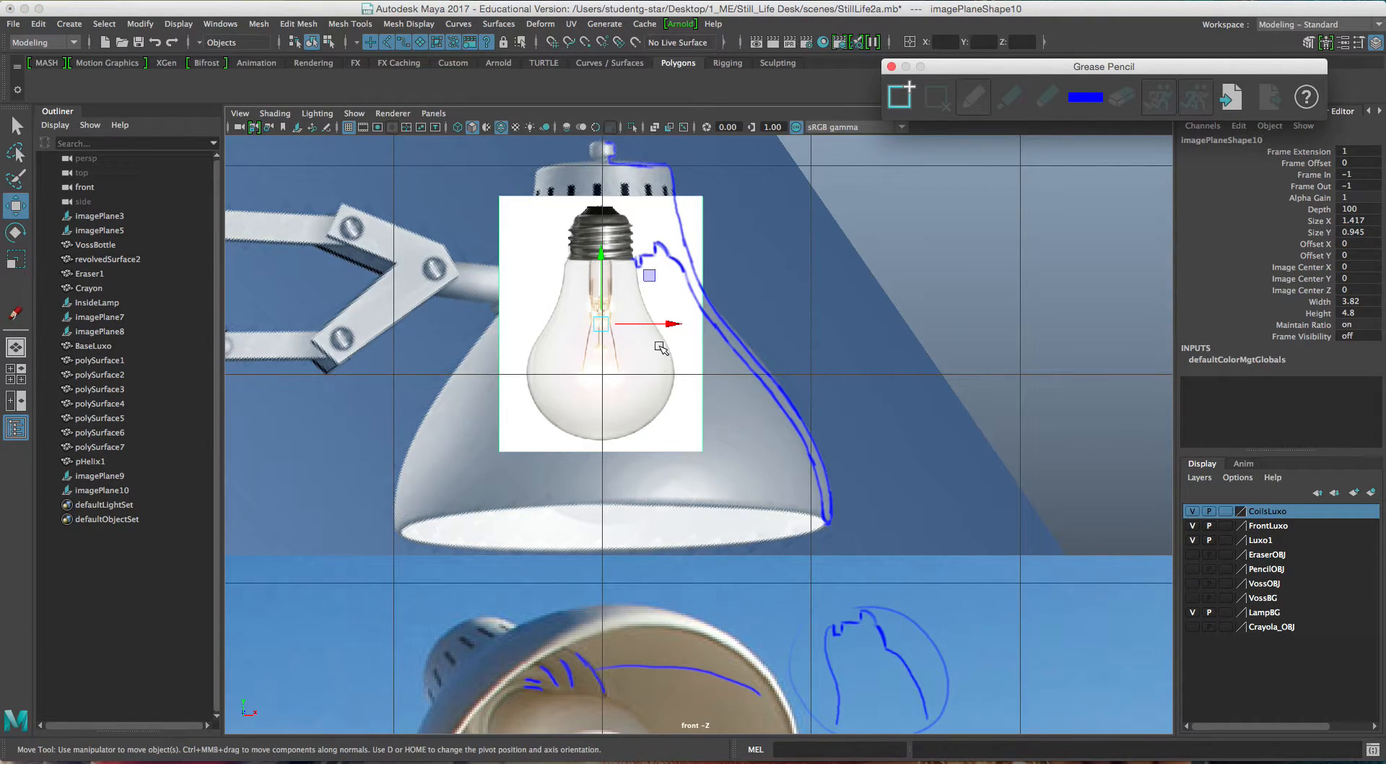
{"action": "left_click", "coordinate": [893, 98]}
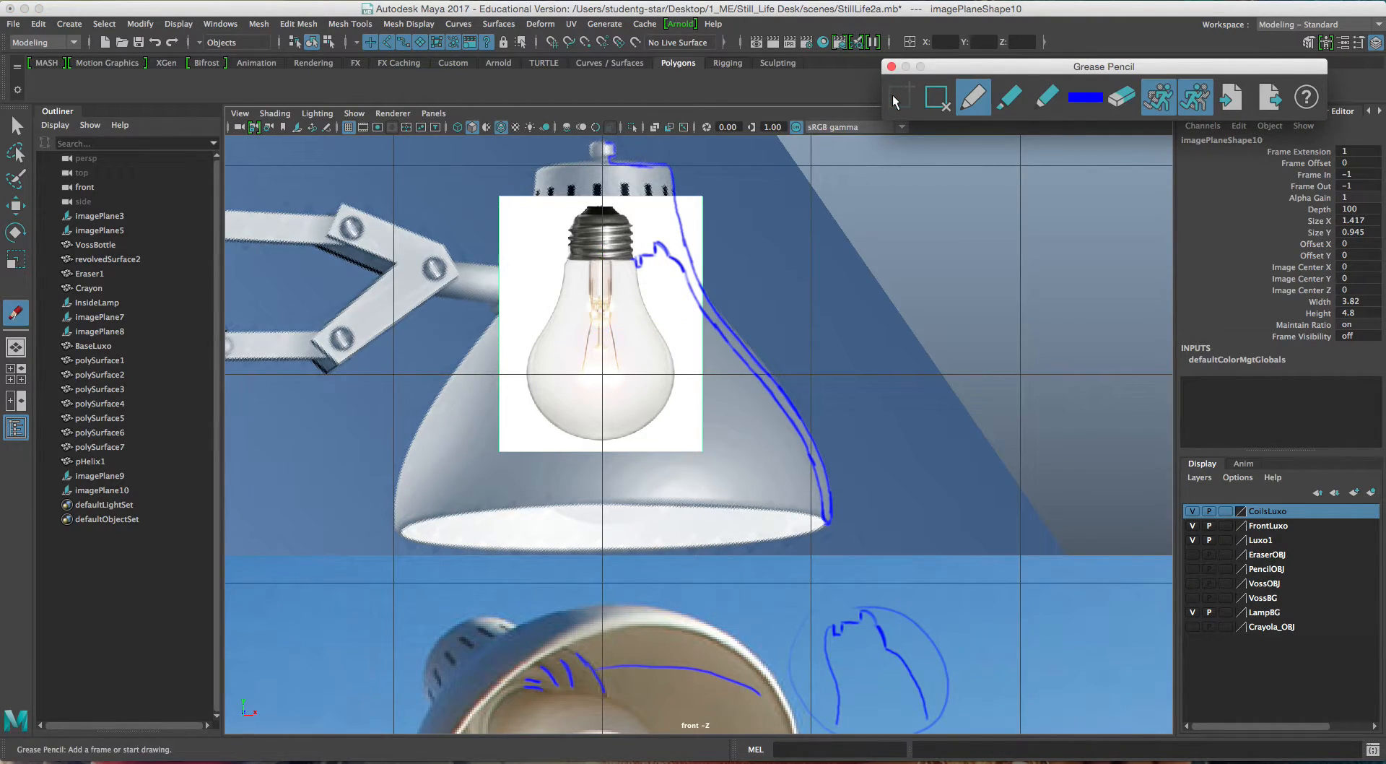
{"action": "left_click", "coordinate": [631, 261]}
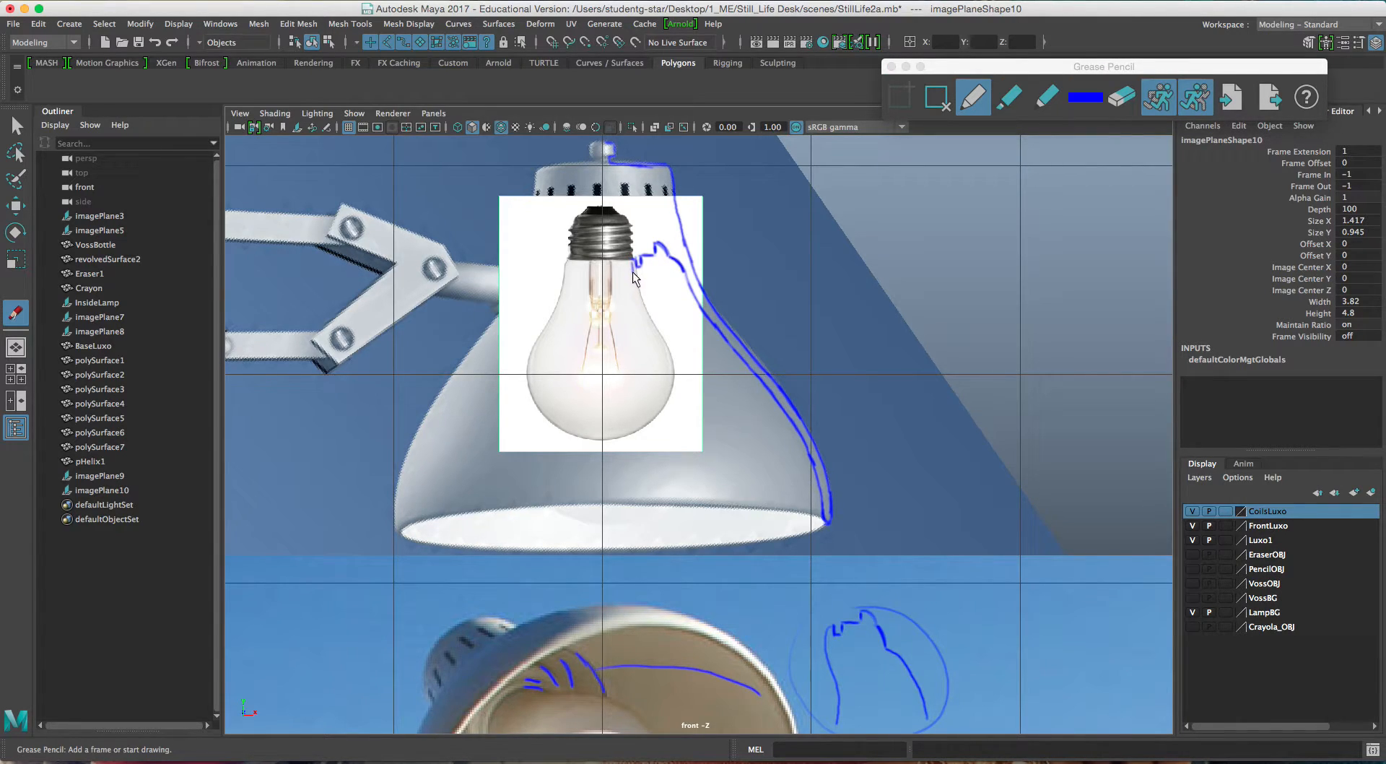
{"action": "left_click_drag", "start_coordinate": [630, 259], "coordinate": [634, 274]}
{"action": "left_click_drag", "start_coordinate": [636, 284], "coordinate": [673, 373]}
{"action": "left_click_drag", "start_coordinate": [611, 439], "coordinate": [621, 436]}
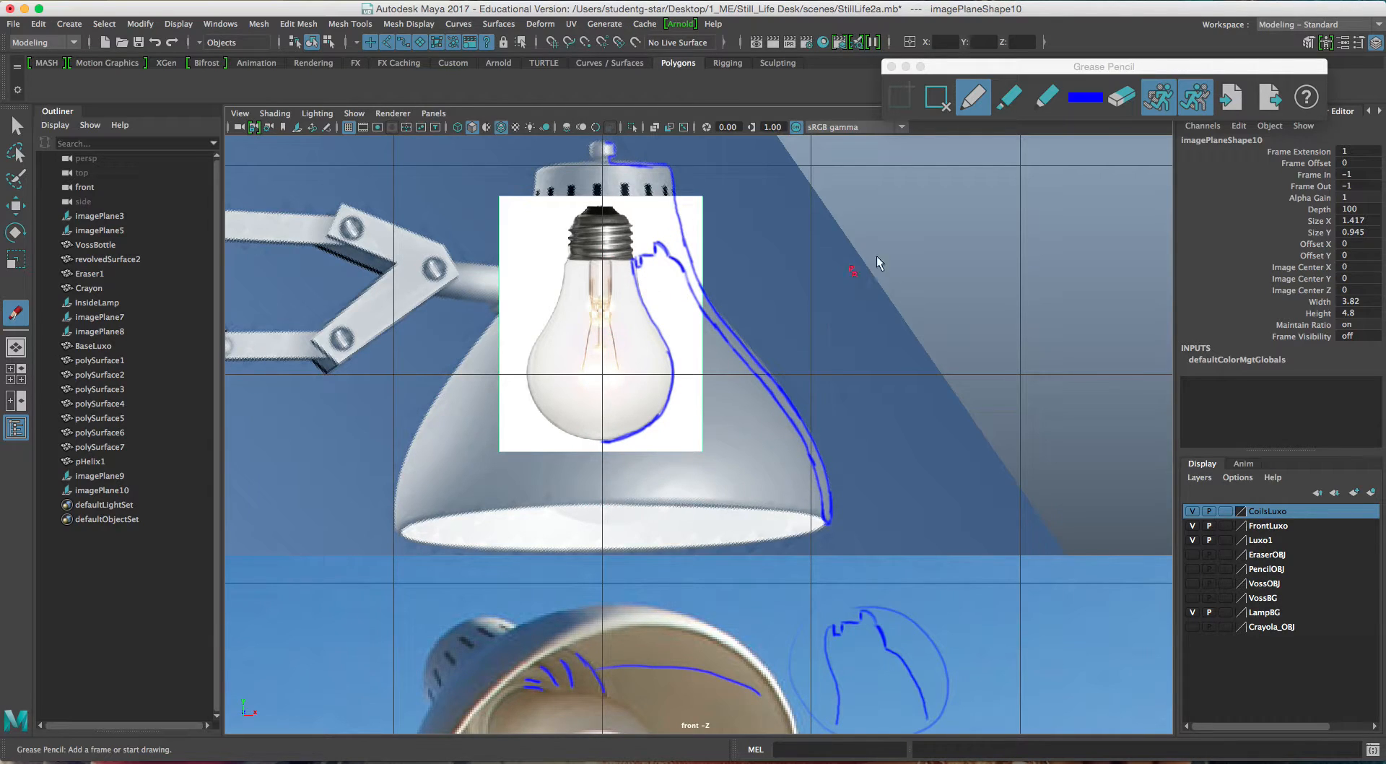
{"action": "left_click", "coordinate": [908, 77]}
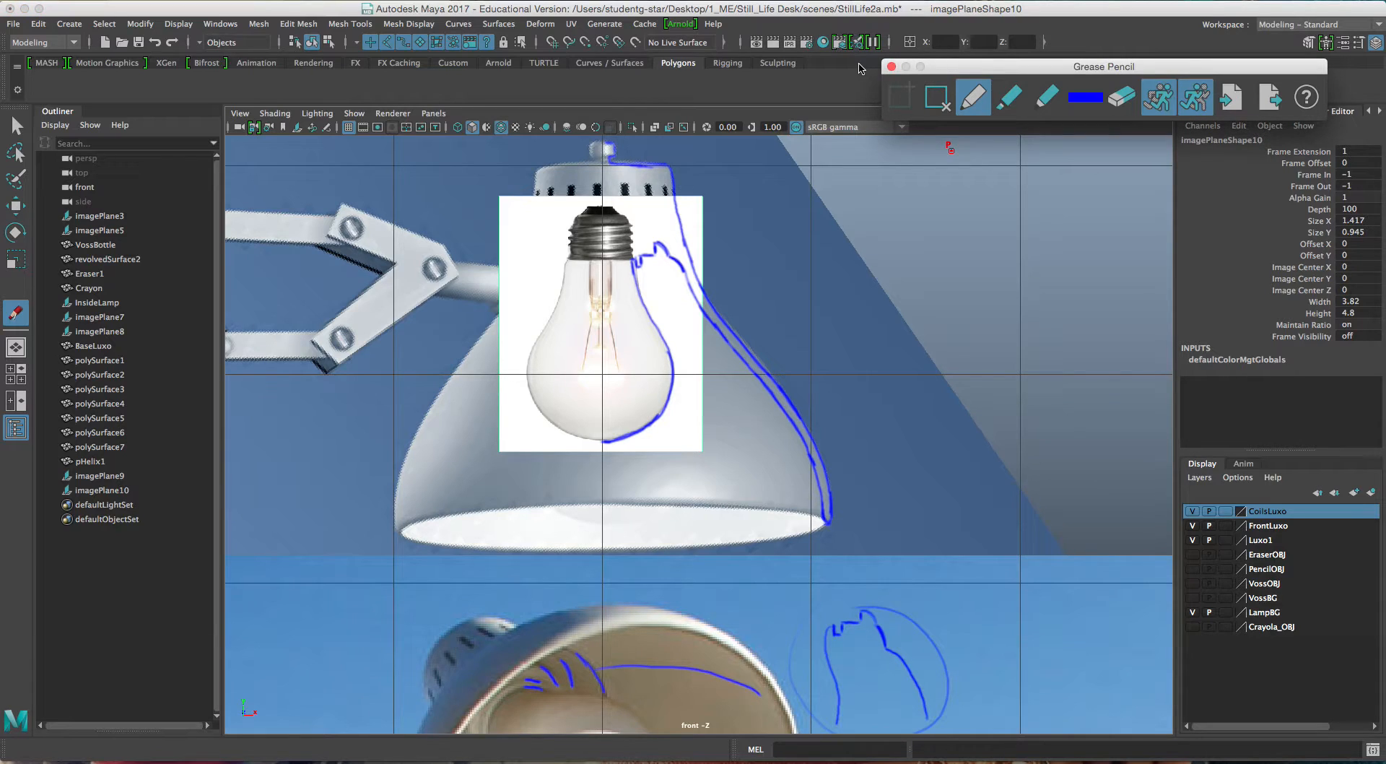
{"action": "left_click", "coordinate": [891, 66]}
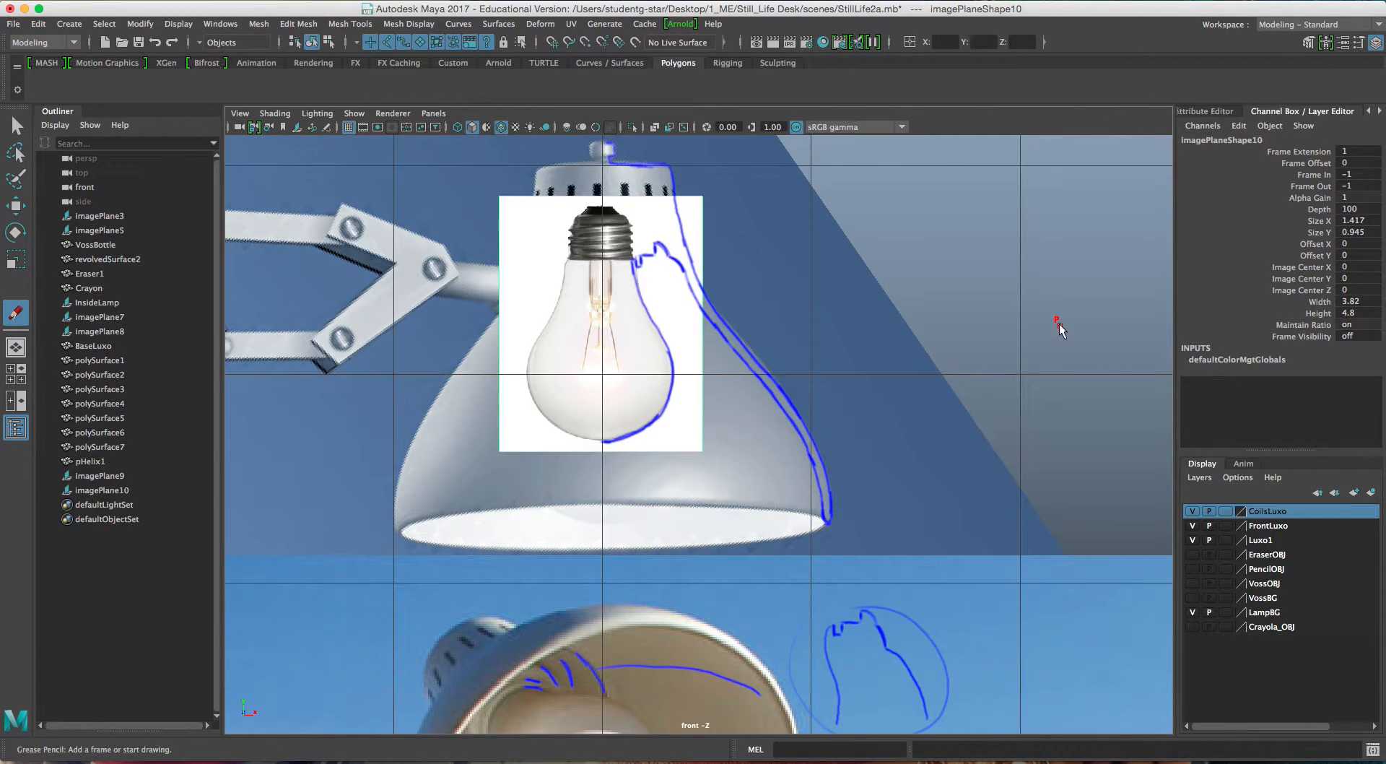
Put the bulb image plane on a new display layer named bulb and hide that layer.
{"action": "key", "text": "w"}
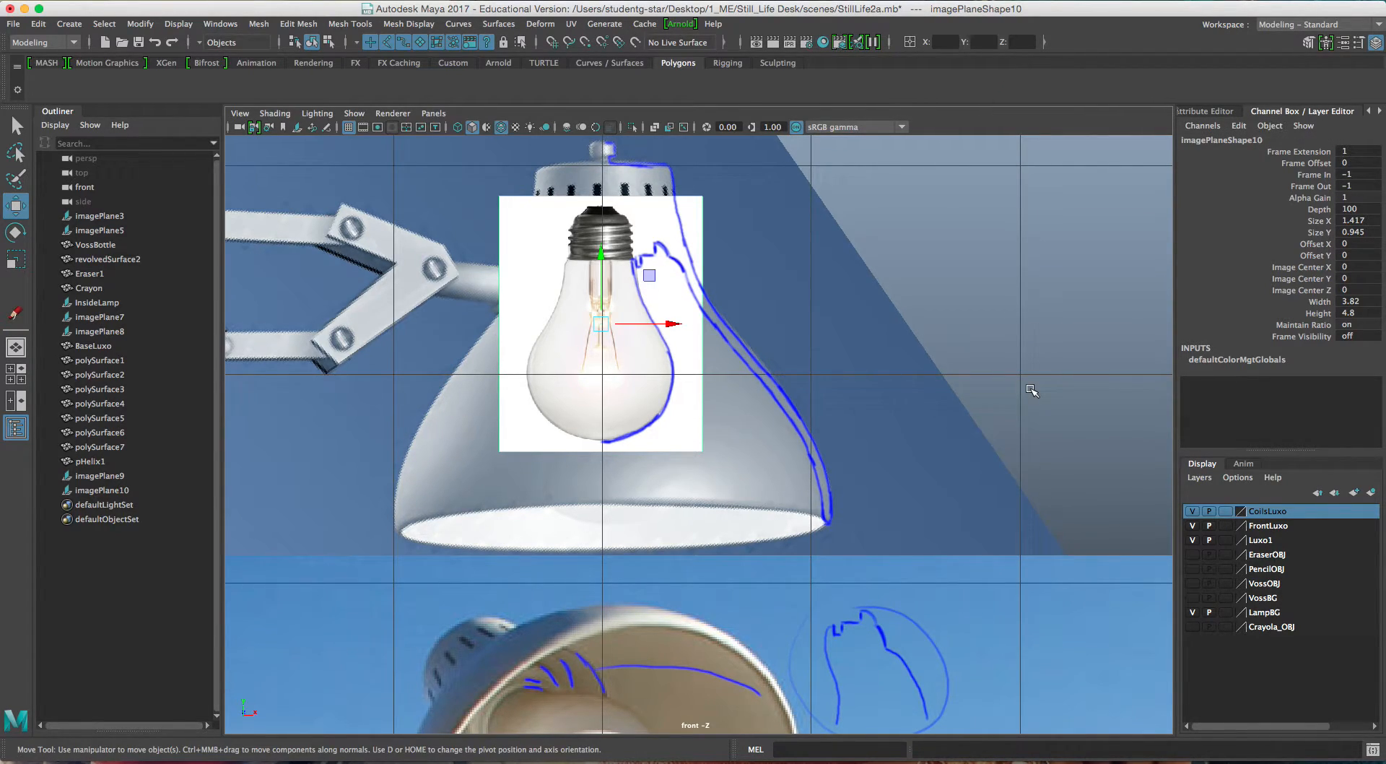
{"action": "left_click", "coordinate": [1372, 494]}
{"action": "double_click", "coordinate": [1254, 510]}
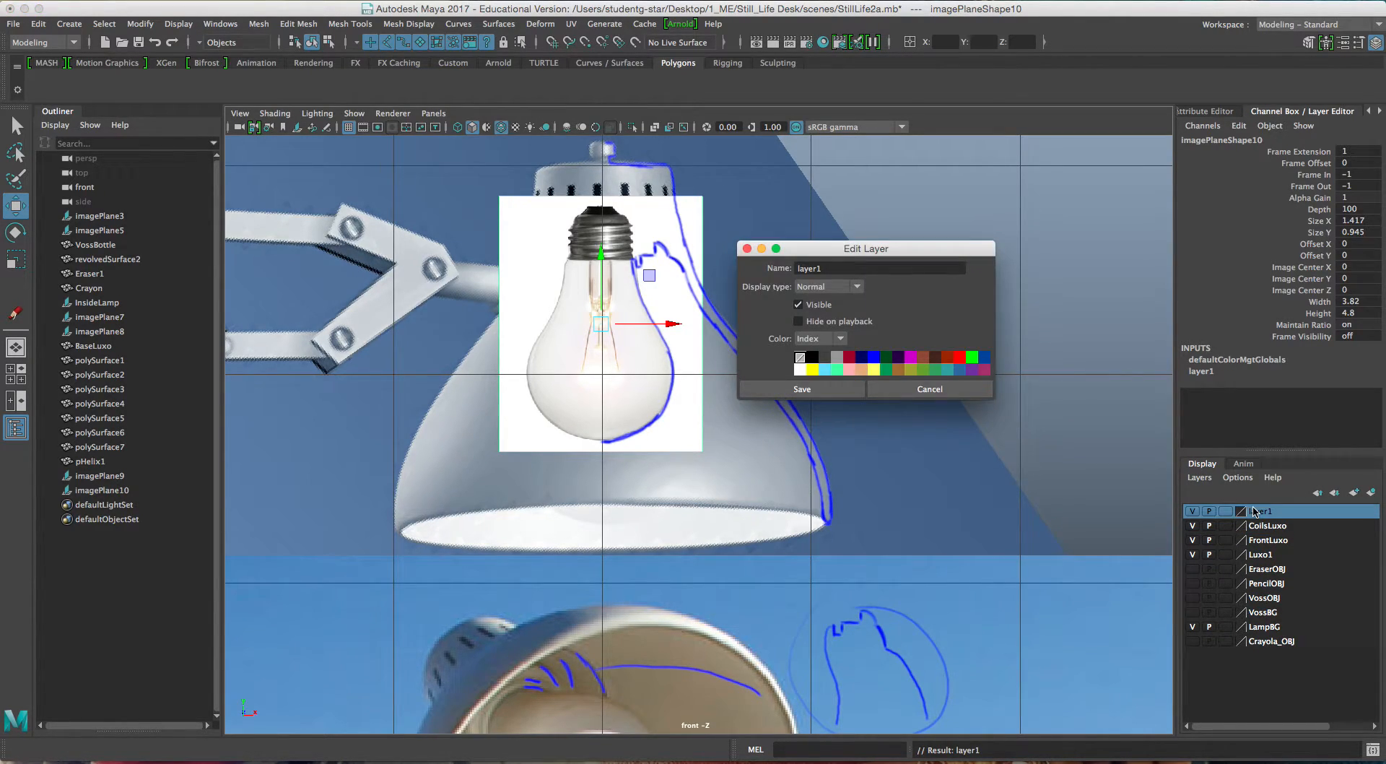
{"action": "key", "text": "b"}
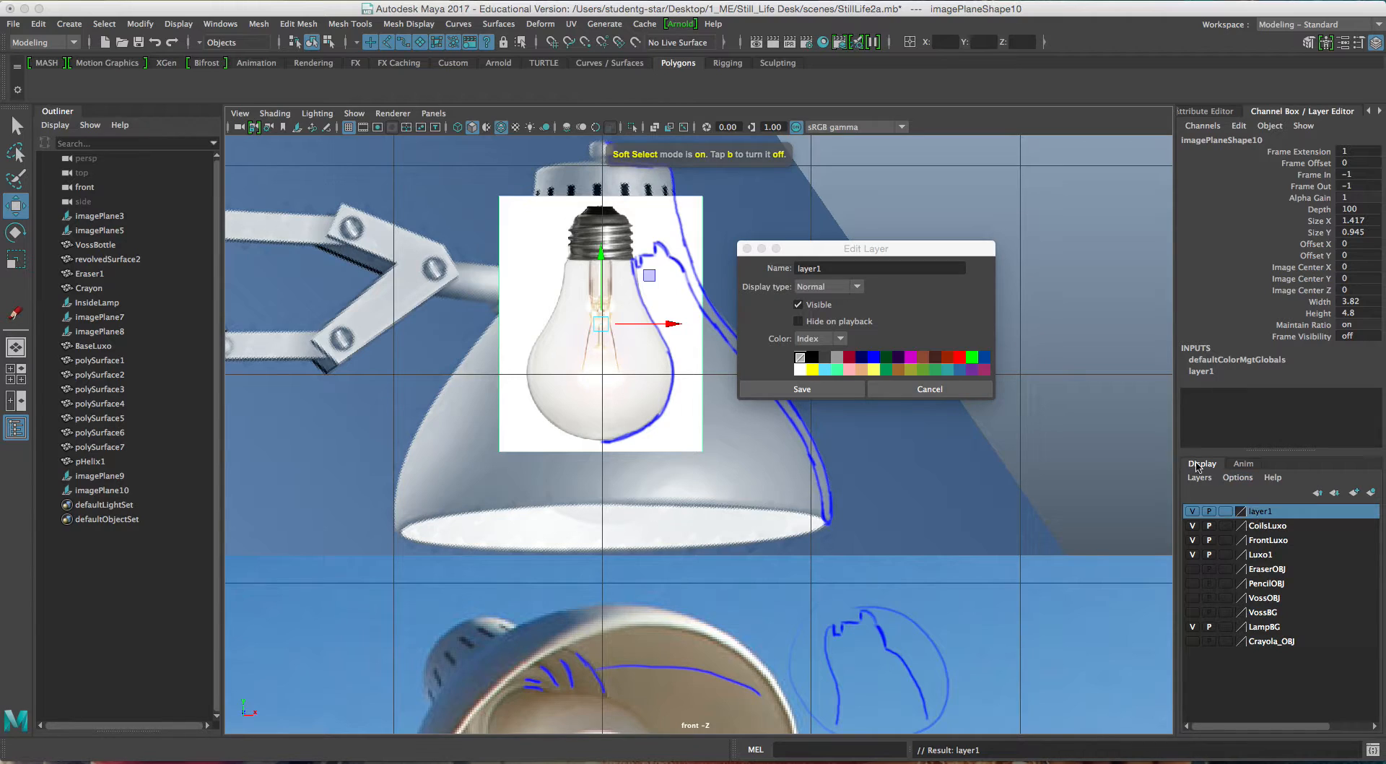
{"action": "left_click", "coordinate": [933, 265]}
{"action": "type", "text": "bulb"}
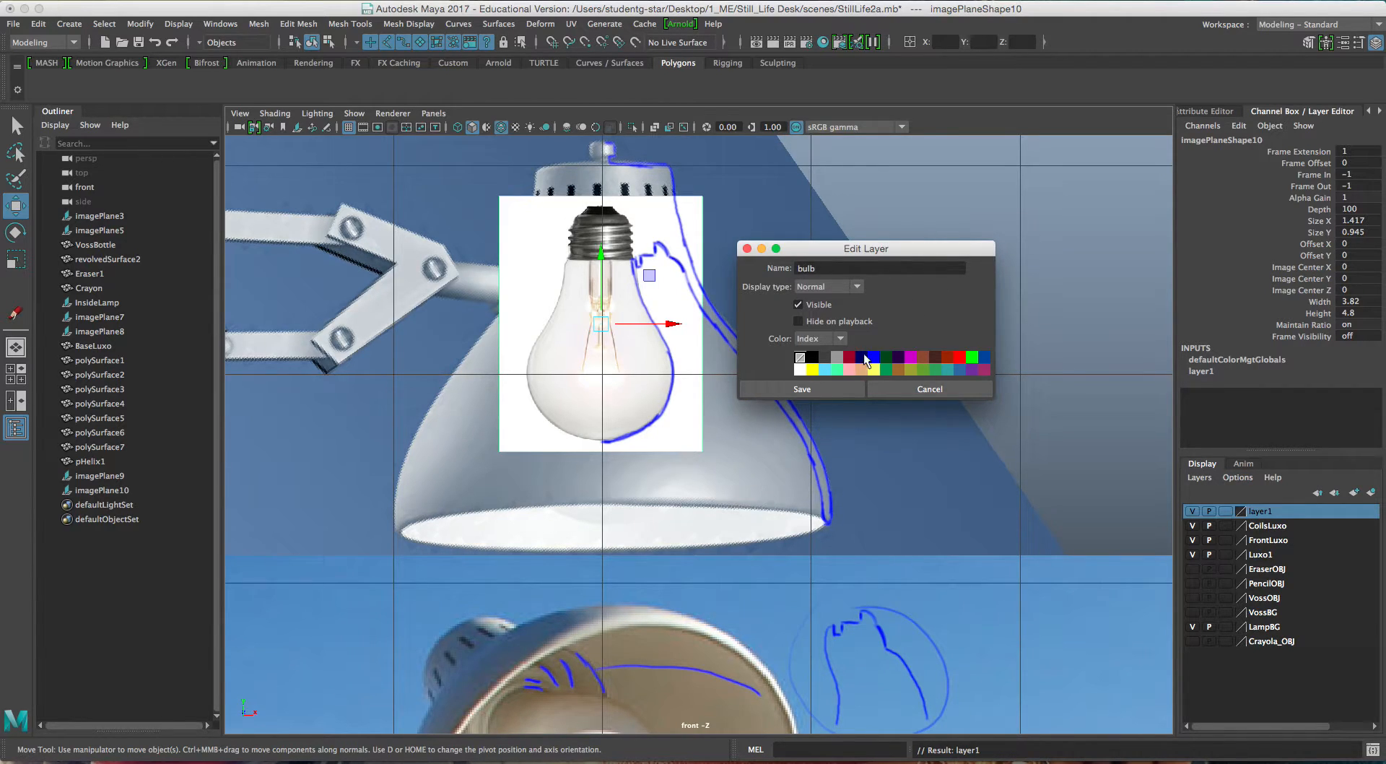
{"action": "left_click", "coordinate": [837, 389]}
{"action": "left_click", "coordinate": [1192, 512]}
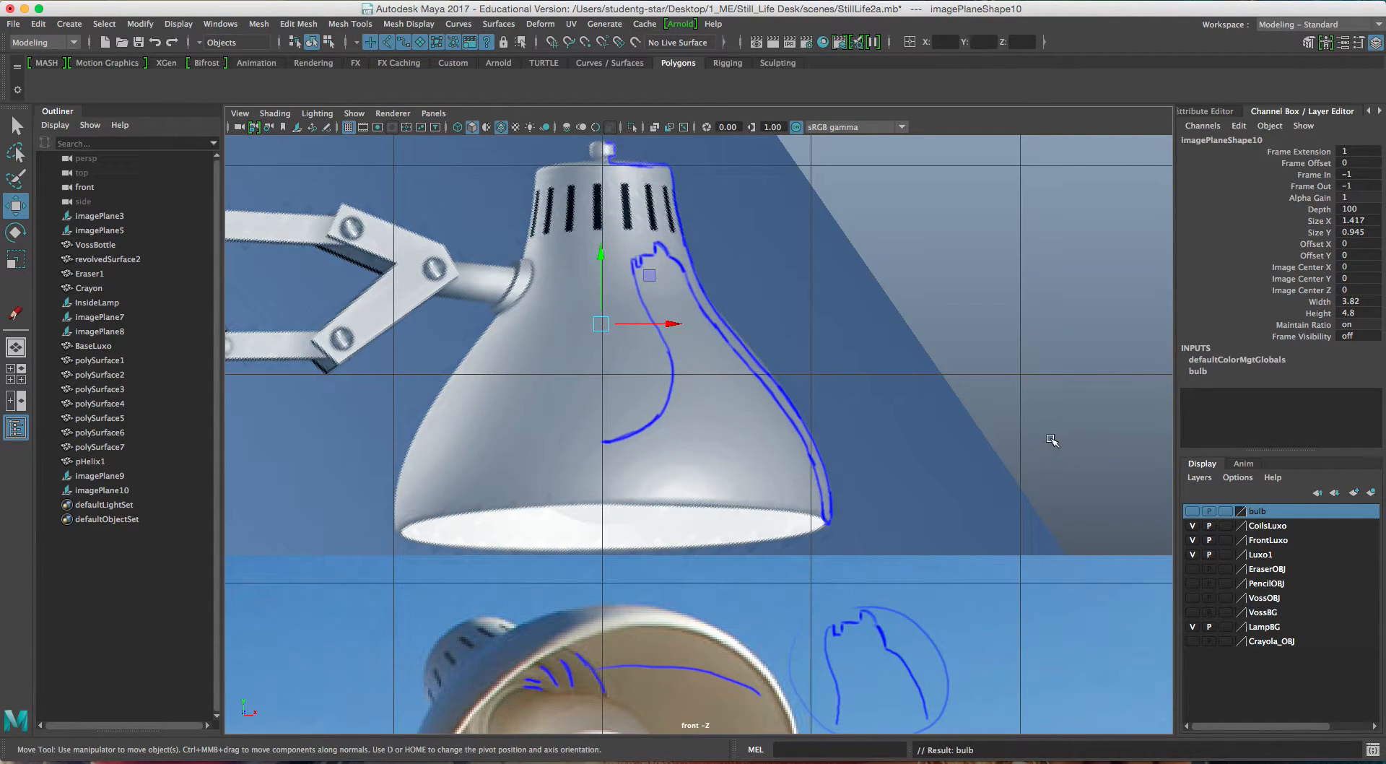
Select the tilted lamp image plane and hide the Luxo1 layer.
{"action": "left_click", "coordinate": [898, 313]}
{"action": "left_click", "coordinate": [963, 361]}
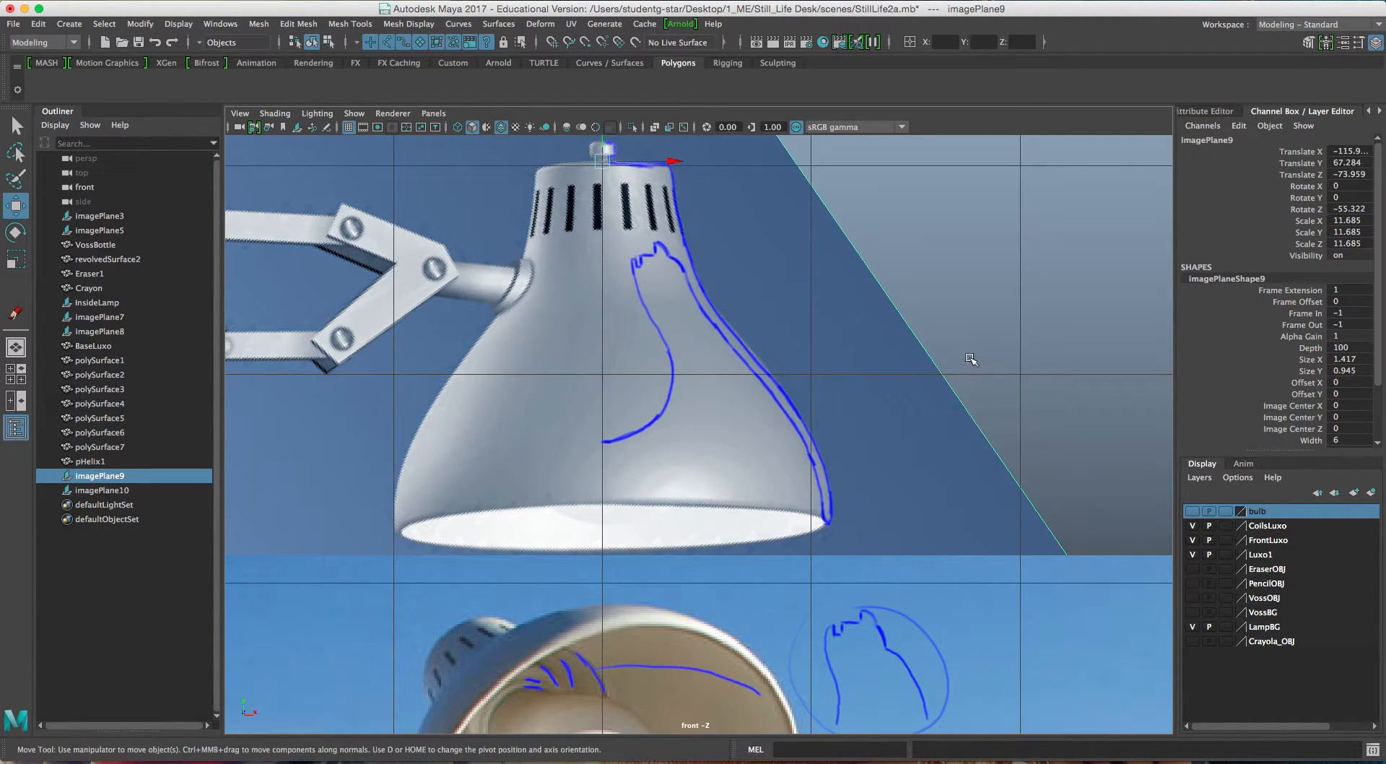
{"action": "left_click", "coordinate": [1192, 540]}
{"action": "left_click", "coordinate": [1192, 554]}
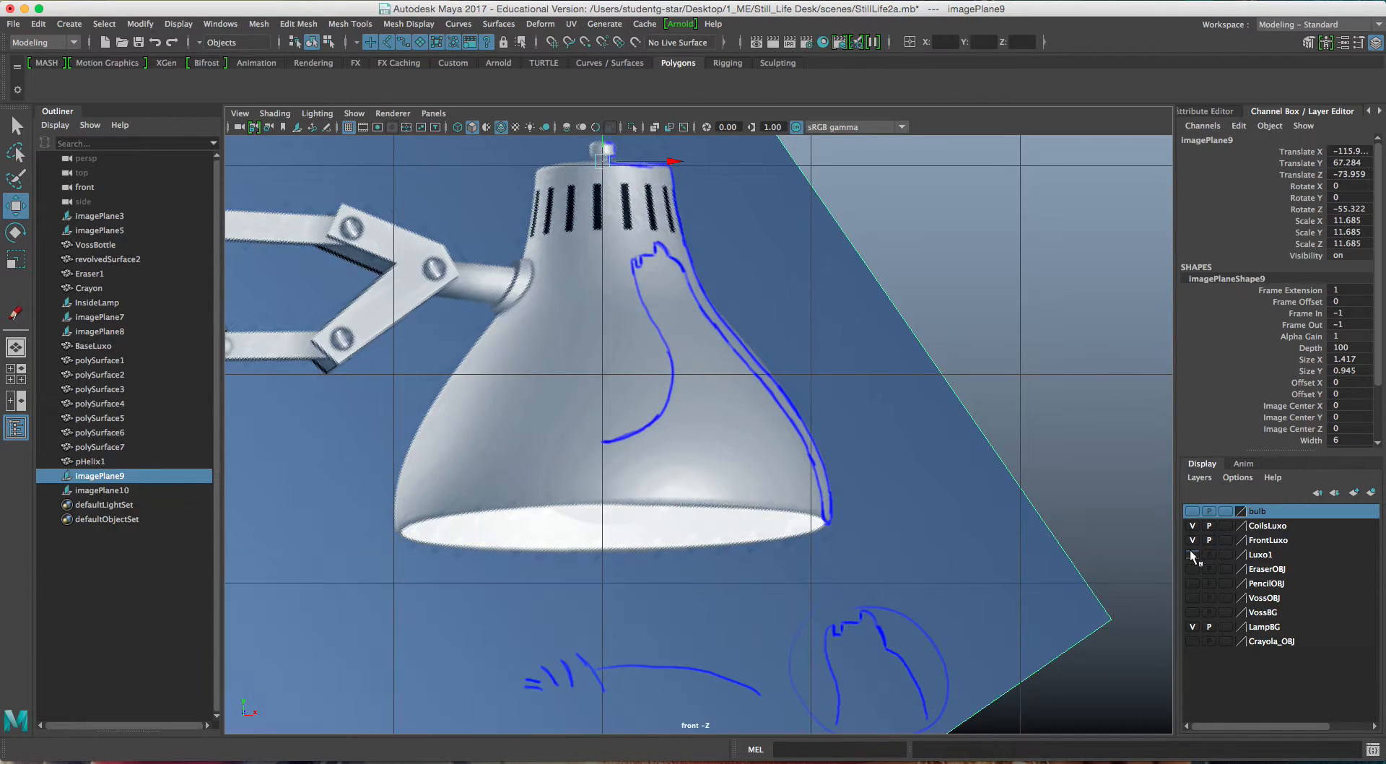
{"action": "left_click", "coordinate": [1192, 555]}
{"action": "left_click", "coordinate": [1192, 555]}
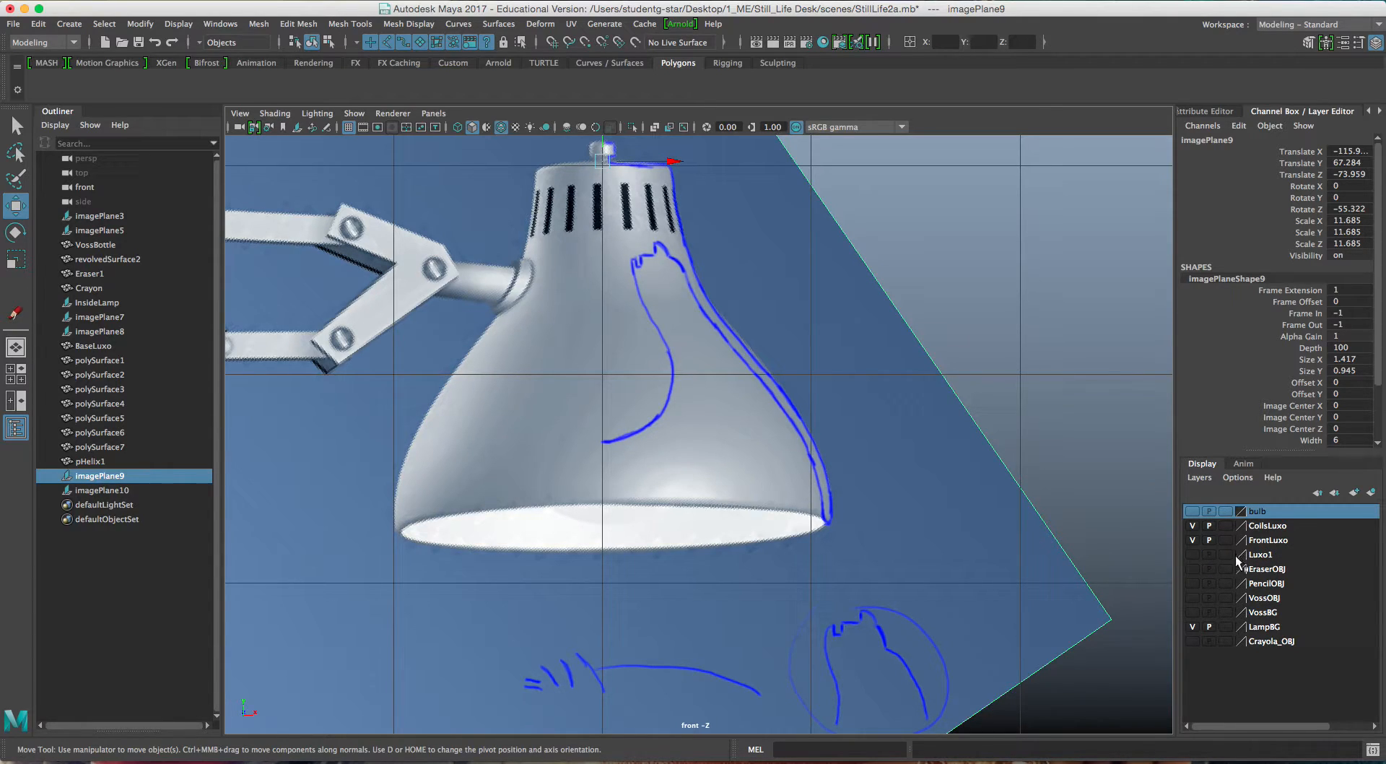
Put the selected lamp image plane on a new display layer, hide that layer and clear the selection.
{"action": "left_click", "coordinate": [1370, 492]}
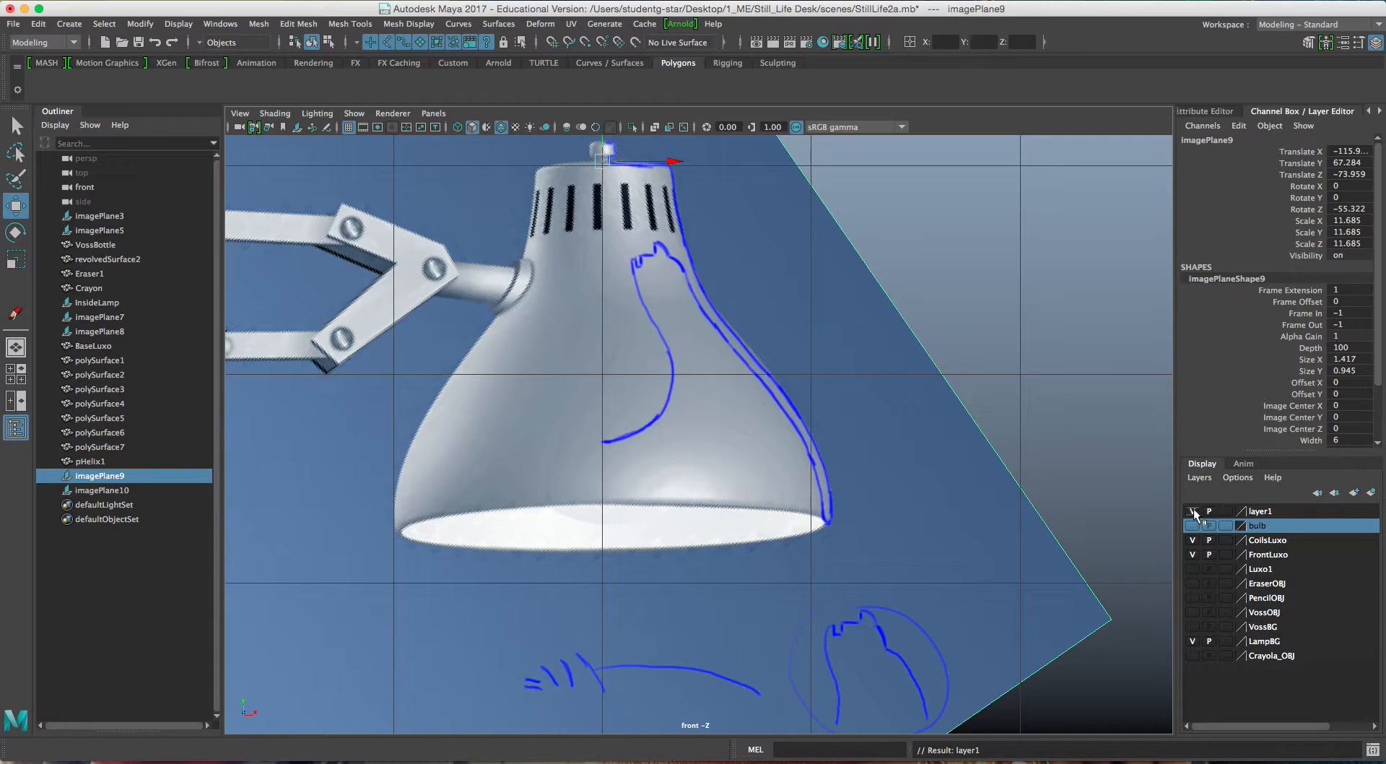
{"action": "left_click", "coordinate": [1209, 510]}
{"action": "left_click", "coordinate": [1192, 511]}
{"action": "left_click", "coordinate": [828, 348]}
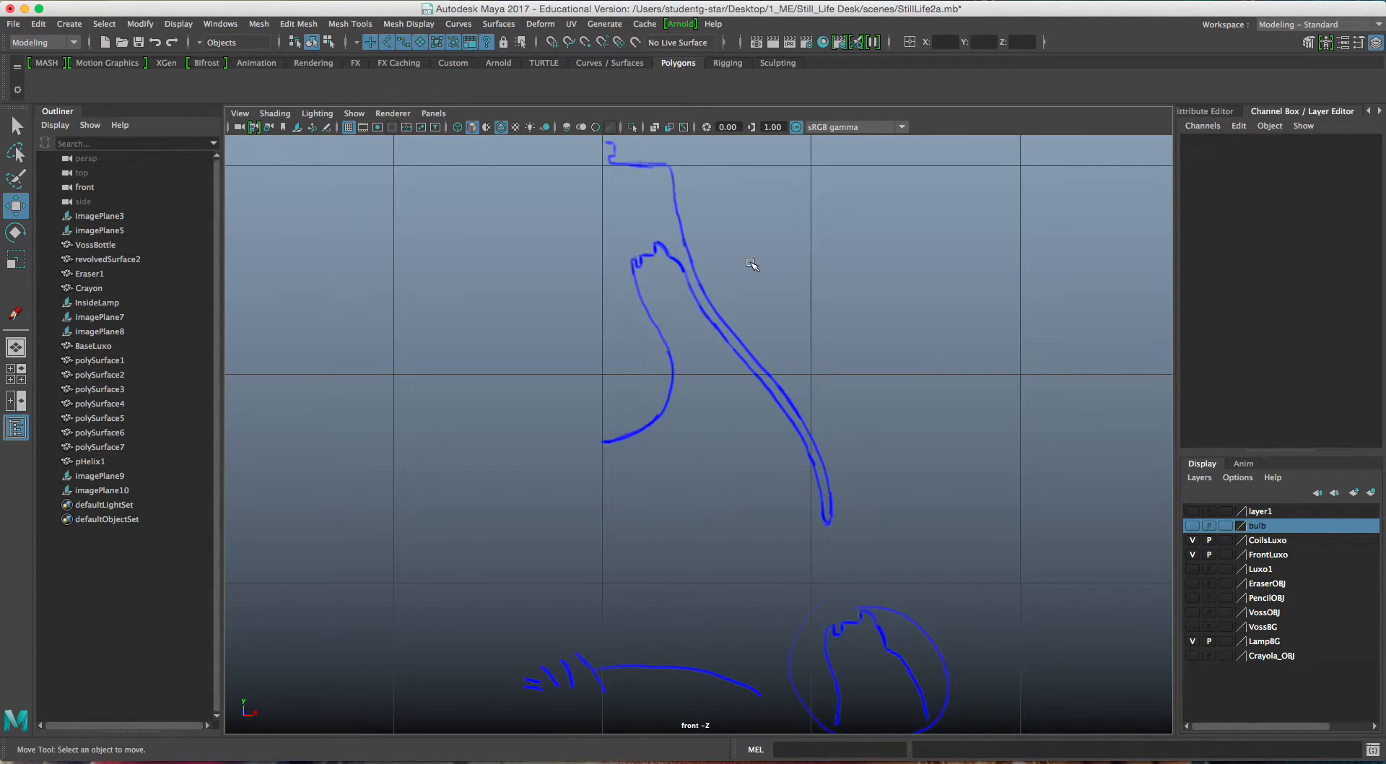
Give the front view a black background without the grid, and capture the shade and bulb profile sketches with Grab.
{"action": "key", "text": "alt+b"}
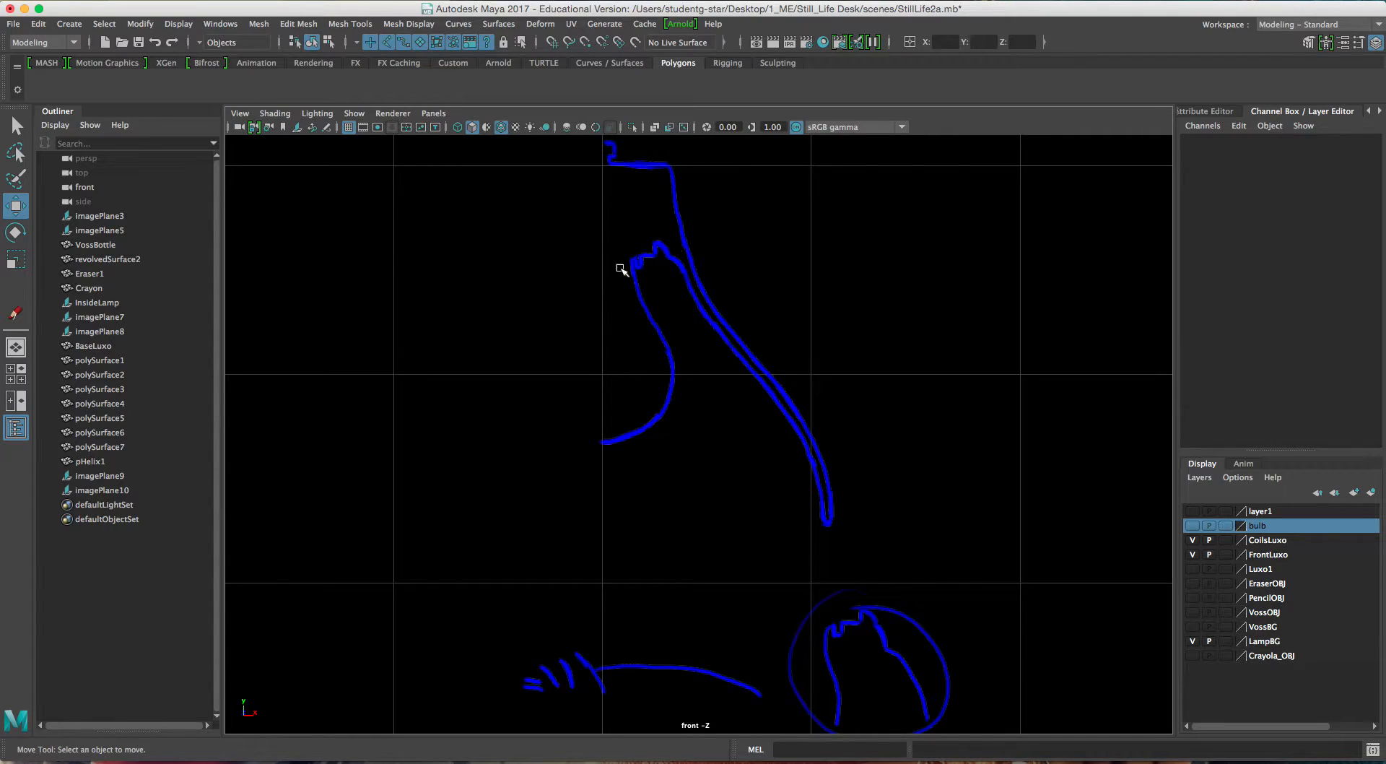
{"action": "left_click", "coordinate": [349, 127]}
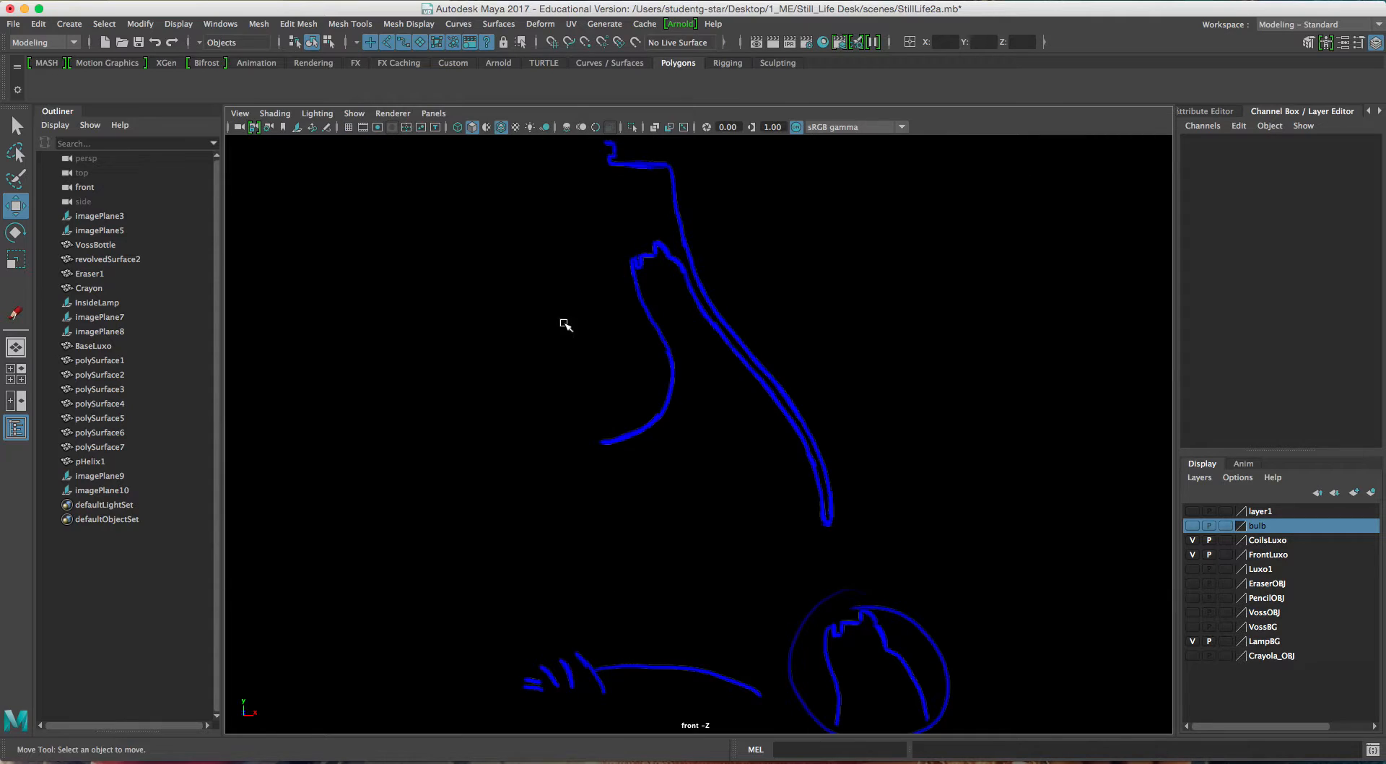
{"action": "mouse_move", "coordinate": [511, 760]}
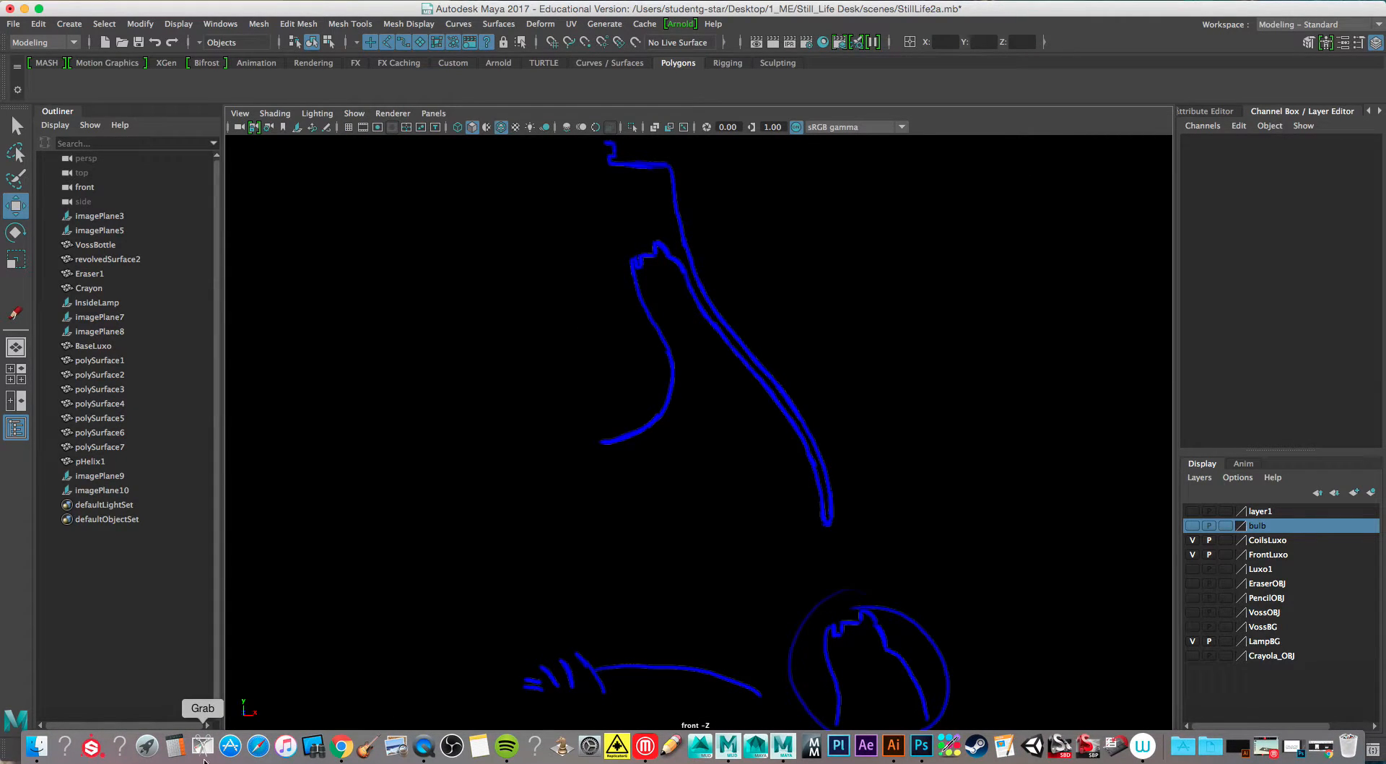
{"action": "left_click", "coordinate": [203, 751]}
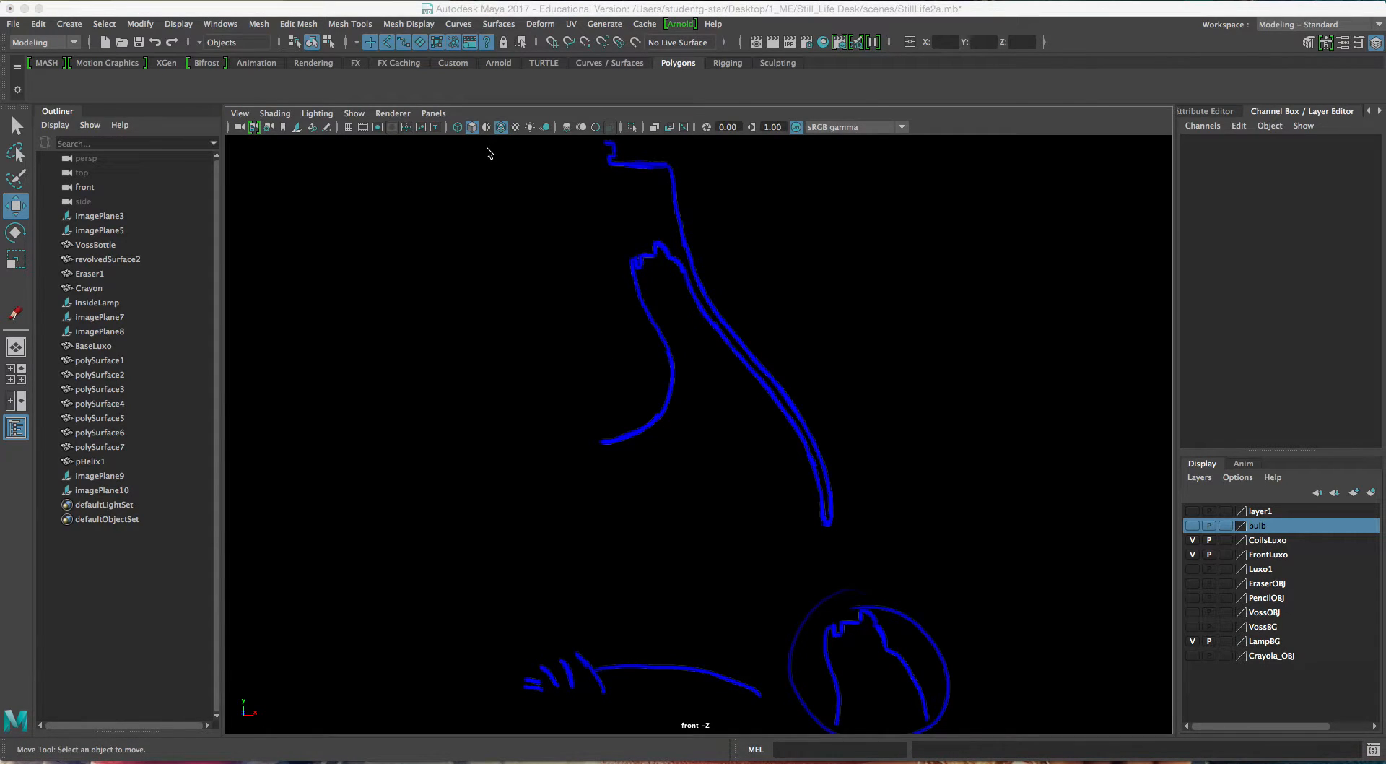
{"action": "key", "text": "shift+super+a"}
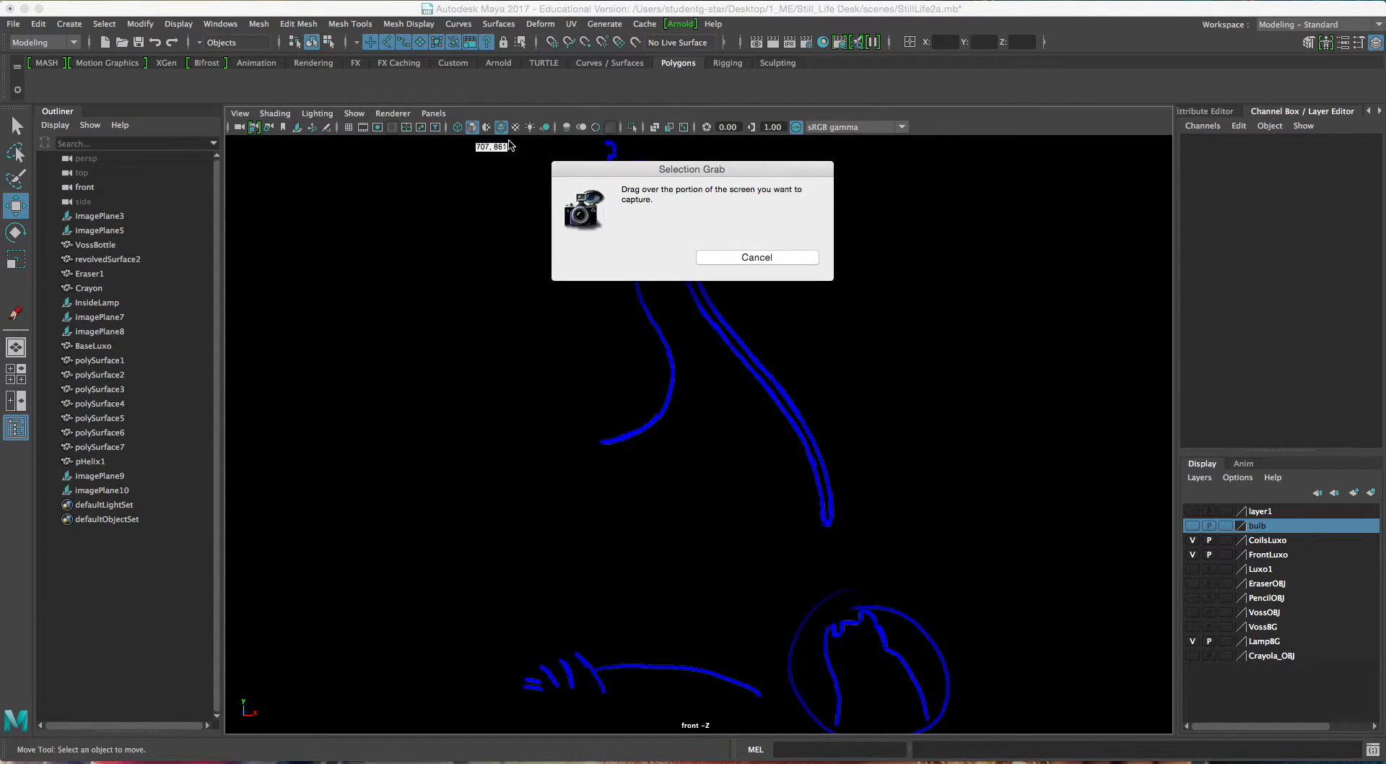
{"action": "left_click_drag", "start_coordinate": [508, 143], "coordinate": [918, 567]}
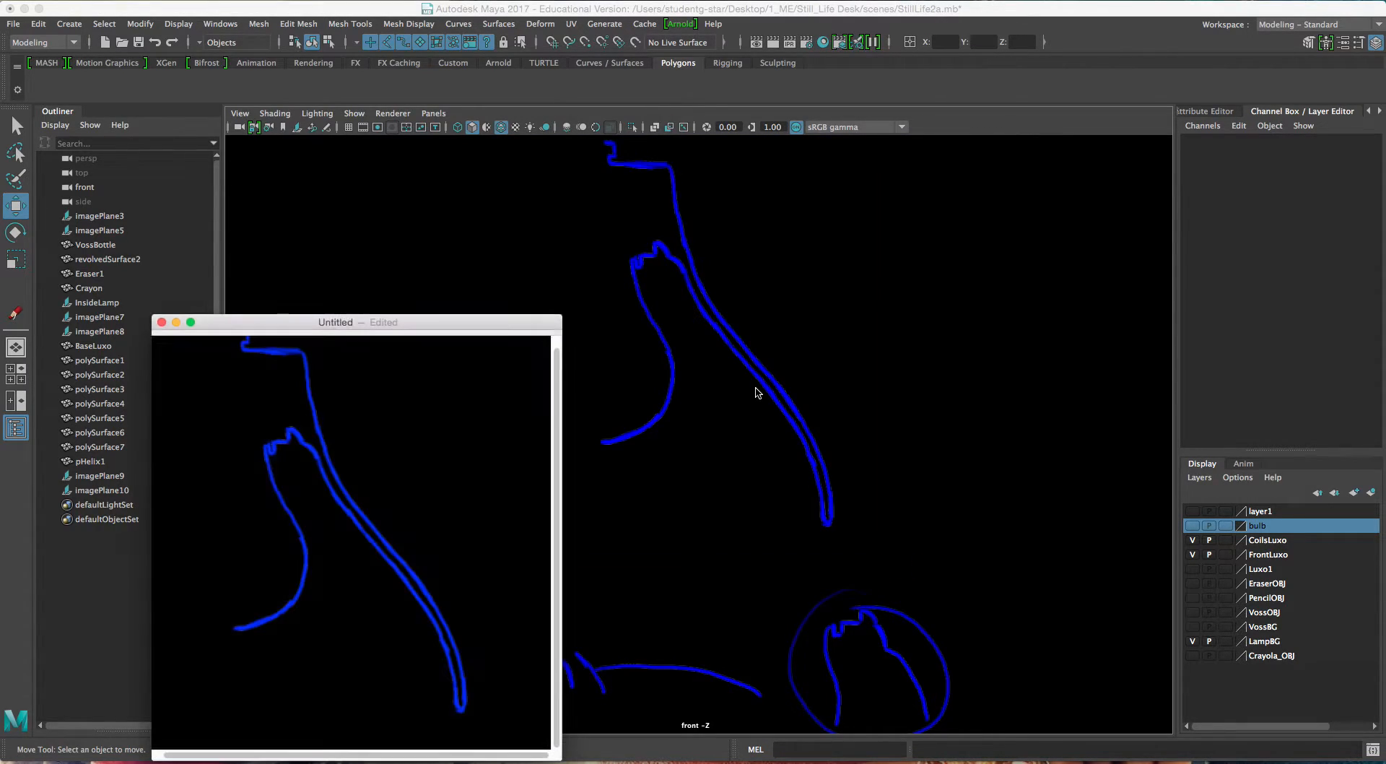
Save the capture as LuxoRevolve in the K107 folder on the kbuilding server.
{"action": "left_click_drag", "start_coordinate": [311, 316], "coordinate": [536, 240]}
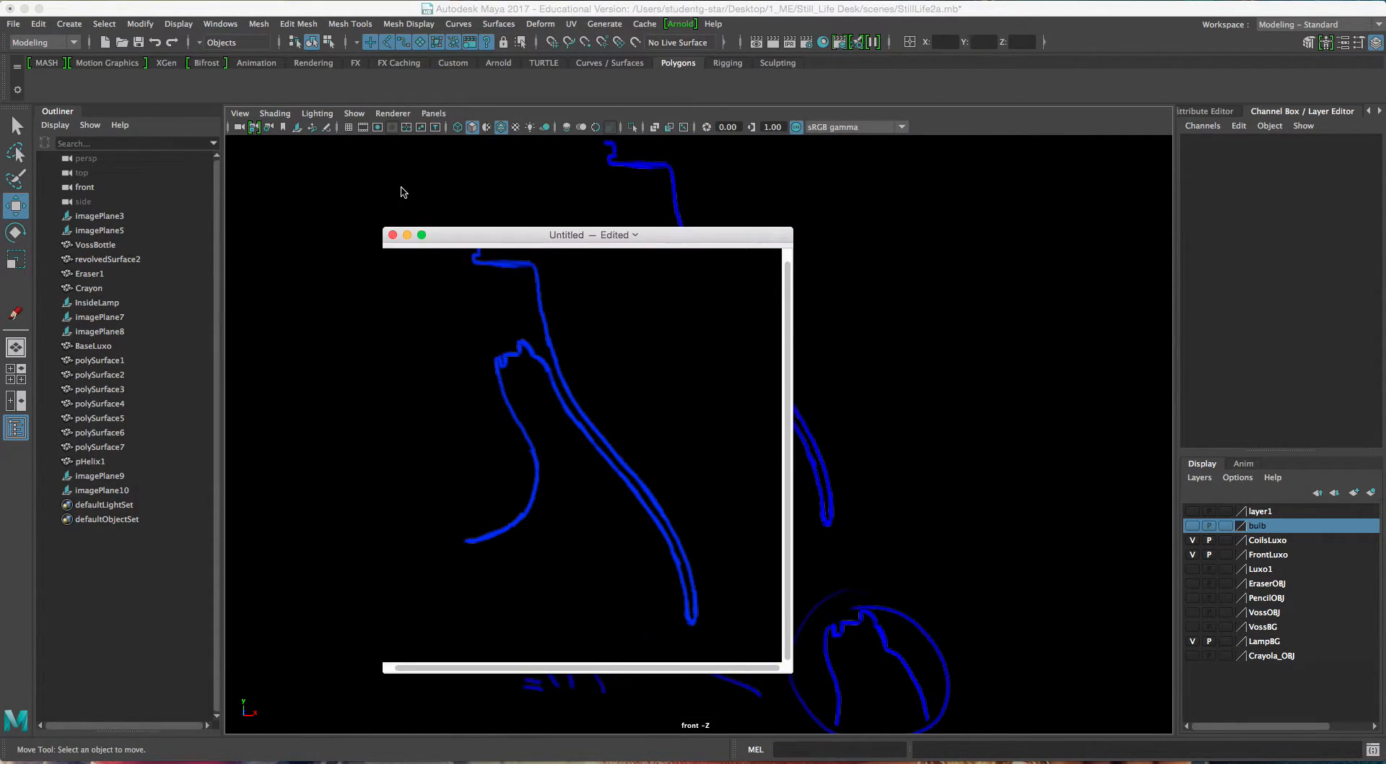
{"action": "left_click", "coordinate": [77, 0]}
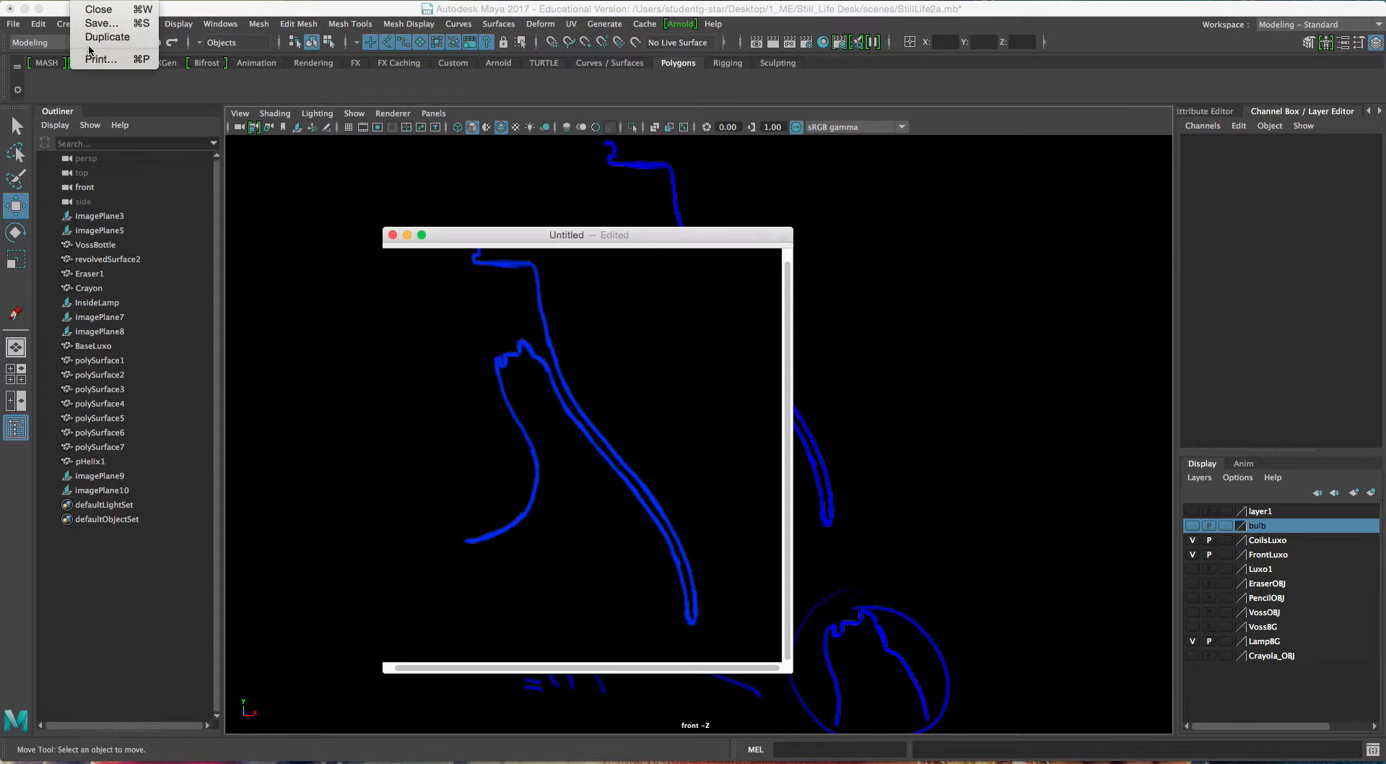
{"action": "left_click", "coordinate": [91, 25]}
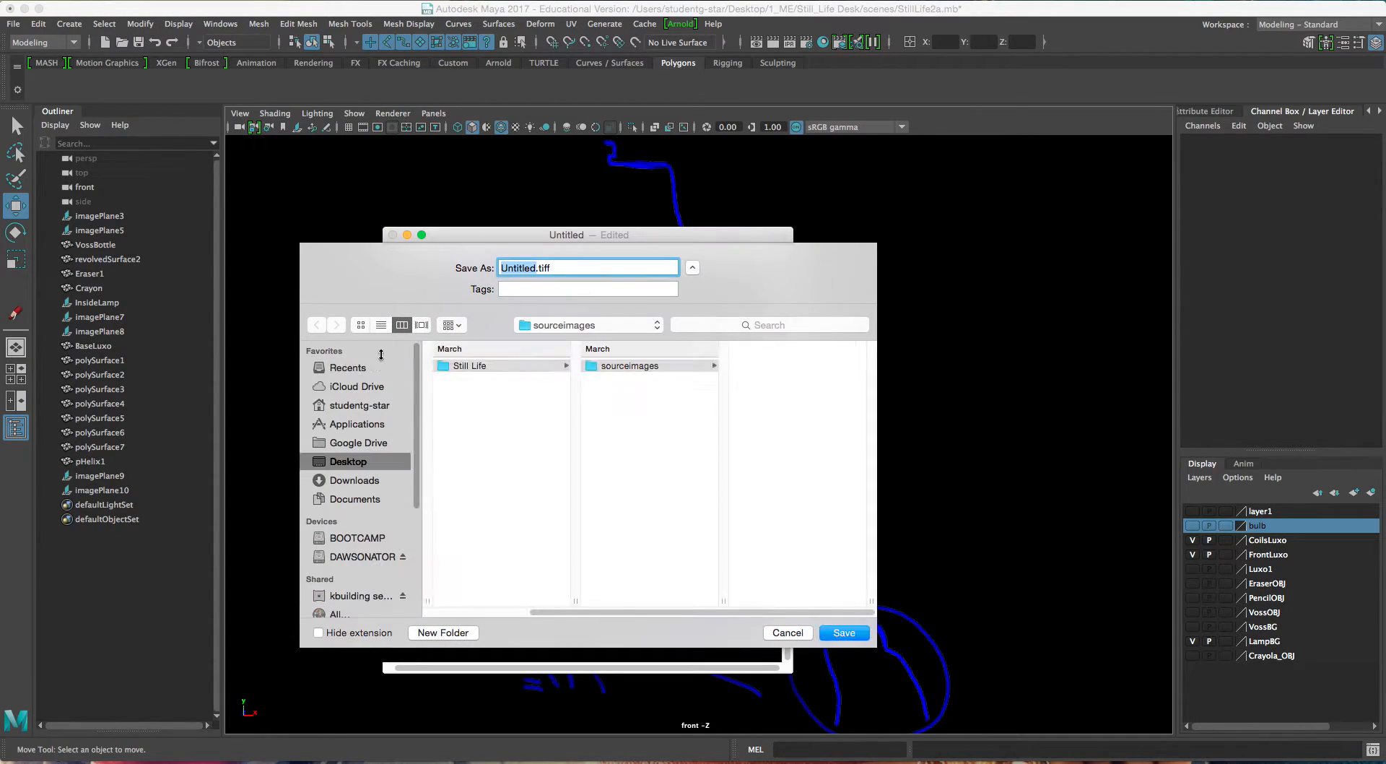
{"action": "left_click", "coordinate": [365, 595]}
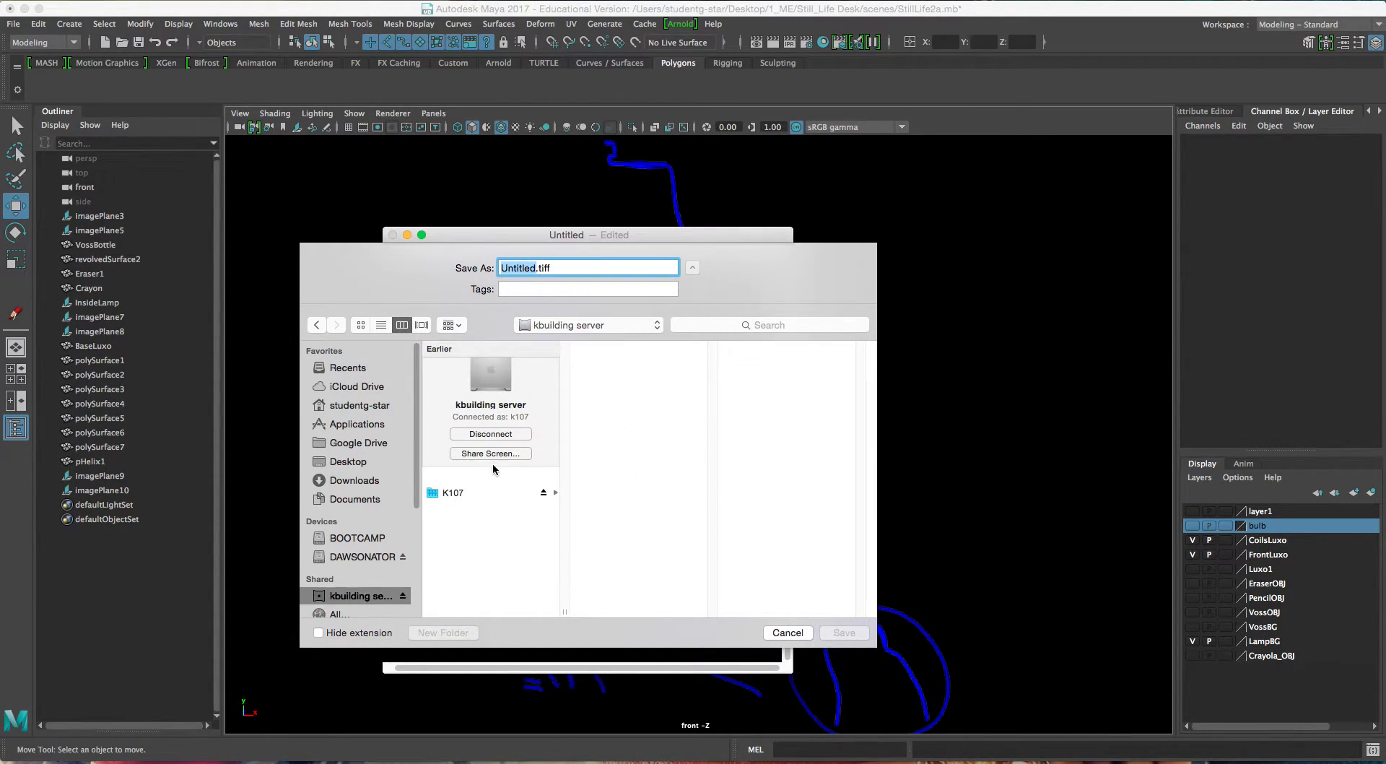
{"action": "left_click", "coordinate": [450, 493]}
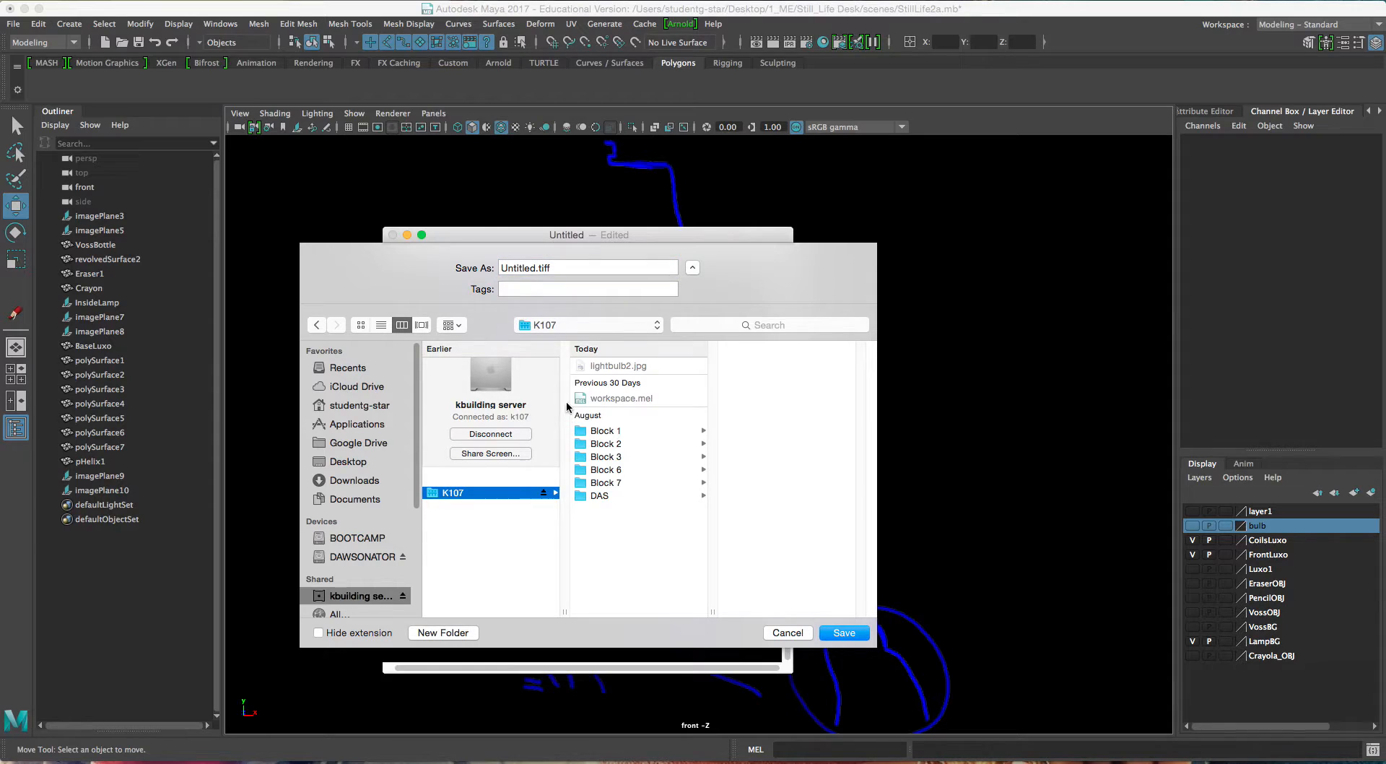
{"action": "triple_click", "coordinate": [575, 267]}
{"action": "type", "text": "Luxo"}
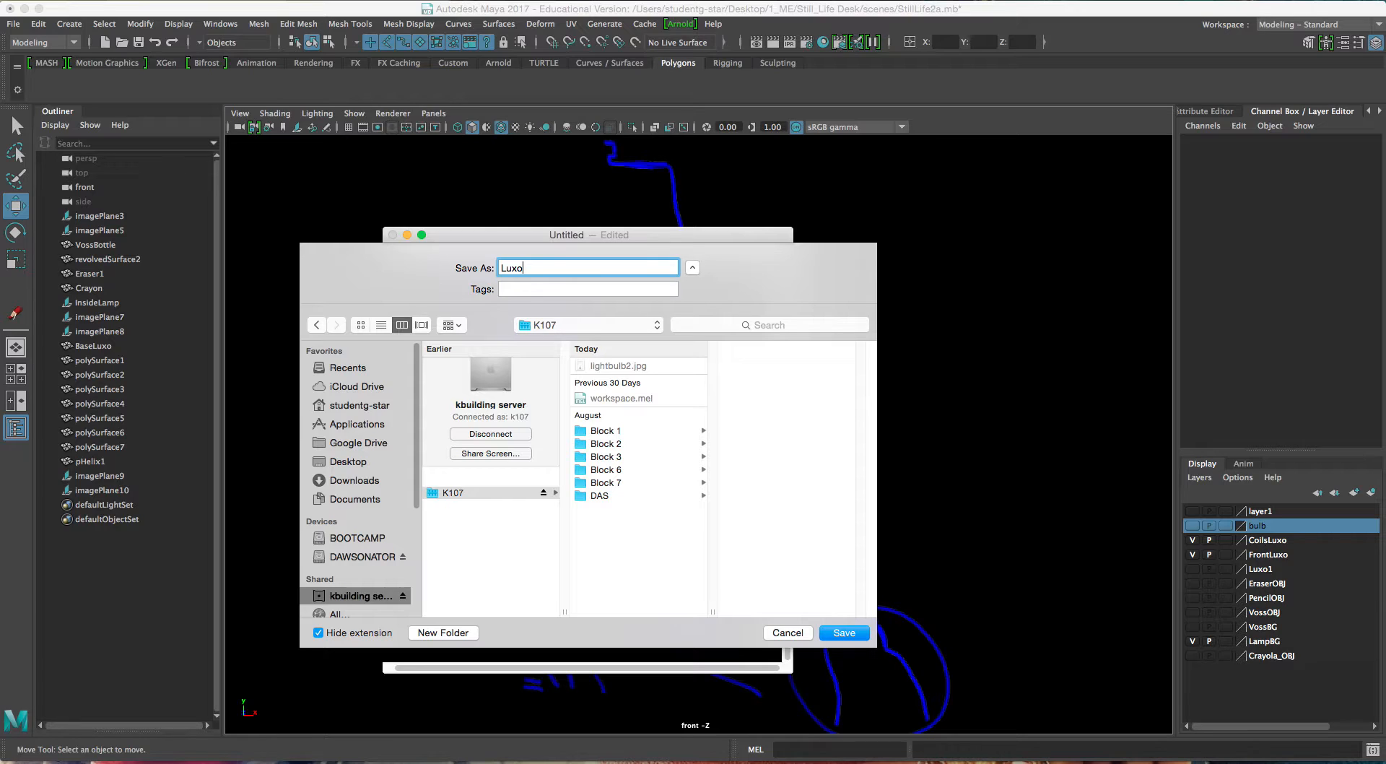
{"action": "type", "text": "B"}
{"action": "key", "text": "BackSpace"}
{"action": "type", "text": "Revolve"}
{"action": "left_click", "coordinate": [849, 632]}
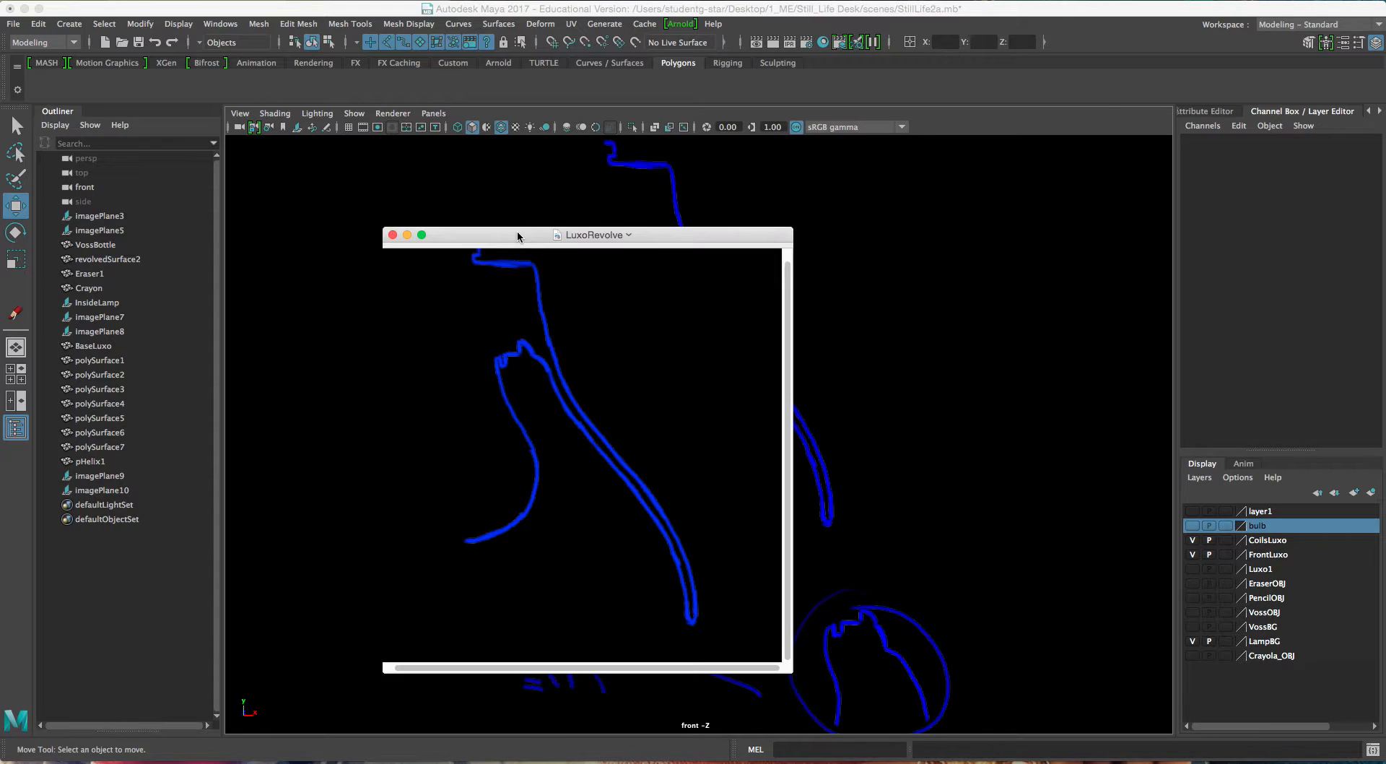
Save the LuxoRevolve capture again and close its window, accepting the loss of older versions.
{"action": "left_click", "coordinate": [77, 0]}
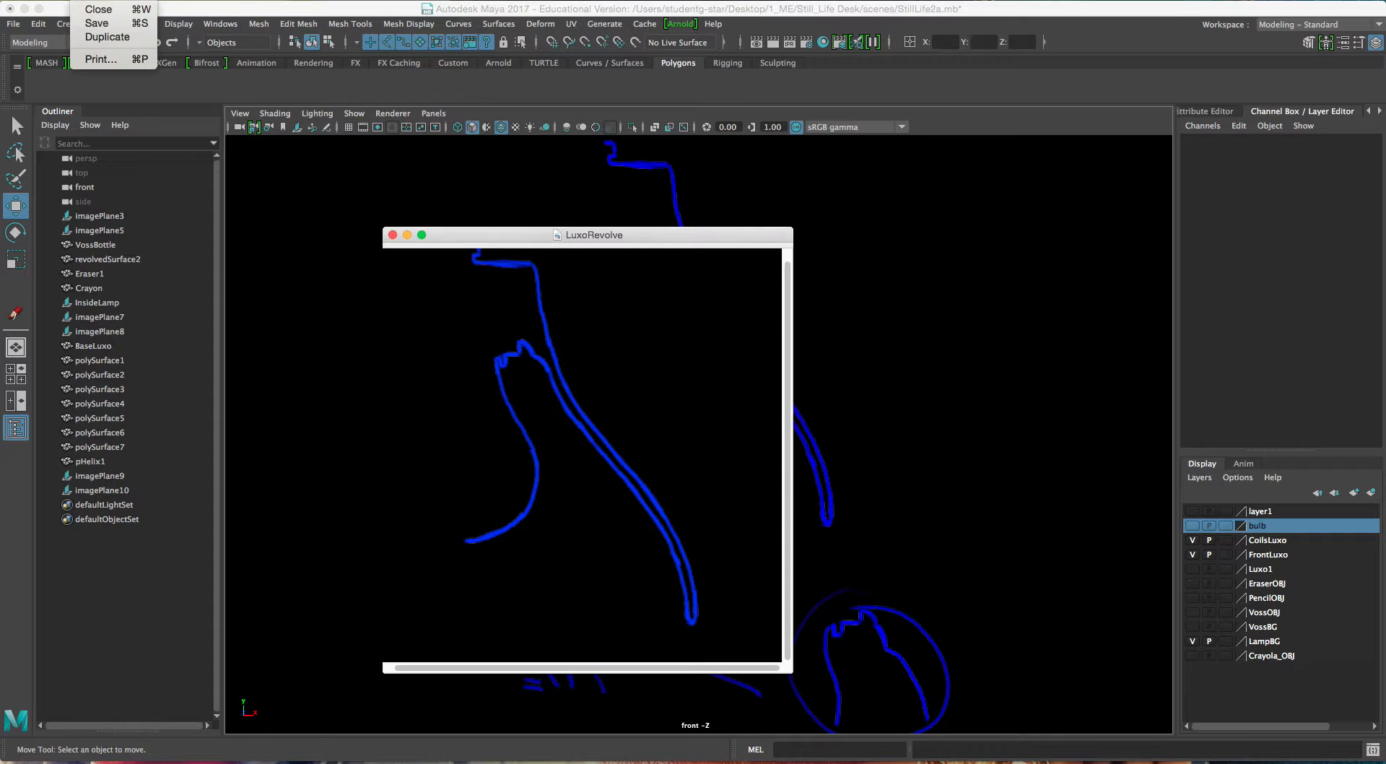
{"action": "left_click", "coordinate": [95, 23]}
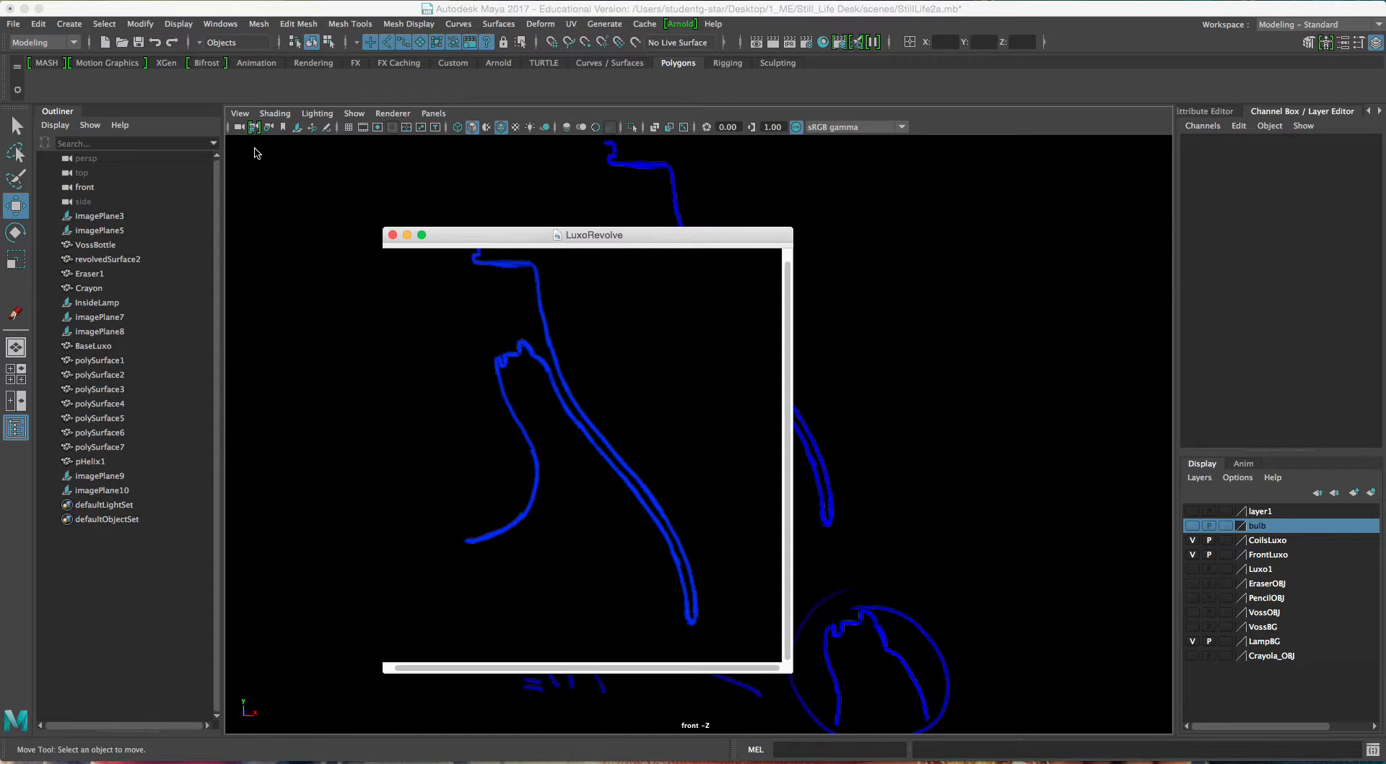
{"action": "left_click_drag", "start_coordinate": [472, 234], "coordinate": [455, 196]}
{"action": "left_click", "coordinate": [77, 2]}
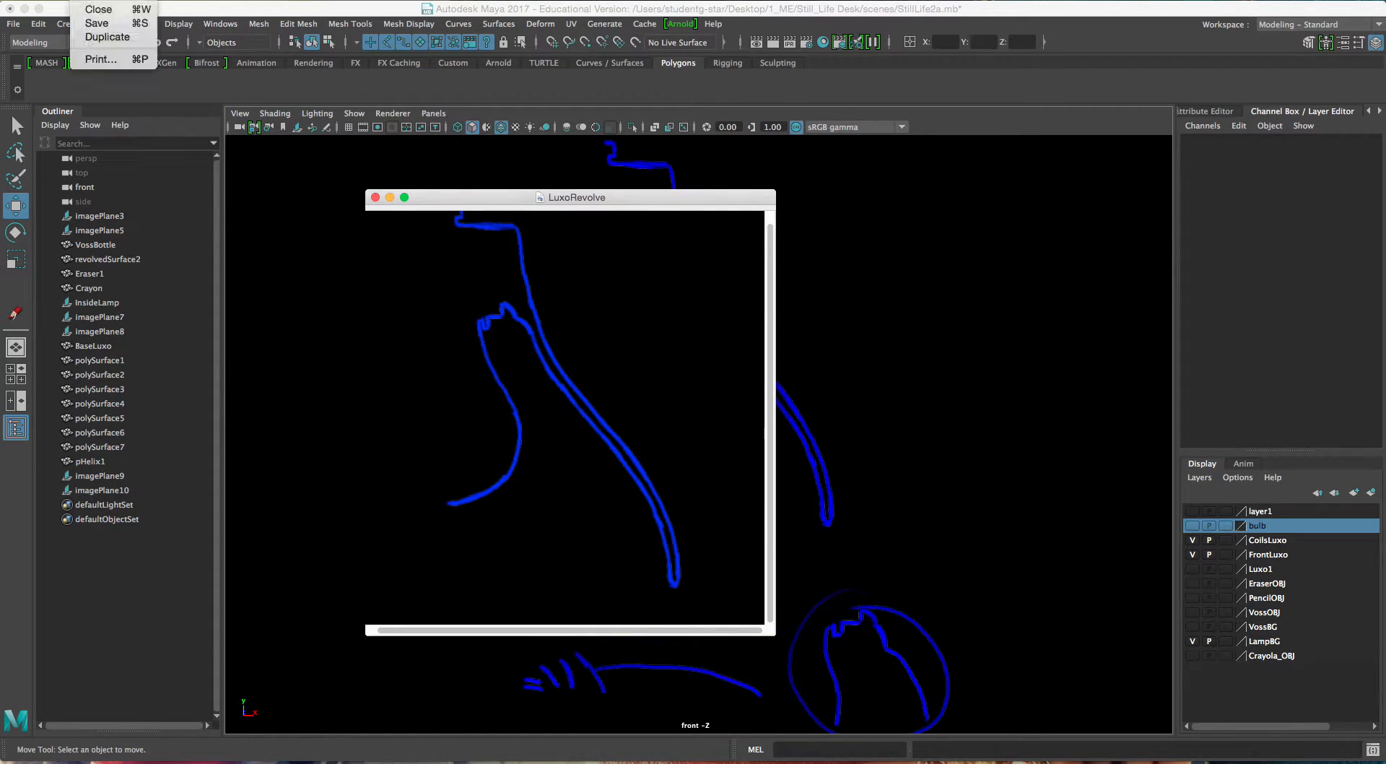
{"action": "left_click", "coordinate": [105, 25]}
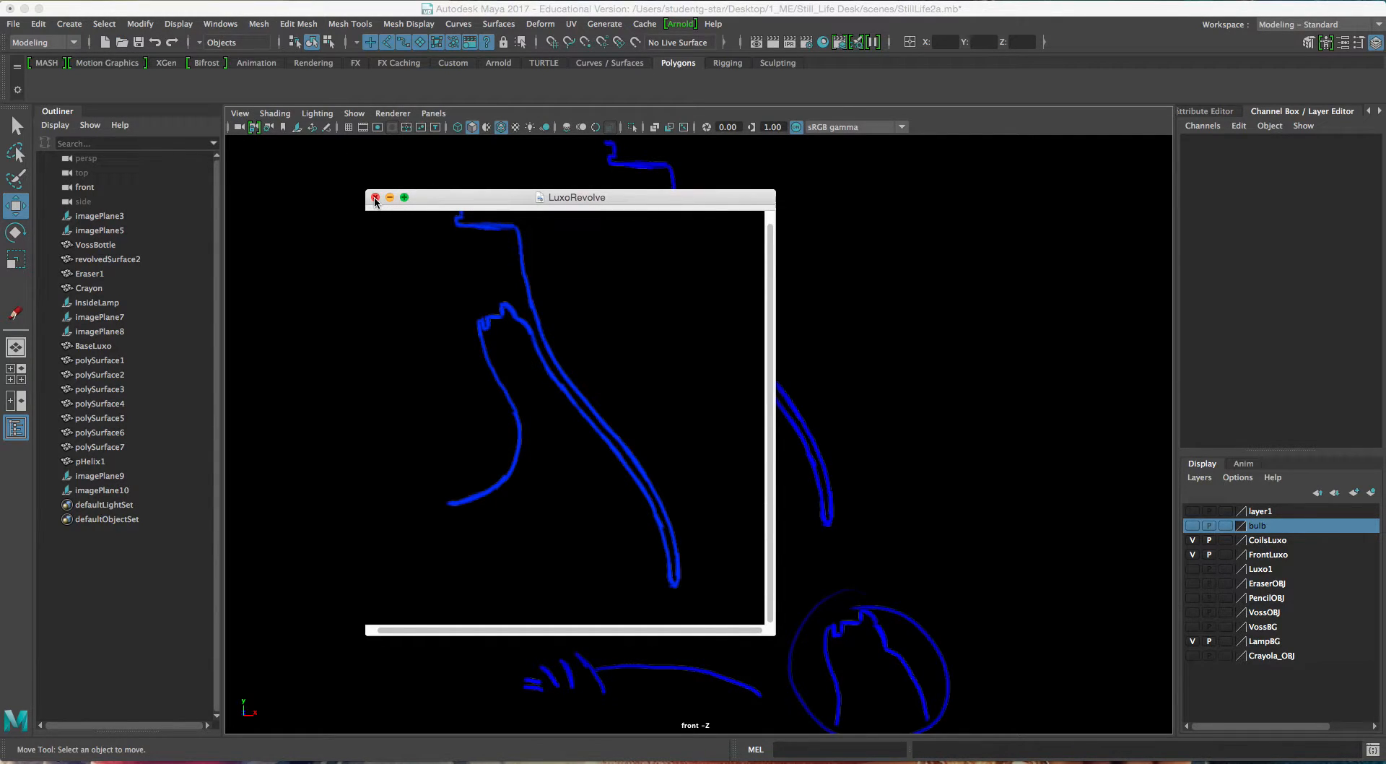
{"action": "left_click", "coordinate": [374, 198]}
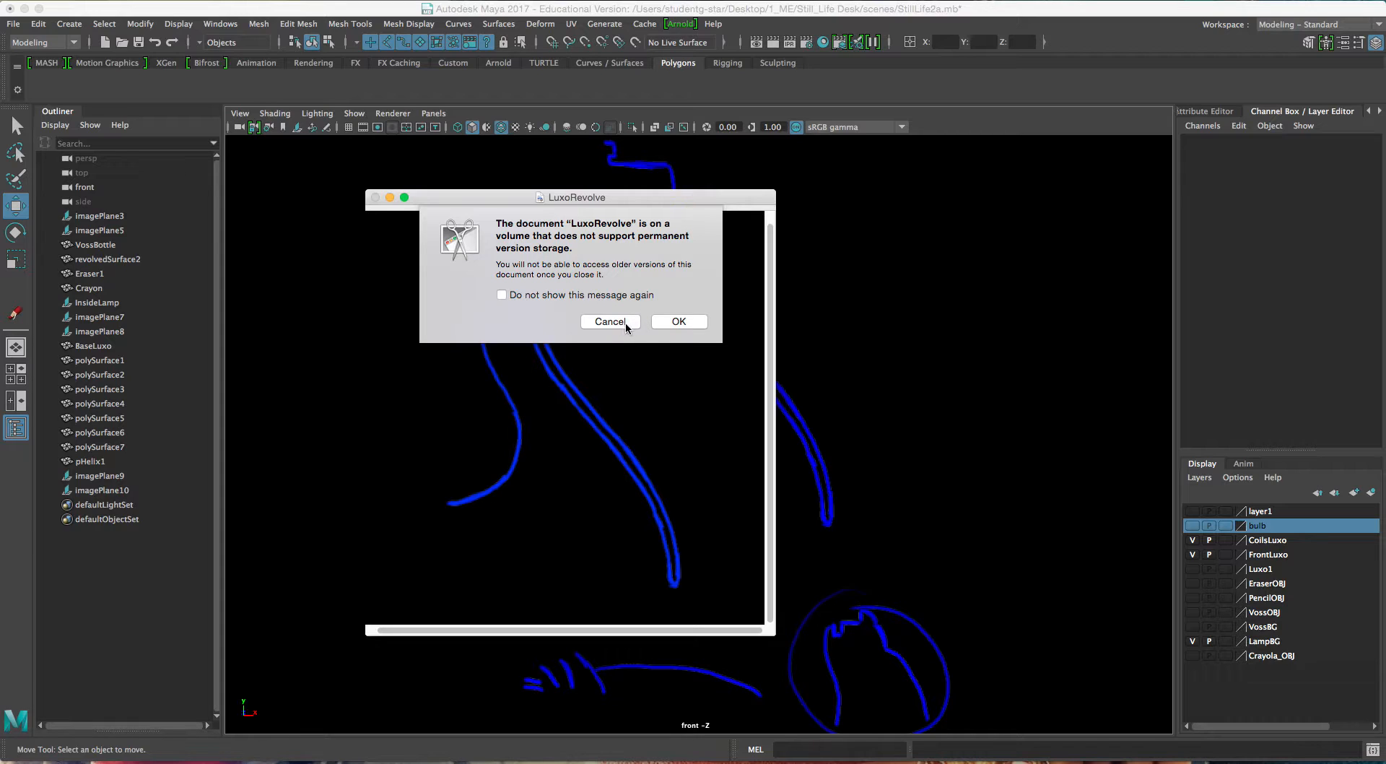
{"action": "left_click", "coordinate": [675, 322]}
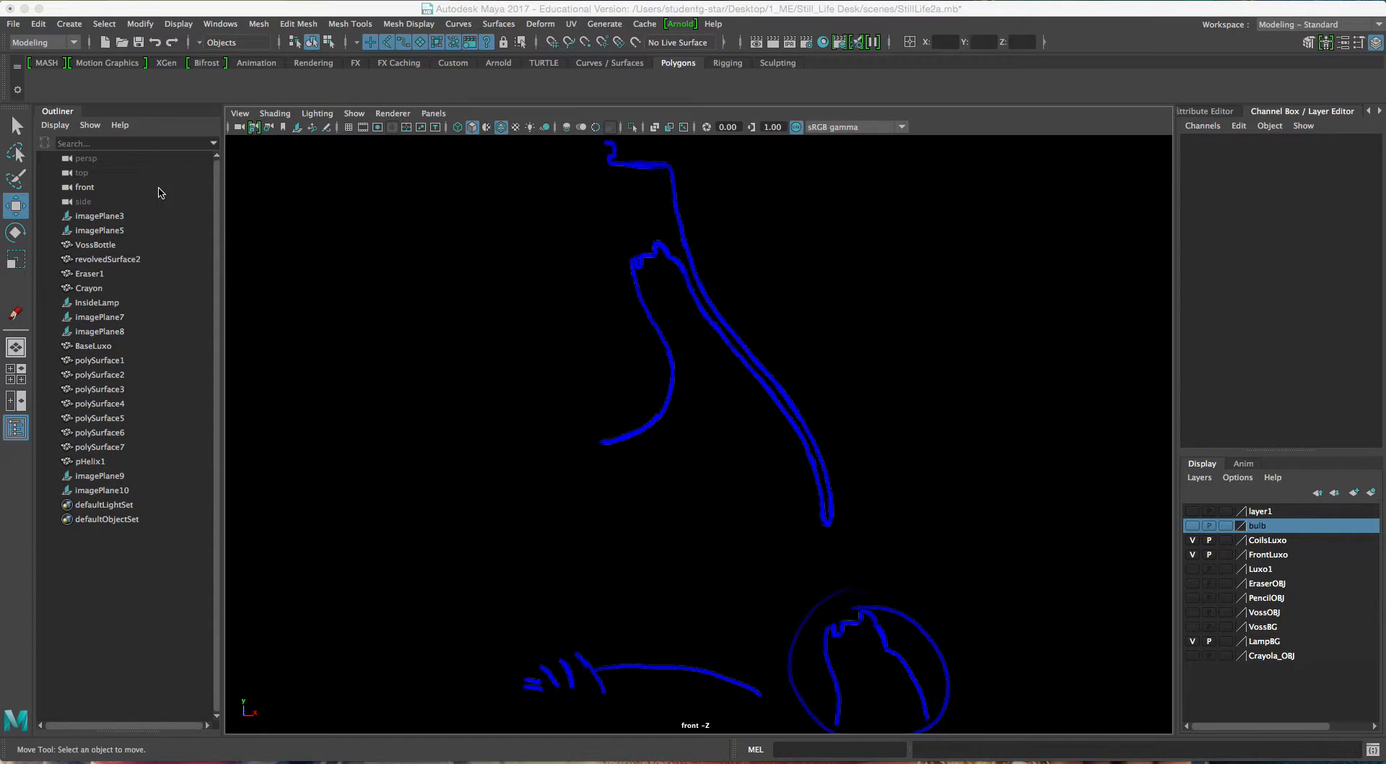
Switch back to Maya, restore the front view's blue gradient background and leave the Grease Pencil tools closed.
{"action": "left_click", "coordinate": [402, 82]}
{"action": "key", "text": "alt+b"}
{"action": "key", "text": "alt+b"}
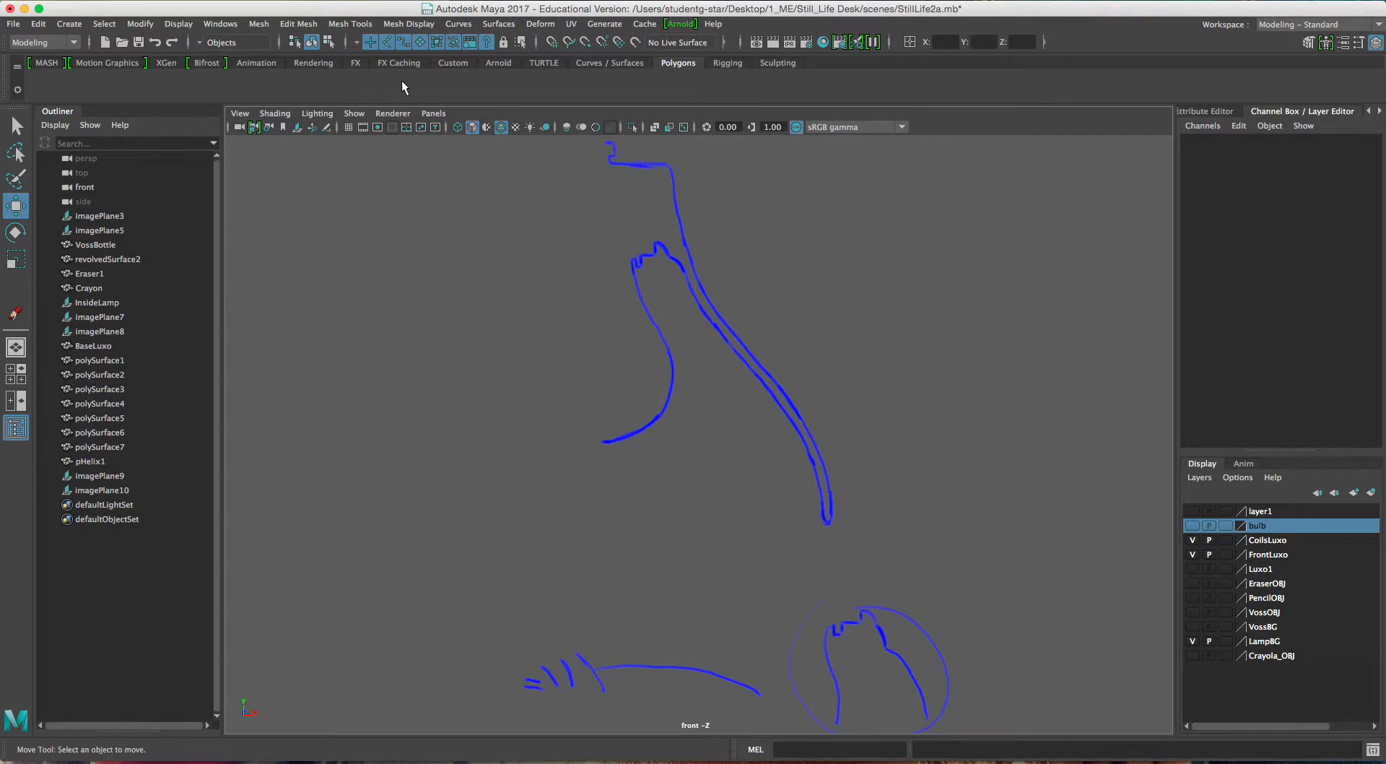
{"action": "key", "text": "alt+b"}
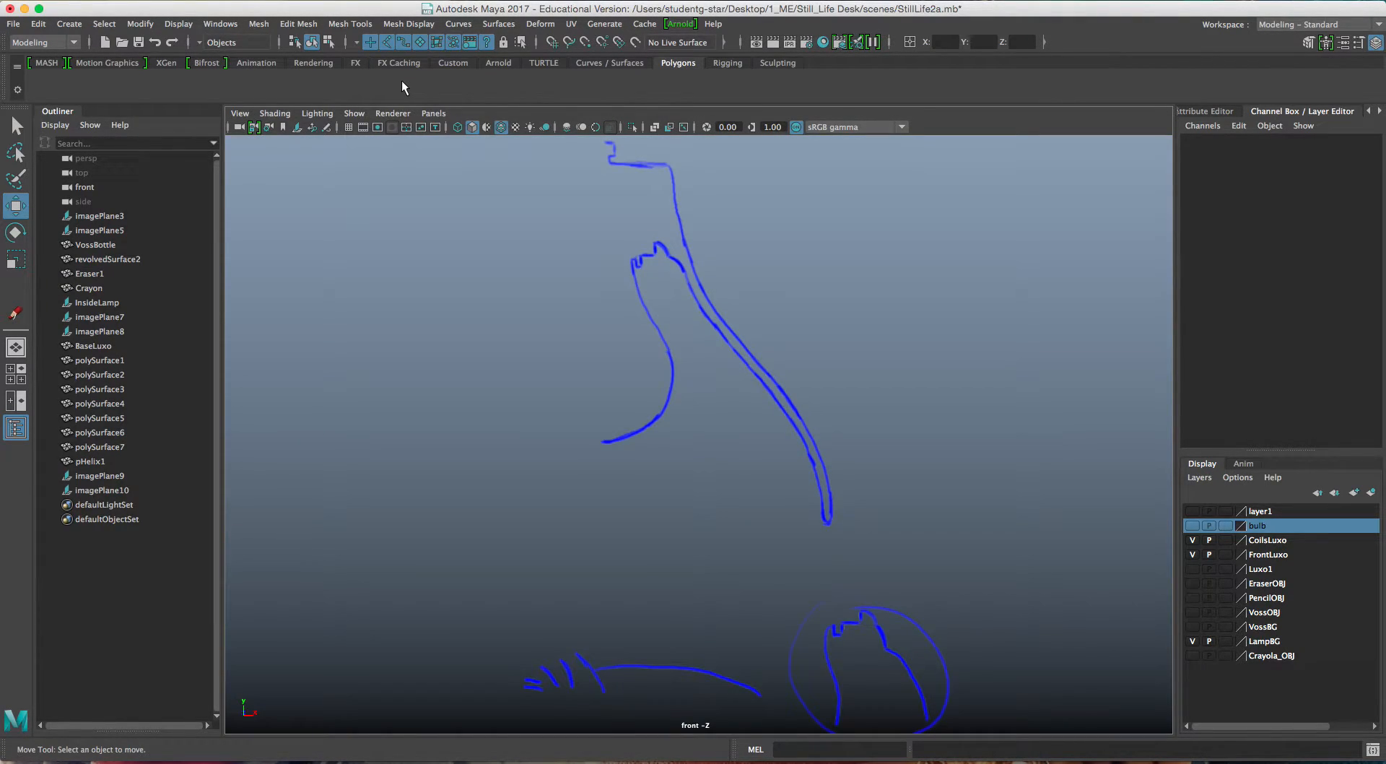
{"action": "left_click", "coordinate": [327, 129]}
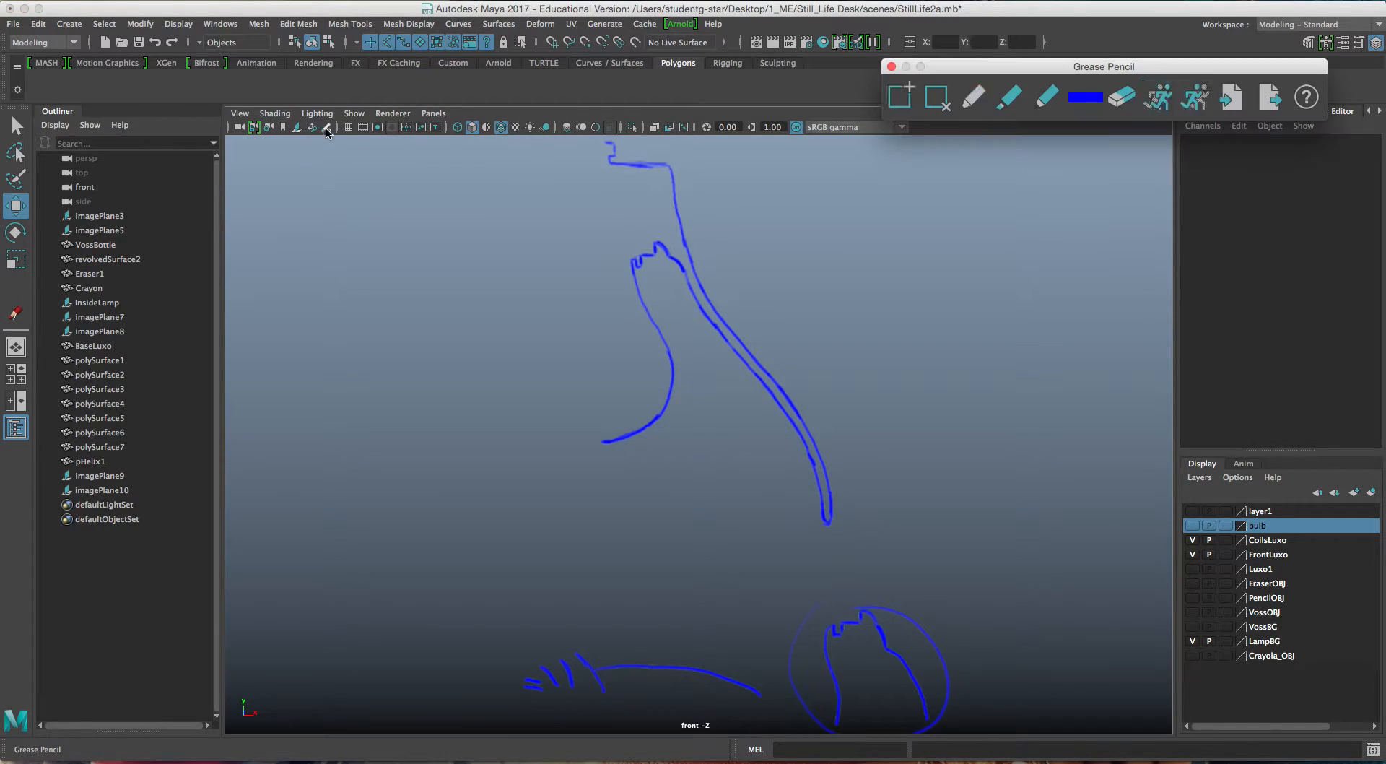
{"action": "left_click", "coordinate": [891, 67]}
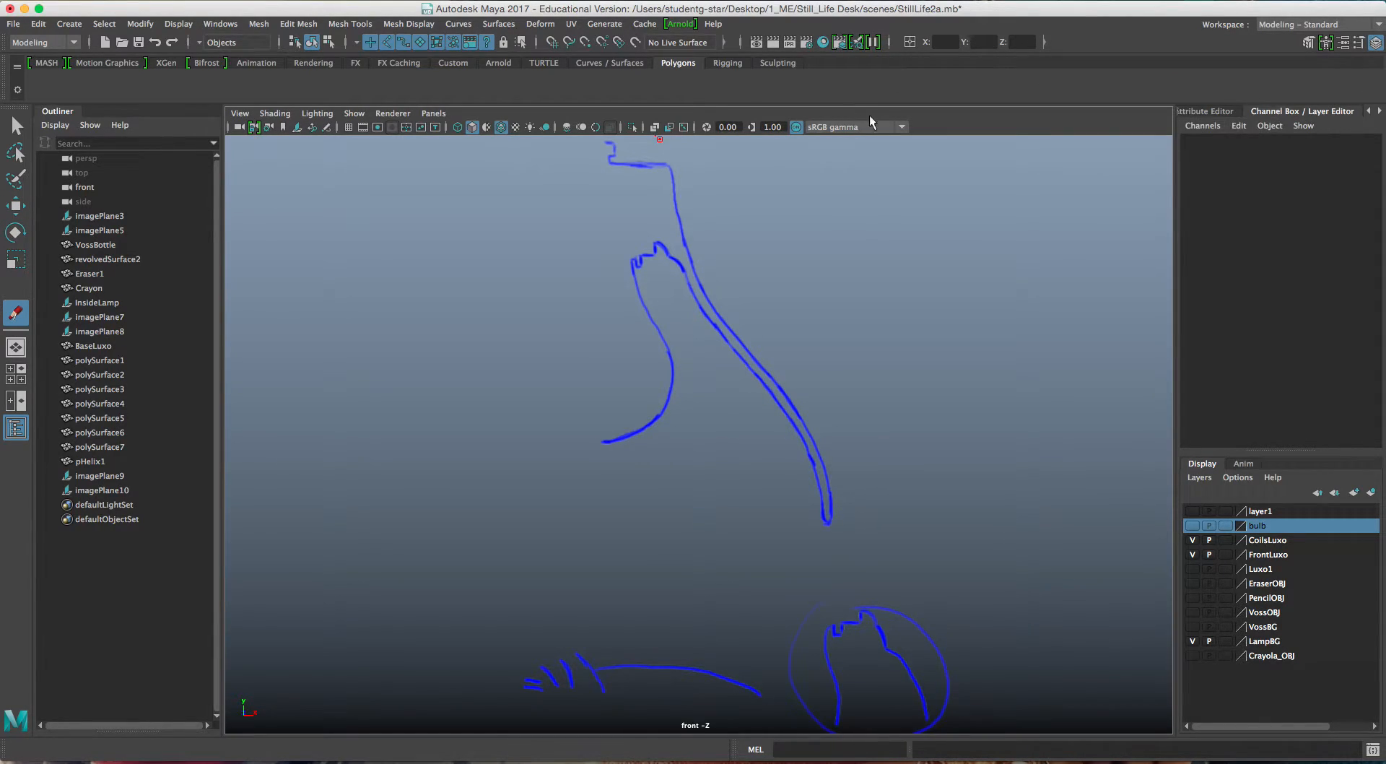
Trace the stepped neck and flat top of the shade profile with a 1 Linear EP curve, ending at the outer corner.
{"action": "left_click", "coordinate": [71, 26]}
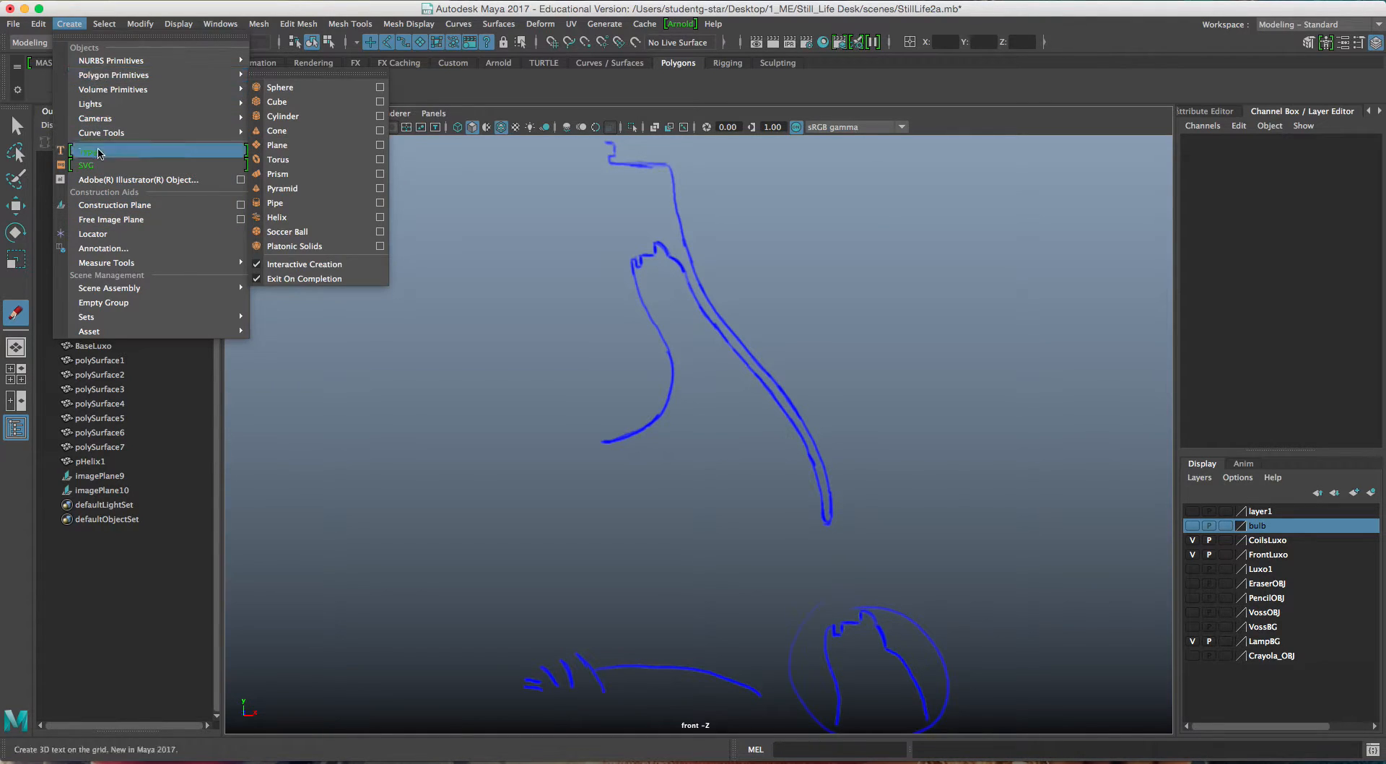
{"action": "mouse_move", "coordinate": [104, 138]}
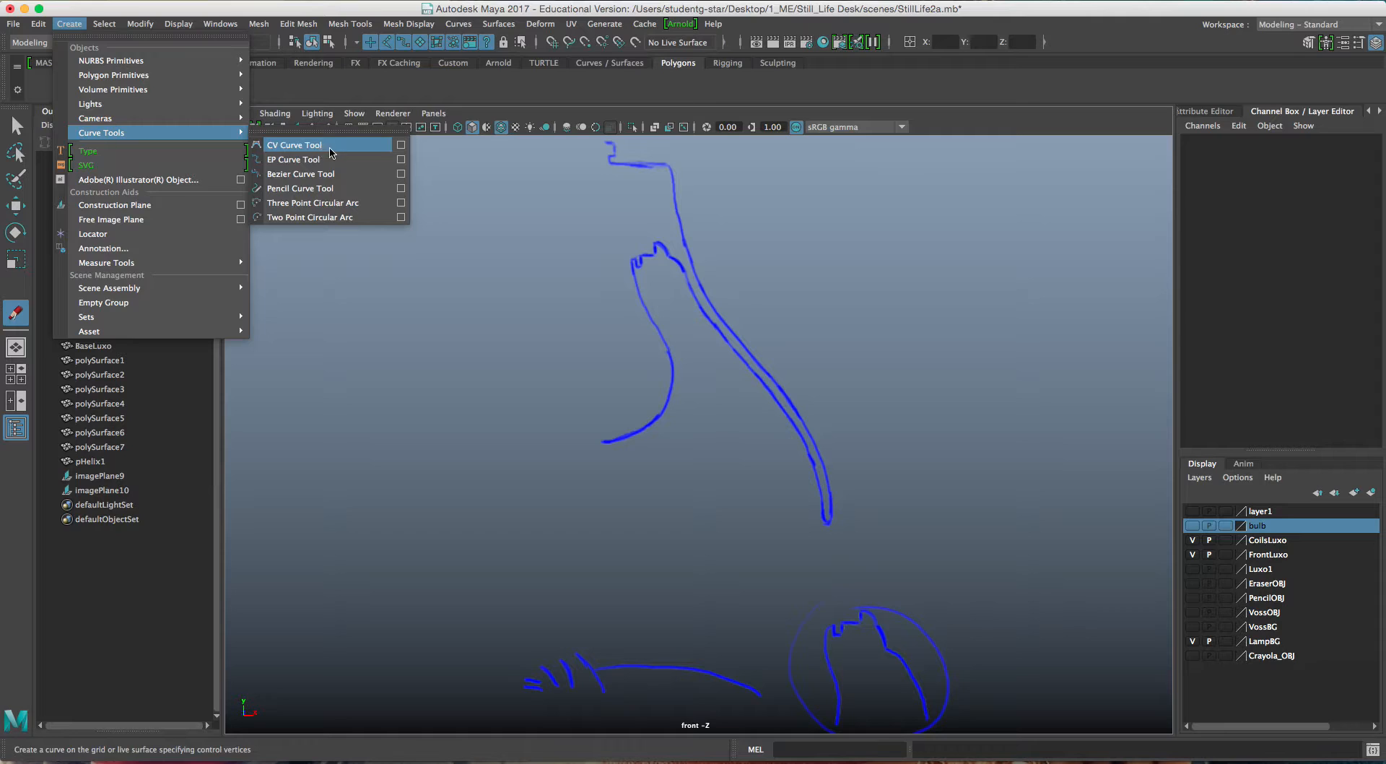
{"action": "left_click", "coordinate": [401, 160]}
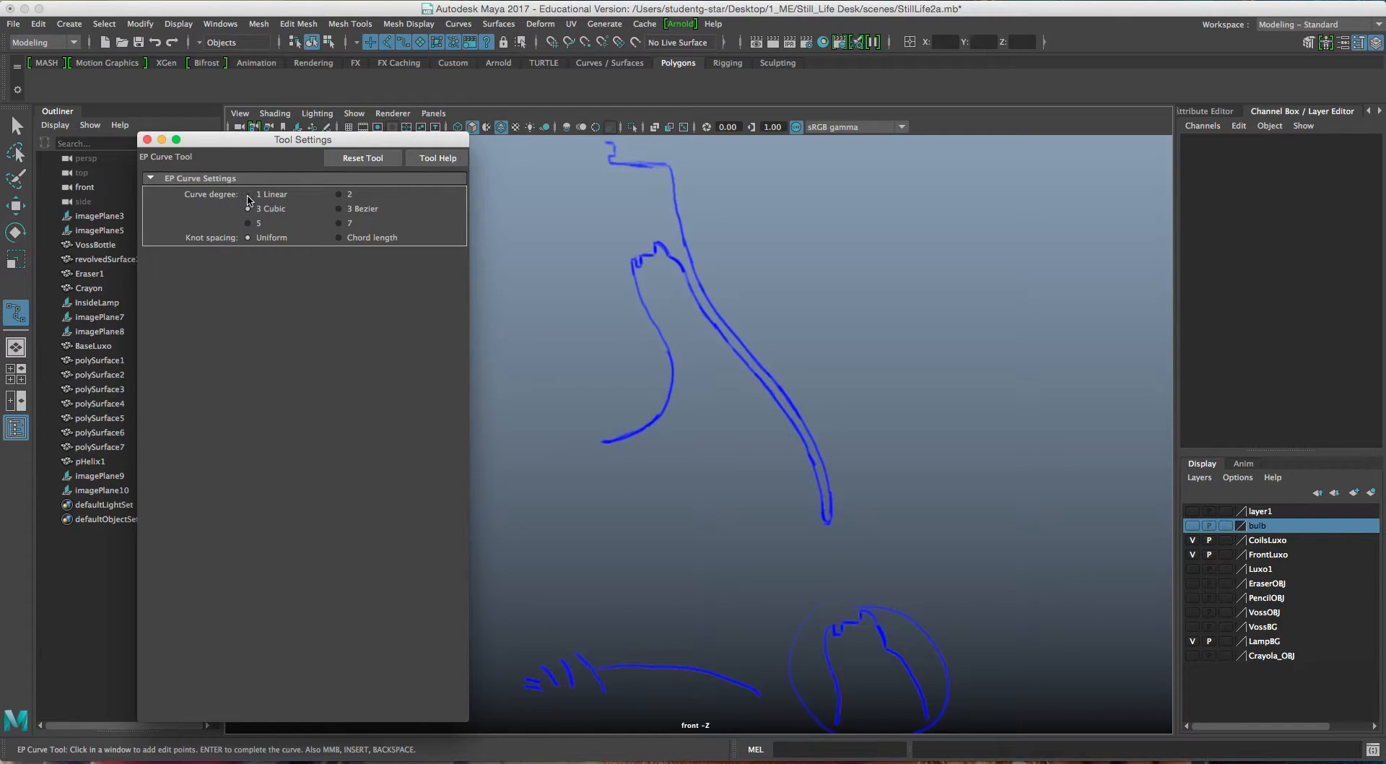
{"action": "left_click", "coordinate": [147, 139]}
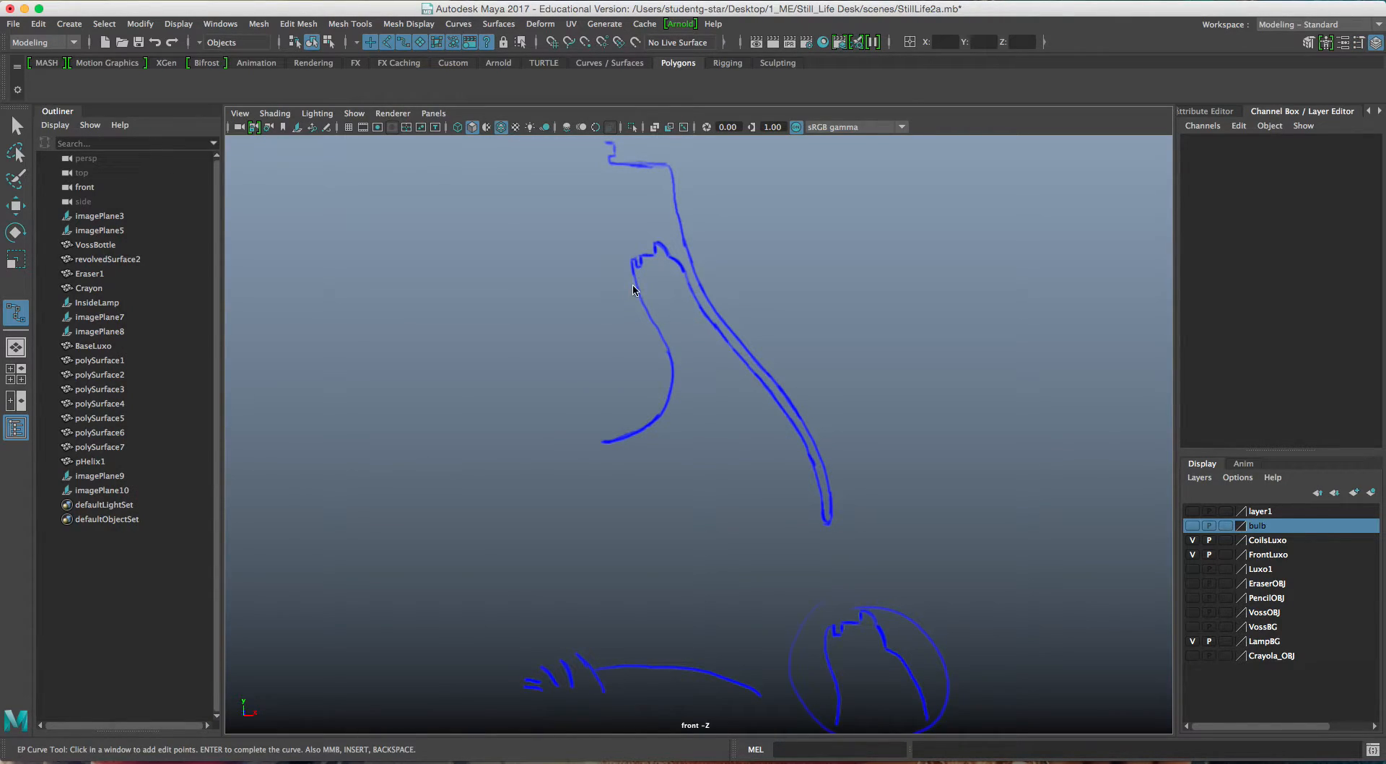
{"action": "left_click", "coordinate": [608, 145]}
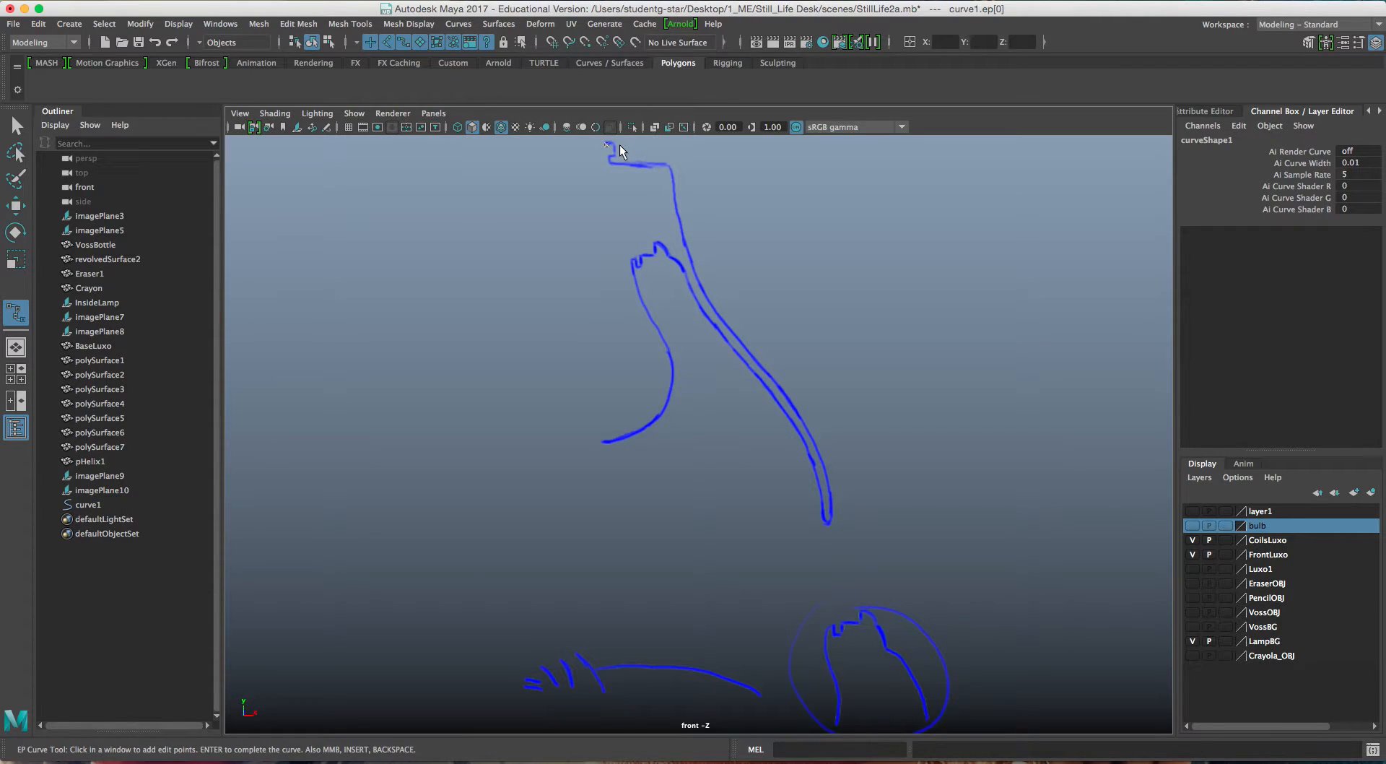
{"action": "left_click", "coordinate": [613, 155]}
{"action": "left_click", "coordinate": [606, 161]}
{"action": "key", "text": "w"}
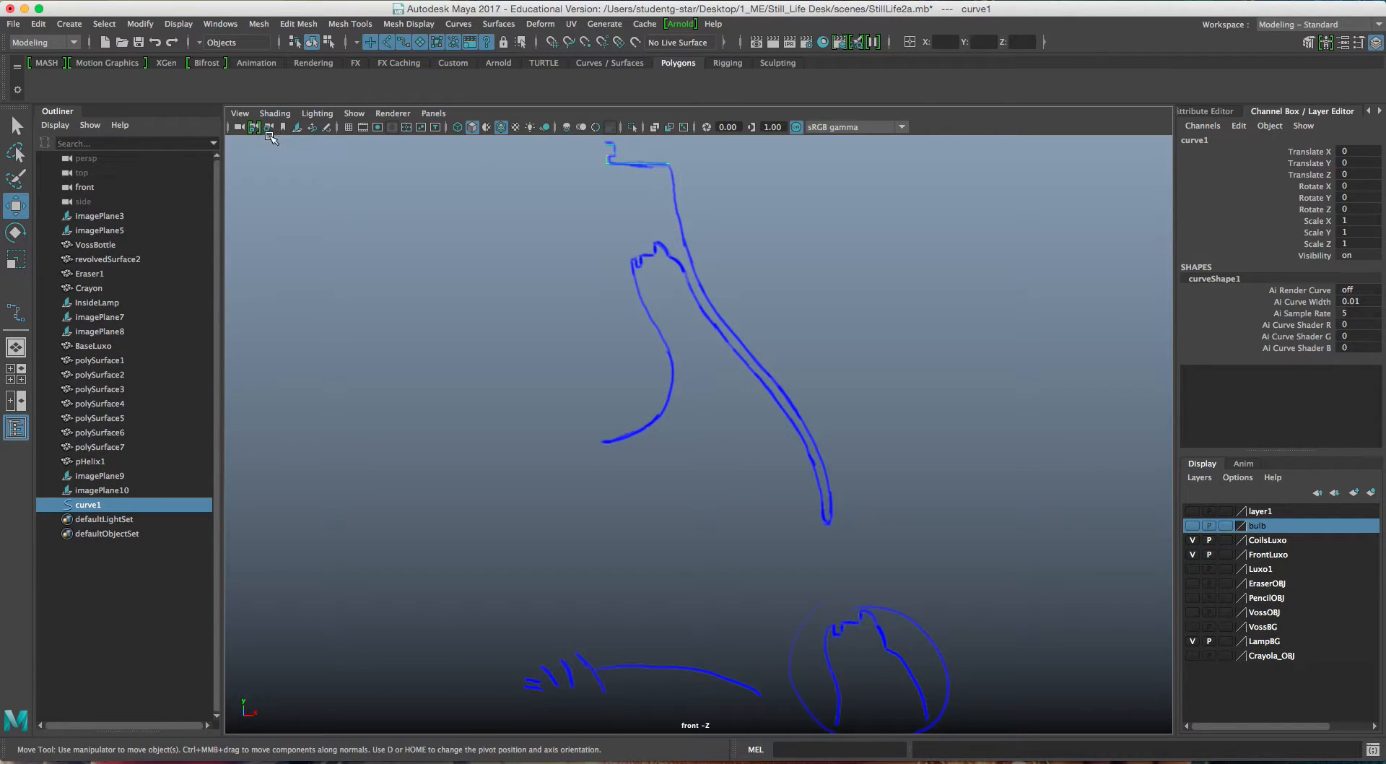
Set the EP curve degree to 3 Cubic and trace the shade's outer side from the upper corner down to the rounded rim.
{"action": "double_click", "coordinate": [16, 312]}
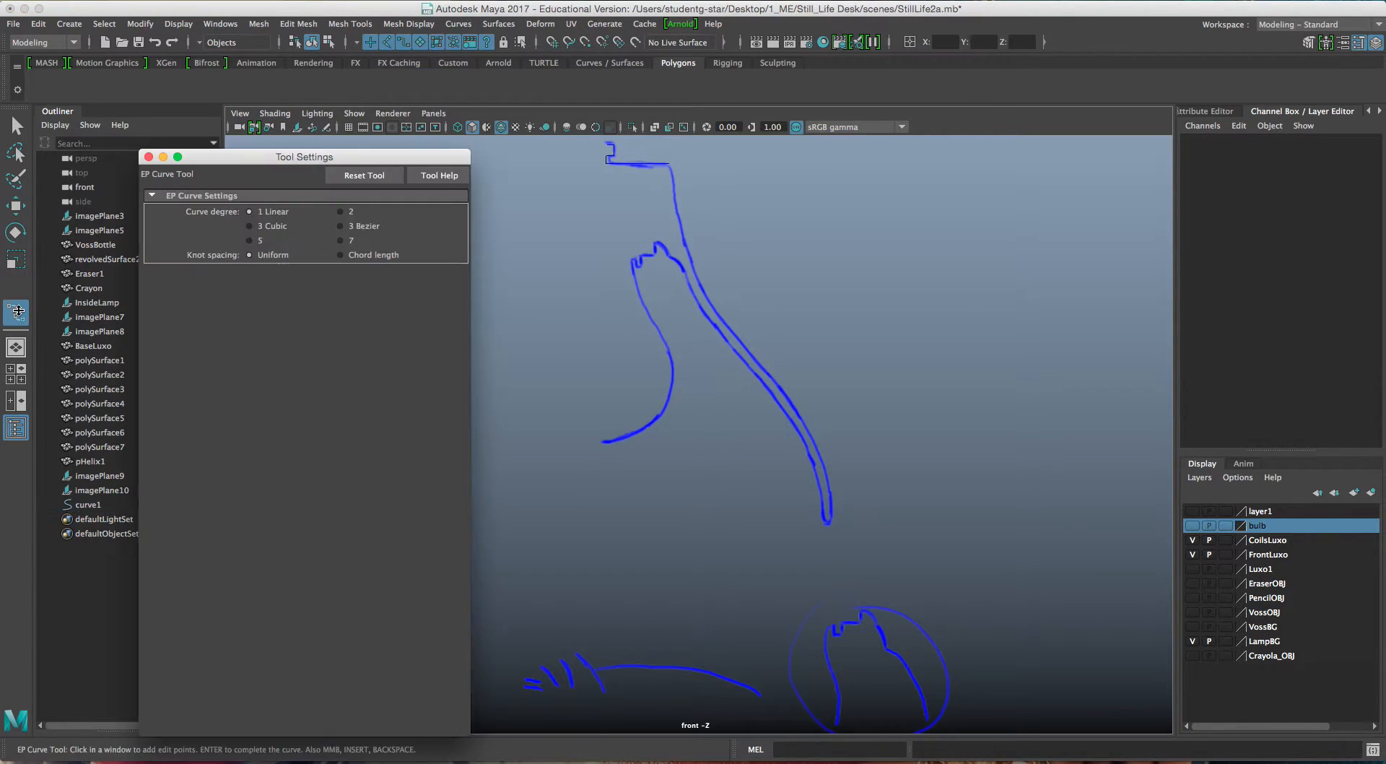
{"action": "left_click", "coordinate": [249, 225]}
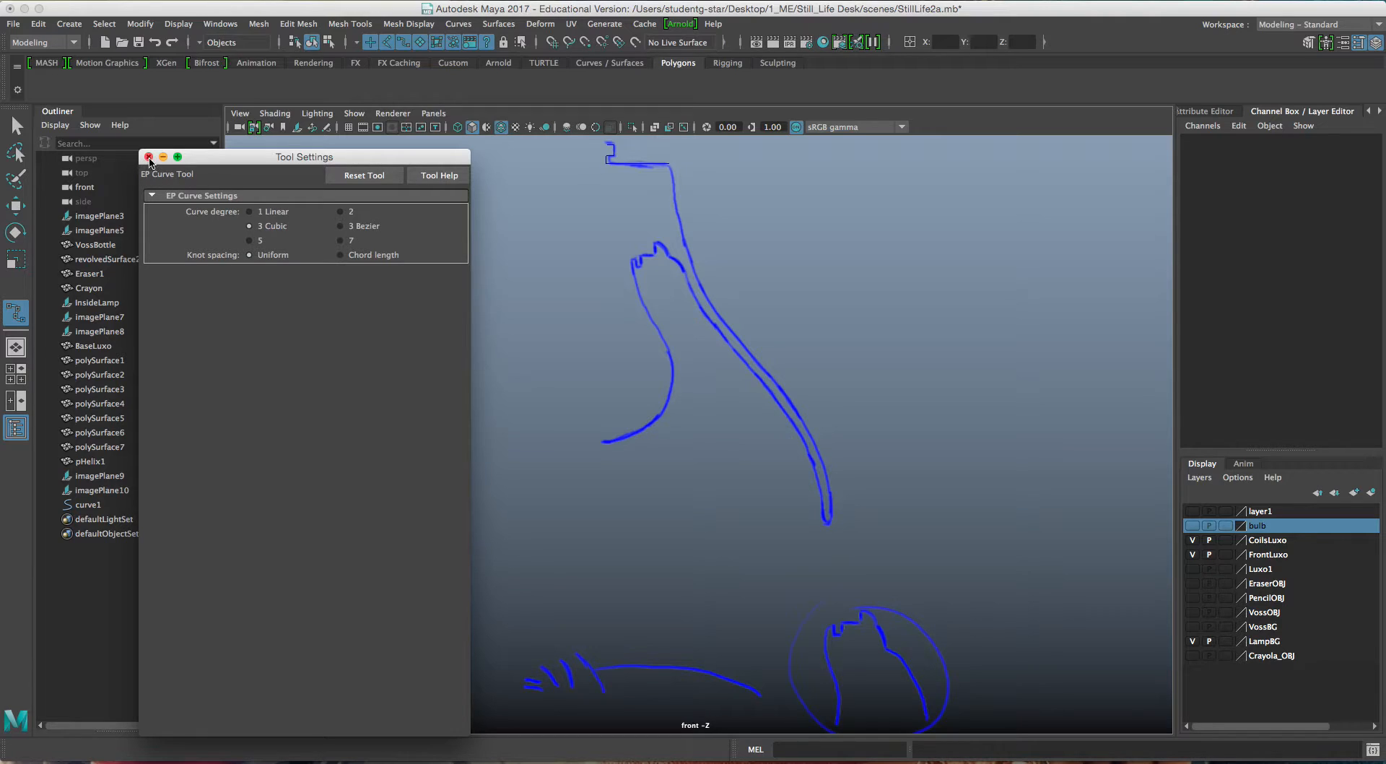
{"action": "left_click", "coordinate": [149, 157]}
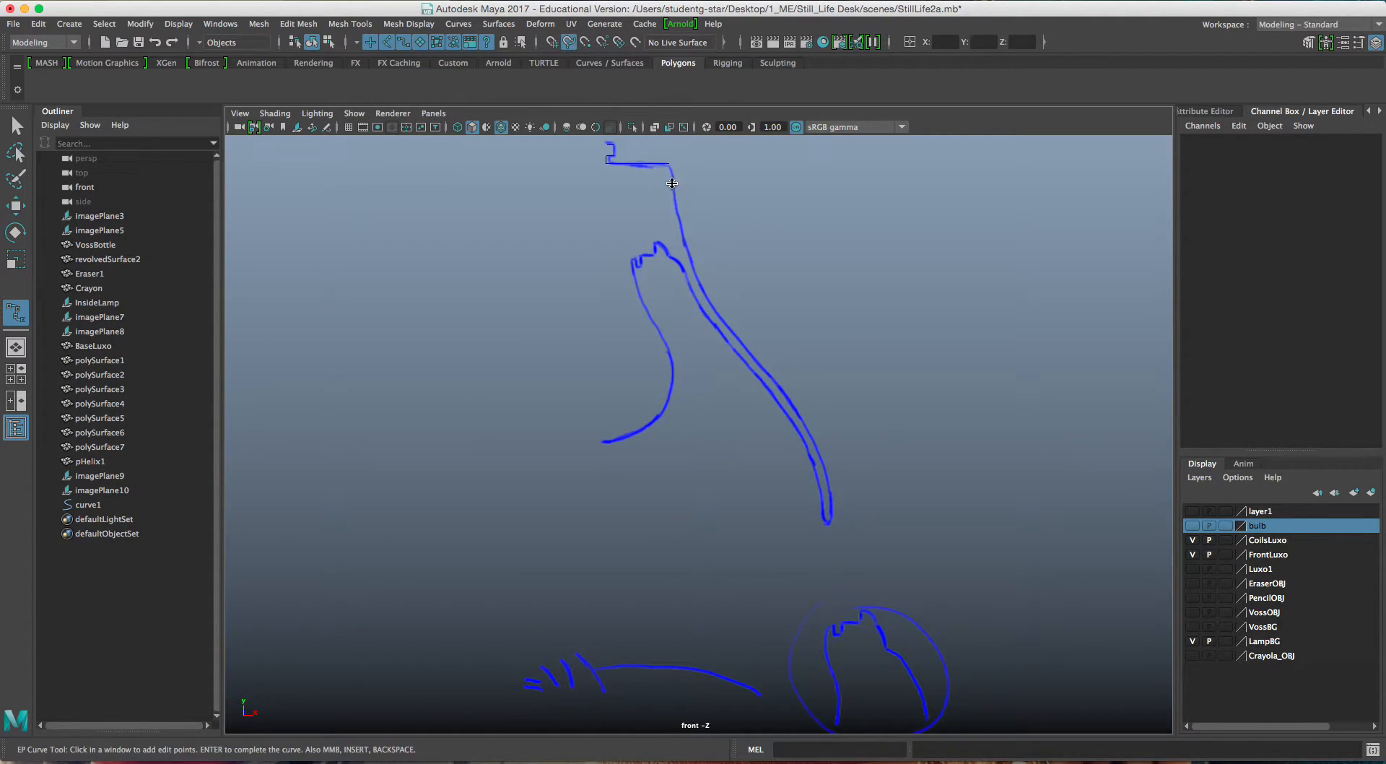
{"action": "left_click", "coordinate": [671, 162]}
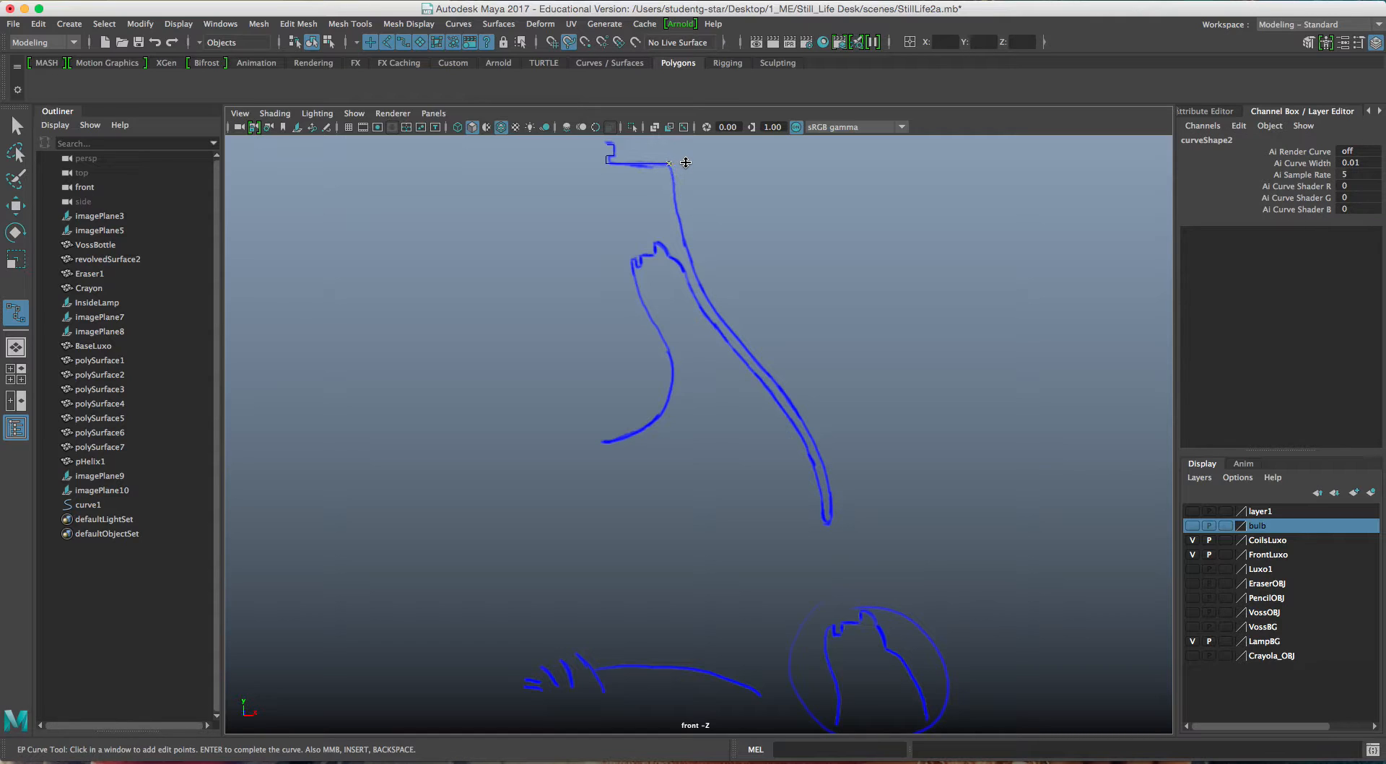
{"action": "left_click_drag", "start_coordinate": [687, 162], "coordinate": [677, 216]}
{"action": "left_click", "coordinate": [675, 175]}
{"action": "left_click_drag", "start_coordinate": [699, 287], "coordinate": [702, 286]}
{"action": "left_click_drag", "start_coordinate": [755, 366], "coordinate": [788, 397]}
{"action": "left_click", "coordinate": [819, 453]}
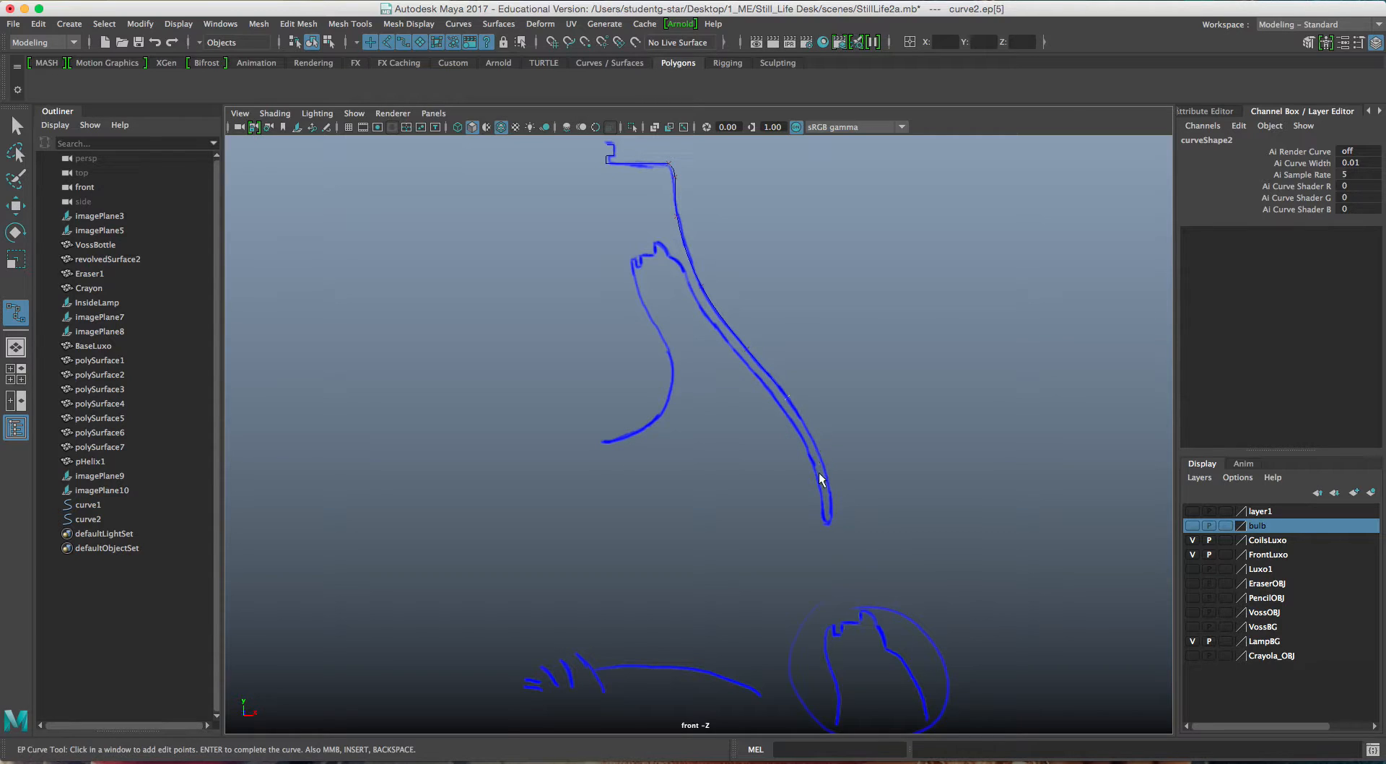
{"action": "left_click_drag", "start_coordinate": [831, 474], "coordinate": [825, 465]}
{"action": "left_click_drag", "start_coordinate": [832, 515], "coordinate": [830, 510]}
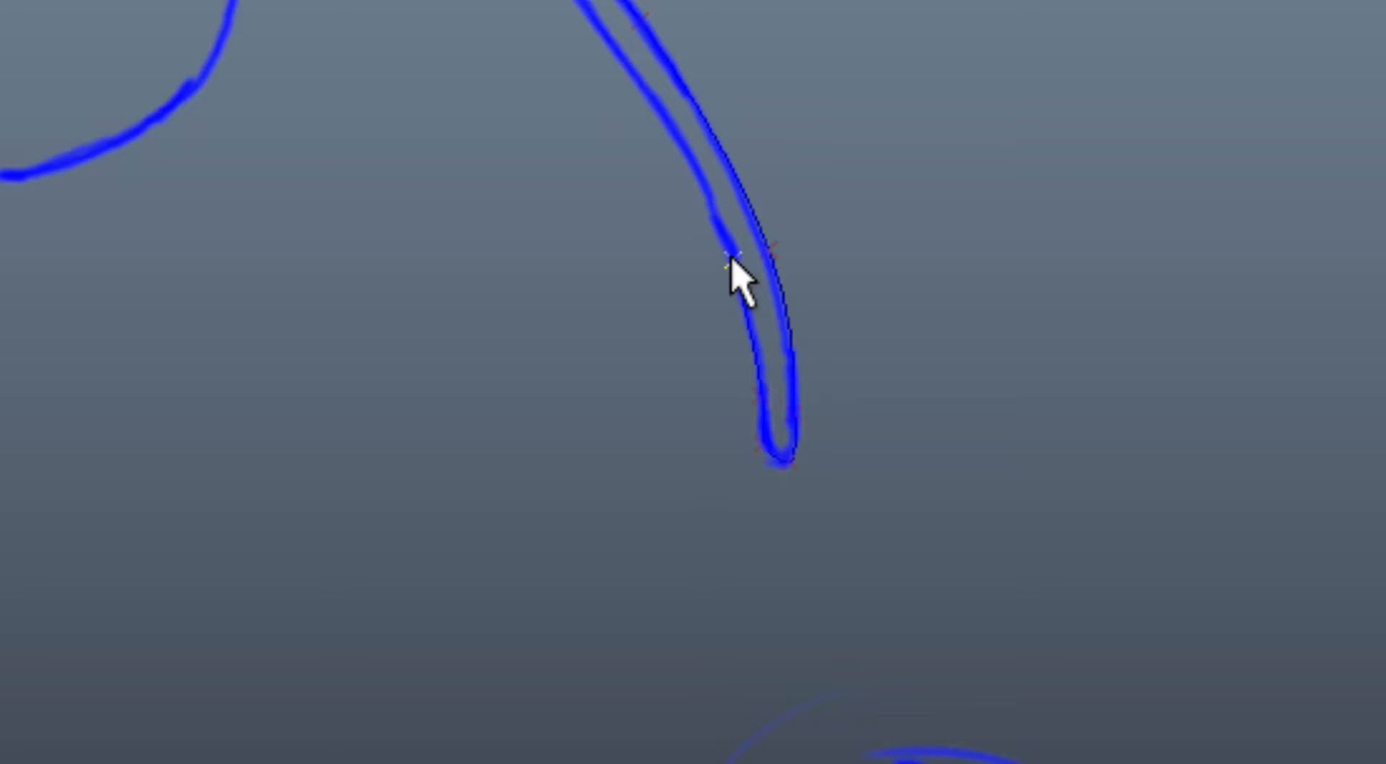
Continue the cubic curve up the shade's inner side and over the shoulder, finishing it at the top of the socket's raised step.
{"action": "mouse_move", "coordinate": [697, 206]}
{"action": "middle_mouse_down"}
{"action": "mouse_move", "coordinate": [777, 396]}
{"action": "mouse_move", "coordinate": [768, 358]}
{"action": "middle_mouse_up"}
{"action": "middle_click_drag", "start_coordinate": [743, 269], "coordinate": [668, 111]}
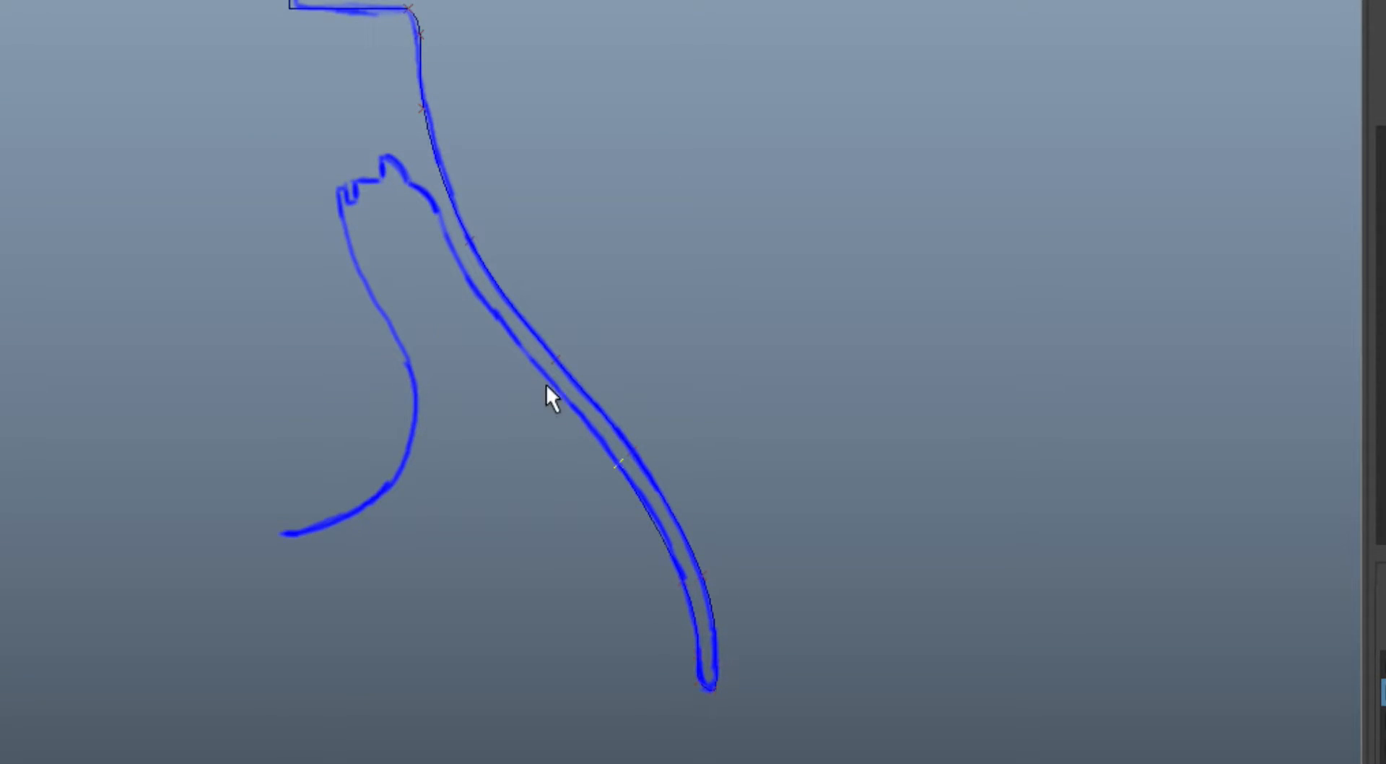
{"action": "left_click", "coordinate": [545, 373]}
{"action": "left_click", "coordinate": [450, 252]}
{"action": "left_click", "coordinate": [441, 218]}
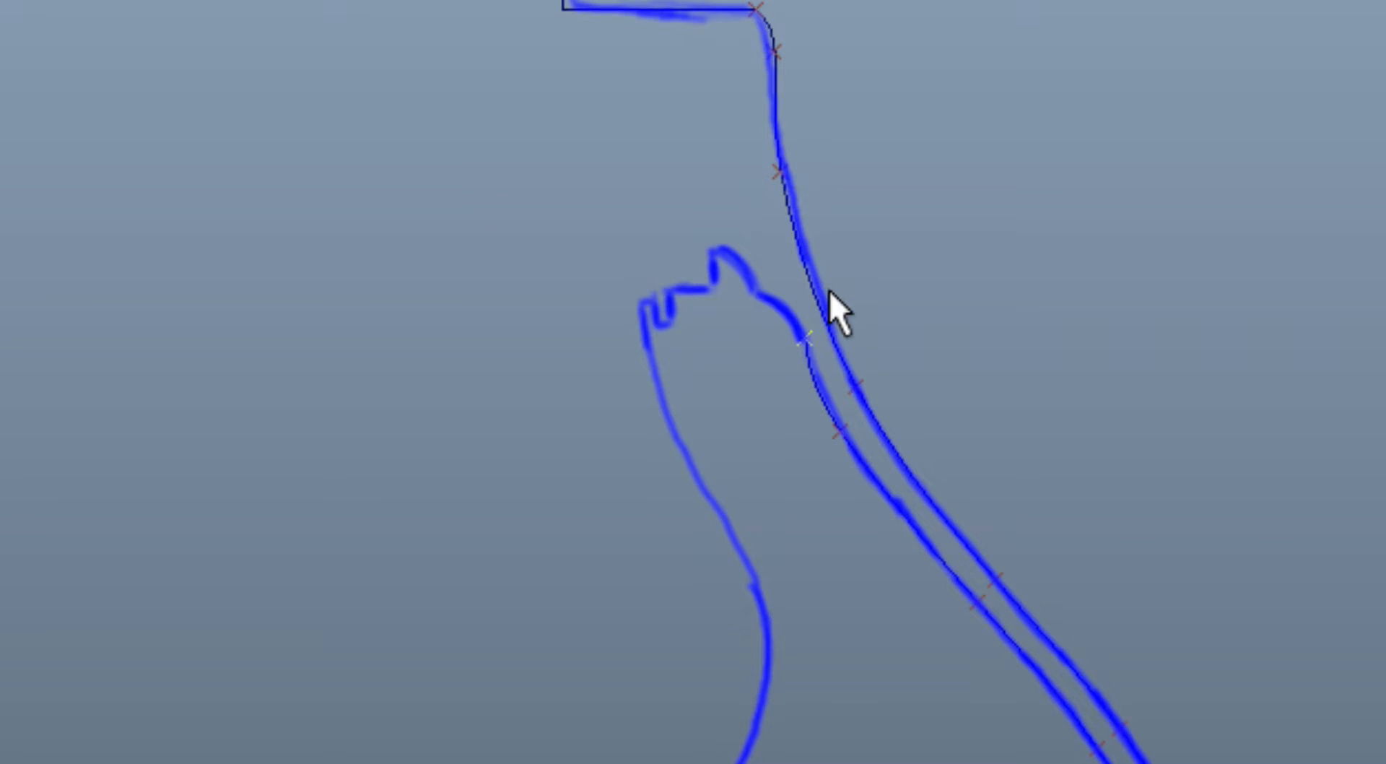
{"action": "left_click_drag", "start_coordinate": [765, 321], "coordinate": [705, 290]}
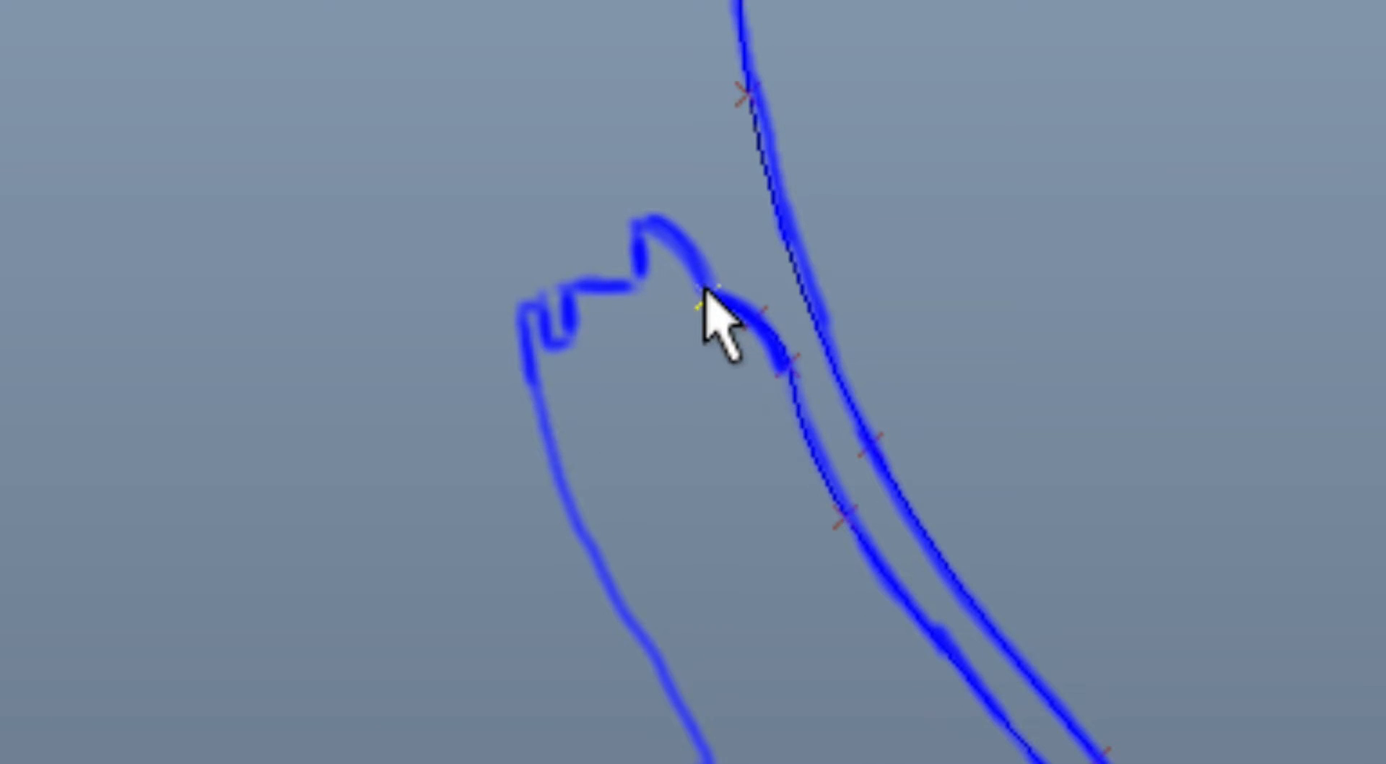
{"action": "left_click", "coordinate": [691, 248]}
{"action": "left_click", "coordinate": [647, 216]}
{"action": "left_click_drag", "start_coordinate": [647, 216], "coordinate": [644, 211]}
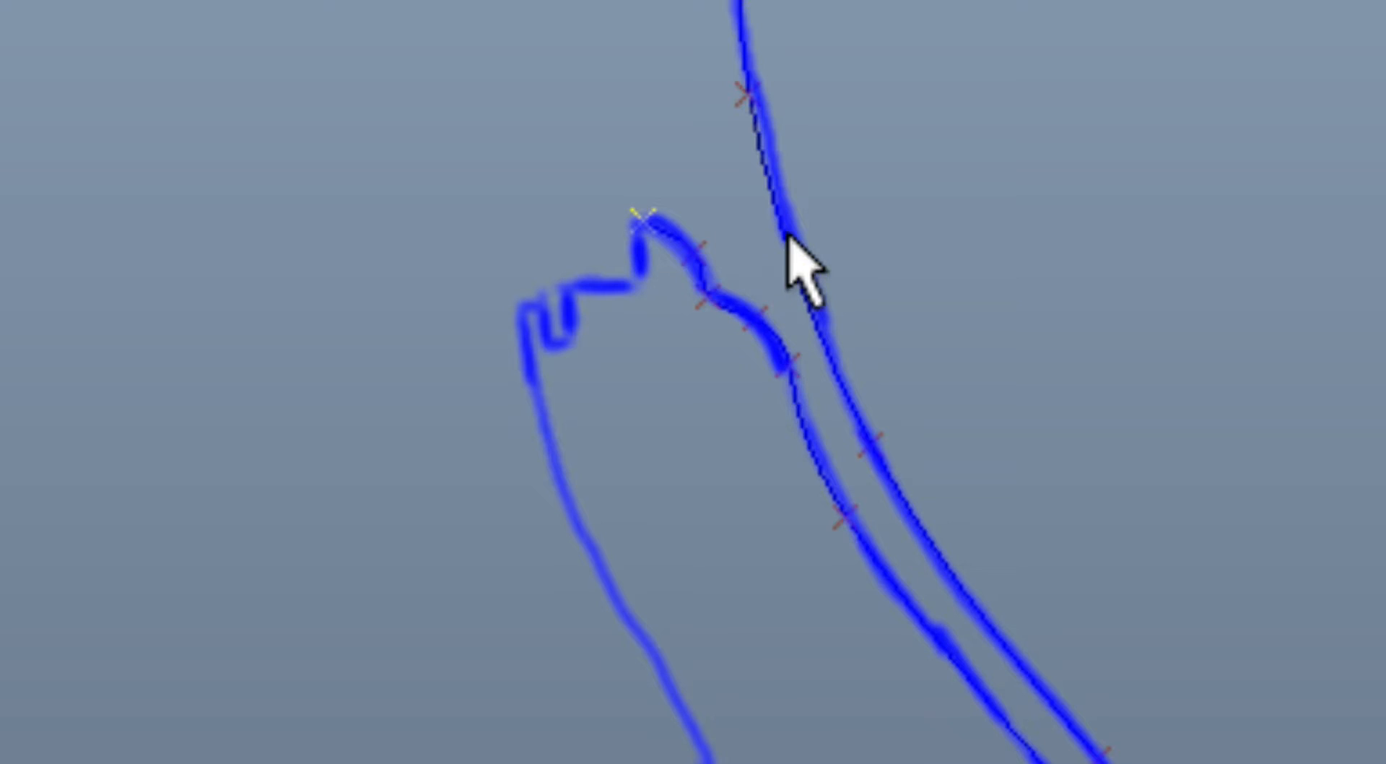
{"action": "key", "text": "Return"}
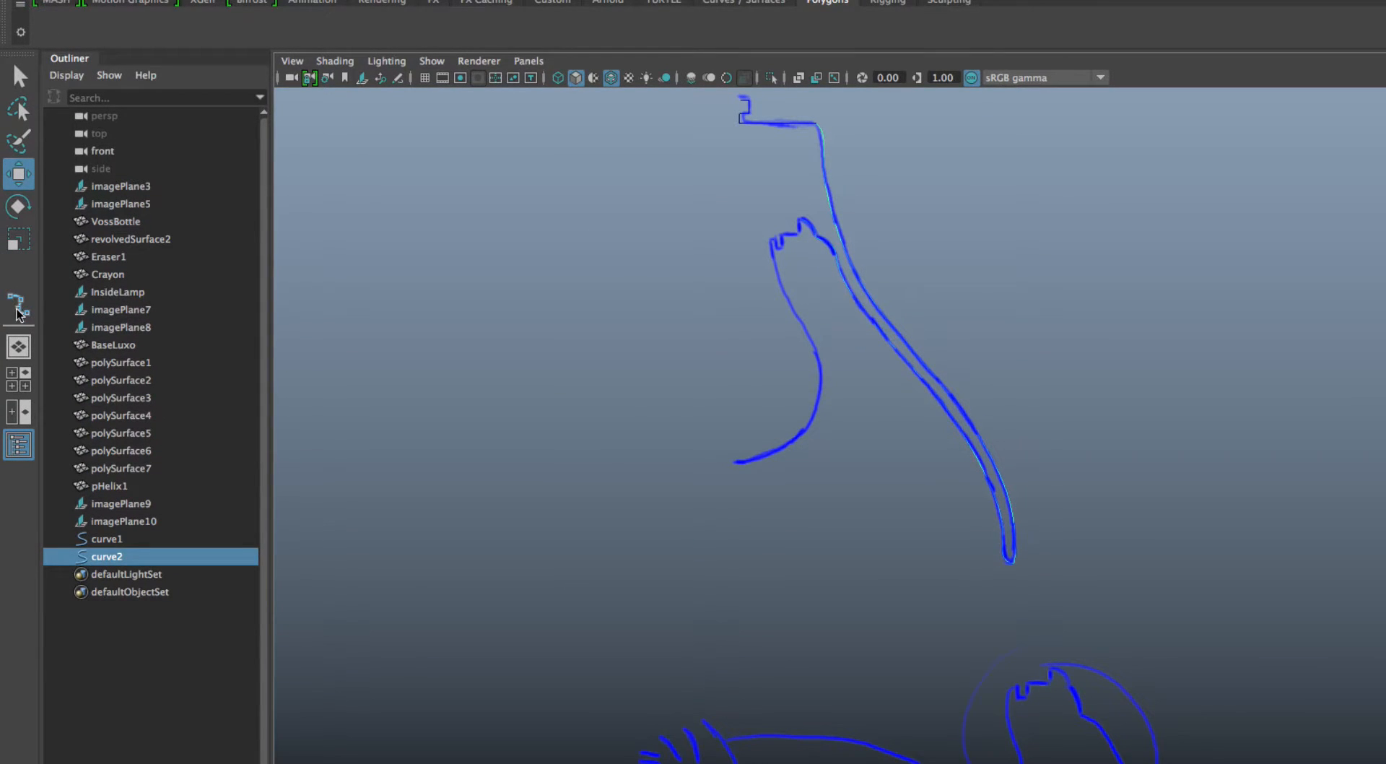
Trace the stepped socket notches with a 1 Linear EP curve, from the raised step's top to the bulb's upper corner.
{"action": "double_click", "coordinate": [14, 307]}
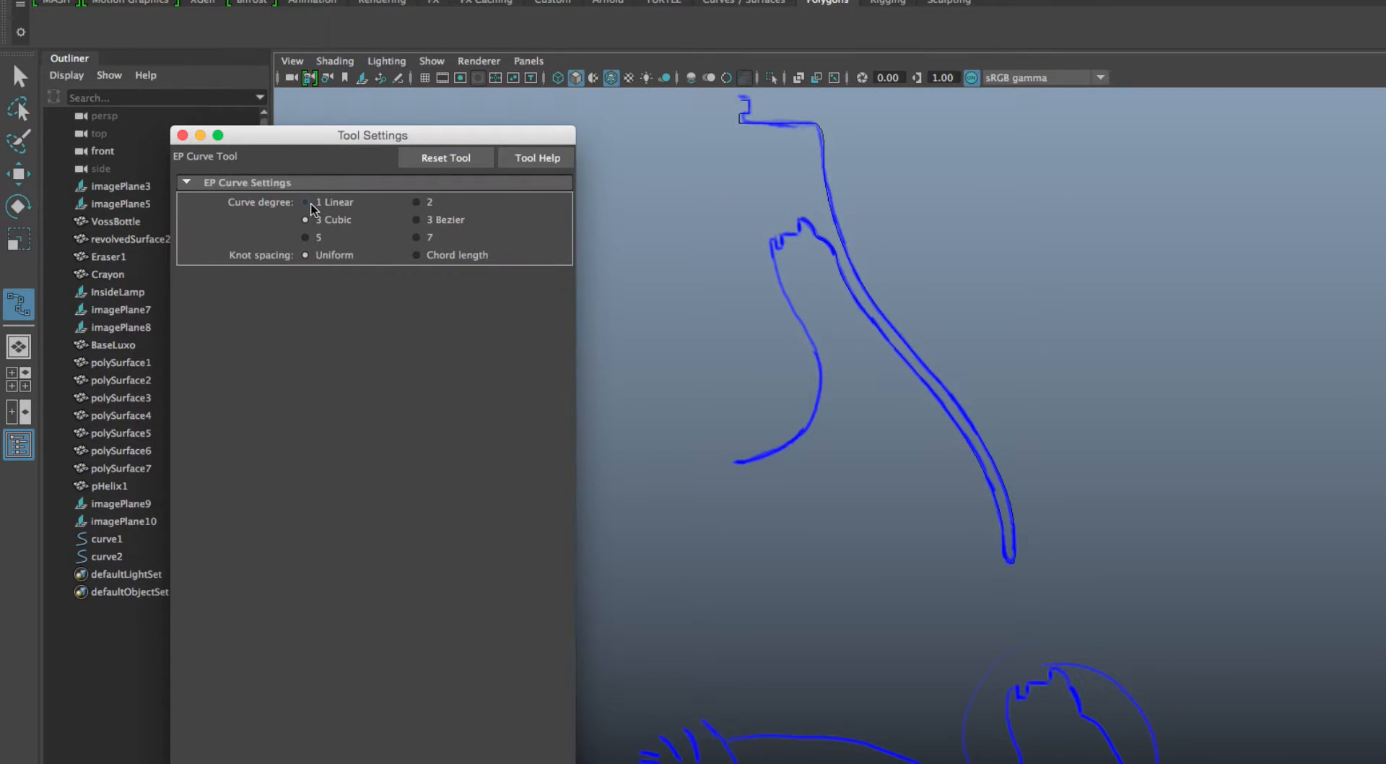
{"action": "left_click", "coordinate": [183, 135]}
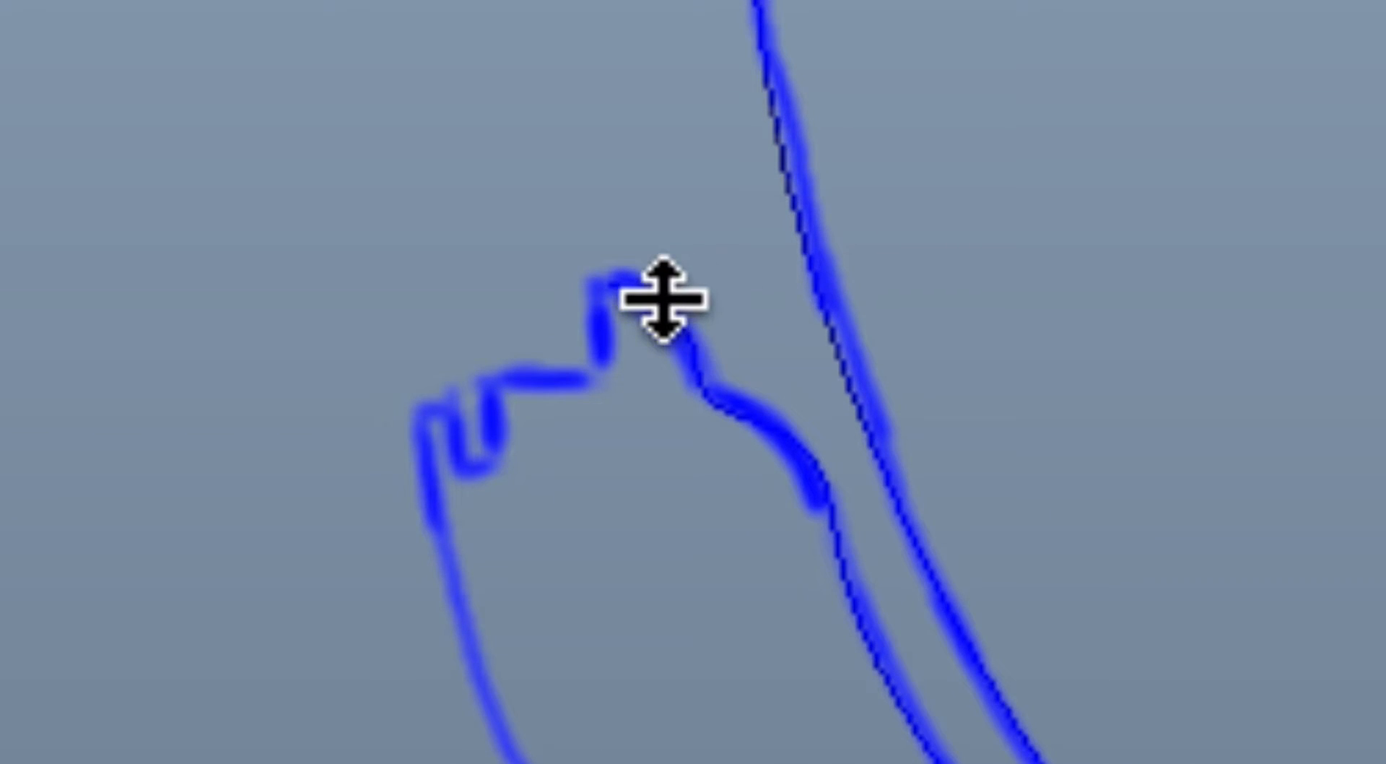
{"action": "left_click", "coordinate": [605, 278]}
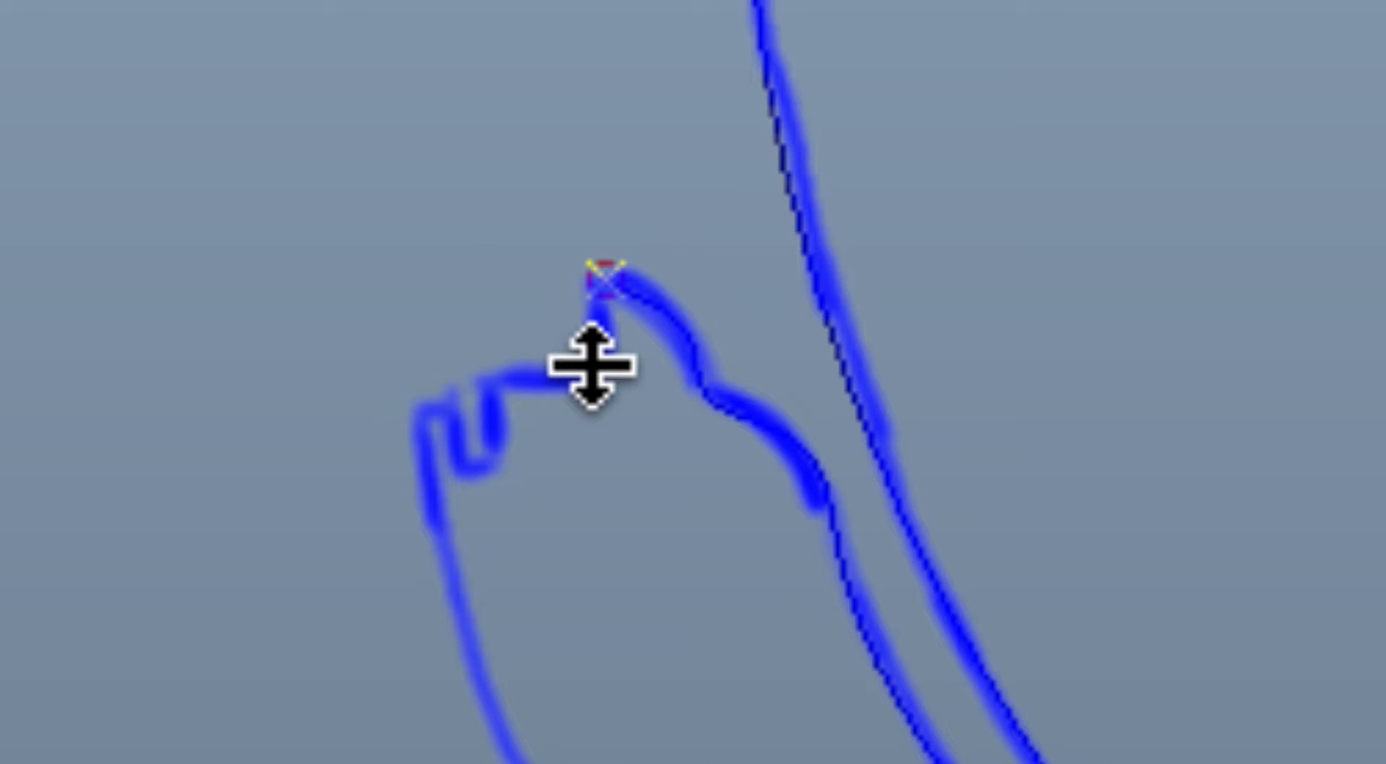
{"action": "left_click", "coordinate": [605, 390]}
{"action": "left_click", "coordinate": [494, 373]}
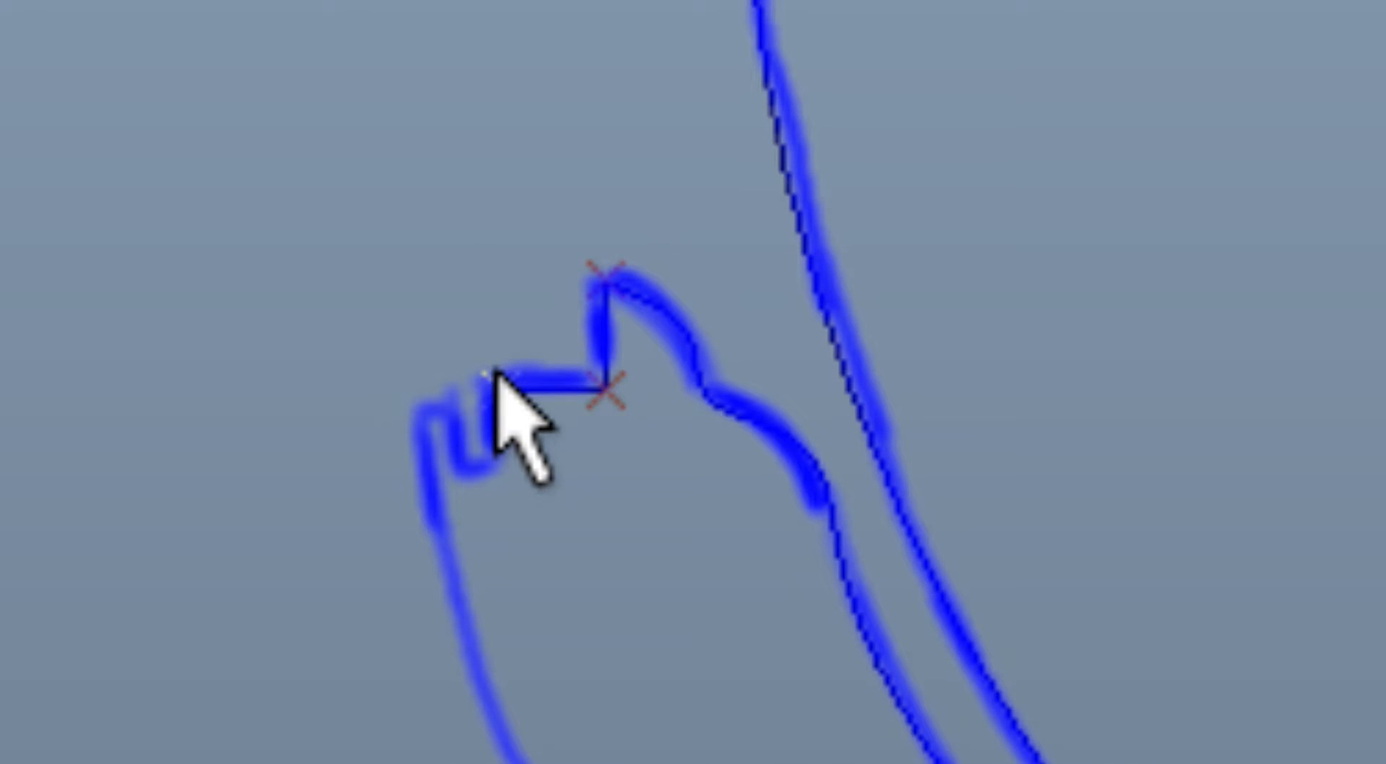
{"action": "left_click", "coordinate": [497, 466]}
{"action": "left_click", "coordinate": [429, 468]}
{"action": "left_click_drag", "start_coordinate": [429, 467], "coordinate": [417, 412]}
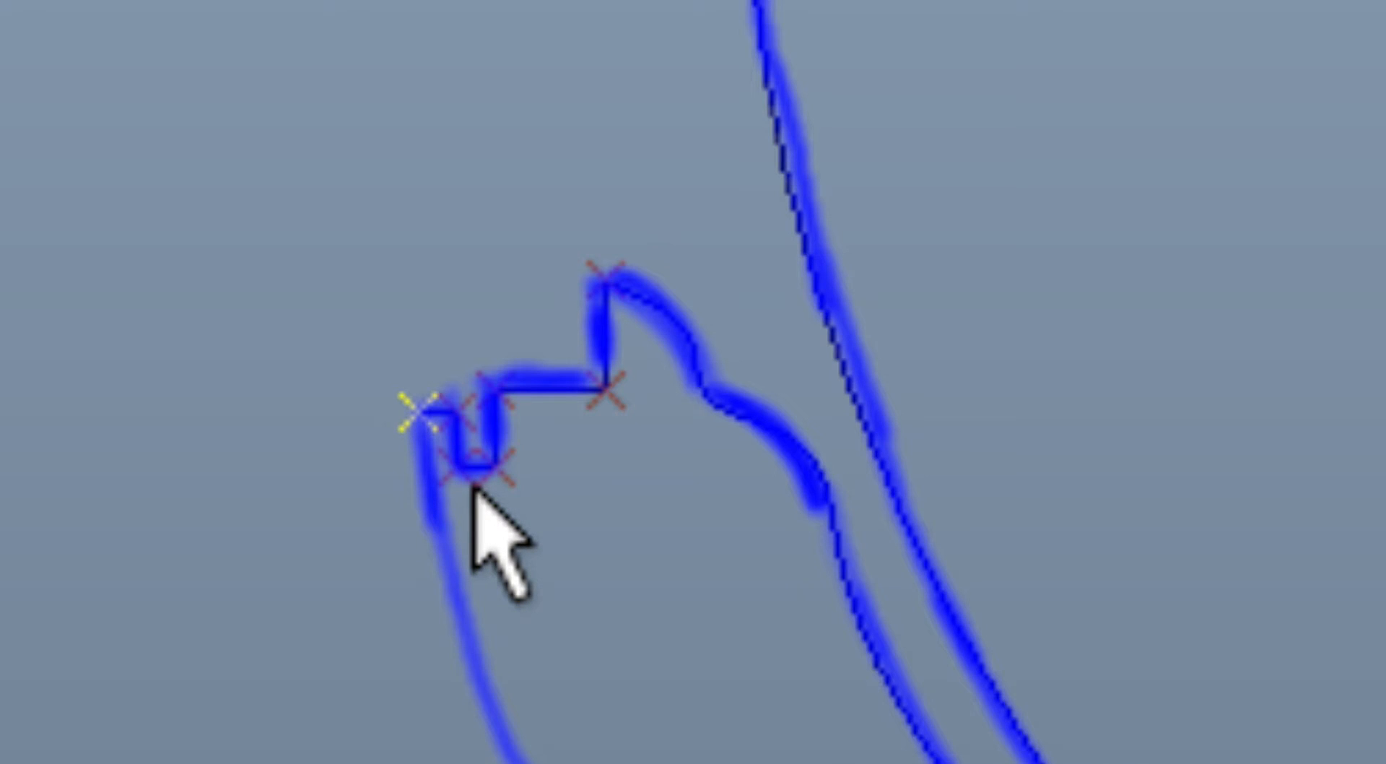
{"action": "key", "text": "Return"}
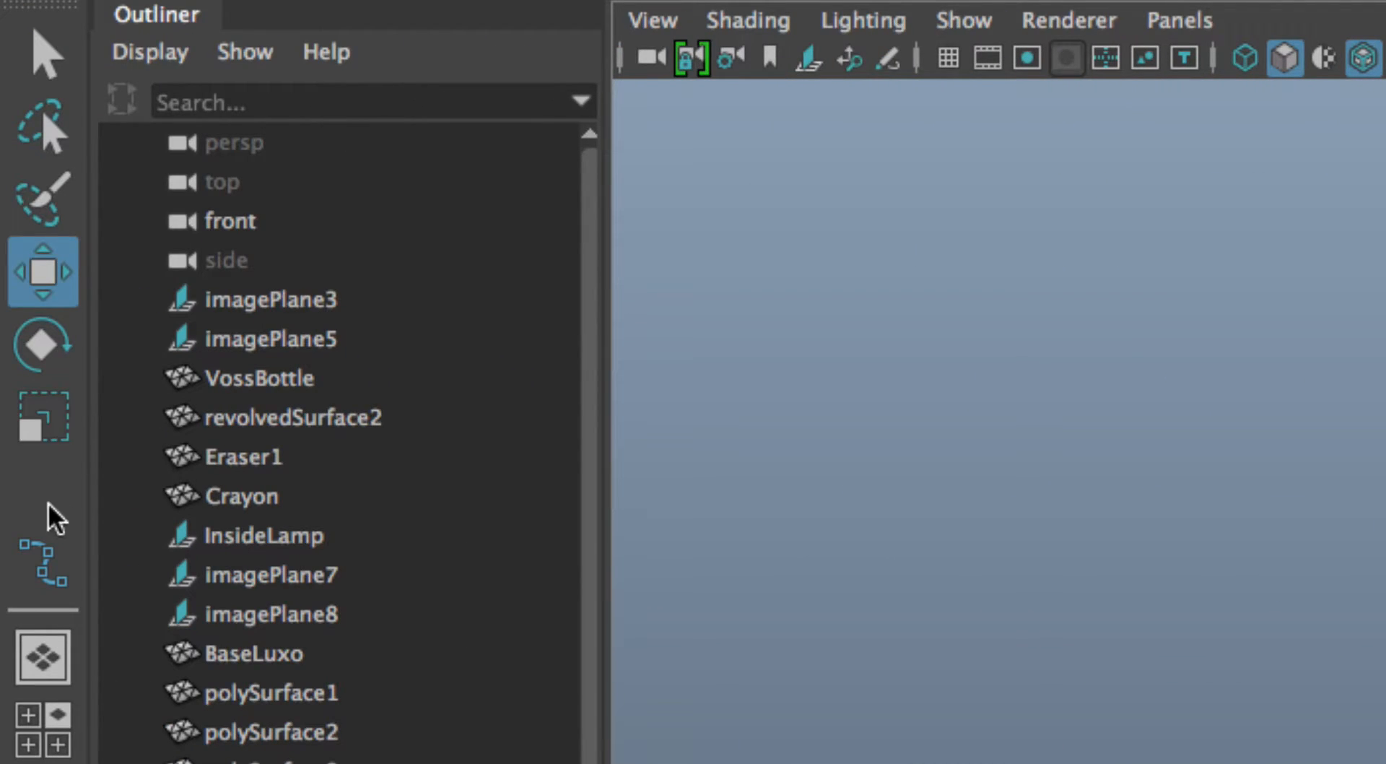
Trace the bulb outline with a 3 Cubic EP curve from the socket corner to the bulb's lower end.
{"action": "double_click", "coordinate": [43, 562]}
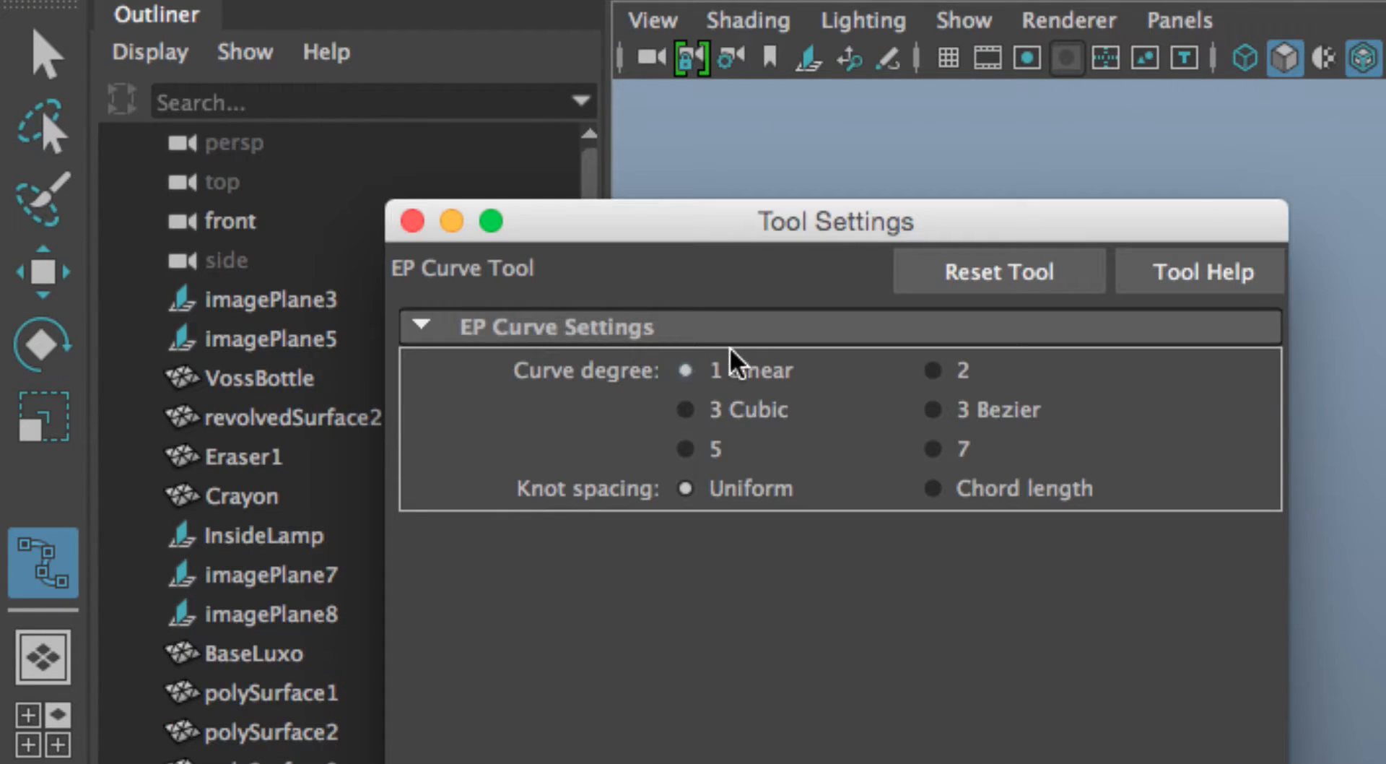
{"action": "left_click", "coordinate": [416, 221]}
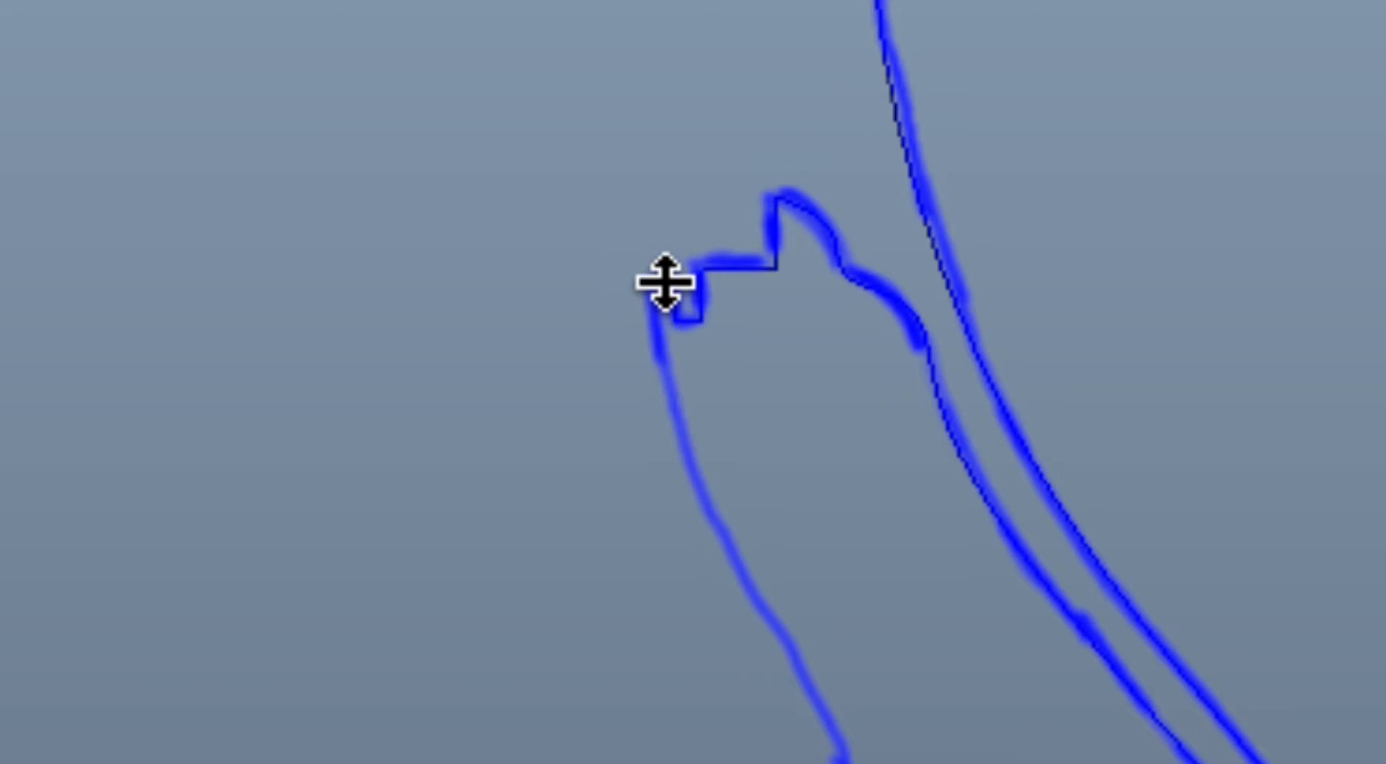
{"action": "left_click", "coordinate": [647, 283]}
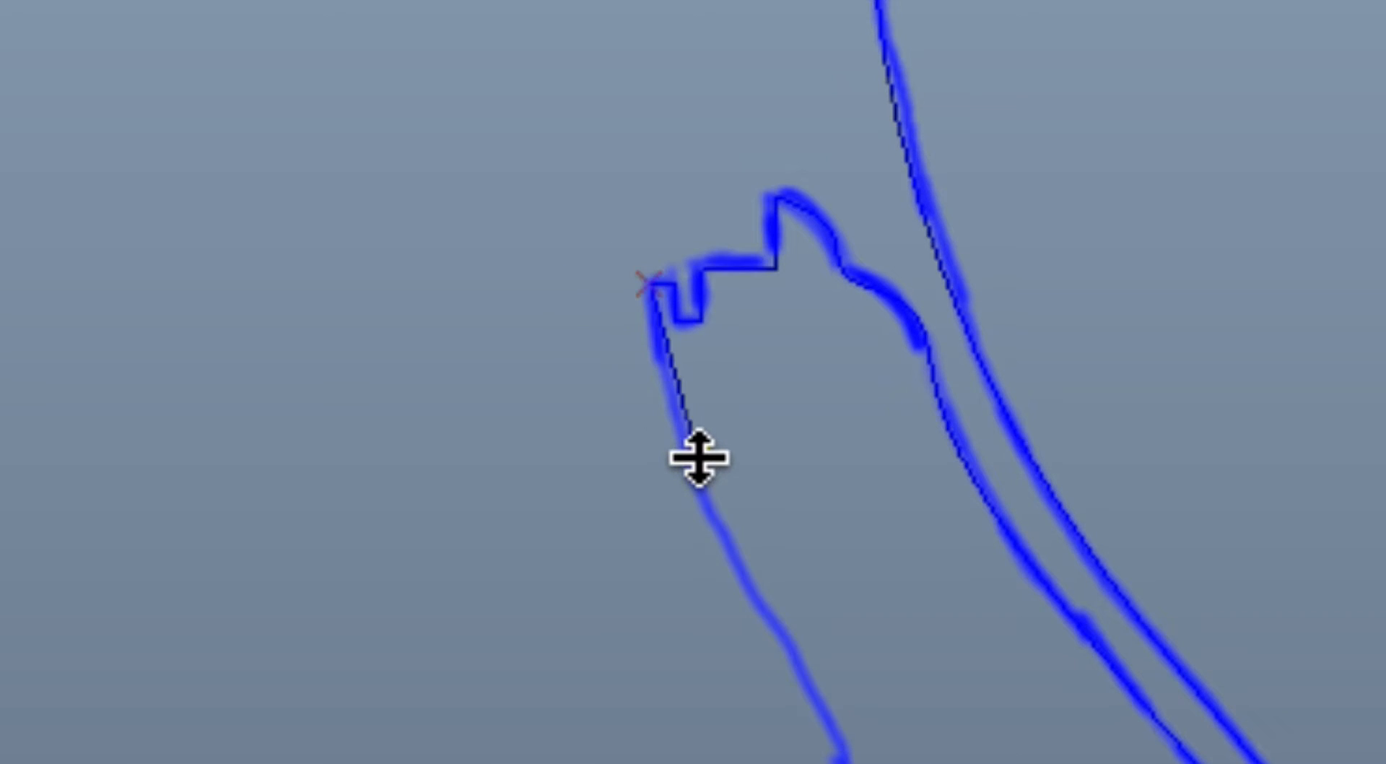
{"action": "left_click", "coordinate": [689, 465]}
{"action": "left_click", "coordinate": [760, 603]}
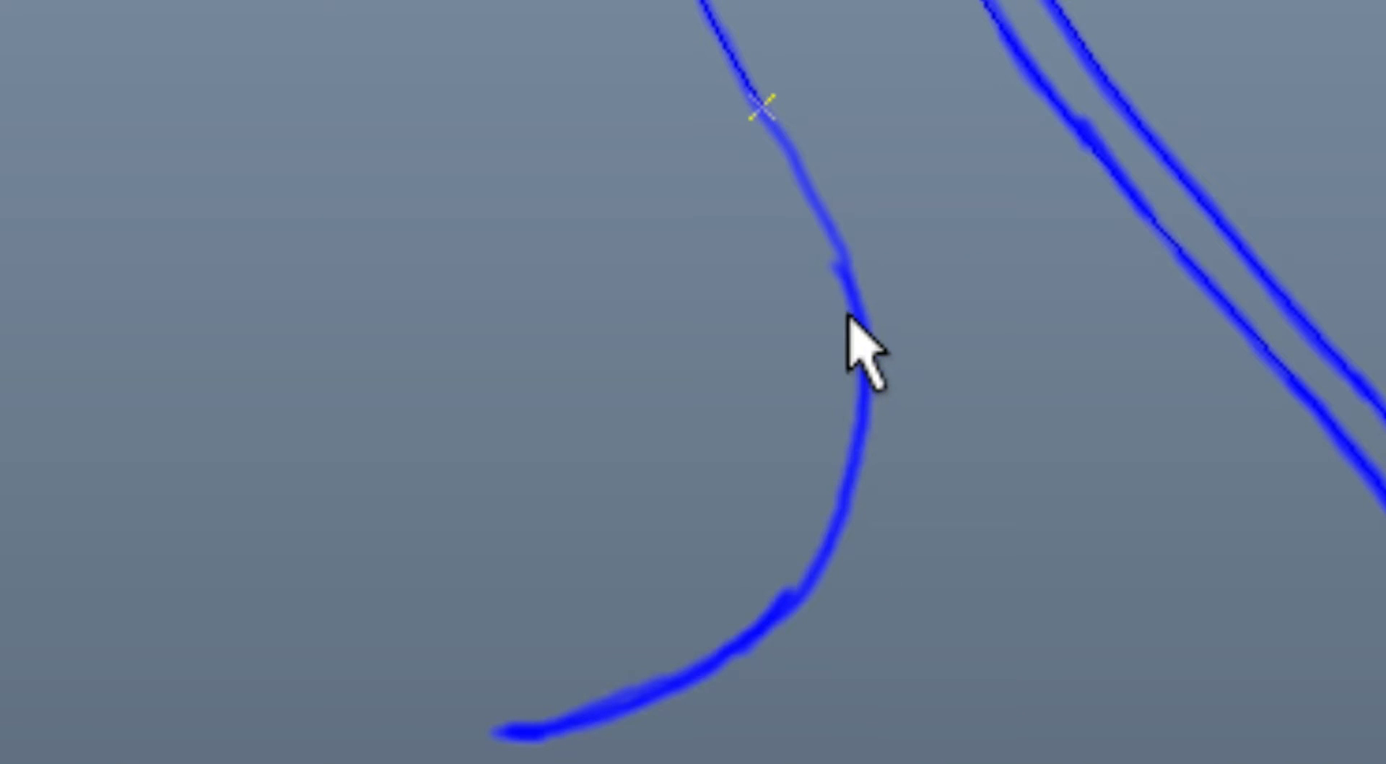
{"action": "left_click", "coordinate": [859, 305]}
{"action": "left_click", "coordinate": [860, 427]}
{"action": "left_click_drag", "start_coordinate": [859, 427], "coordinate": [822, 564]}
{"action": "left_click_drag", "start_coordinate": [768, 626], "coordinate": [653, 684]}
{"action": "left_click", "coordinate": [495, 735]}
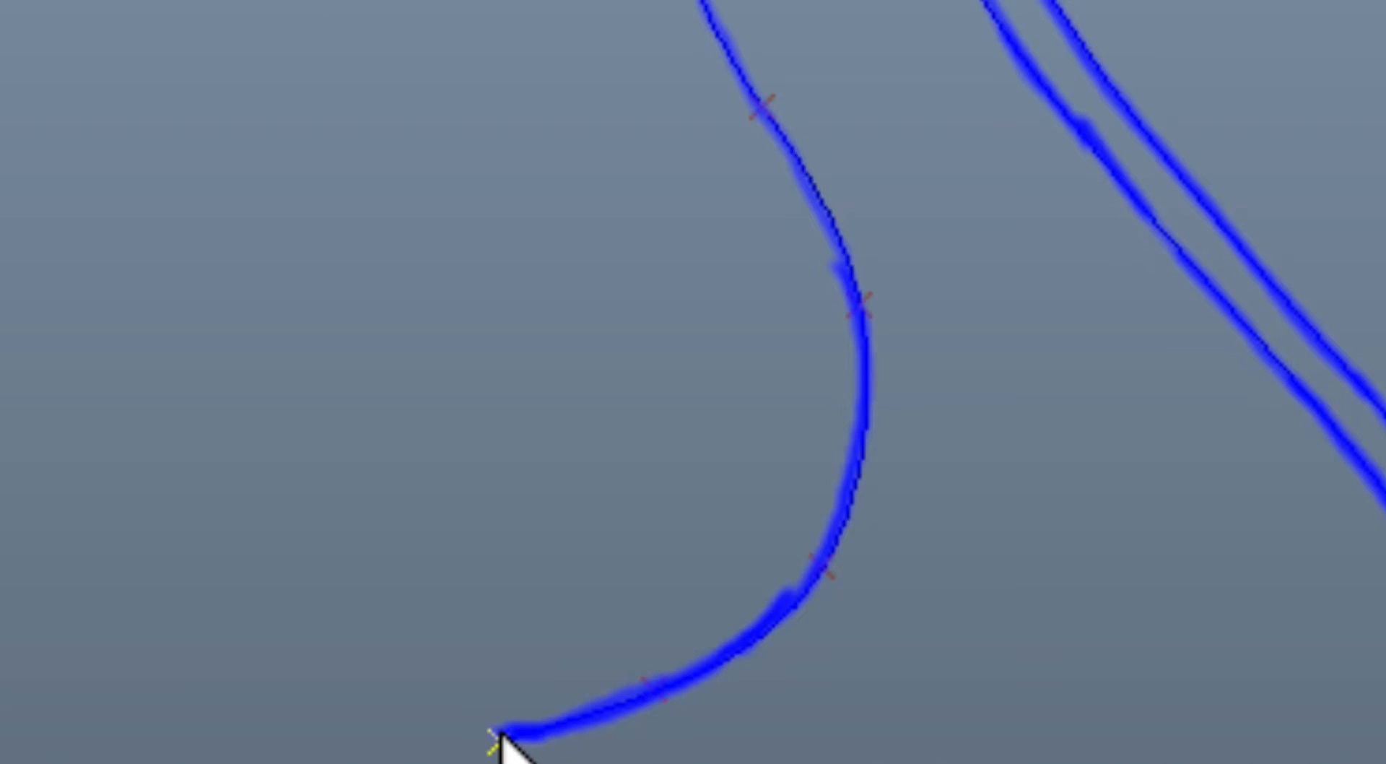
{"action": "key", "text": "Return"}
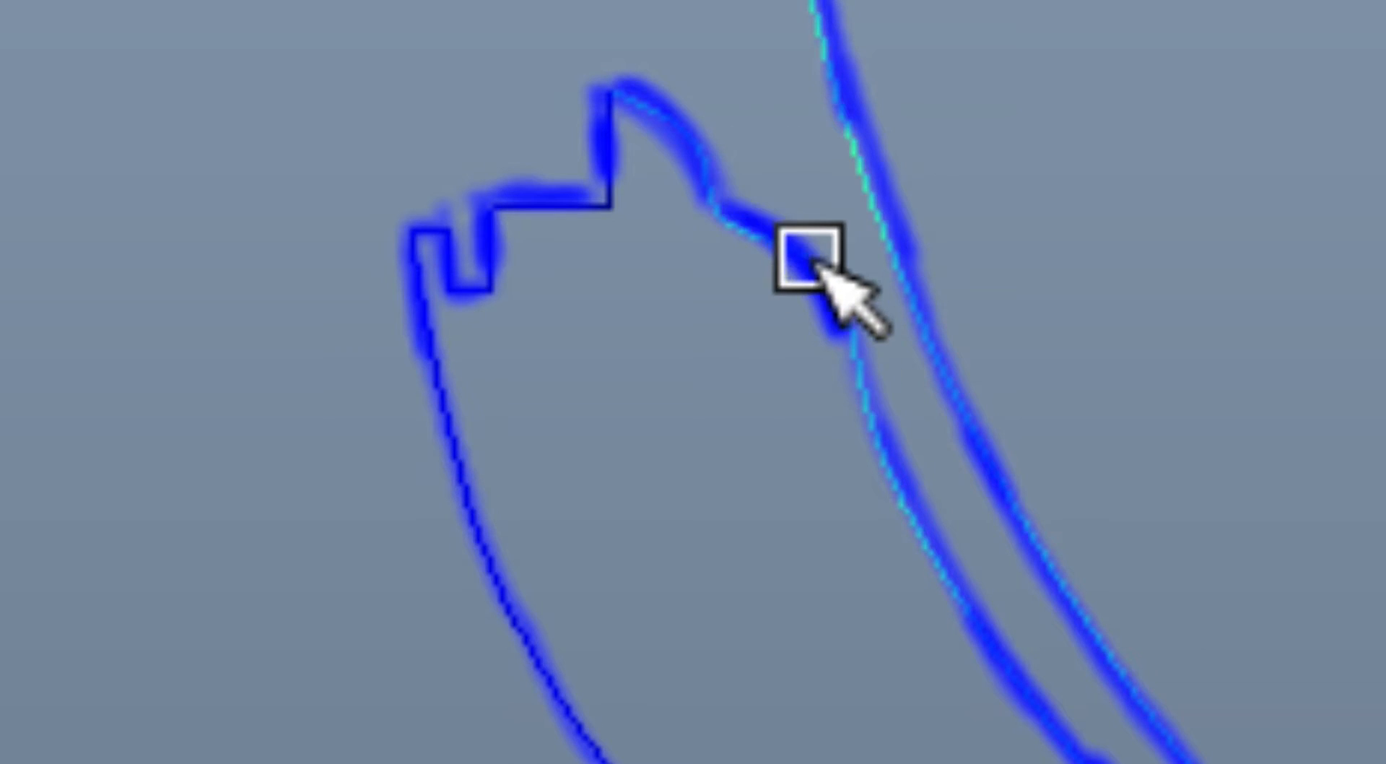
Show the cubic shade curve's control vertices, select one at the inner shoulder and turn off soft selection.
{"action": "right_click", "coordinate": [809, 260]}
{"action": "right_click_drag", "start_coordinate": [806, 258], "coordinate": [469, 264]}
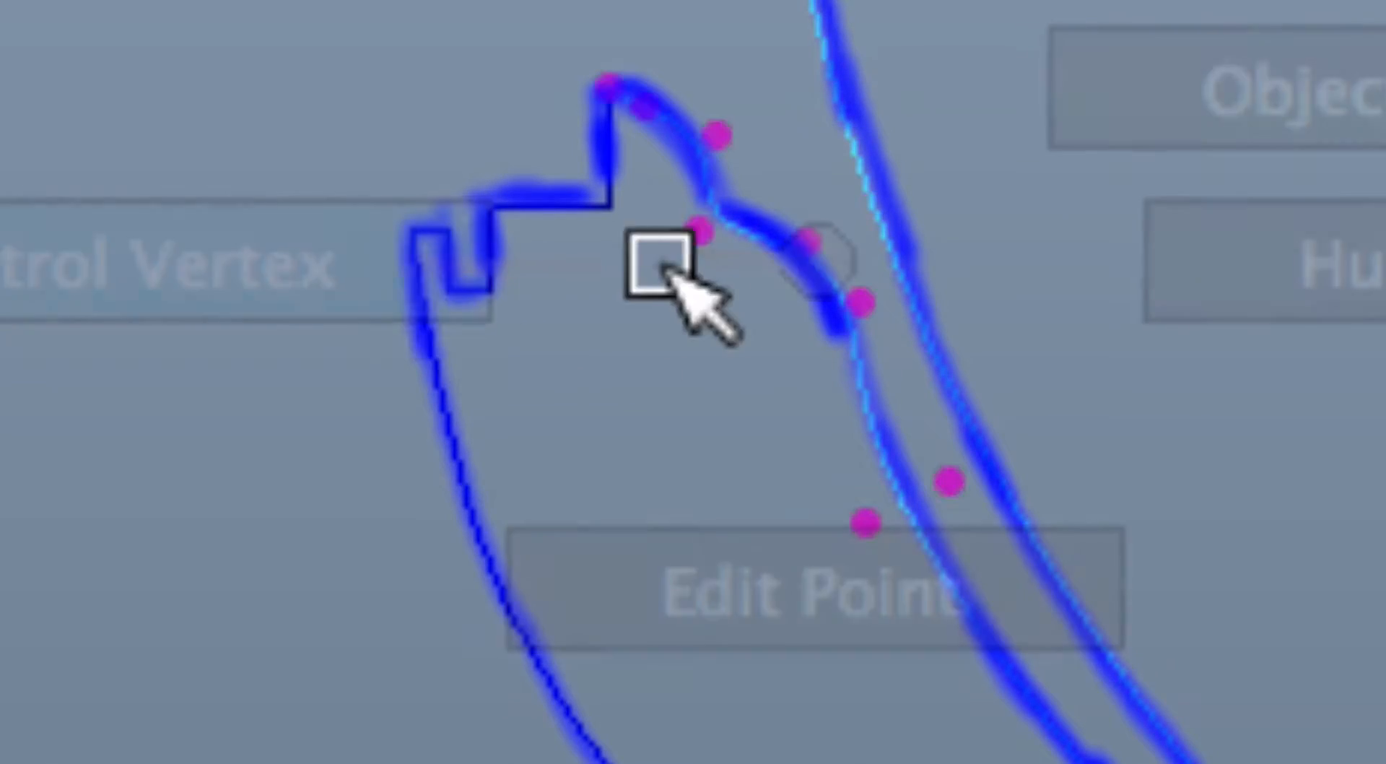
{"action": "left_click_drag", "start_coordinate": [660, 206], "coordinate": [758, 291]}
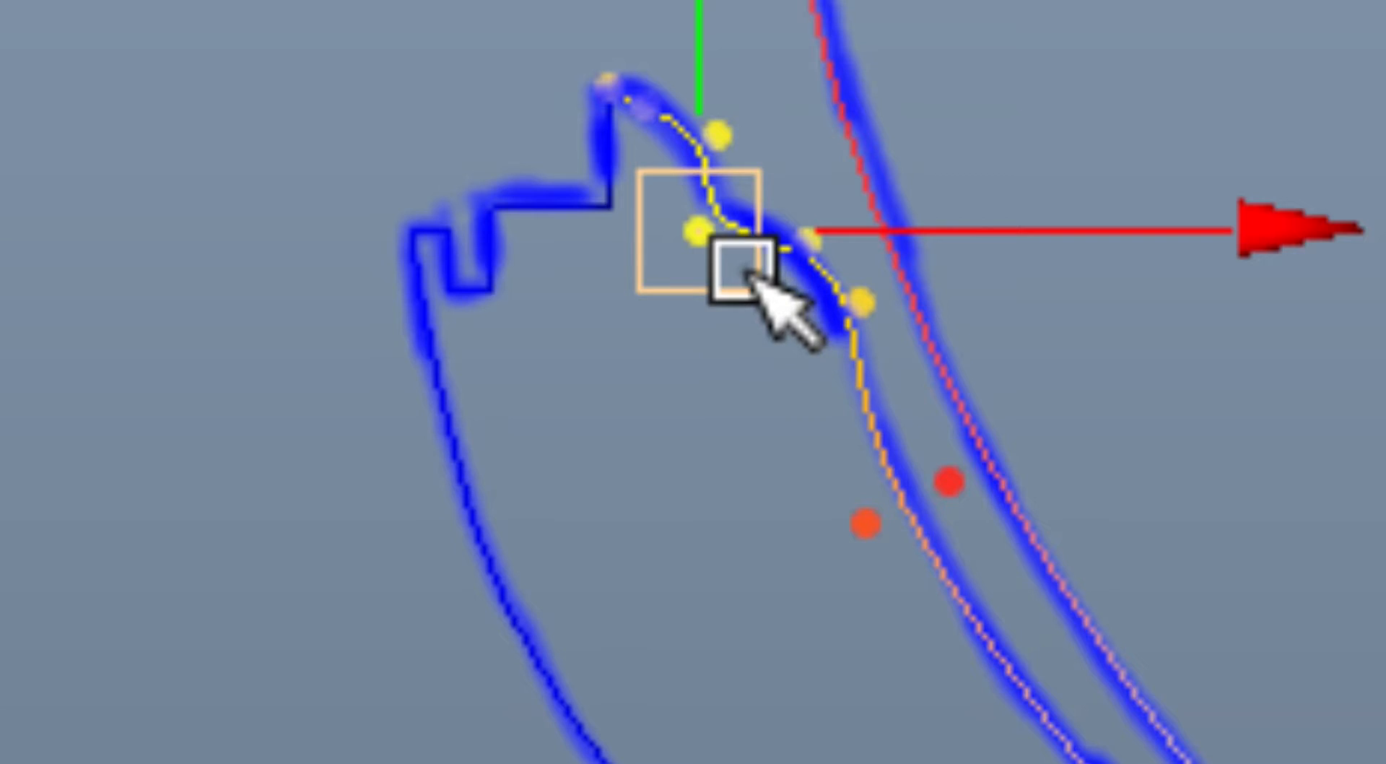
{"action": "left_click_drag", "start_coordinate": [855, 231], "coordinate": [863, 237]}
{"action": "key", "text": "b"}
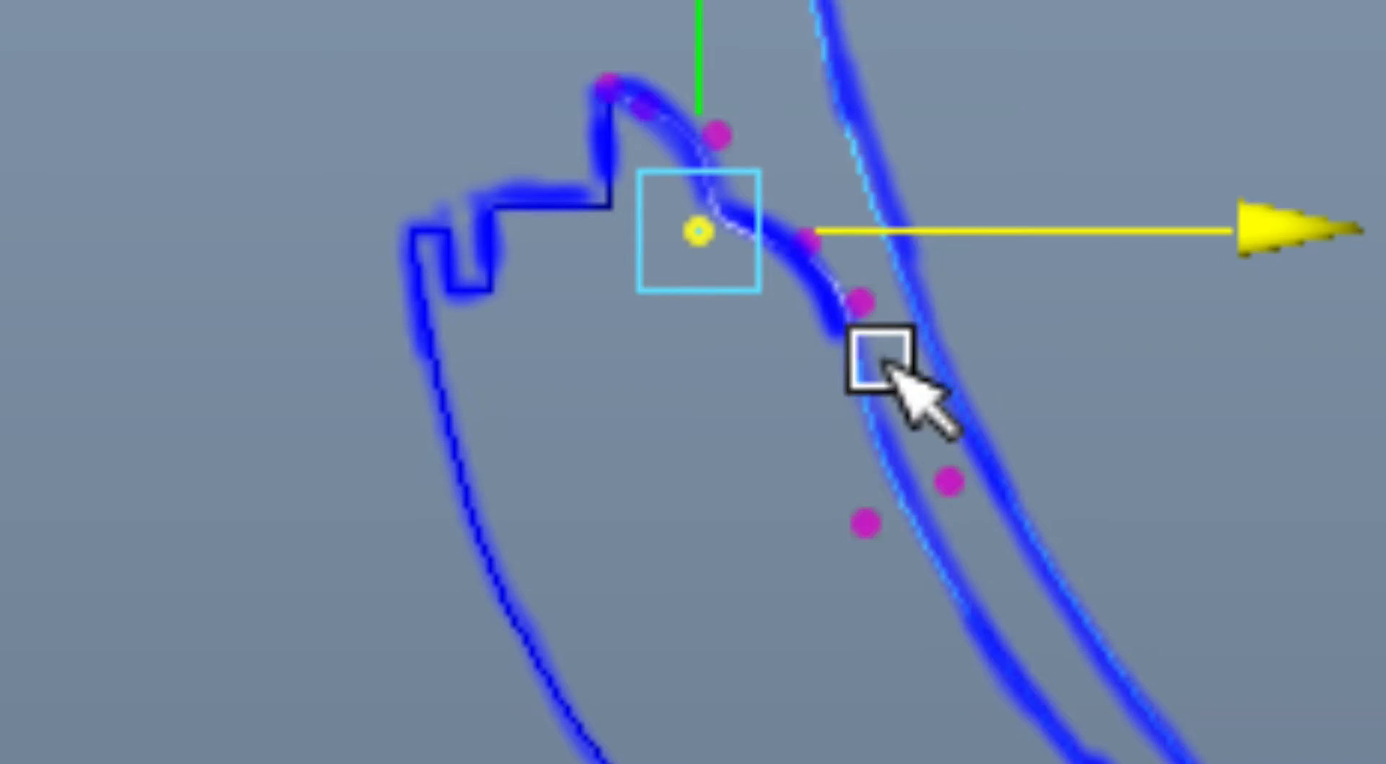
{"action": "left_click_drag", "start_coordinate": [793, 168], "coordinate": [837, 237]}
{"action": "key", "text": "ctrl+z"}
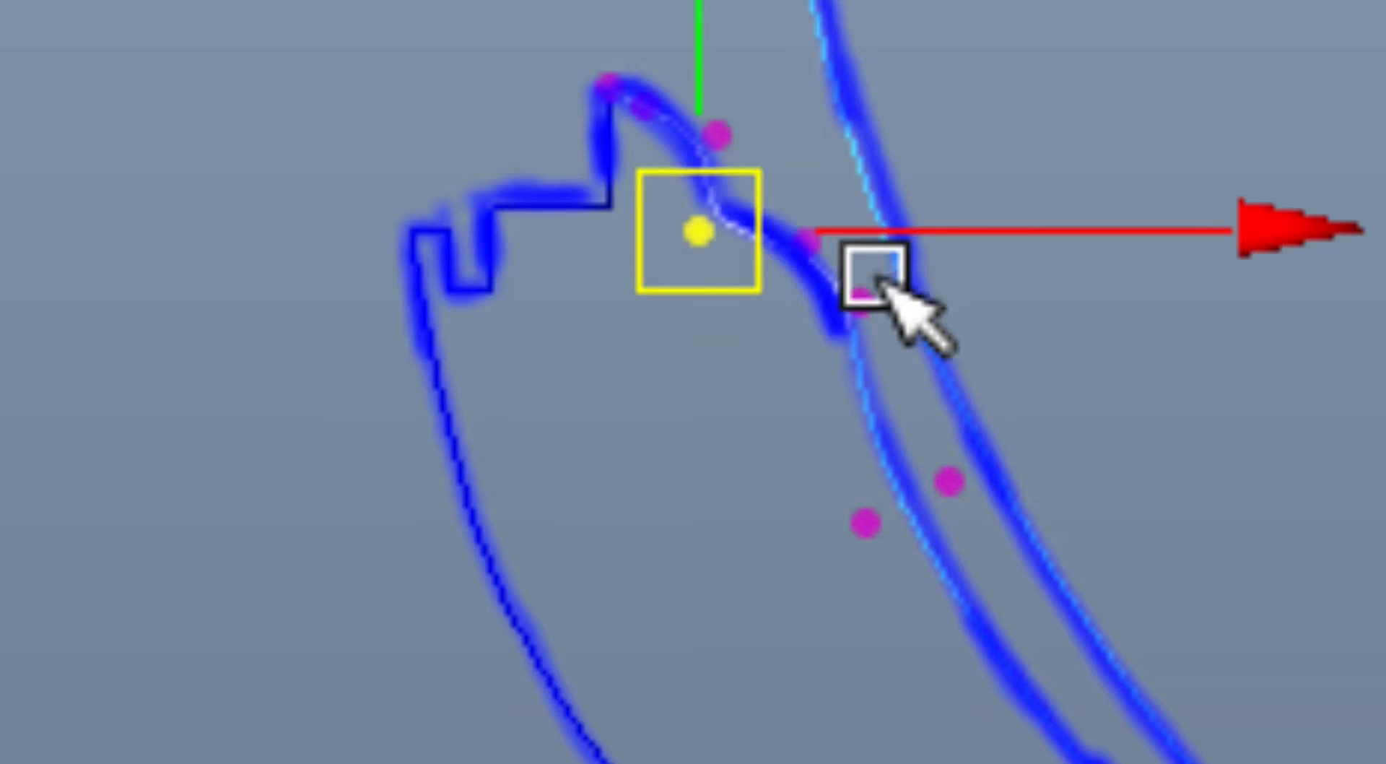
Move the control vertices at the inner shoulder and on the shade's outer side to fit the sketch more closely.
{"action": "left_click_drag", "start_coordinate": [886, 86], "coordinate": [787, 253]}
{"action": "left_click_drag", "start_coordinate": [940, 230], "coordinate": [906, 229]}
{"action": "left_click_drag", "start_coordinate": [787, 253], "coordinate": [787, 233]}
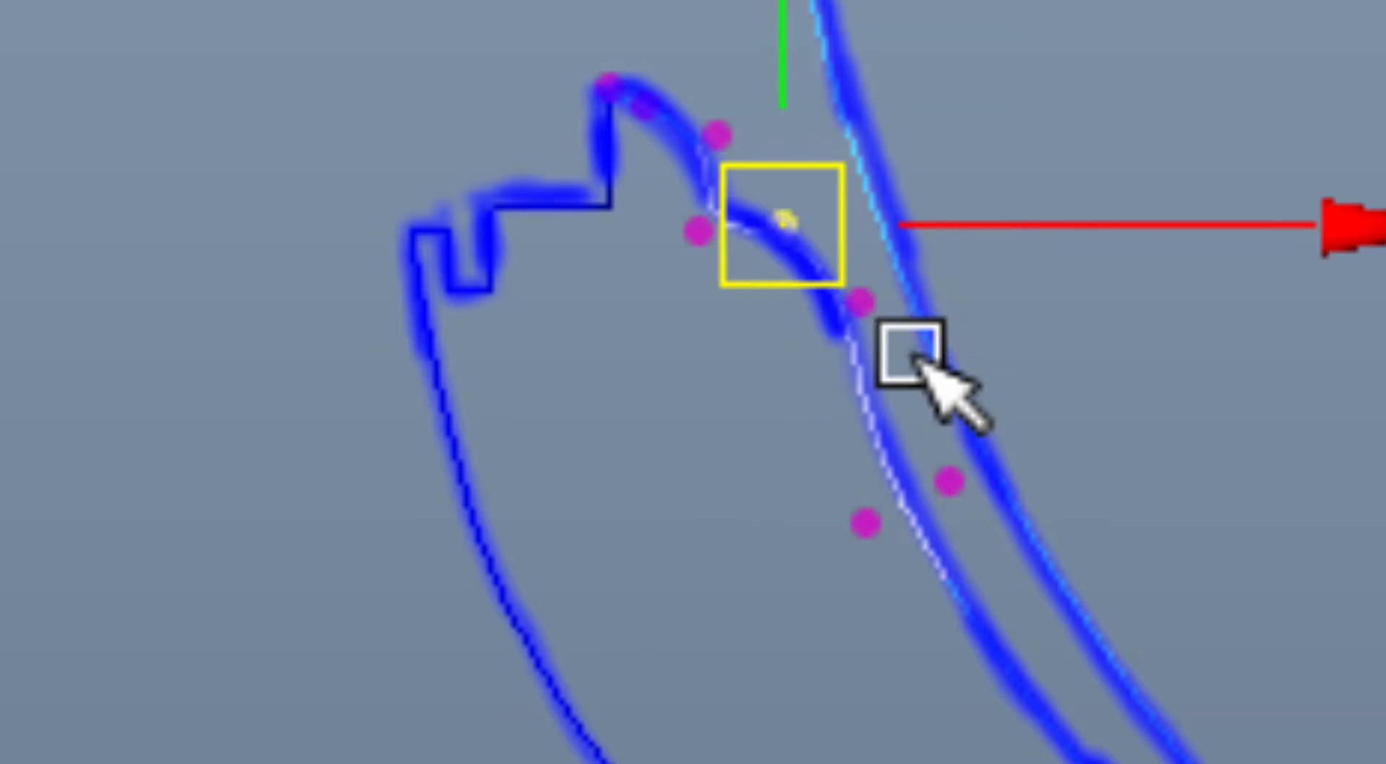
{"action": "left_click", "coordinate": [864, 318]}
{"action": "left_click", "coordinate": [938, 471]}
{"action": "left_click_drag", "start_coordinate": [953, 478], "coordinate": [962, 444]}
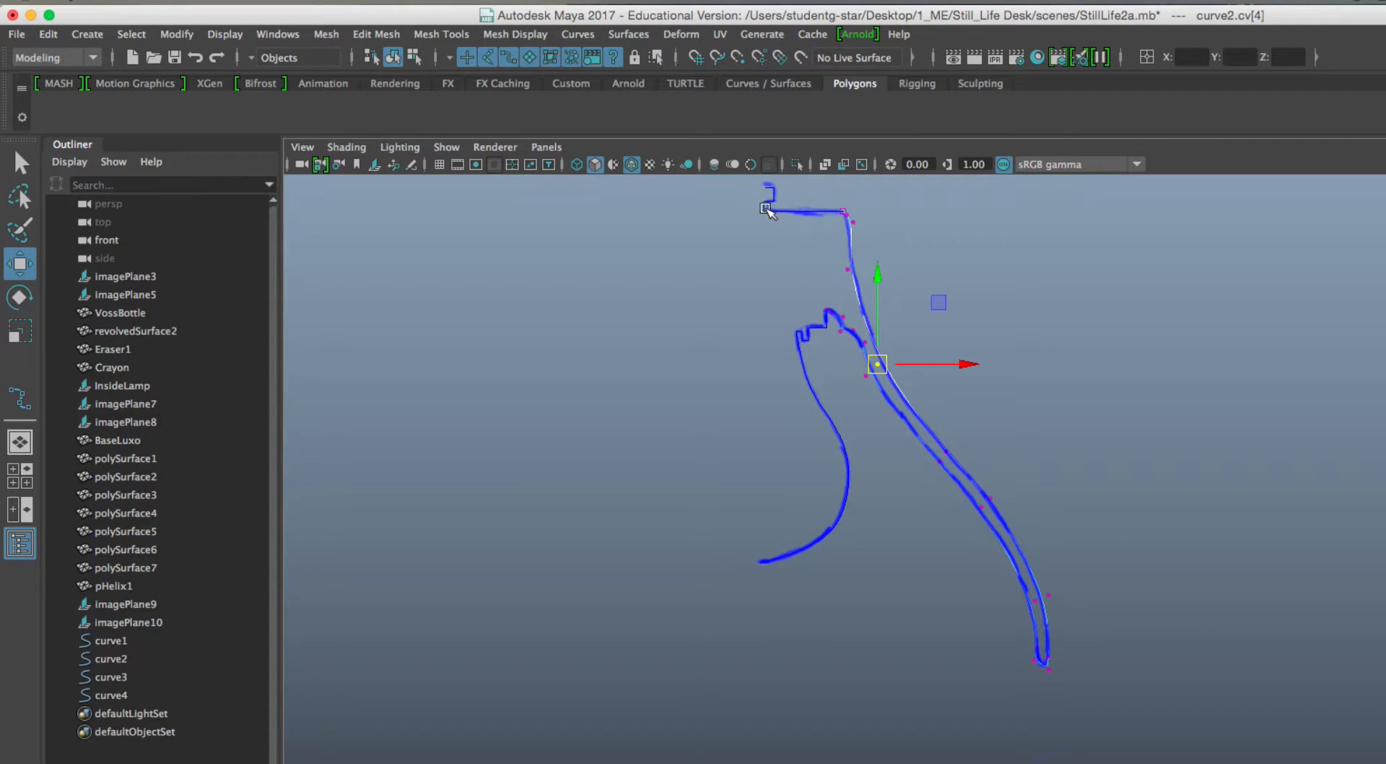
Show the linear neck curve's control vertices and select all those on the stepped part at the neck.
{"action": "left_click", "coordinate": [767, 209]}
{"action": "right_click_drag", "start_coordinate": [917, 215], "coordinate": [816, 214]}
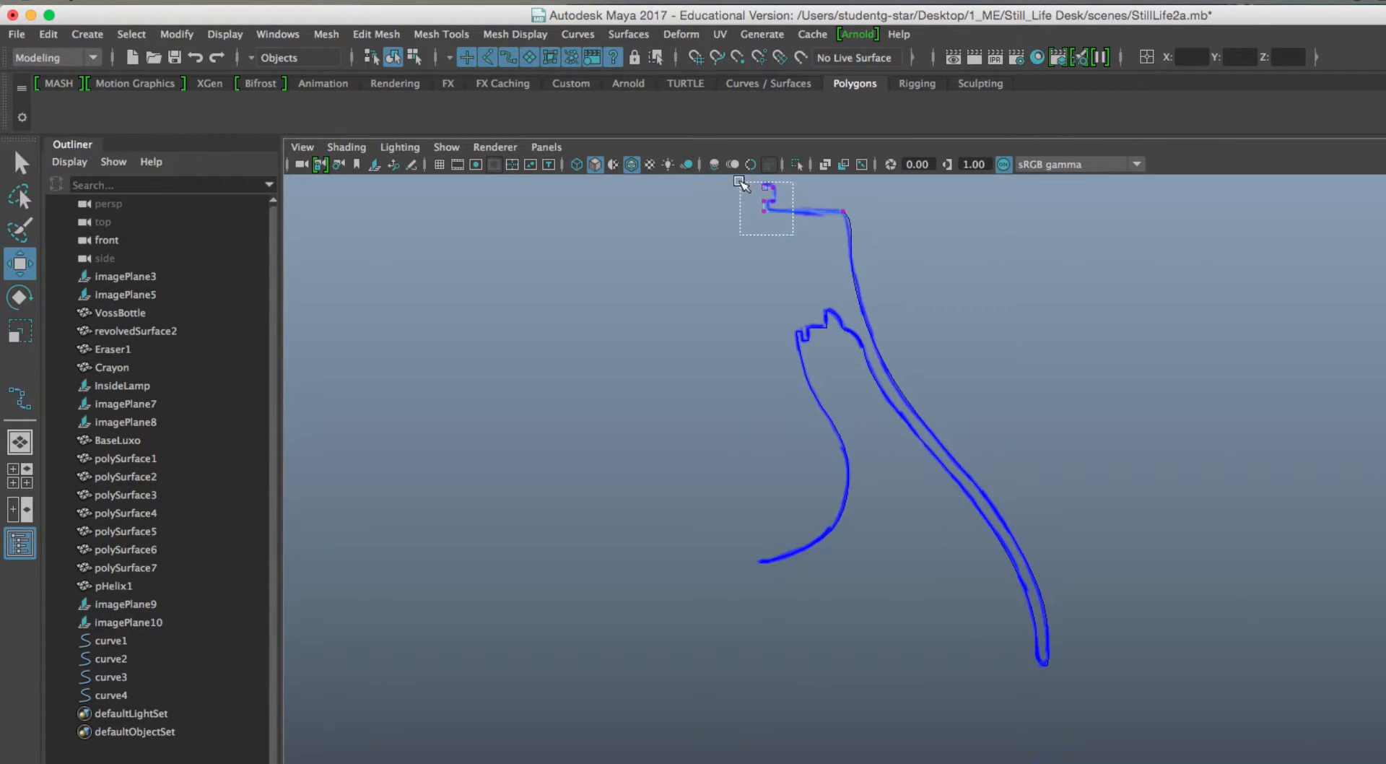
{"action": "left_click_drag", "start_coordinate": [740, 184], "coordinate": [740, 182]}
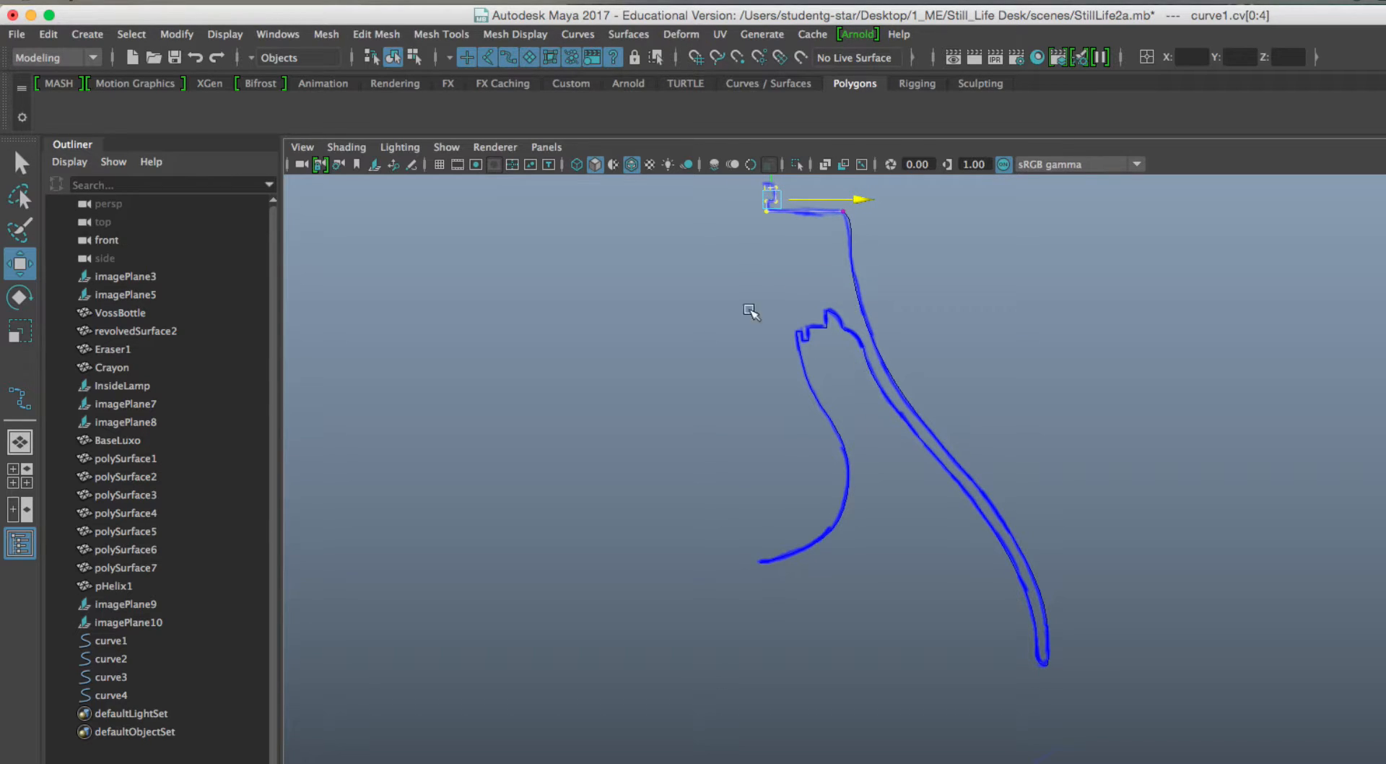
Delete the Grease Pencil sketch frame from the front view, close the Grease Pencil tools and return to the Move tool.
{"action": "left_click", "coordinate": [414, 164]}
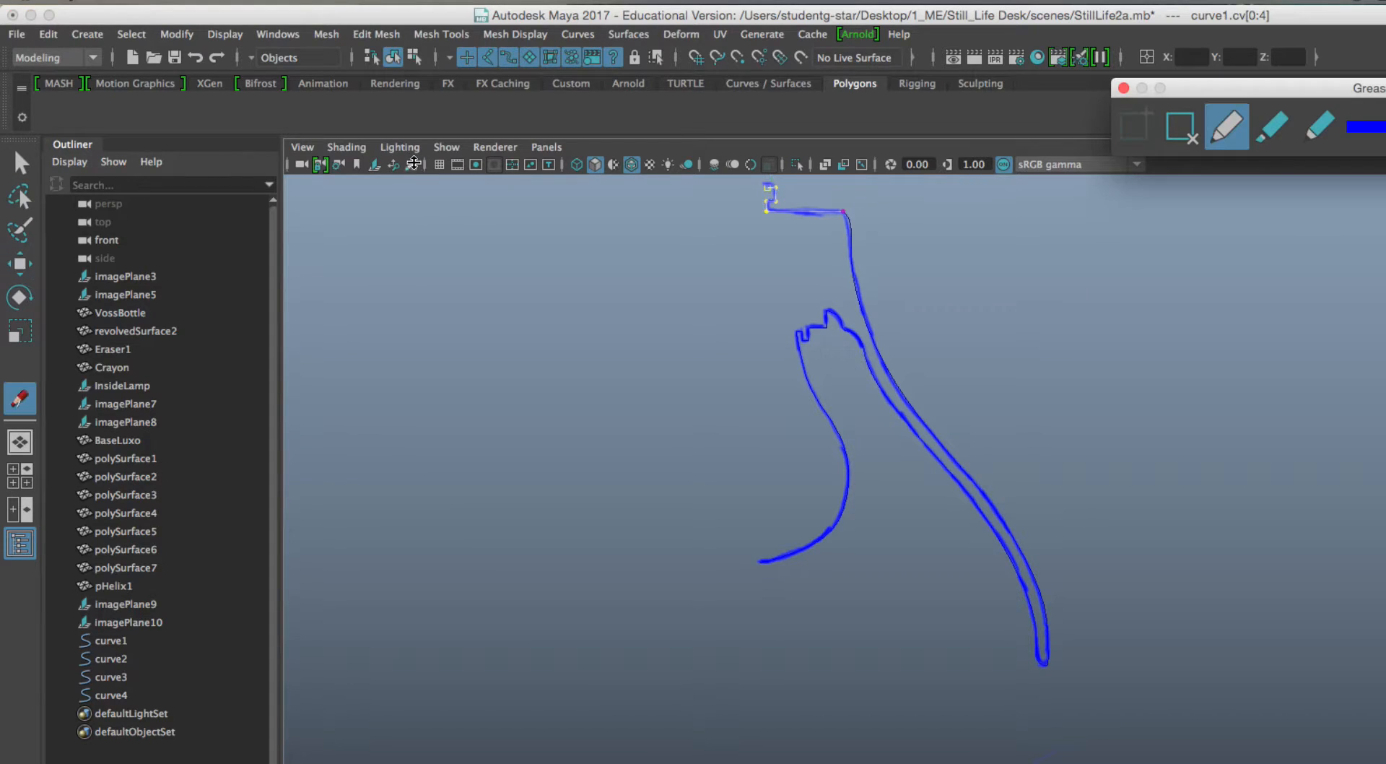
{"action": "left_click_drag", "start_coordinate": [1276, 92], "coordinate": [949, 101]}
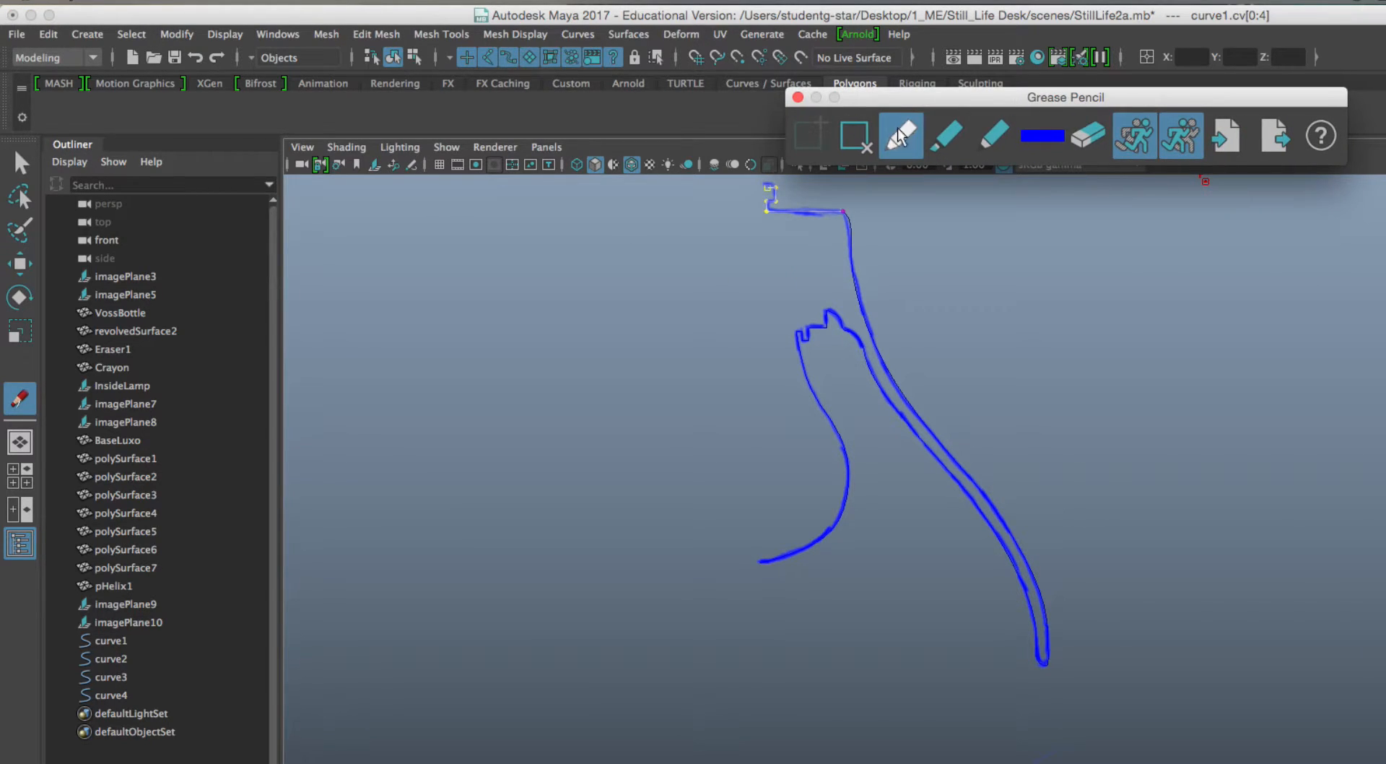
{"action": "left_click", "coordinate": [849, 140]}
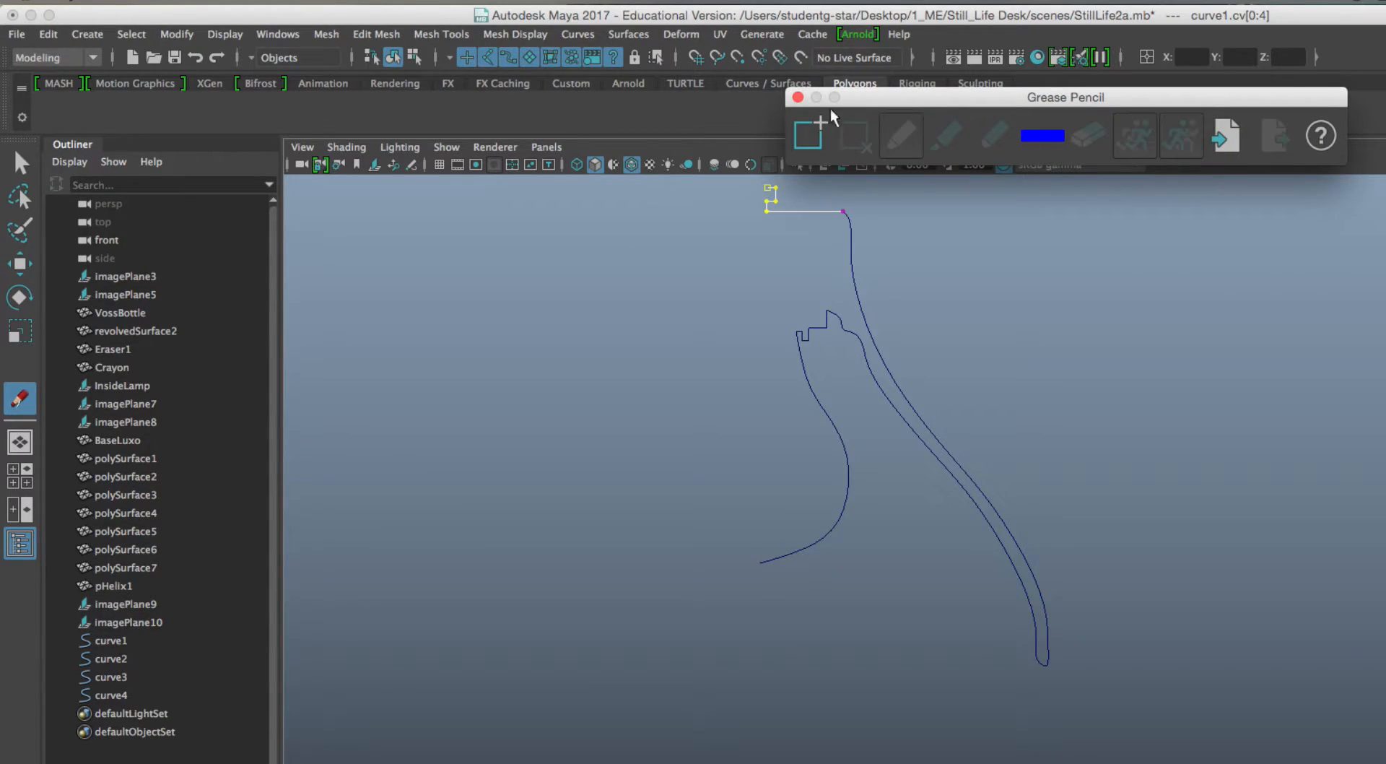
{"action": "left_click", "coordinate": [797, 97]}
{"action": "key", "text": "w"}
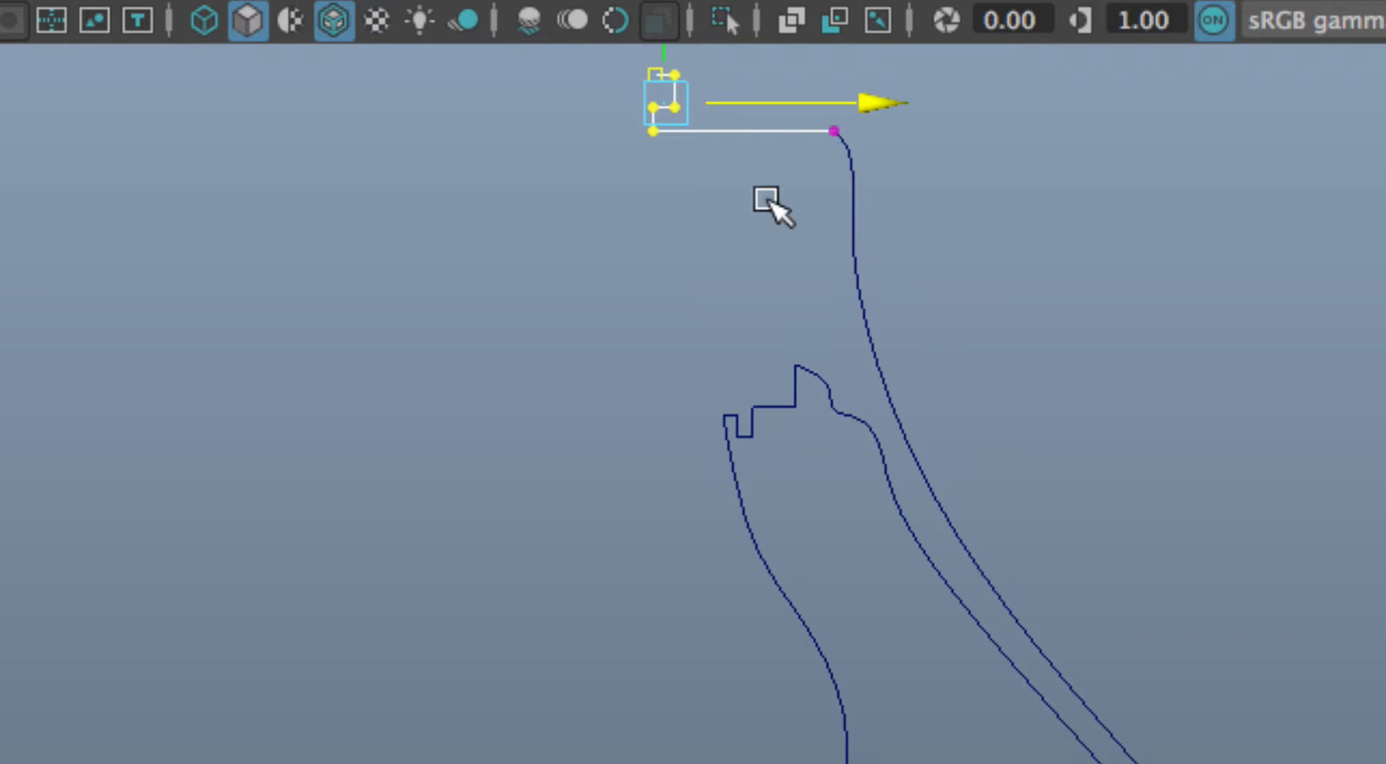
Return to object selection and select the four profile curves in order from the top neck curve down to the bulb curve.
{"action": "left_click", "coordinate": [863, 211]}
{"action": "left_click_drag", "start_coordinate": [686, 115], "coordinate": [724, 177]}
{"action": "left_click_drag", "start_coordinate": [838, 214], "coordinate": [894, 237]}
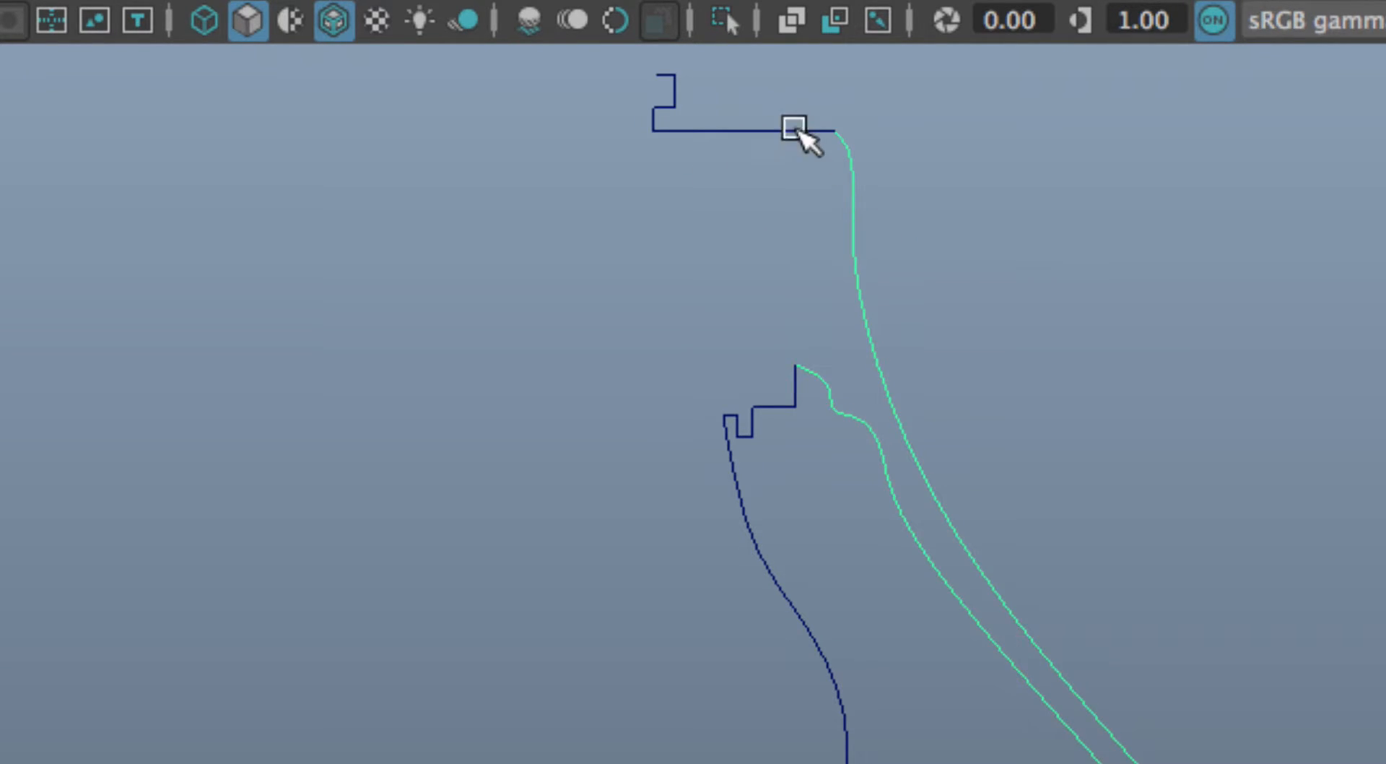
{"action": "left_click", "coordinate": [731, 129]}
{"action": "left_click_drag", "start_coordinate": [806, 191], "coordinate": [910, 230], "text": "shift"}
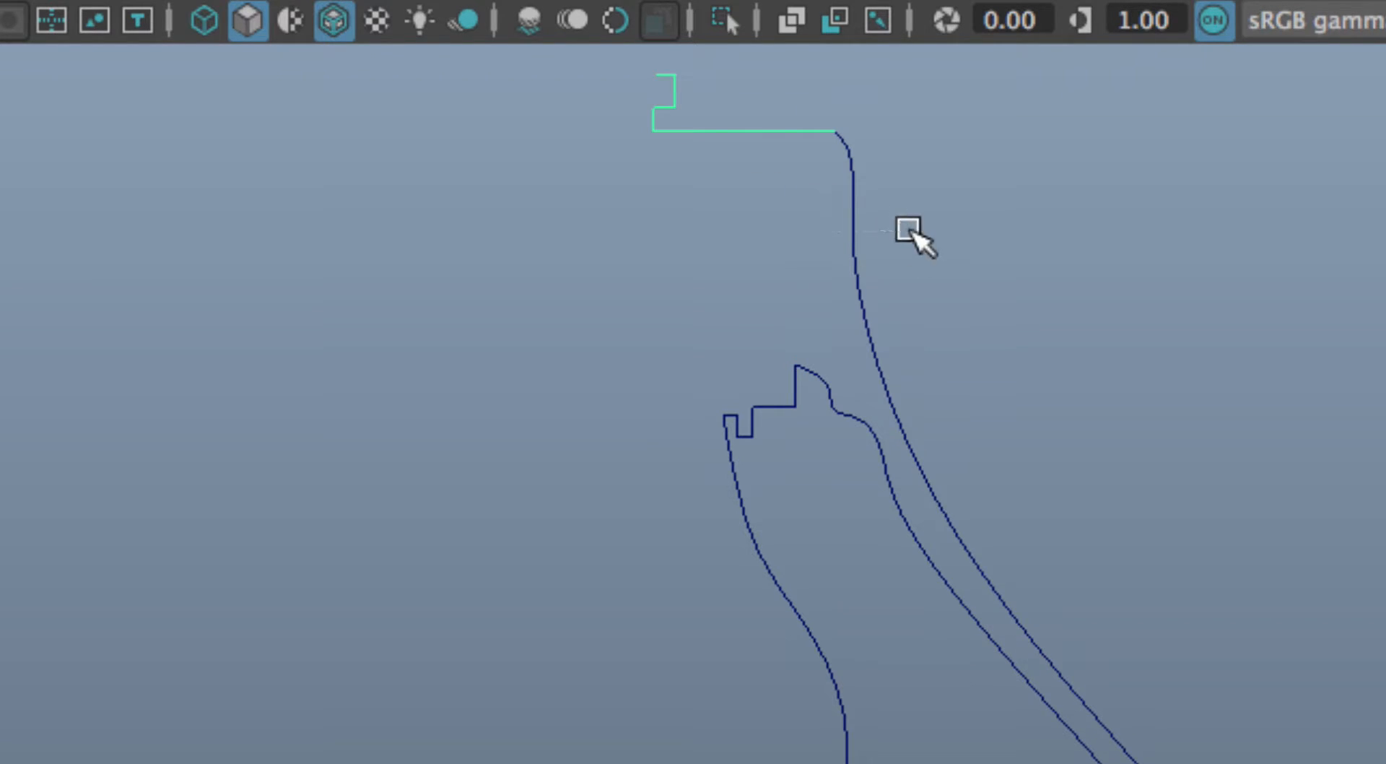
{"action": "left_click_drag", "start_coordinate": [748, 390], "coordinate": [767, 462], "text": "shift"}
{"action": "left_click_drag", "start_coordinate": [719, 561], "coordinate": [824, 594], "text": "shift"}
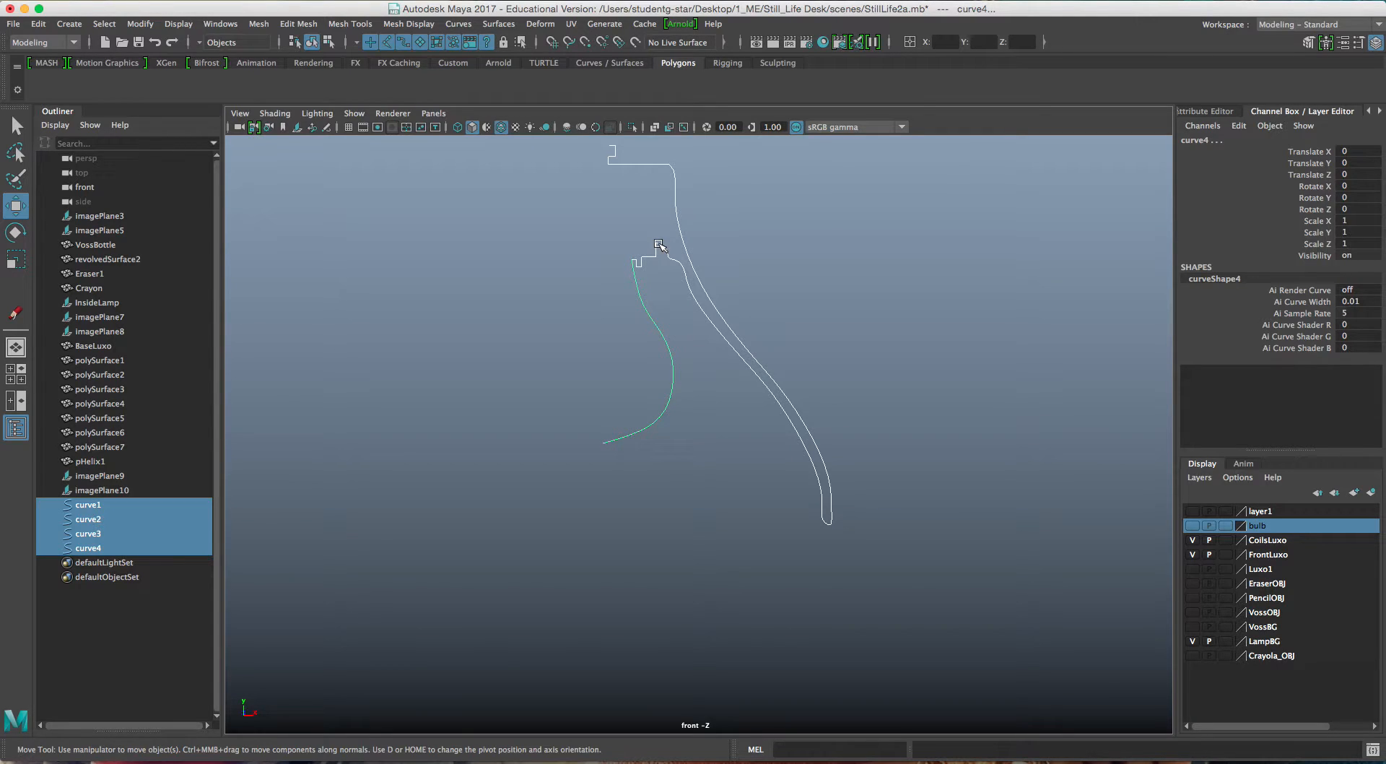
Attach the selected curves into one profile with the Connect method and multiple knots set to Keep.
{"action": "left_click", "coordinate": [459, 24]}
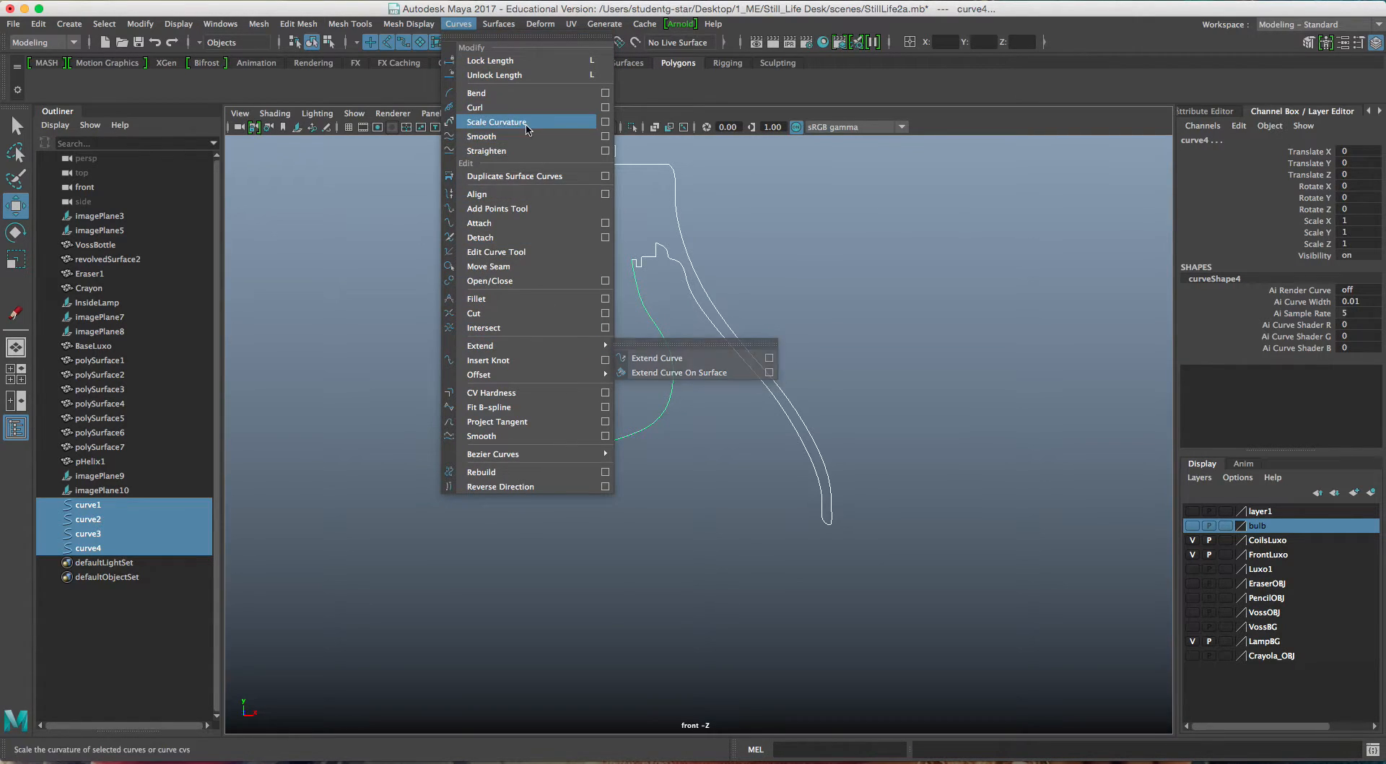
{"action": "left_click", "coordinate": [606, 223]}
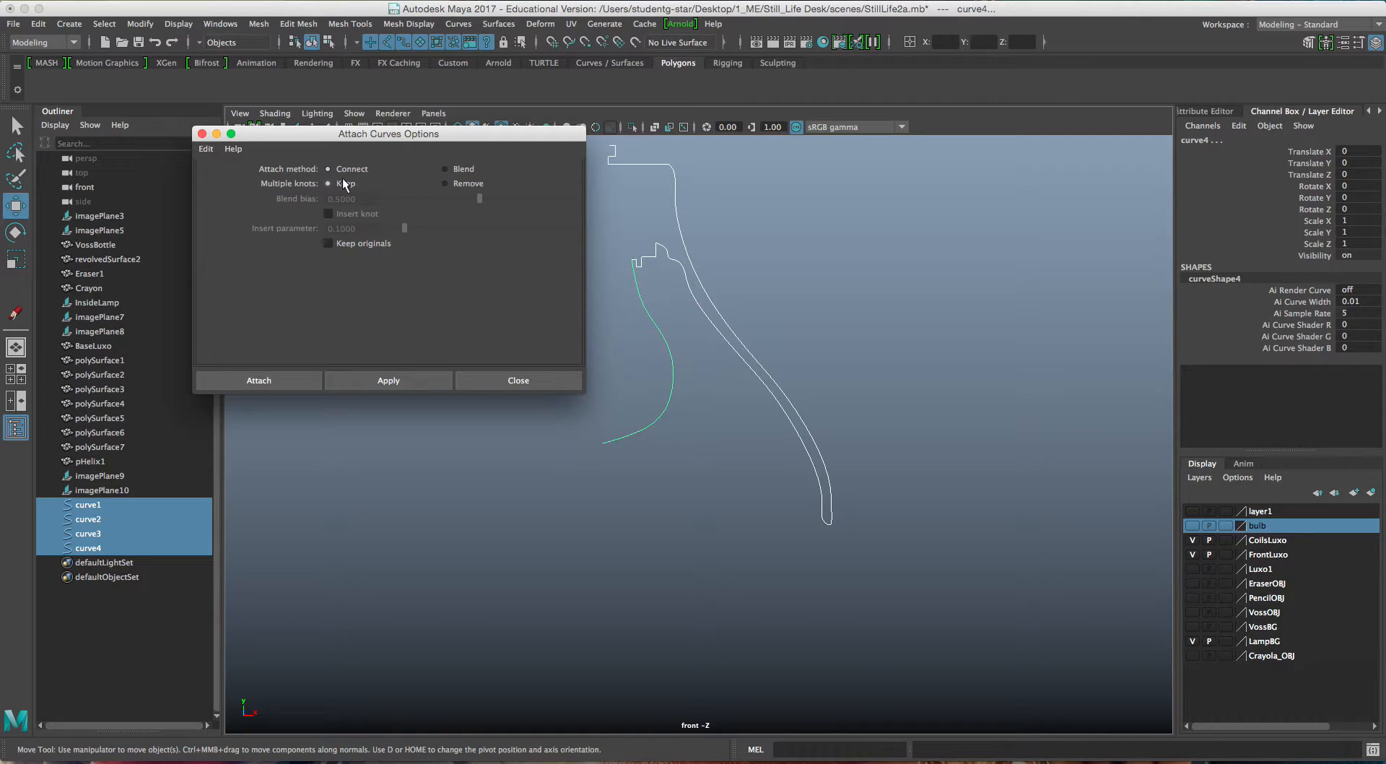
{"action": "left_click", "coordinate": [375, 381]}
{"action": "left_click", "coordinate": [513, 378]}
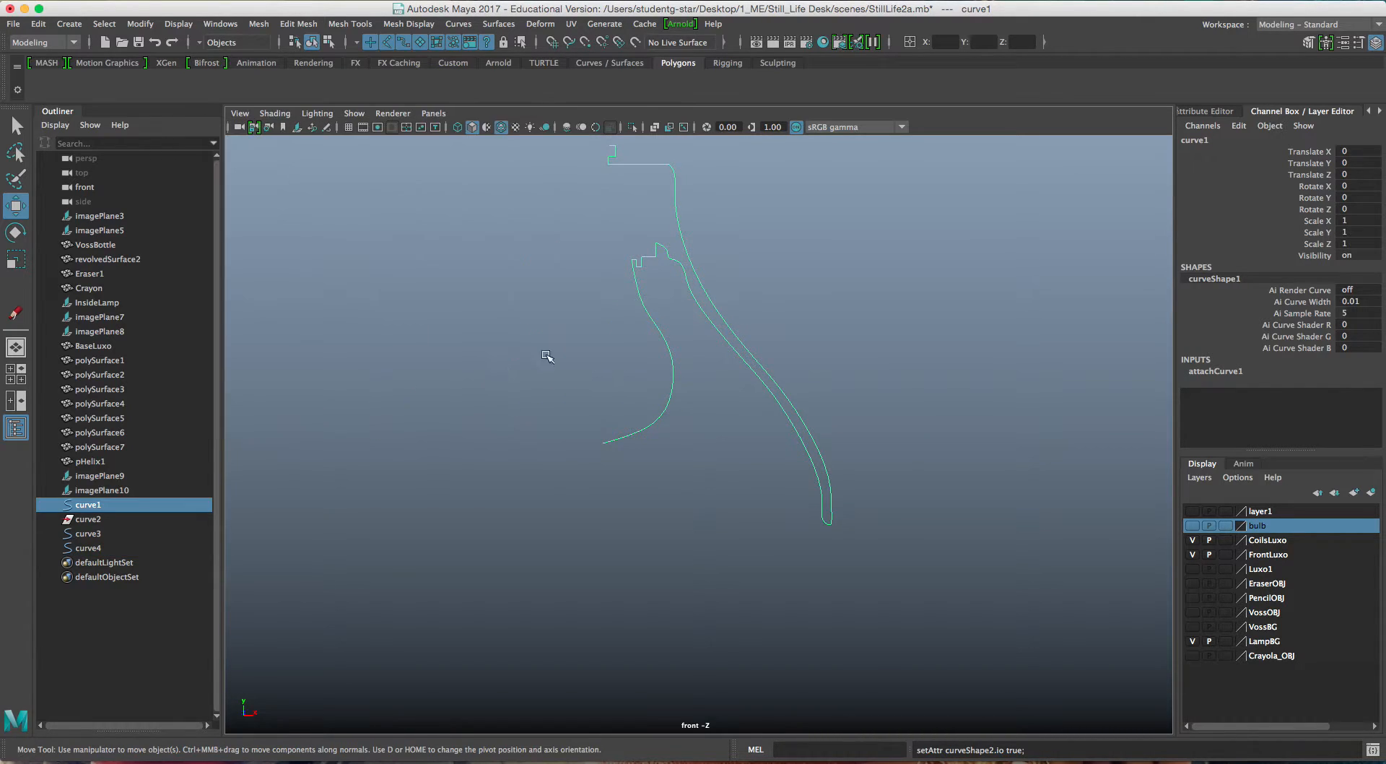
Delete all construction history in the scene and show the bulb reference layer.
{"action": "left_click", "coordinate": [39, 23]}
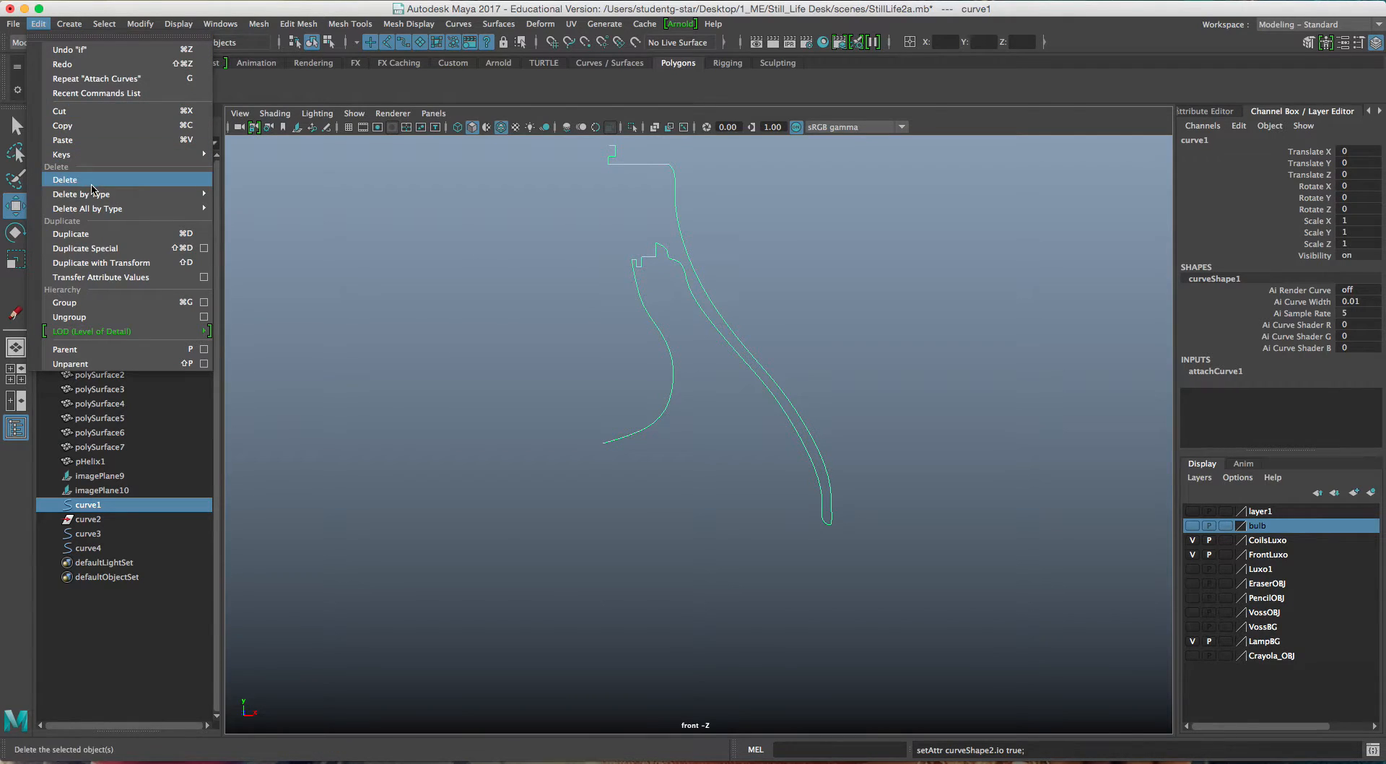
{"action": "left_click", "coordinate": [272, 208]}
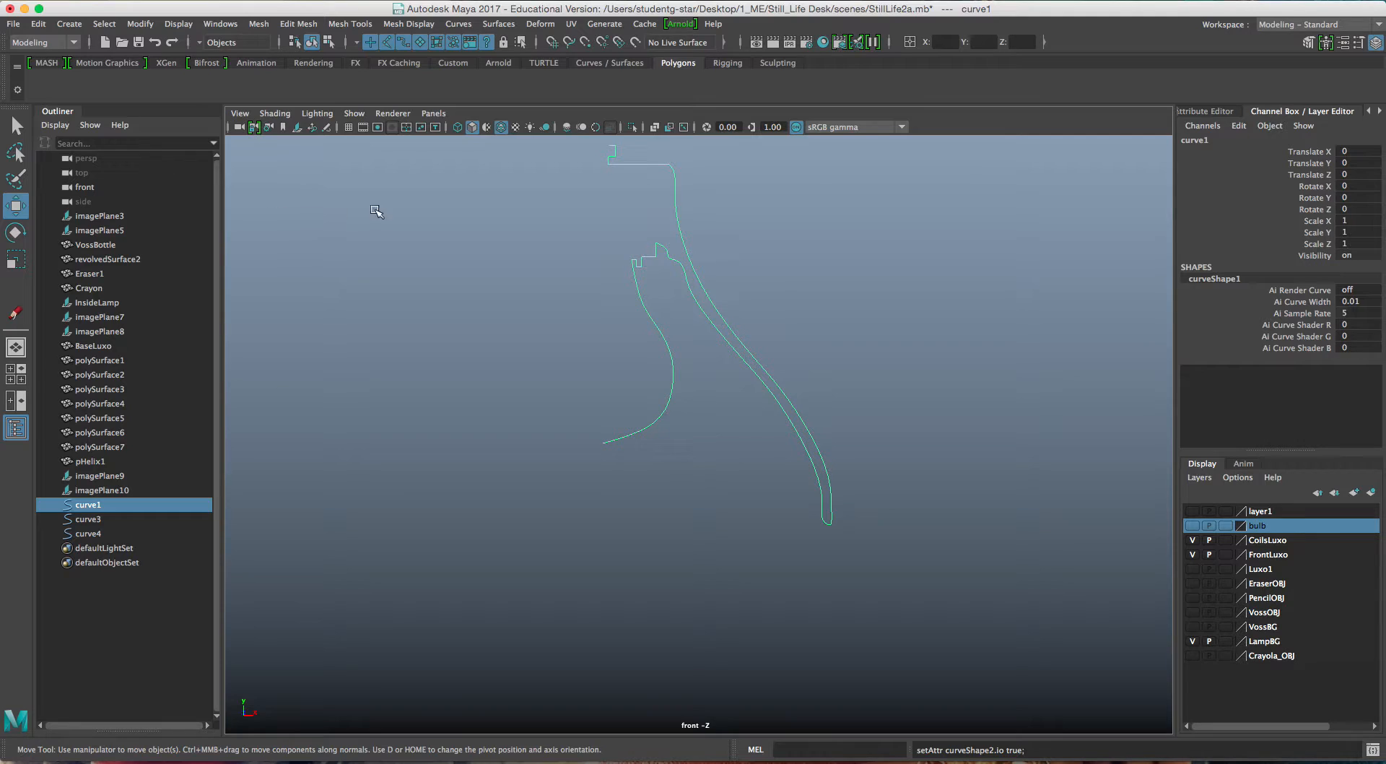
{"action": "left_click", "coordinate": [1192, 525]}
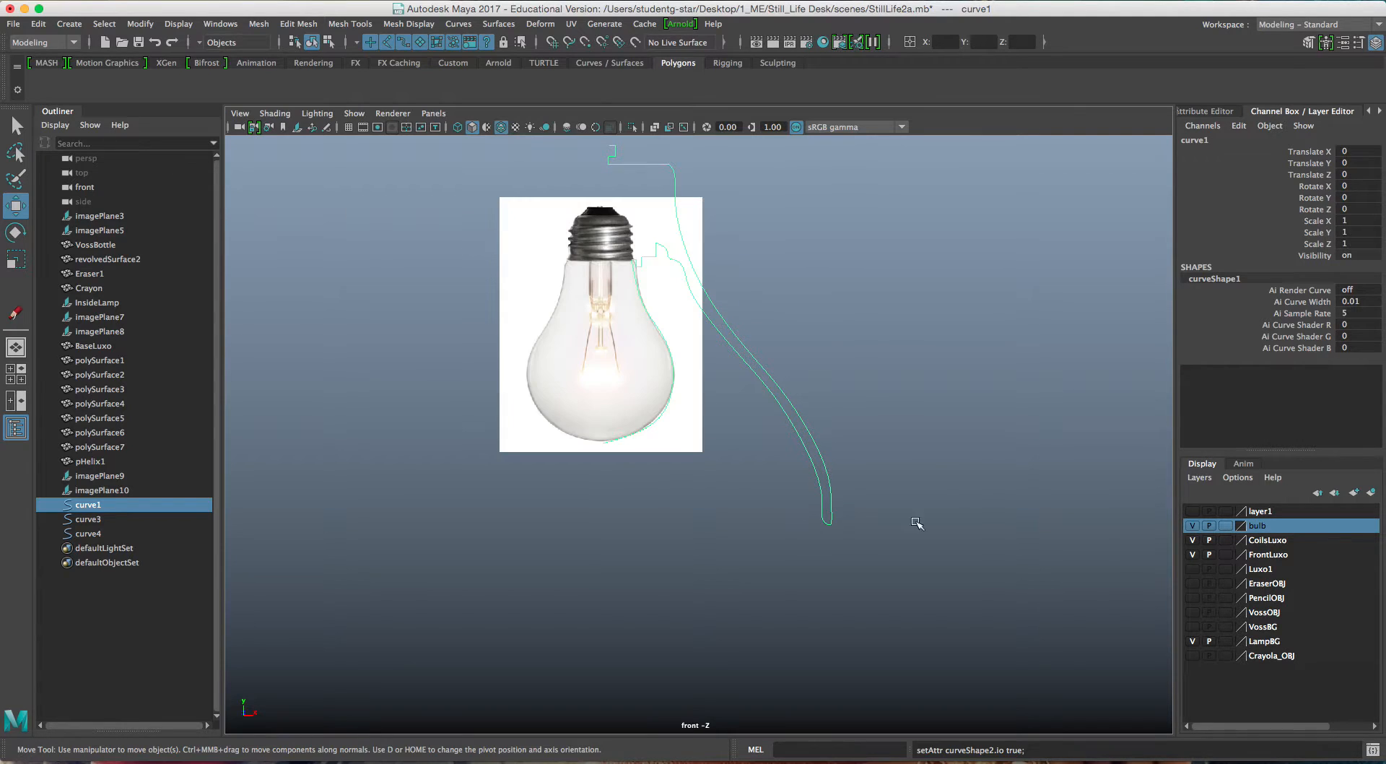
Delete the leftover original bulb curve lying under the attached profile at the bulb's lower edge.
{"action": "scroll", "coordinate": [686, 413], "scroll_direction": "up", "scroll_amount": 6}
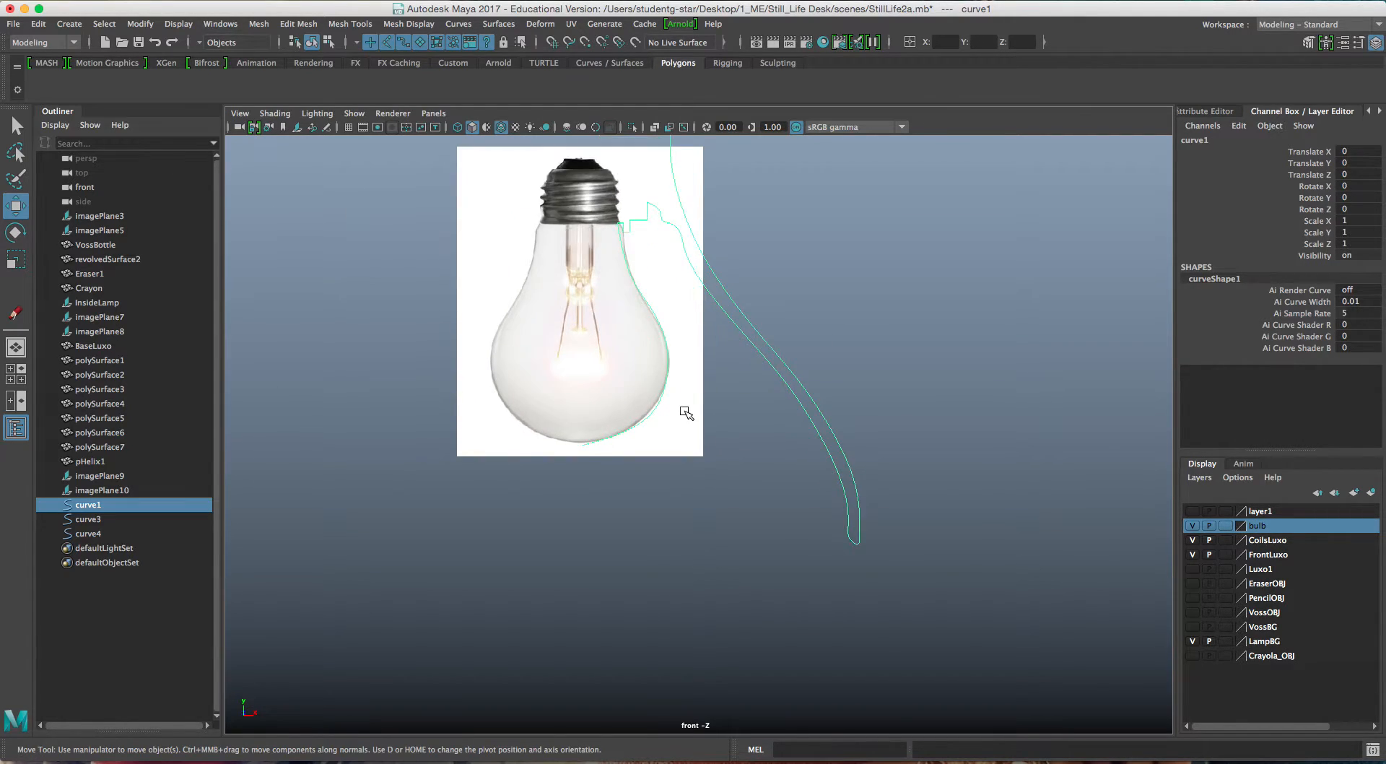
{"action": "right_click_drag", "start_coordinate": [782, 377], "coordinate": [614, 374]}
{"action": "left_click_drag", "start_coordinate": [480, 477], "coordinate": [496, 462]}
{"action": "left_click", "coordinate": [781, 418]}
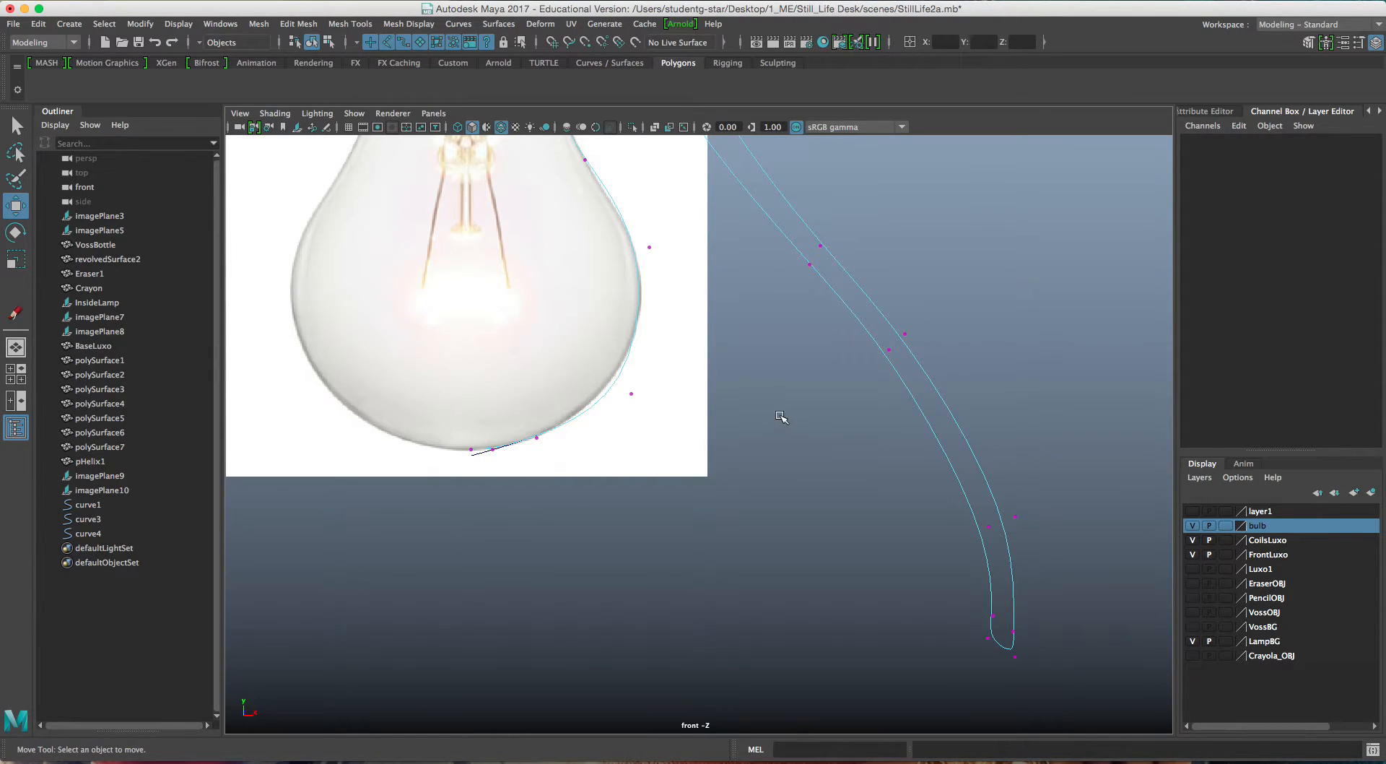
{"action": "right_click_drag", "start_coordinate": [855, 280], "coordinate": [889, 251]}
{"action": "left_click", "coordinate": [887, 253]}
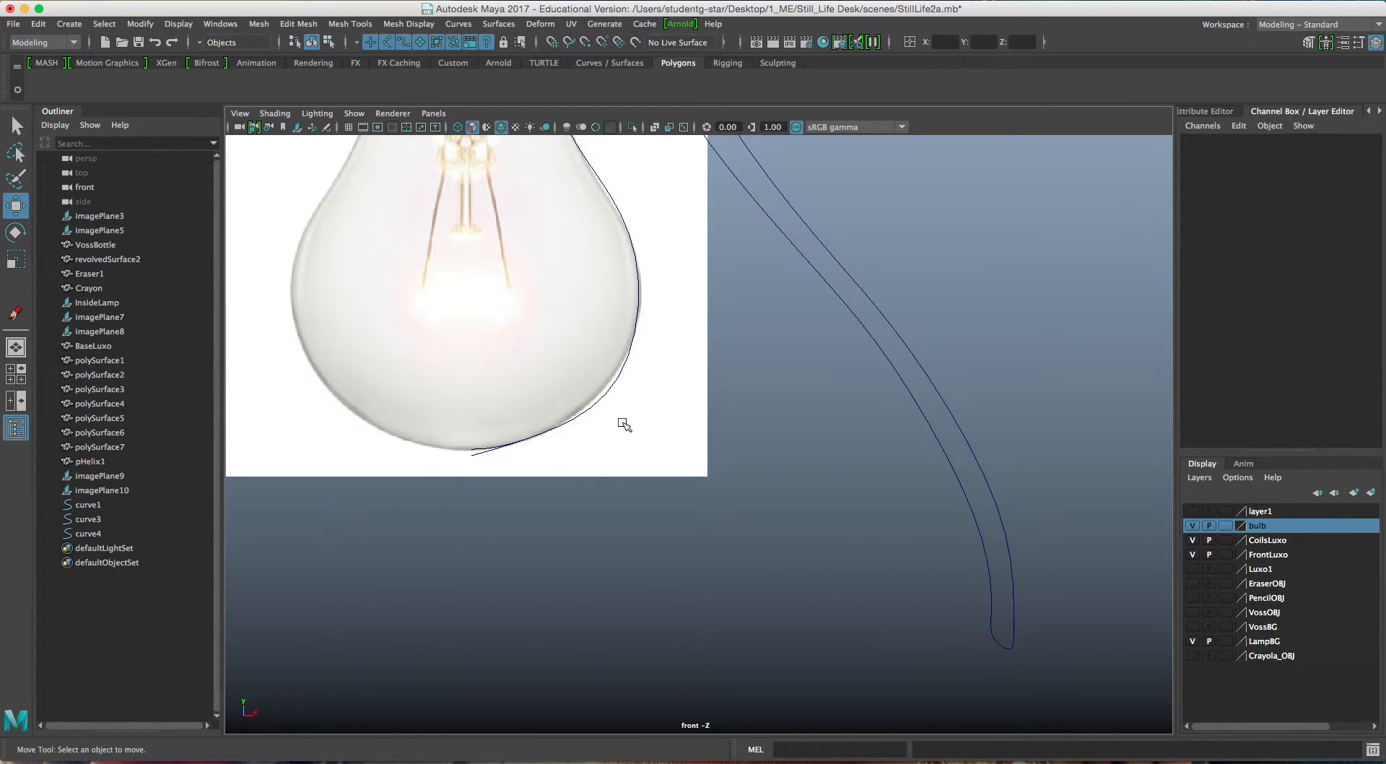
{"action": "left_click", "coordinate": [487, 452]}
{"action": "left_click", "coordinate": [485, 466]}
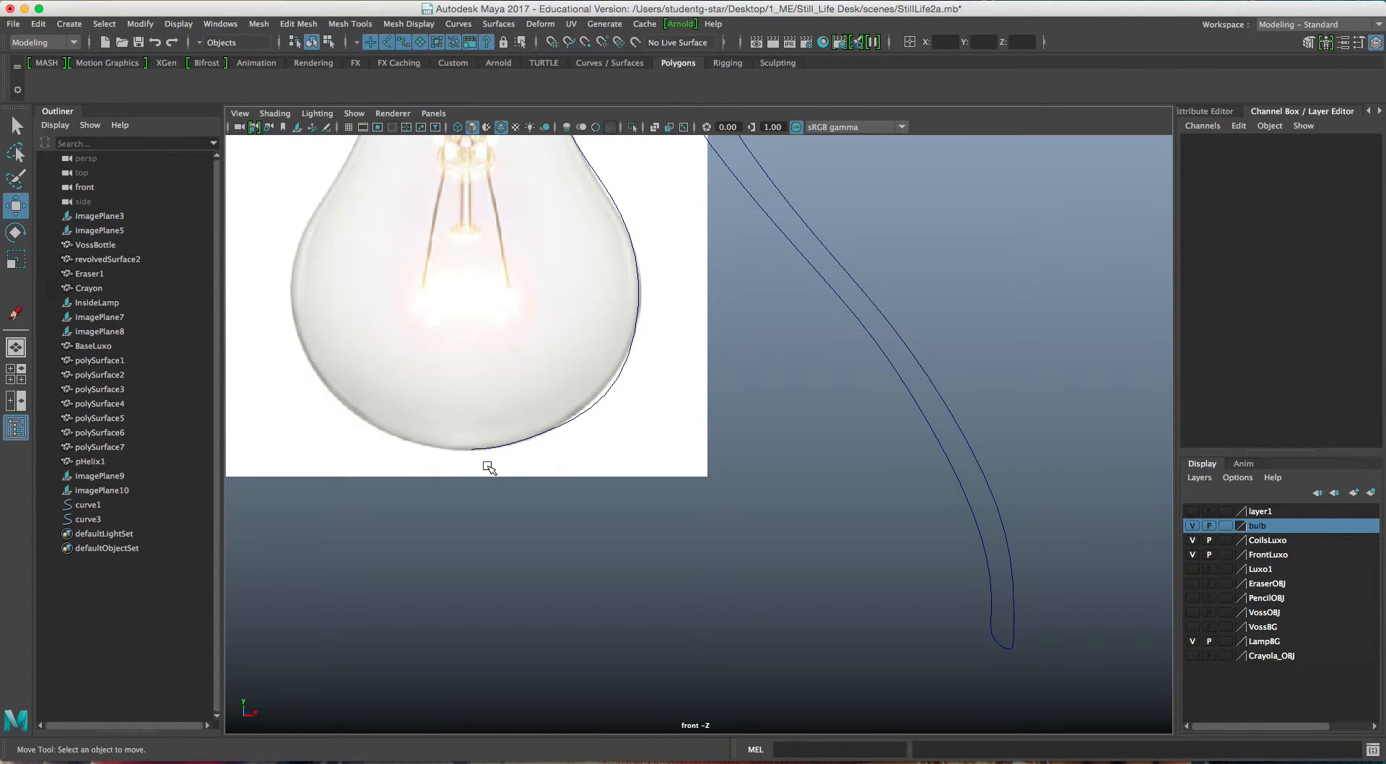
Show the attached profile's control vertices and move those along the bulb's lower and widest parts to follow the glass outline.
{"action": "left_click", "coordinate": [495, 440]}
{"action": "left_click", "coordinate": [614, 389]}
{"action": "right_click_drag", "start_coordinate": [710, 360], "coordinate": [558, 443]}
{"action": "left_click", "coordinate": [539, 439]}
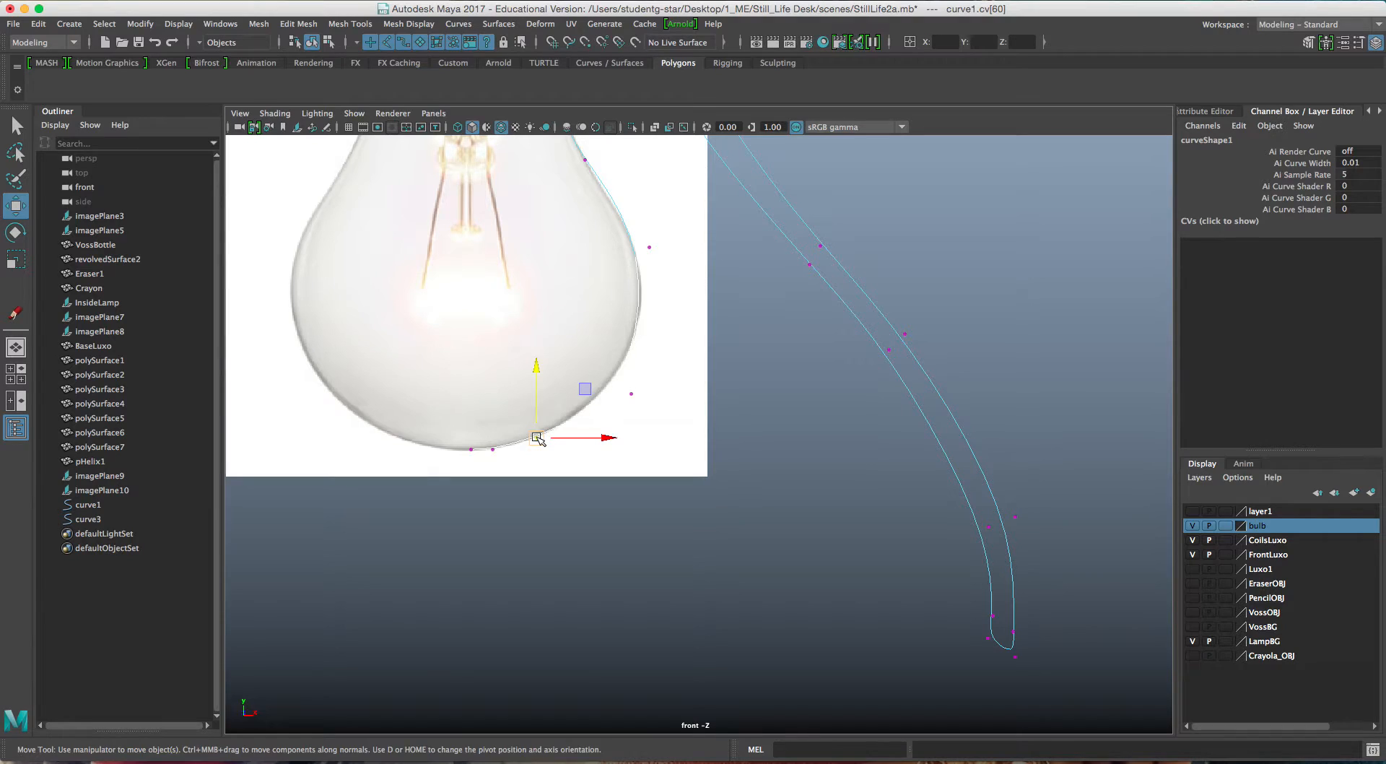
{"action": "left_click", "coordinate": [631, 394]}
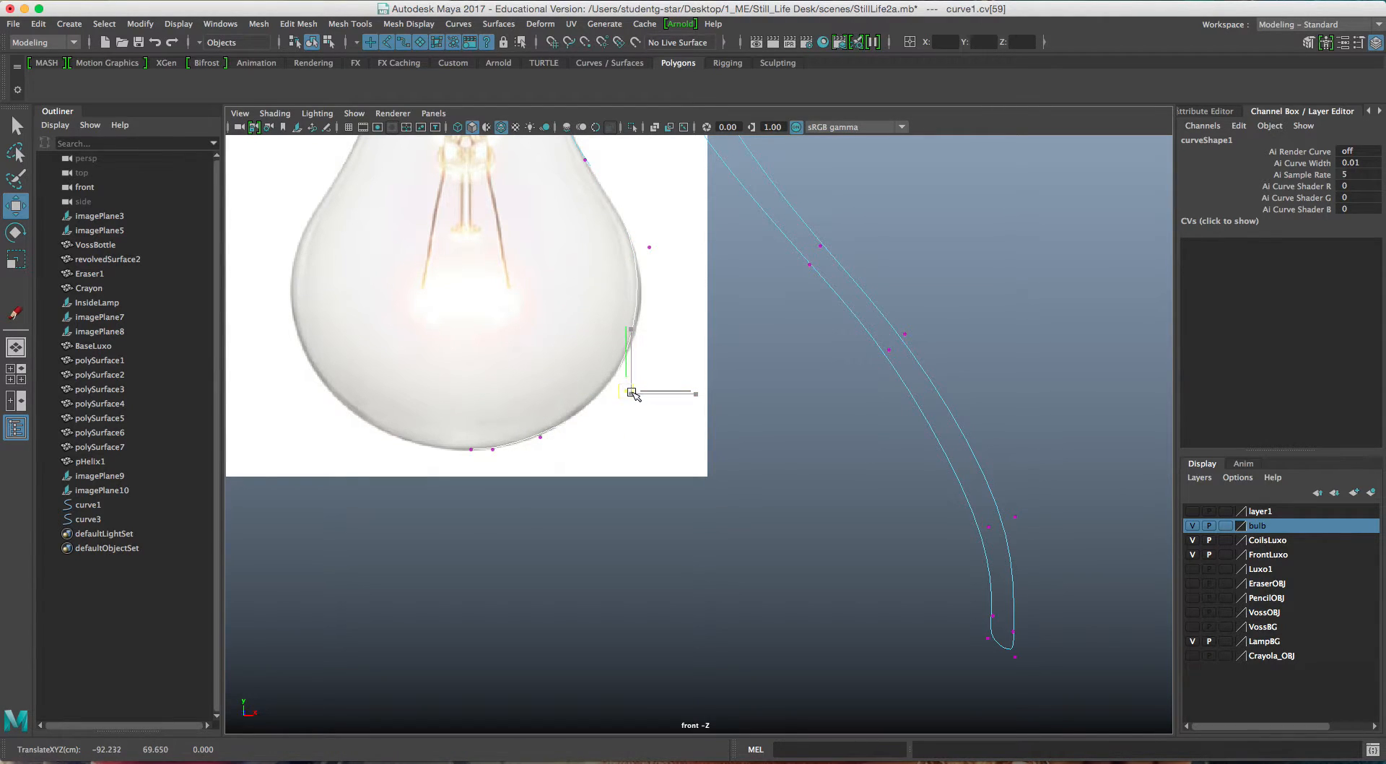
{"action": "left_click", "coordinate": [652, 248]}
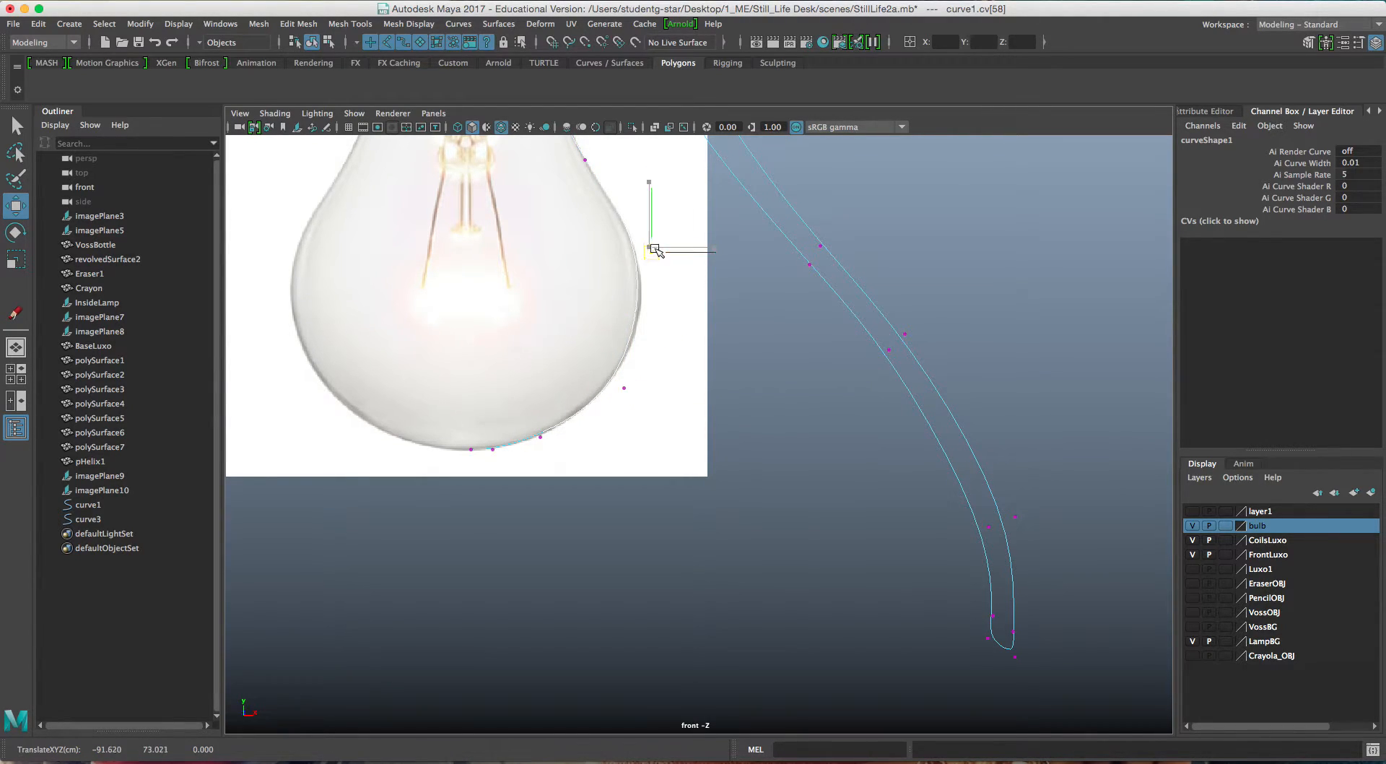
Adjust the control vertices near the bulb's lower tip and on its upper side to match the reference image.
{"action": "left_click", "coordinate": [512, 450]}
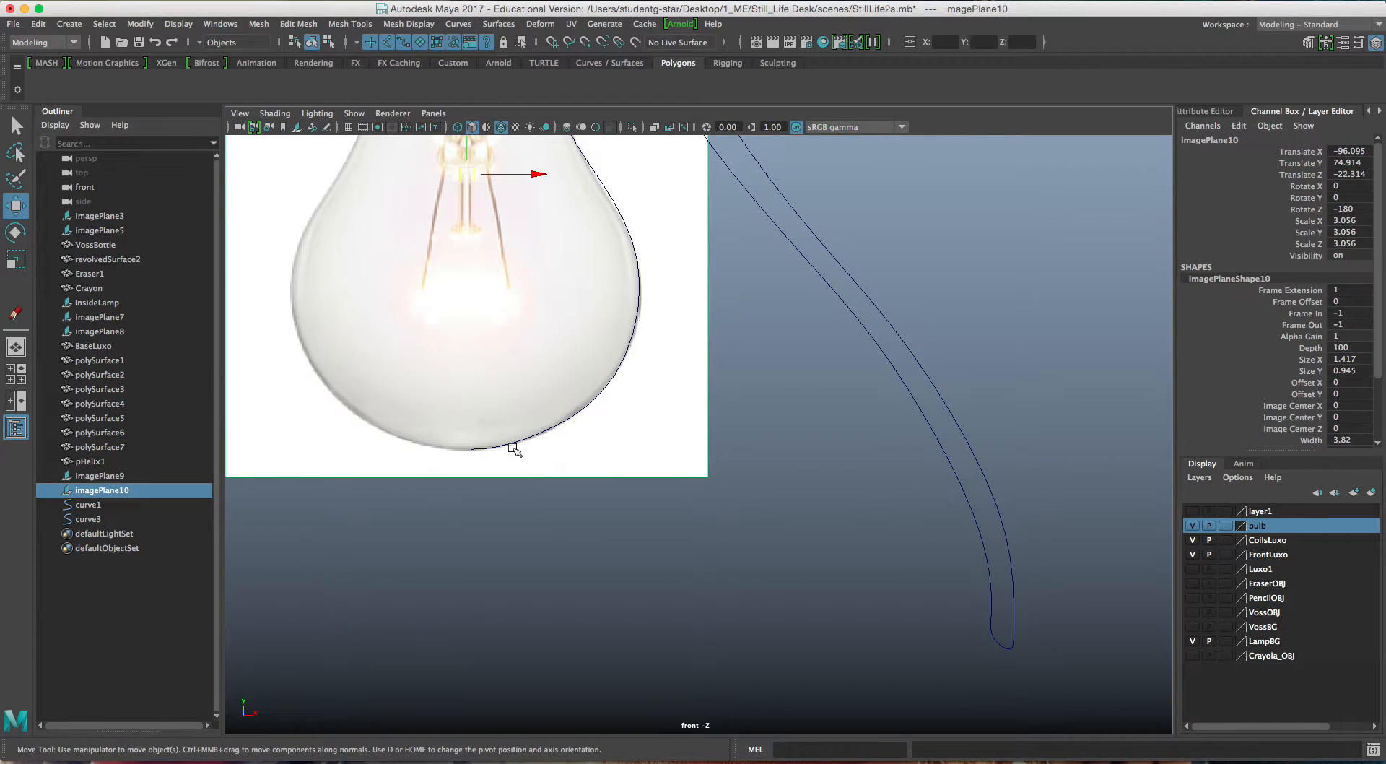
{"action": "key", "text": "ctrl+z"}
{"action": "left_click", "coordinate": [496, 448]}
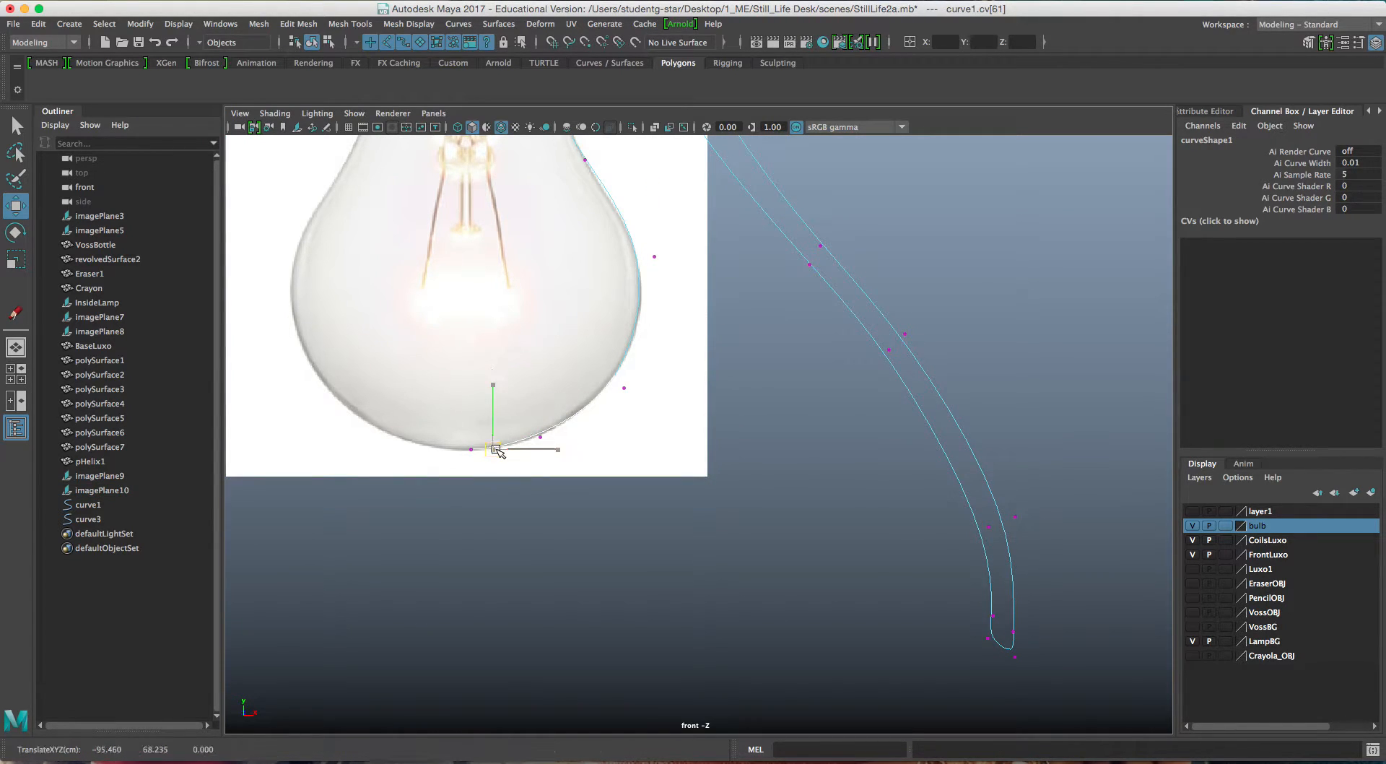
{"action": "middle_click_drag", "start_coordinate": [650, 331], "coordinate": [650, 462], "text": "alt"}
{"action": "left_click", "coordinate": [586, 294]}
{"action": "key", "text": "ctrl+z"}
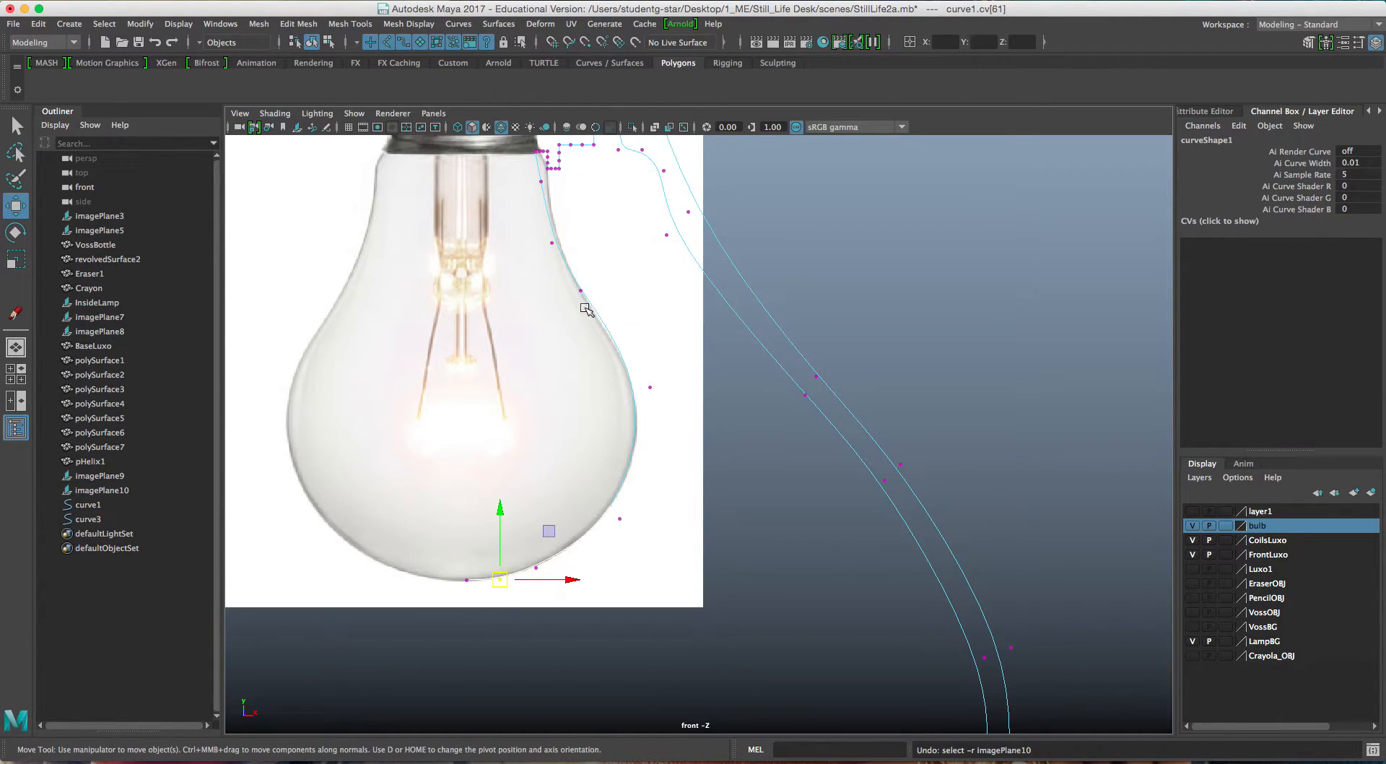
{"action": "left_click", "coordinate": [583, 291]}
{"action": "left_click_drag", "start_coordinate": [584, 291], "coordinate": [583, 292]}
{"action": "middle_click_drag", "start_coordinate": [584, 292], "coordinate": [636, 419], "text": "alt"}
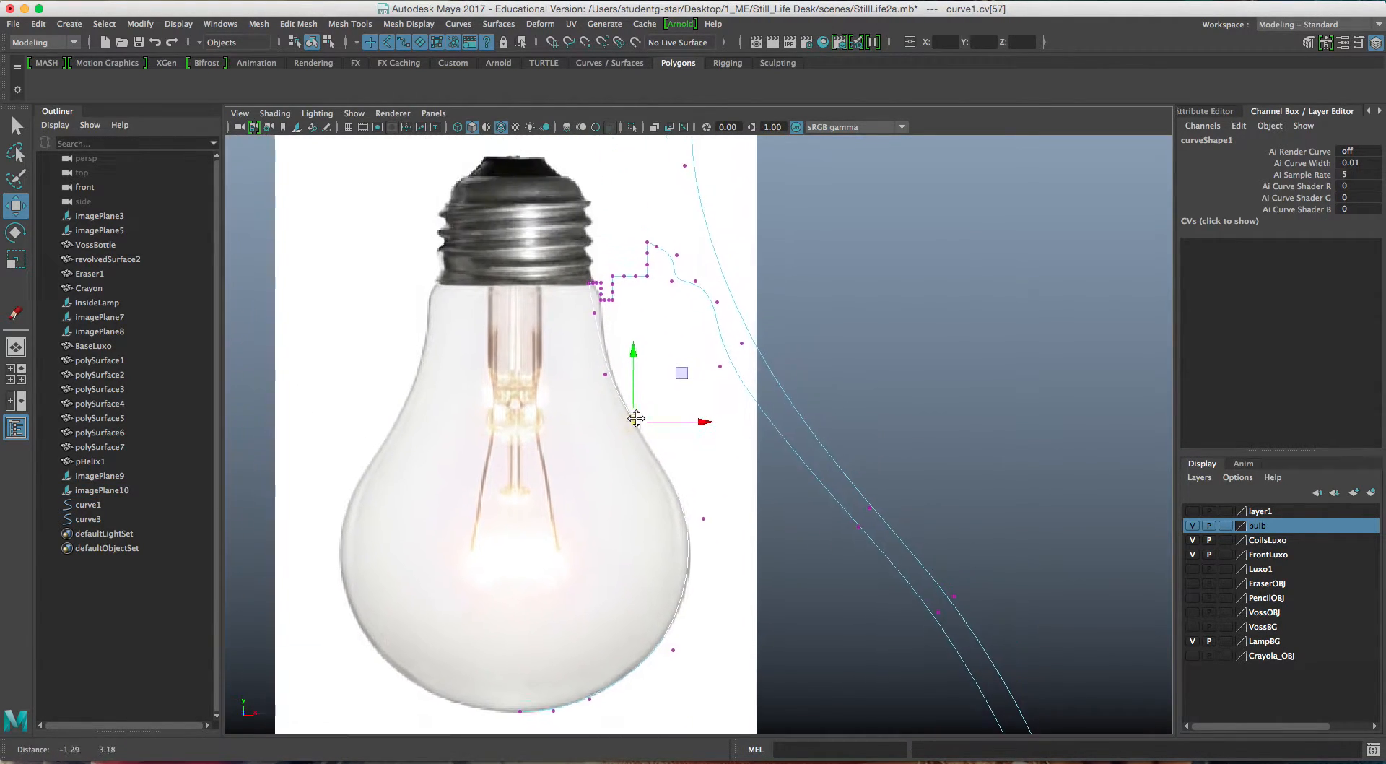
Try to move the control vertices on the stepped part beside the bulb's screw base.
{"action": "scroll", "coordinate": [636, 418], "scroll_direction": "up", "scroll_amount": 5}
{"action": "middle_click_drag", "start_coordinate": [573, 209], "coordinate": [646, 357], "text": "alt"}
{"action": "scroll", "coordinate": [613, 331], "scroll_direction": "up", "scroll_amount": 1}
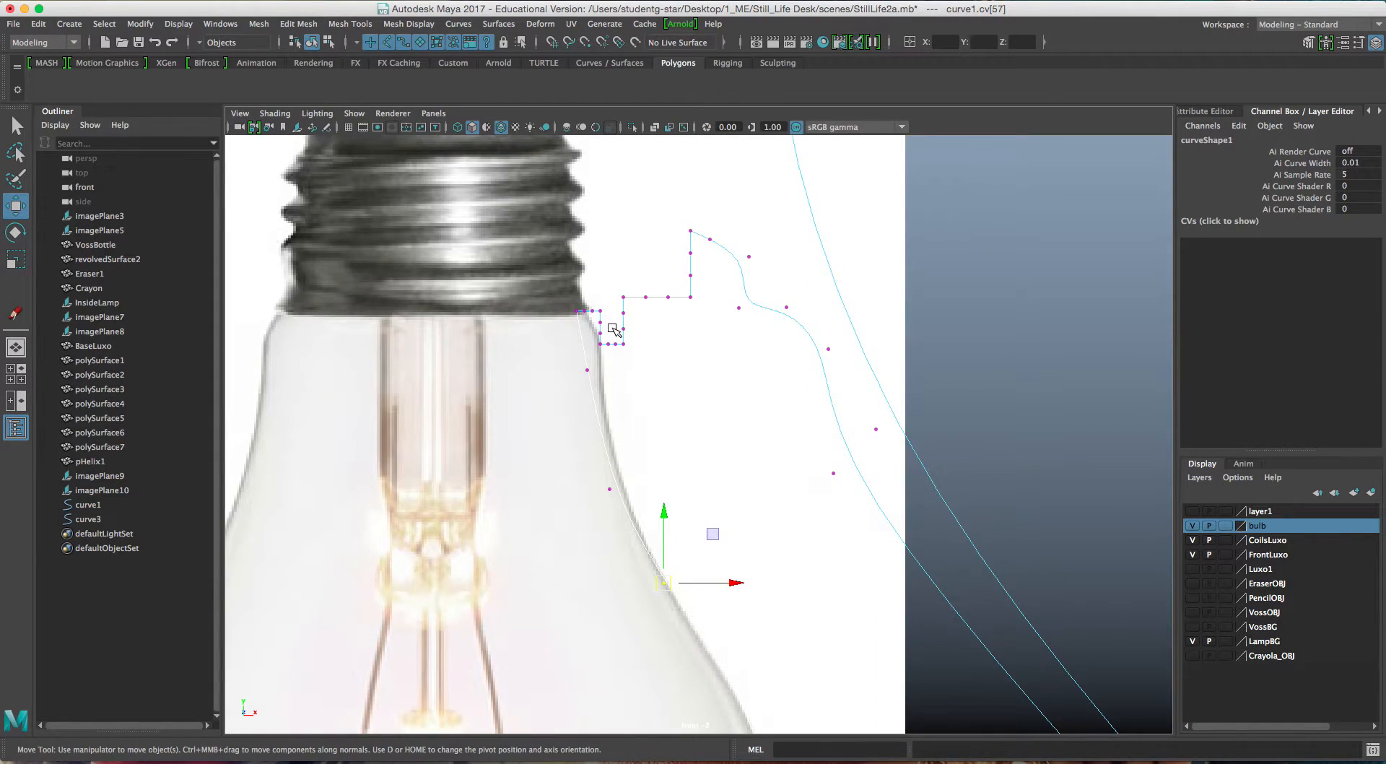
{"action": "left_click_drag", "start_coordinate": [654, 394], "coordinate": [570, 290]}
{"action": "left_click_drag", "start_coordinate": [691, 337], "coordinate": [691, 337]}
{"action": "key", "text": "ctrl+z"}
Center the attached profile curve's pivot and delete the leftover linear curve at the bulb's neck.
{"action": "right_click_drag", "start_coordinate": [692, 242], "coordinate": [722, 246]}
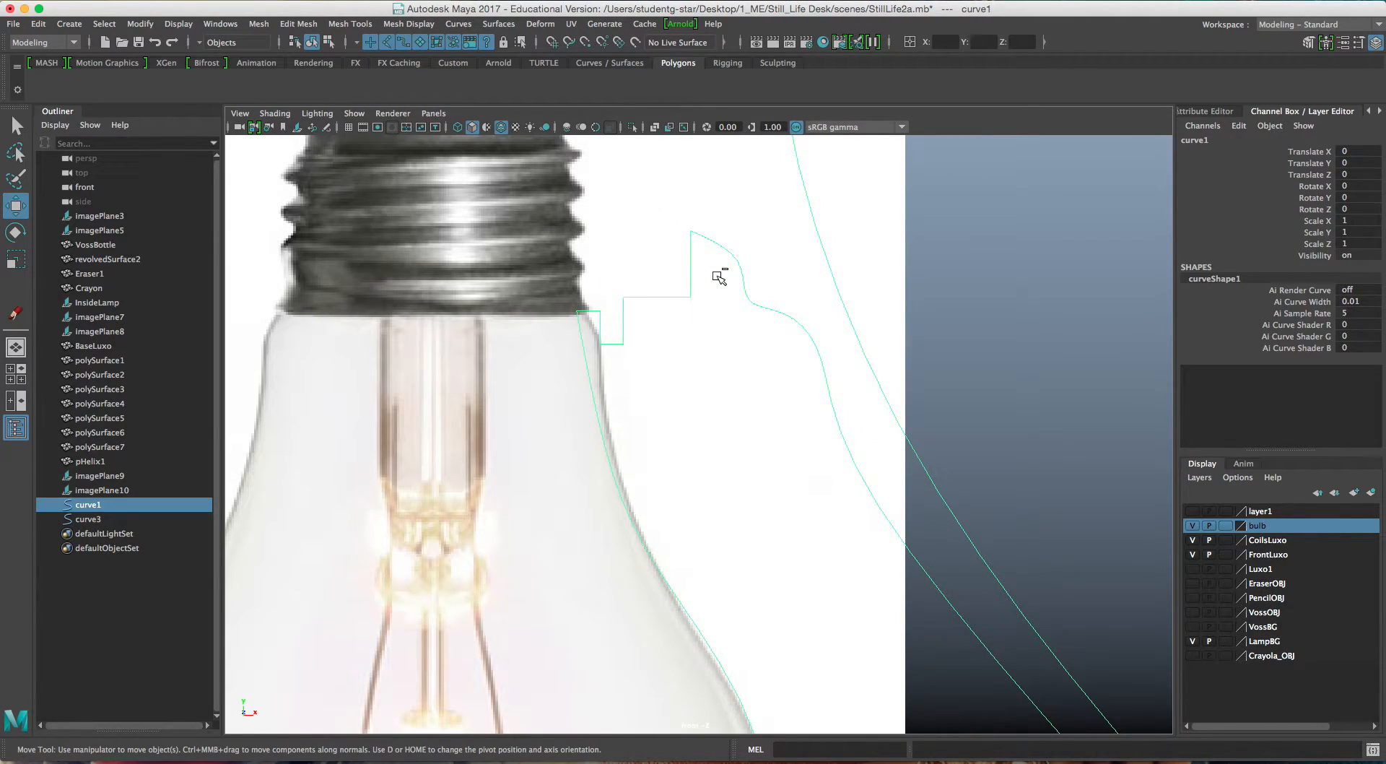
{"action": "scroll", "coordinate": [720, 280], "scroll_direction": "down", "scroll_amount": 3}
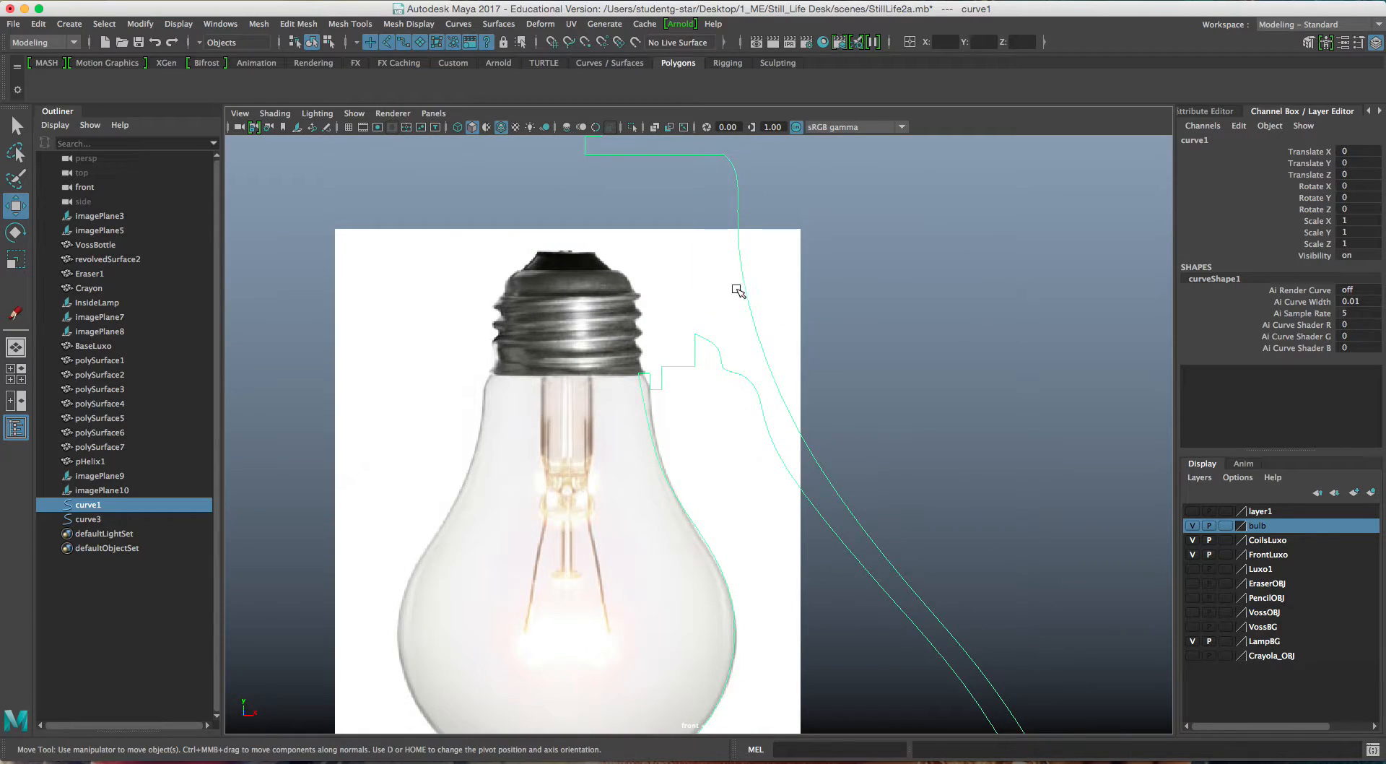
{"action": "scroll", "coordinate": [740, 279], "scroll_direction": "down", "scroll_amount": 3}
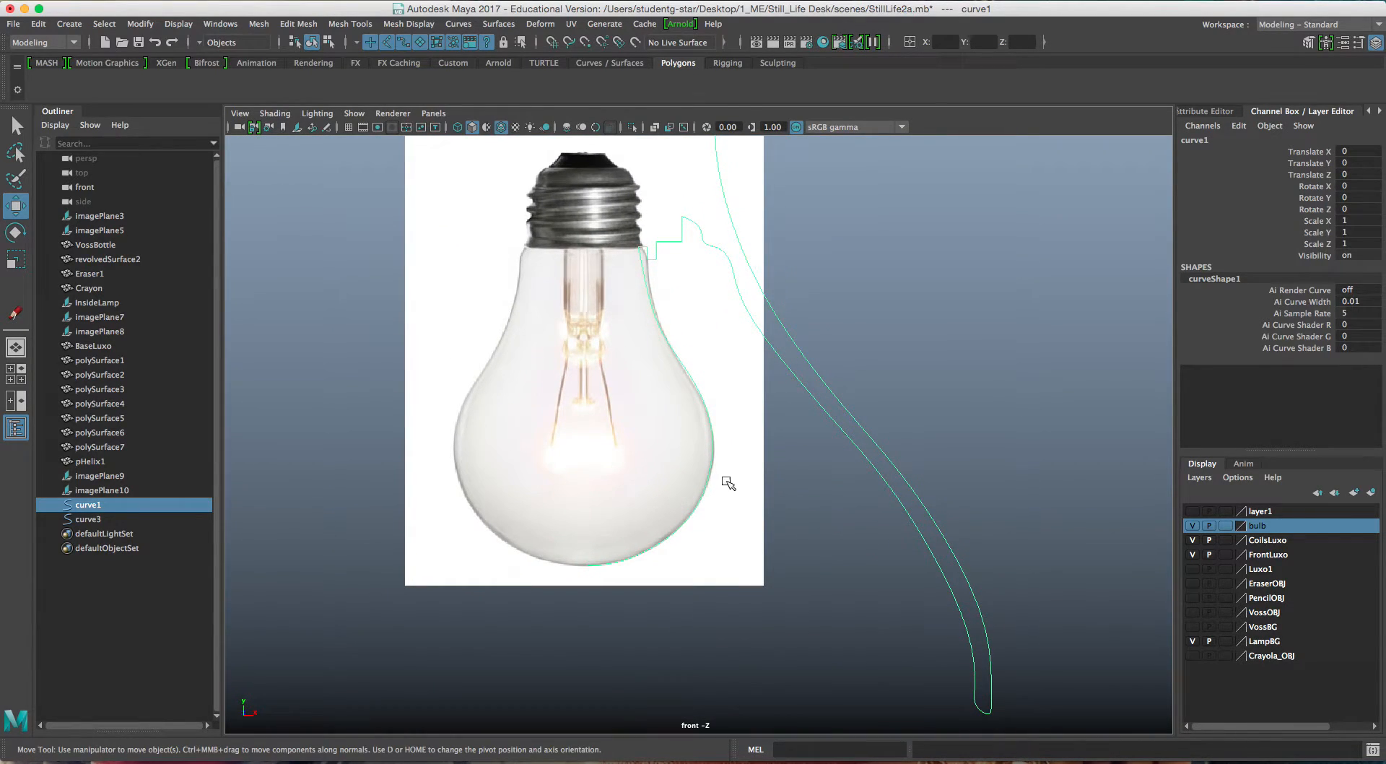
{"action": "key", "text": "space"}
{"action": "left_click", "coordinate": [685, 387]}
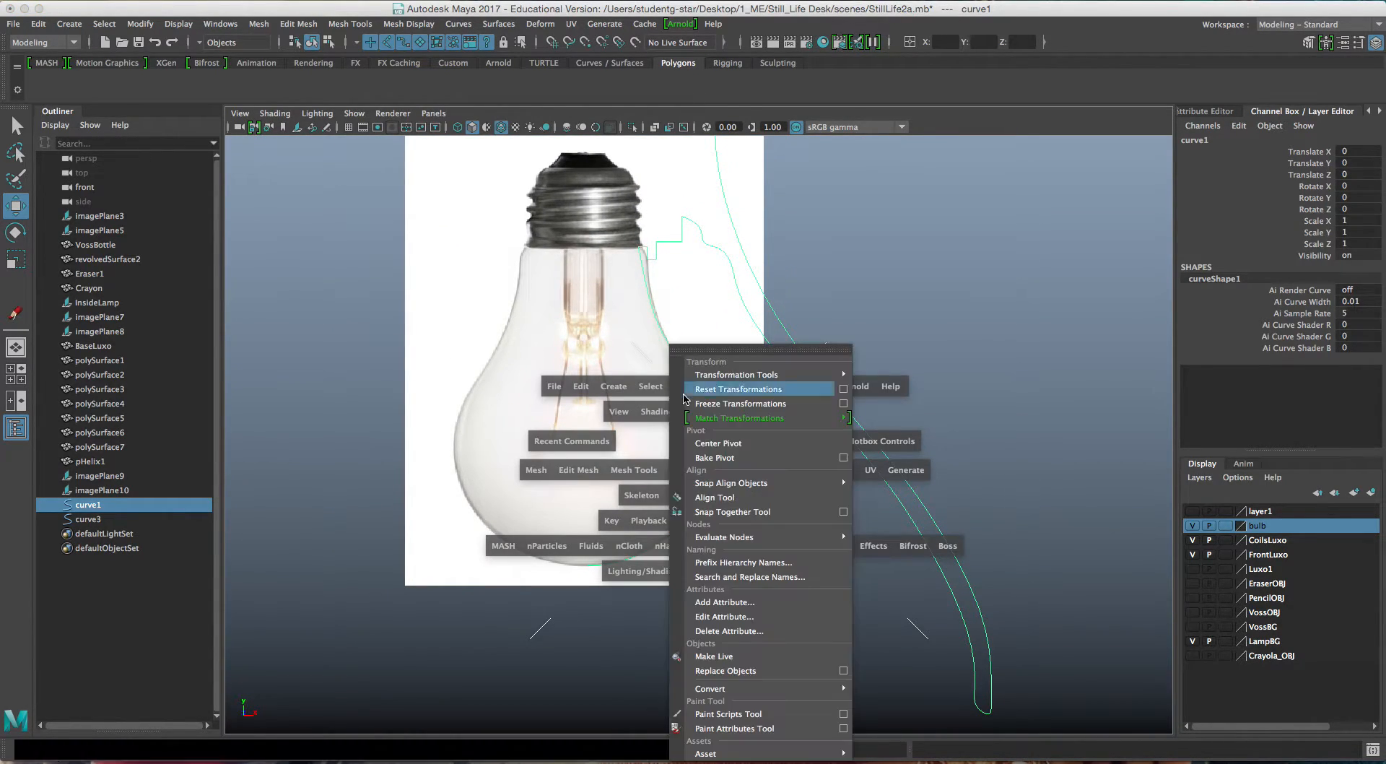
{"action": "left_click", "coordinate": [699, 441]}
{"action": "left_click_drag", "start_coordinate": [825, 379], "coordinate": [862, 379]}
{"action": "key", "text": "z"}
{"action": "left_click", "coordinate": [681, 237]}
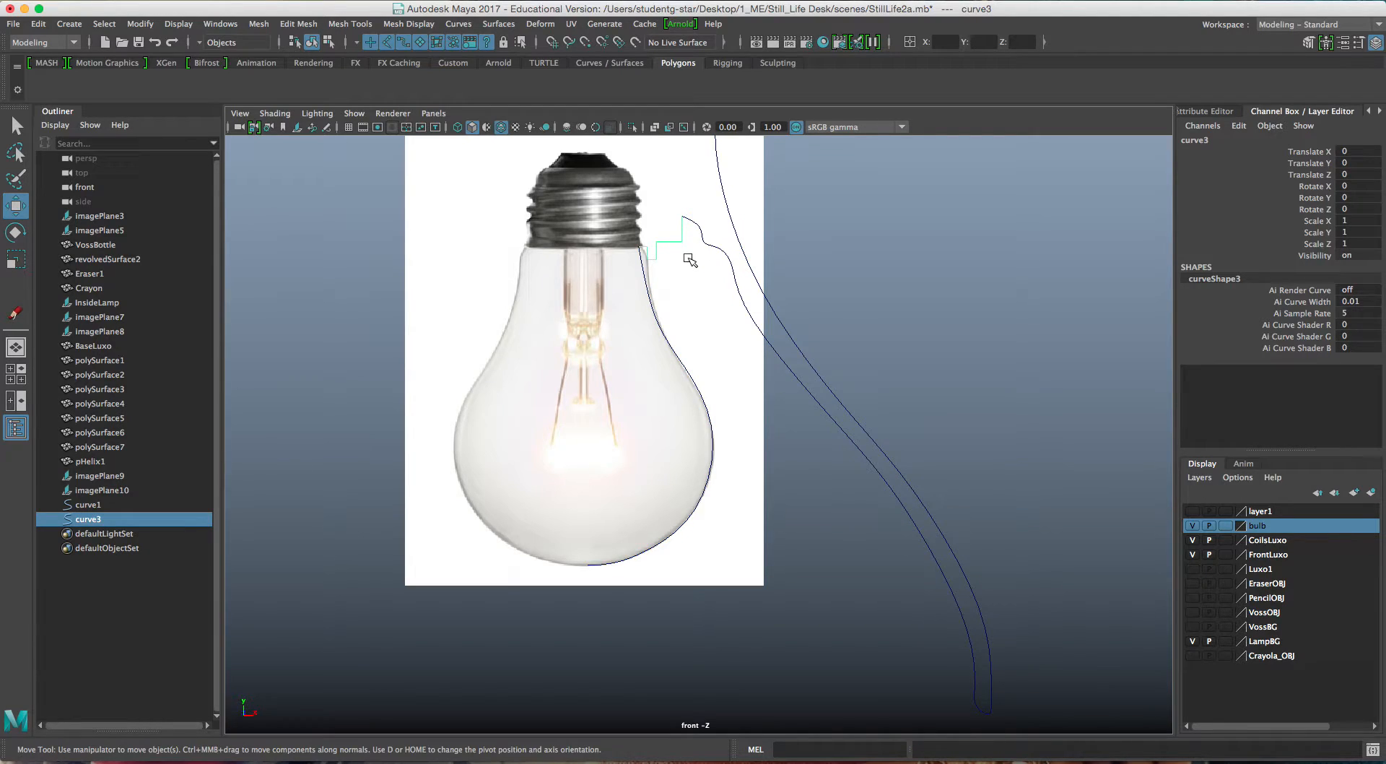
{"action": "key", "text": "Delete"}
Move the profile's stepped control vertices beside the screw base outward to meet the glass edge, and adjust the vertex just below them.
{"action": "left_click", "coordinate": [657, 250]}
{"action": "right_click_drag", "start_coordinate": [874, 233], "coordinate": [816, 227]}
{"action": "middle_click_drag", "start_coordinate": [768, 237], "coordinate": [811, 347], "text": "alt"}
{"action": "scroll", "coordinate": [810, 346], "scroll_direction": "up", "scroll_amount": 7}
{"action": "middle_click_drag", "start_coordinate": [681, 309], "coordinate": [680, 423], "text": "alt"}
{"action": "scroll", "coordinate": [680, 423], "scroll_direction": "up", "scroll_amount": 4}
{"action": "left_click_drag", "start_coordinate": [576, 259], "coordinate": [736, 449]}
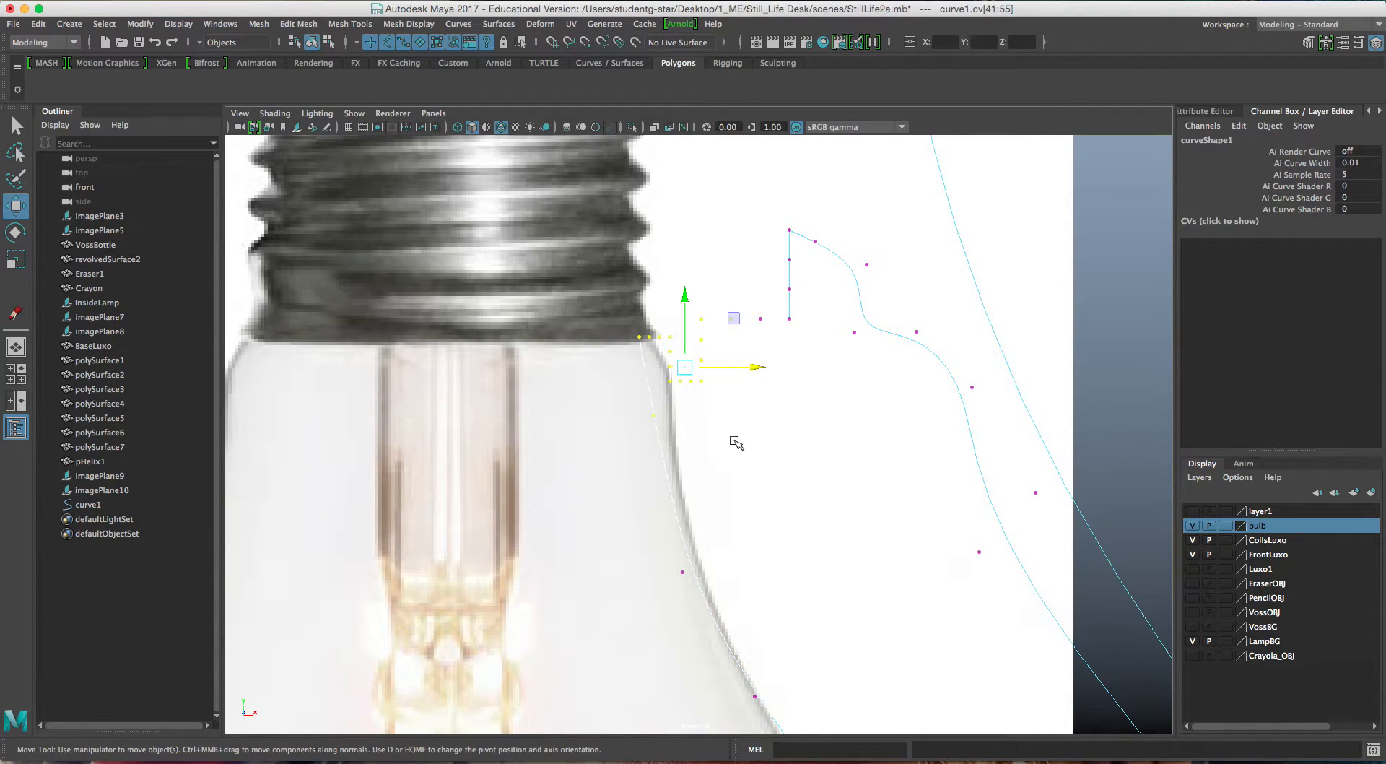
{"action": "left_click_drag", "start_coordinate": [764, 369], "coordinate": [777, 365]}
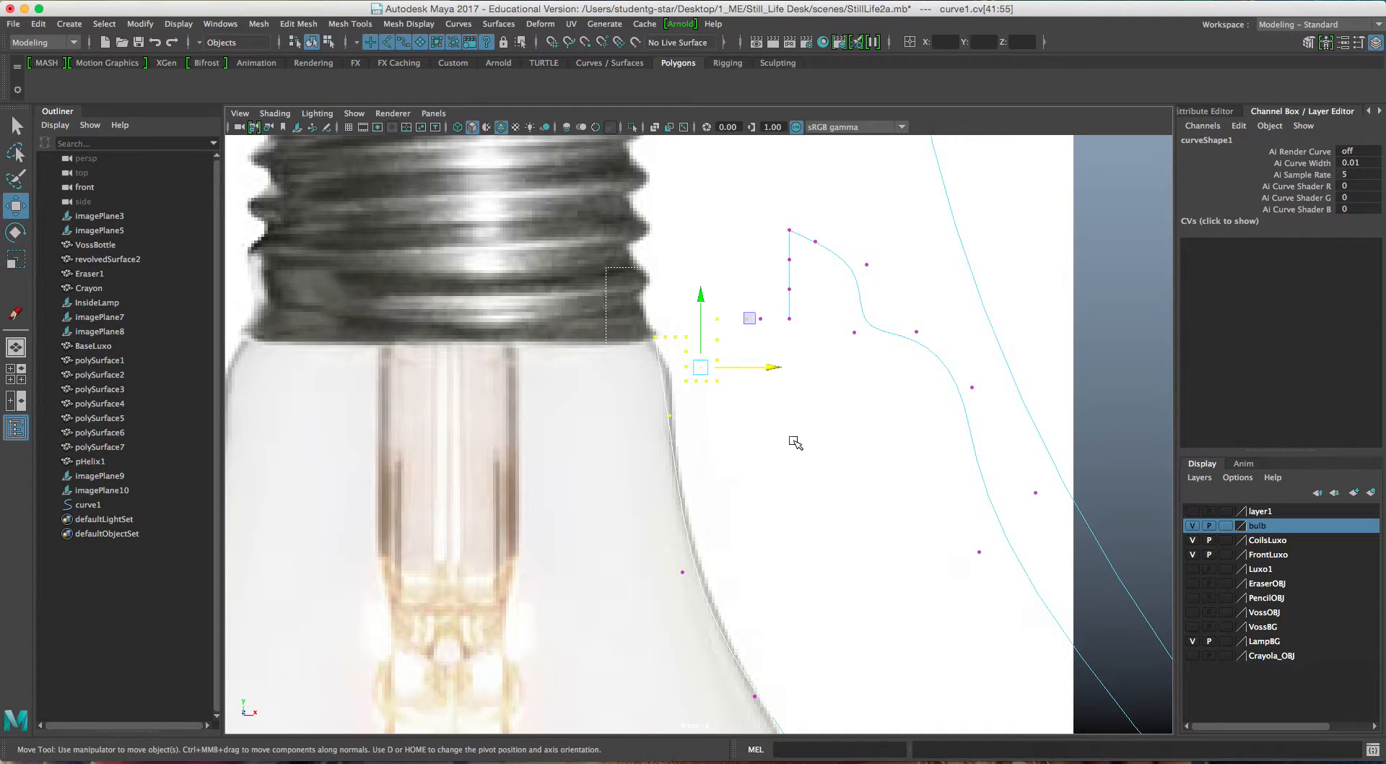
{"action": "left_click_drag", "start_coordinate": [770, 433], "coordinate": [770, 436]}
{"action": "left_click_drag", "start_coordinate": [783, 366], "coordinate": [790, 366]}
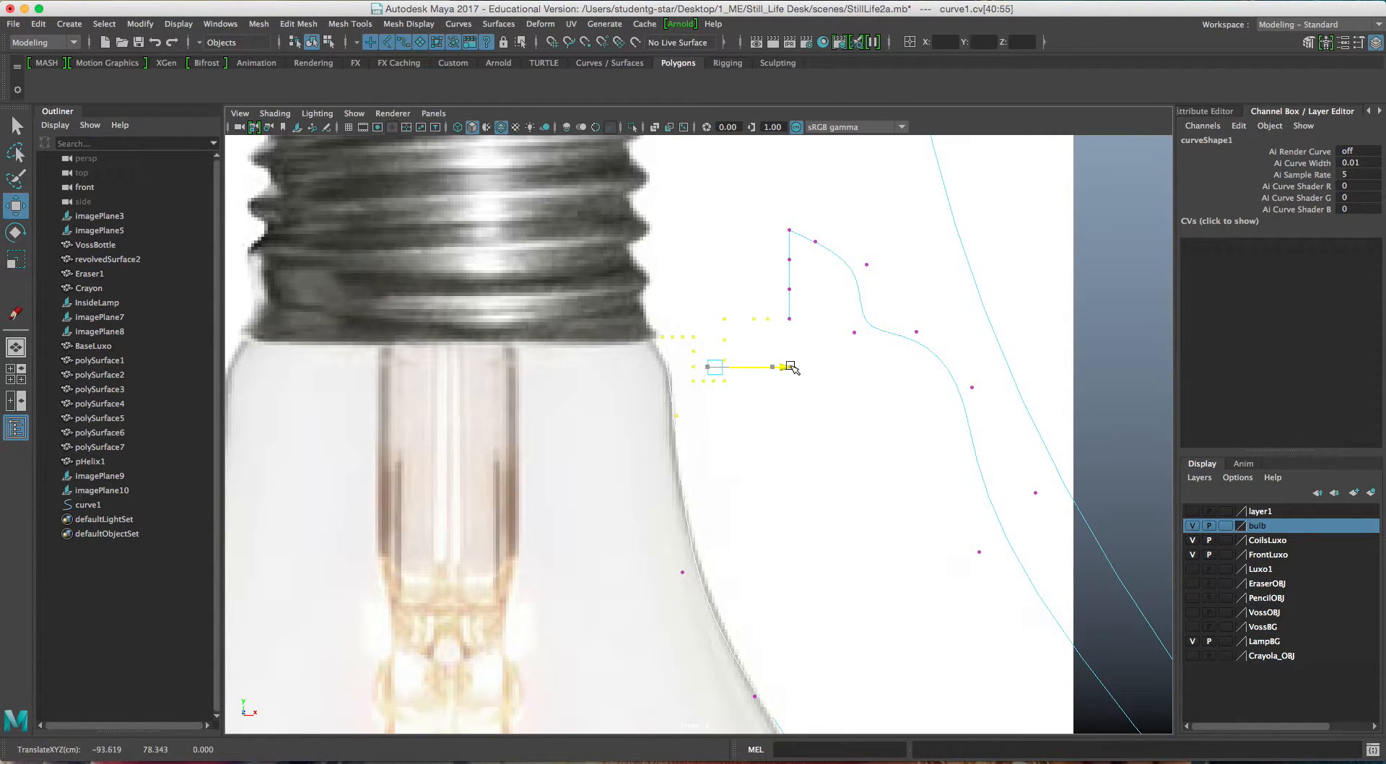
{"action": "left_click", "coordinate": [675, 416]}
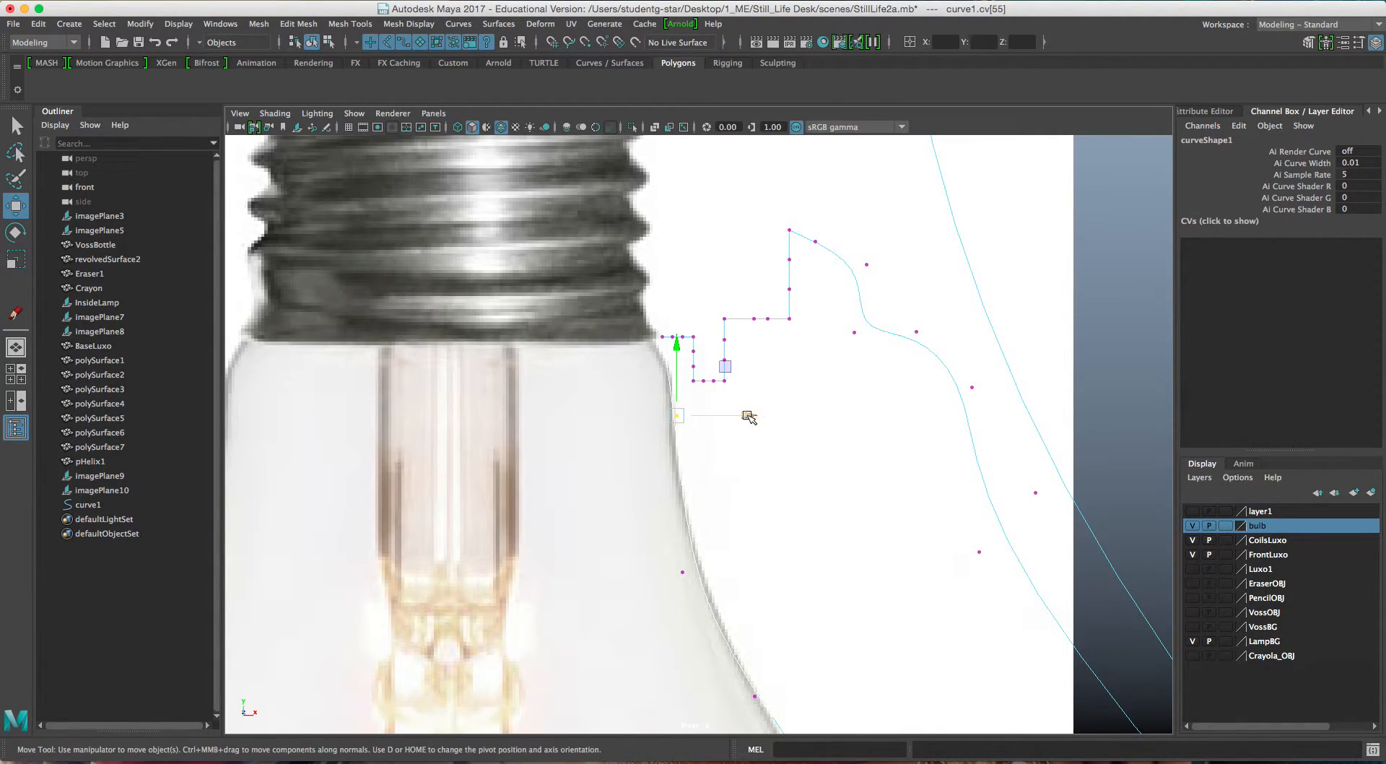
Move the control vertex at the shade's upper shoulder inward to round the corner, then reselect the whole profile curve in object mode.
{"action": "scroll", "coordinate": [747, 417], "scroll_direction": "down", "scroll_amount": 5}
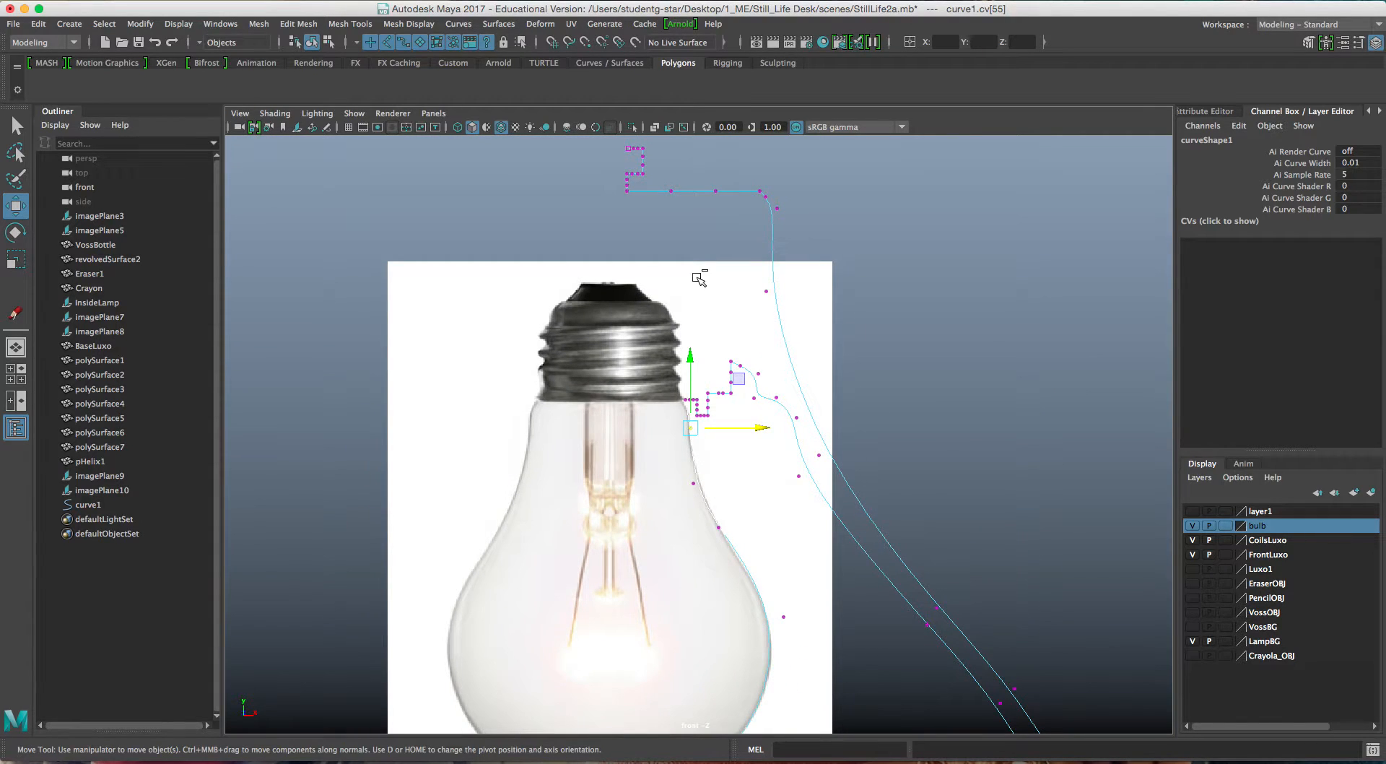
{"action": "scroll", "coordinate": [744, 236], "scroll_direction": "up", "scroll_amount": 5}
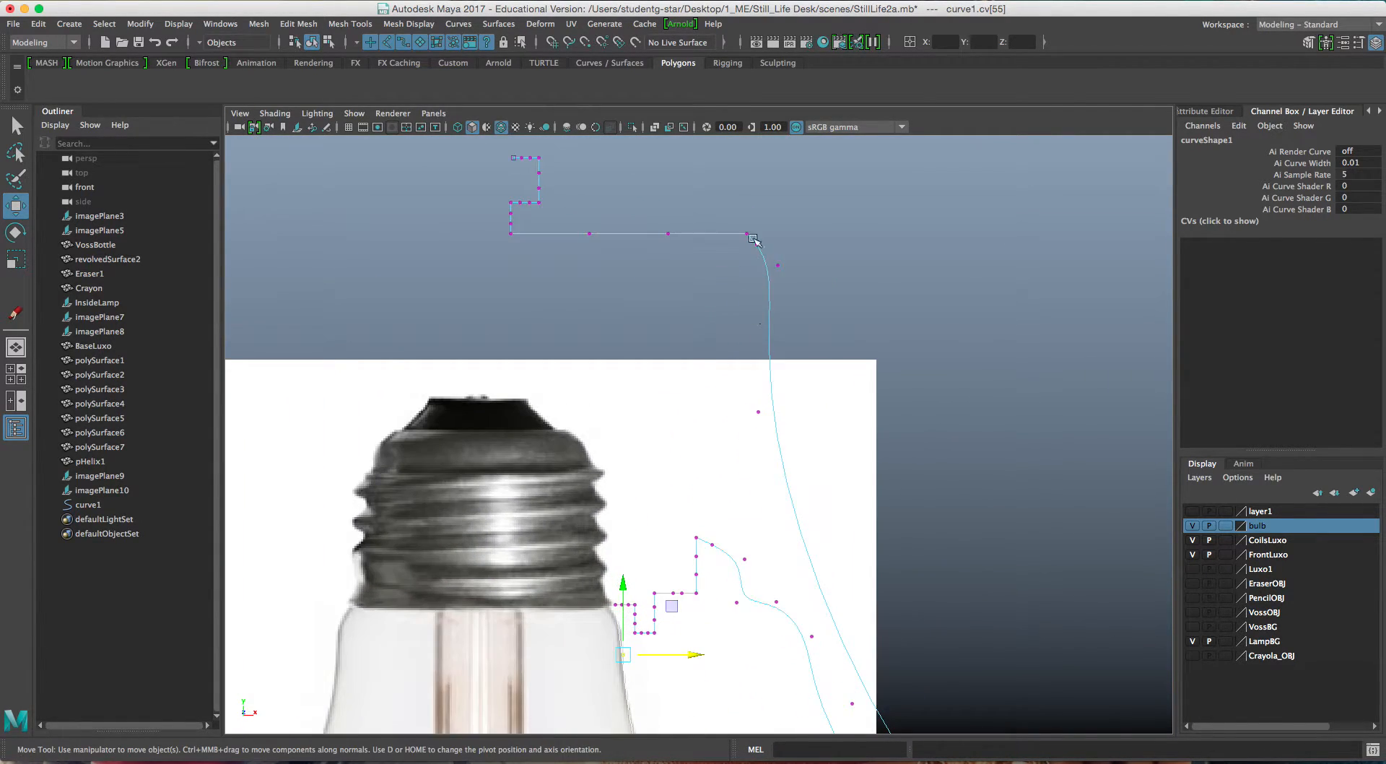
{"action": "scroll", "coordinate": [753, 238], "scroll_direction": "up", "scroll_amount": 2}
{"action": "mouse_move", "coordinate": [774, 279]}
{"action": "left_mouse_down"}
{"action": "mouse_move", "coordinate": [776, 303]}
{"action": "mouse_move", "coordinate": [807, 292]}
{"action": "mouse_move", "coordinate": [794, 292]}
{"action": "left_mouse_up"}
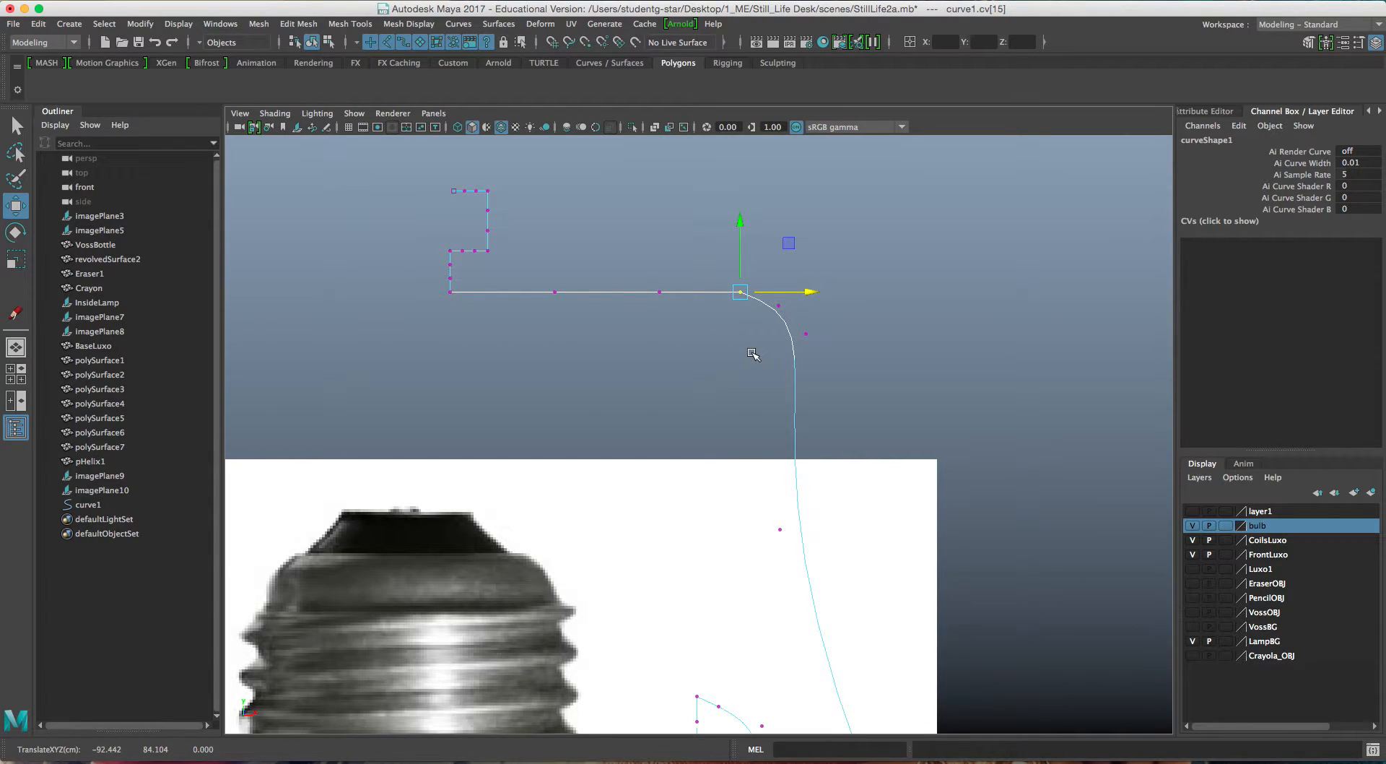
{"action": "right_click_drag", "start_coordinate": [630, 295], "coordinate": [674, 273]}
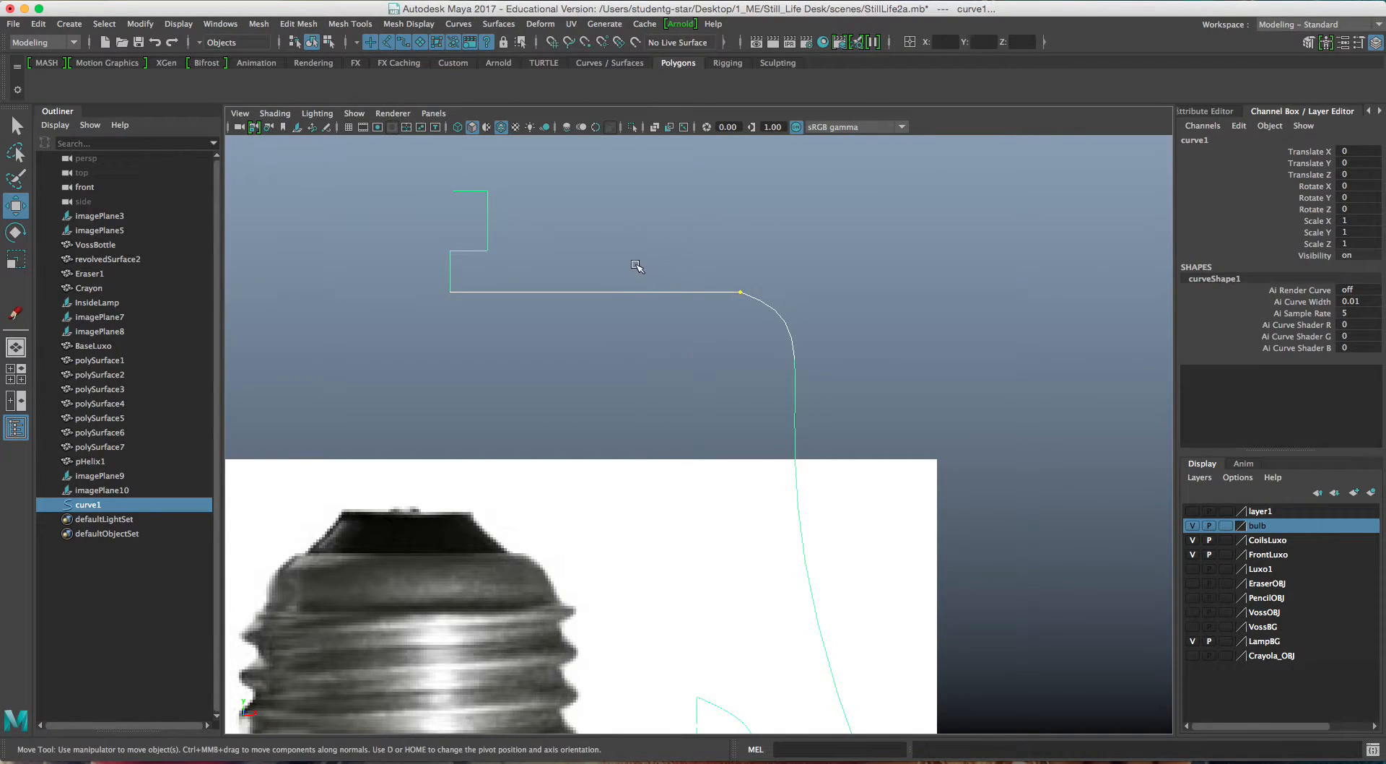
{"action": "left_click", "coordinate": [526, 289]}
{"action": "left_click", "coordinate": [511, 292]}
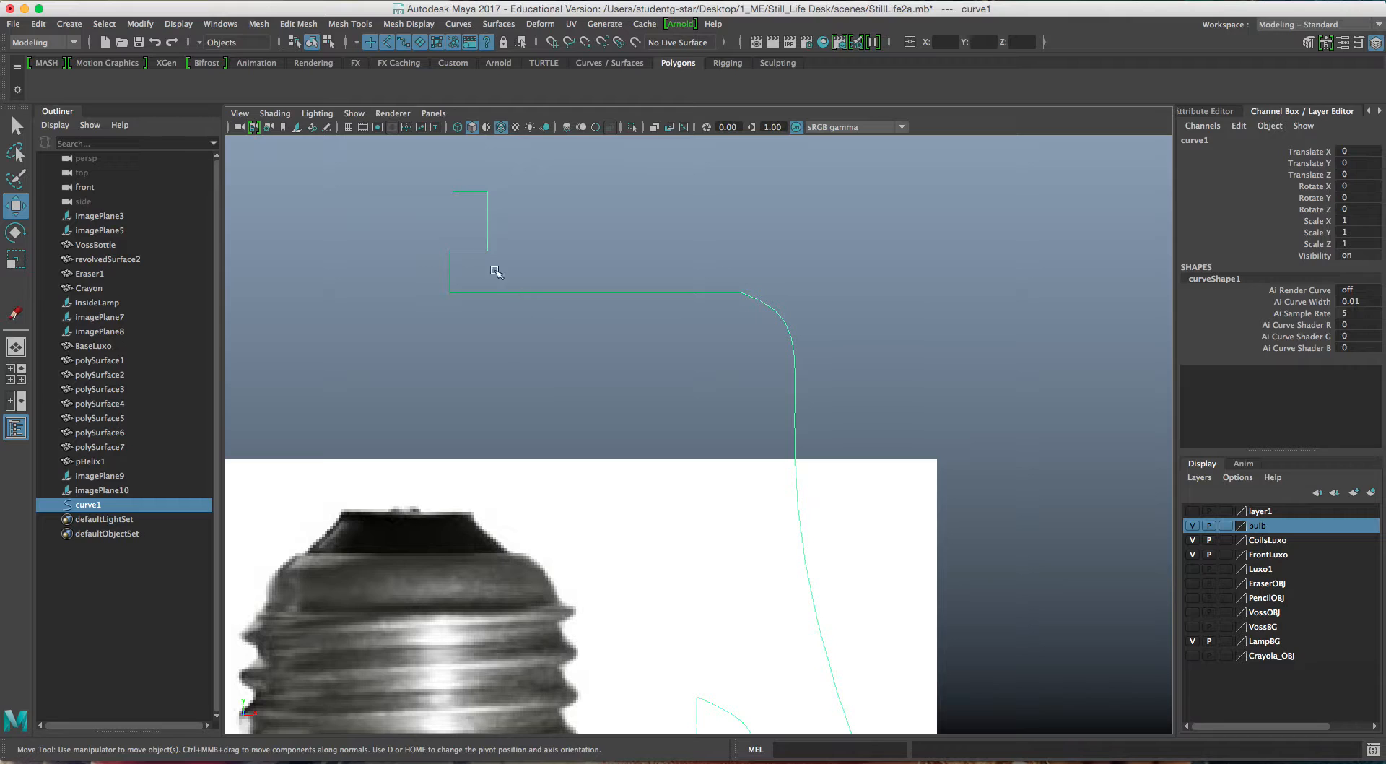
Hide the bulb reference layer and turn on the grid in the front view.
{"action": "left_click", "coordinate": [552, 324]}
{"action": "scroll", "coordinate": [550, 307], "scroll_direction": "down", "scroll_amount": 8}
{"action": "middle_click_drag", "start_coordinate": [665, 471], "coordinate": [620, 401], "text": "alt"}
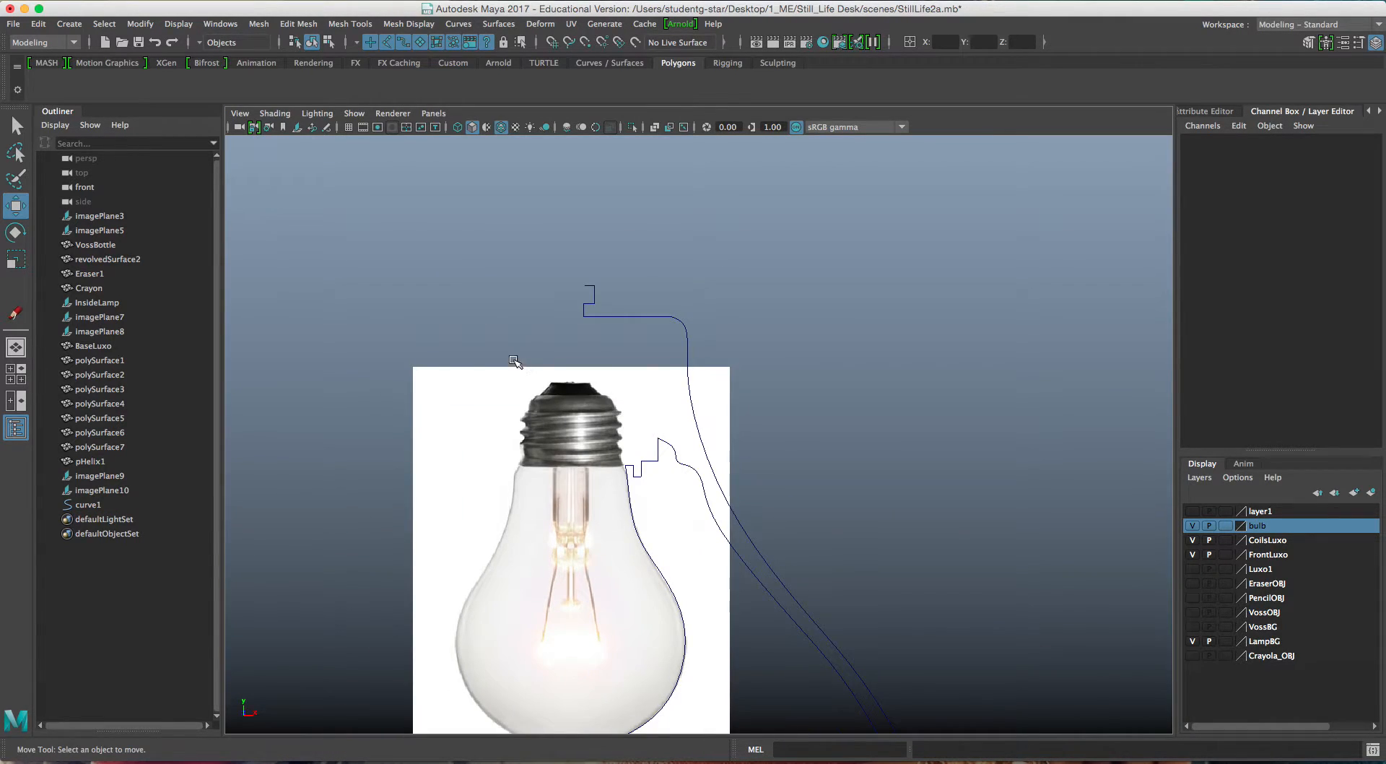
{"action": "left_click", "coordinate": [514, 368]}
{"action": "left_click", "coordinate": [1192, 526]}
{"action": "middle_click_drag", "start_coordinate": [854, 495], "coordinate": [894, 418], "text": "alt"}
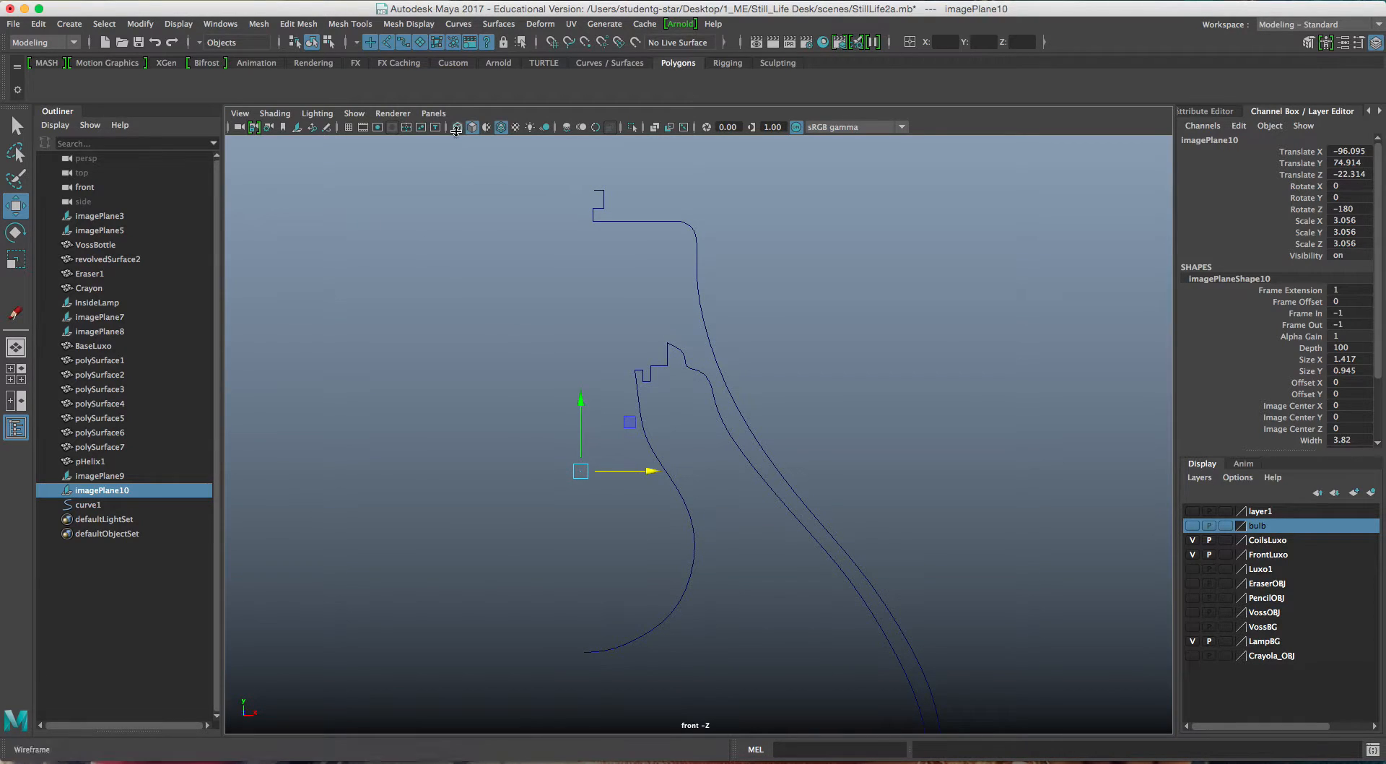
{"action": "left_click", "coordinate": [348, 126]}
Show the profile curve's control vertices and try to move the stepped knob vertices at its upper end sideways.
{"action": "middle_click_drag", "start_coordinate": [561, 215], "coordinate": [569, 183], "text": "alt"}
{"action": "middle_click_drag", "start_coordinate": [619, 324], "coordinate": [638, 441], "text": "alt"}
{"action": "scroll", "coordinate": [638, 441], "scroll_direction": "up", "scroll_amount": 5}
{"action": "middle_click_drag", "start_coordinate": [642, 348], "coordinate": [697, 465], "text": "alt"}
{"action": "scroll", "coordinate": [692, 454], "scroll_direction": "up", "scroll_amount": 4}
{"action": "right_click_drag", "start_coordinate": [656, 306], "coordinate": [602, 292]}
{"action": "left_click_drag", "start_coordinate": [564, 206], "coordinate": [639, 330]}
{"action": "left_click_drag", "start_coordinate": [668, 271], "coordinate": [682, 268]}
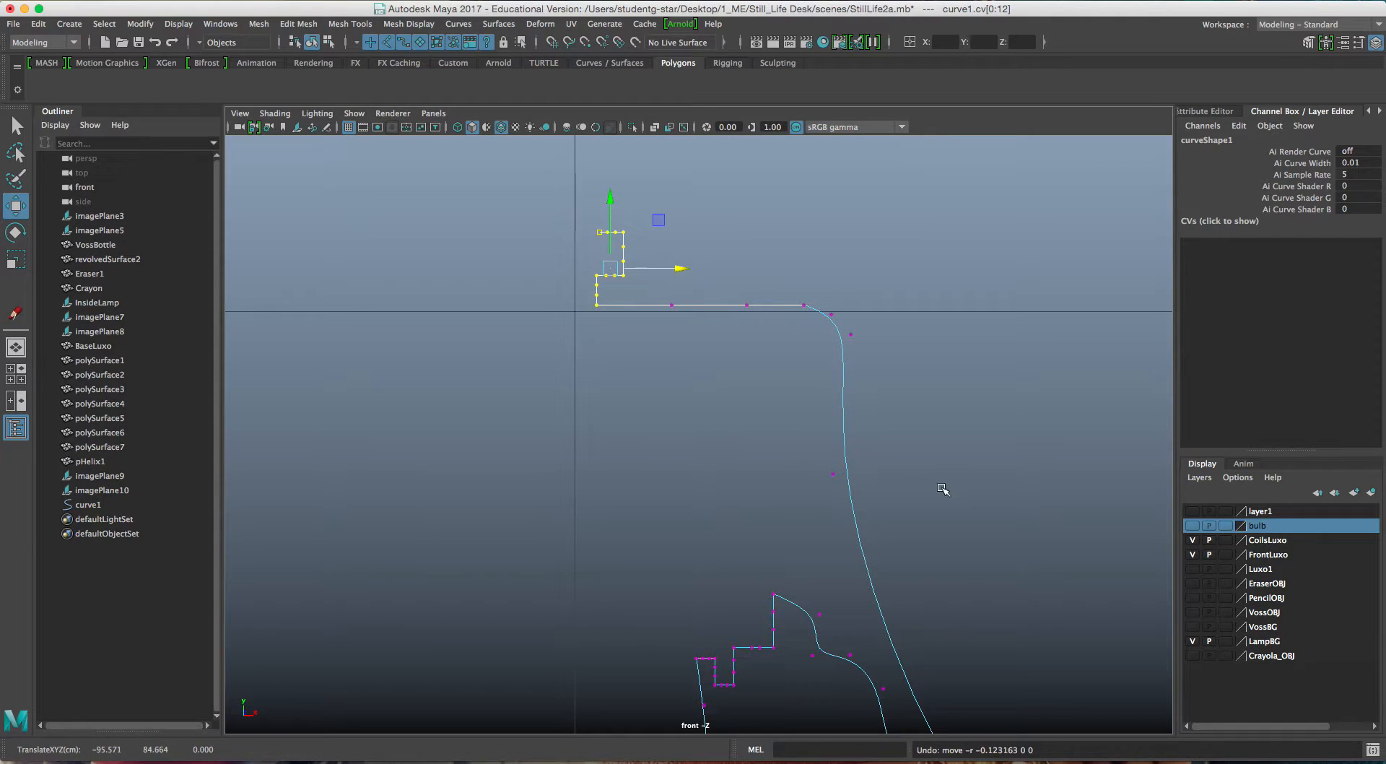
Show the layer1 lamp reference and move the profile's uppermost end vertex horizontally onto the central grid line at X -96.
{"action": "left_click", "coordinate": [1192, 511]}
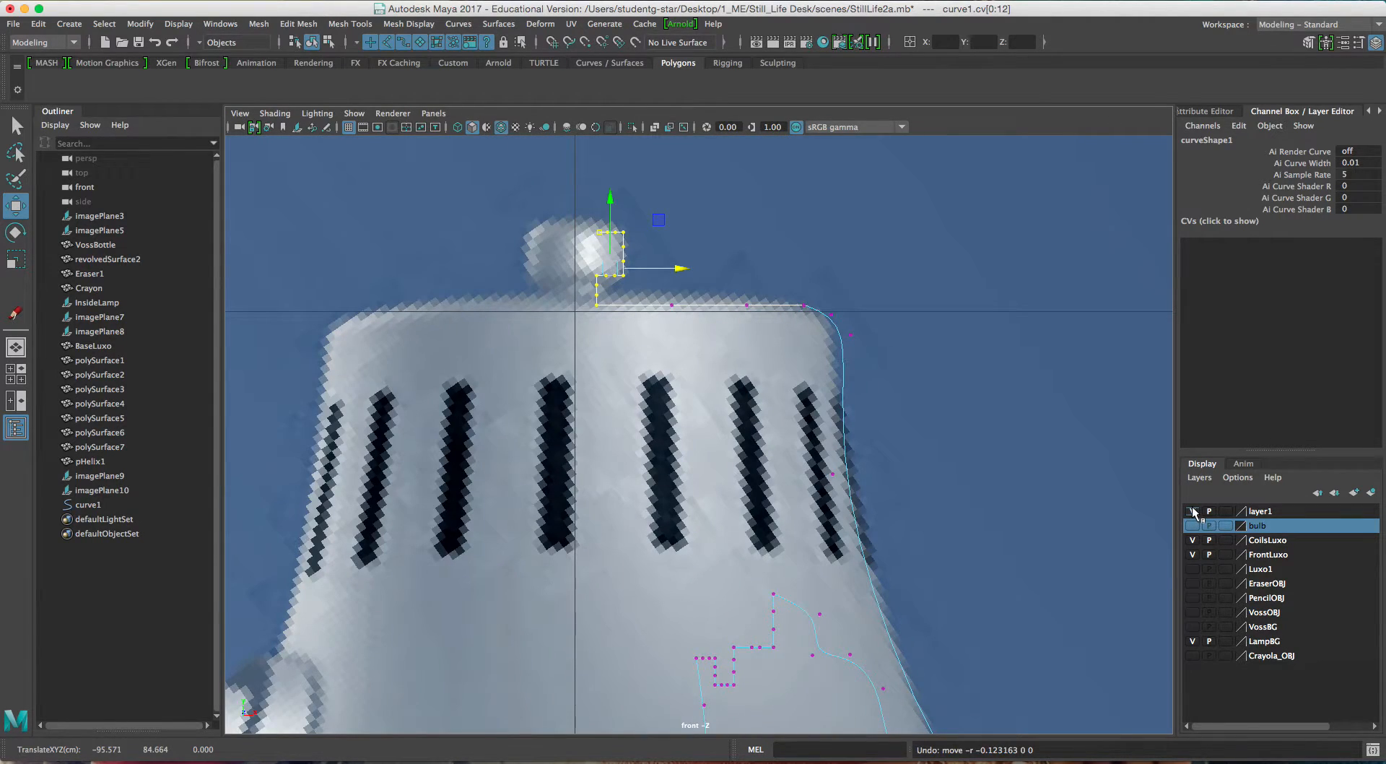
{"action": "left_click", "coordinate": [589, 231]}
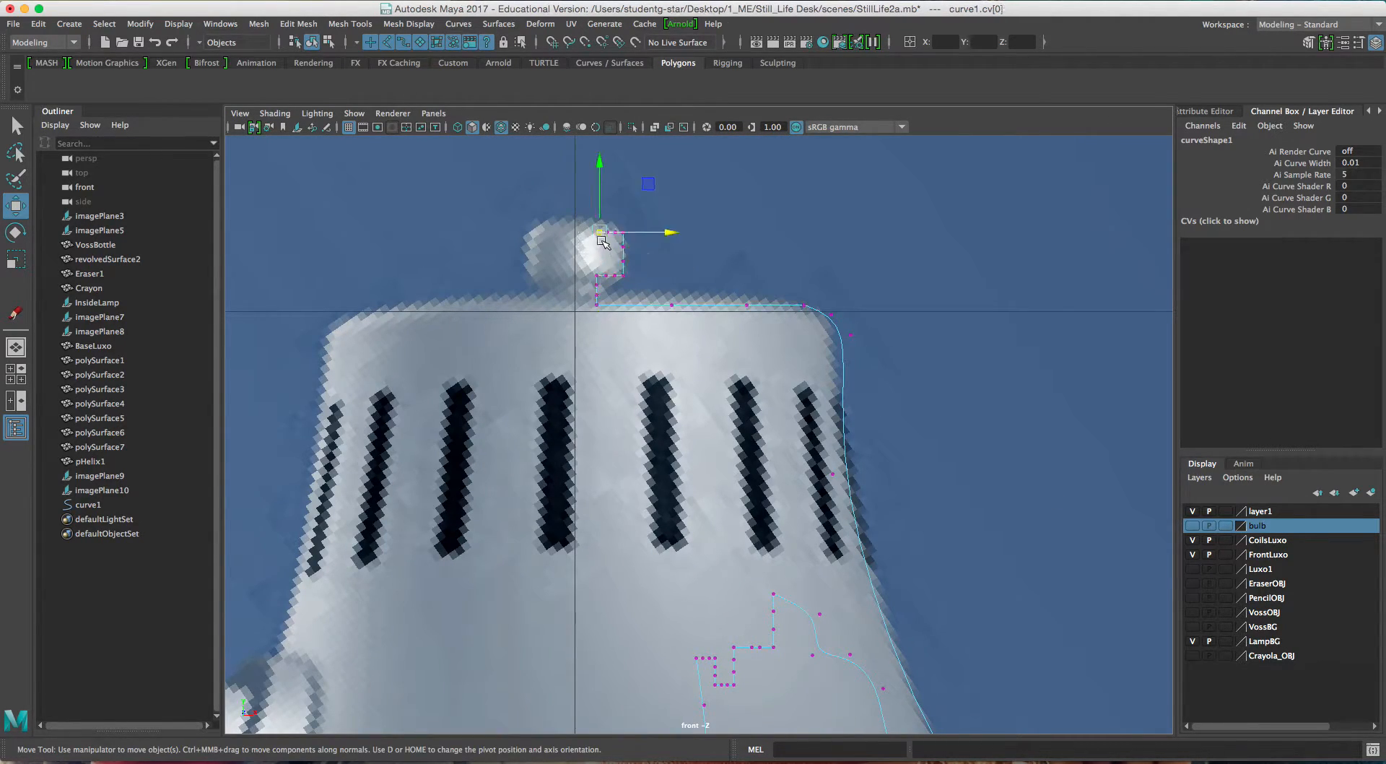
{"action": "scroll", "coordinate": [629, 310], "scroll_direction": "up", "scroll_amount": 4}
{"action": "left_click_drag", "start_coordinate": [643, 221], "coordinate": [603, 222]}
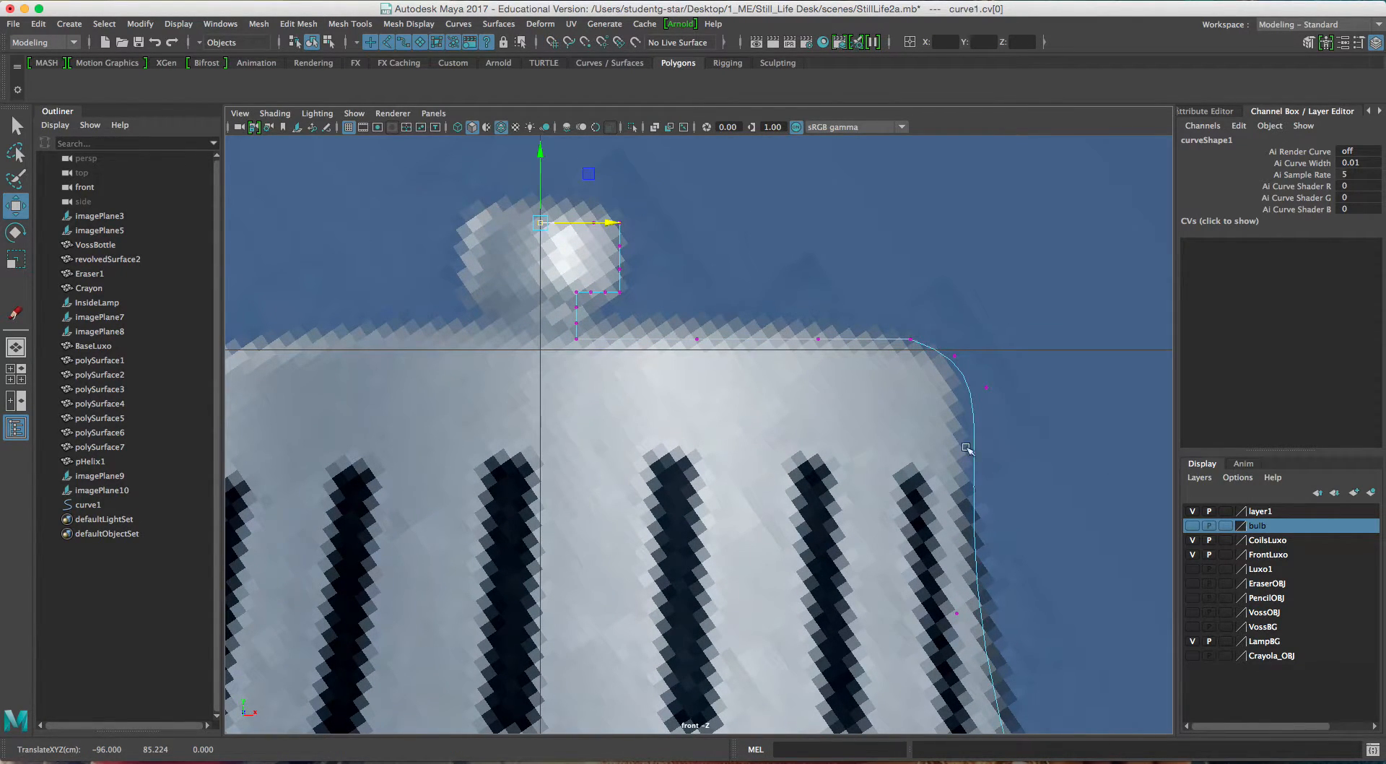
Hide the layer1 reference and snap the end vertex at the bulb's lowest point onto the central grid line at X -96.
{"action": "left_click", "coordinate": [1192, 511]}
{"action": "scroll", "coordinate": [588, 402], "scroll_direction": "down", "scroll_amount": 5}
{"action": "scroll", "coordinate": [653, 436], "scroll_direction": "up", "scroll_amount": 4}
{"action": "left_click_drag", "start_coordinate": [522, 536], "coordinate": [601, 584]}
{"action": "key", "text": "x"}
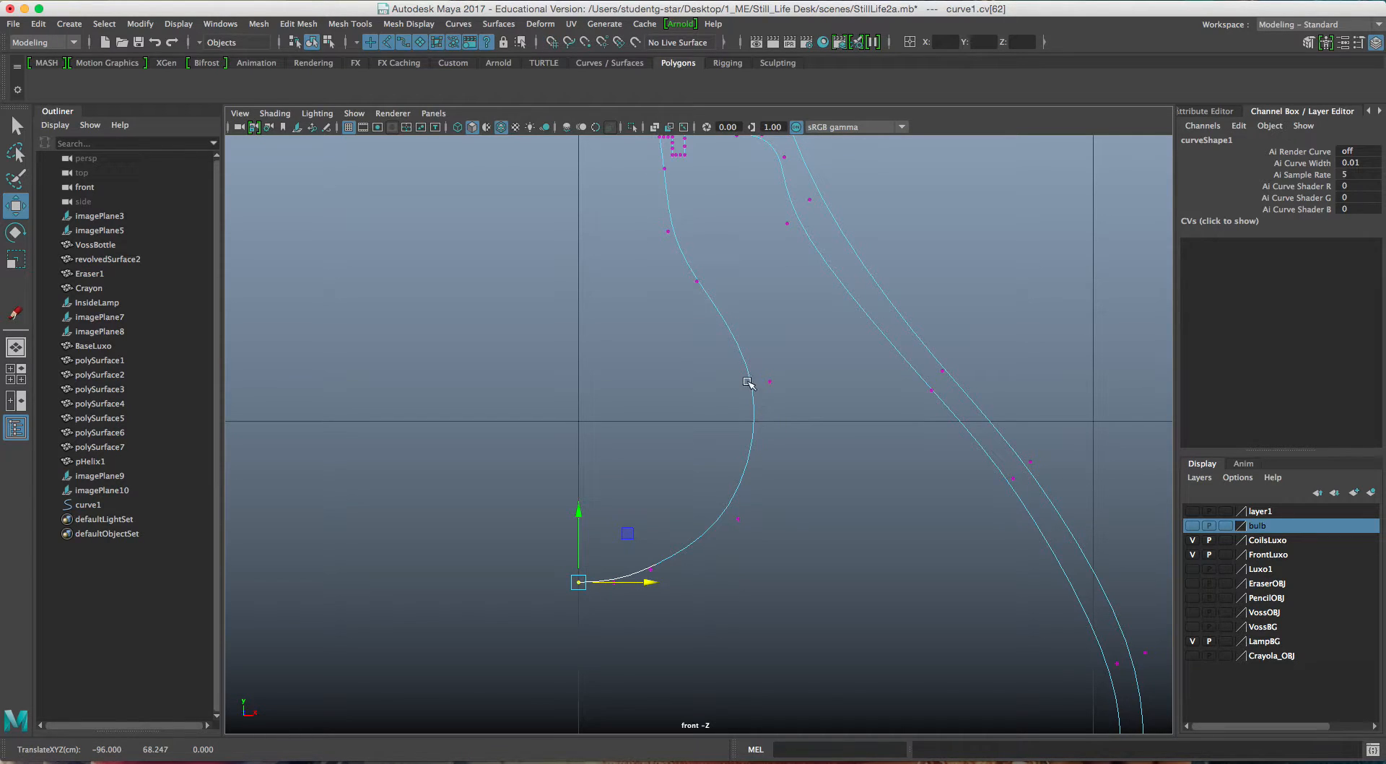
Return the profile curve to object mode and snap its pivot horizontally onto the central grid line.
{"action": "right_click_drag", "start_coordinate": [746, 373], "coordinate": [743, 328]}
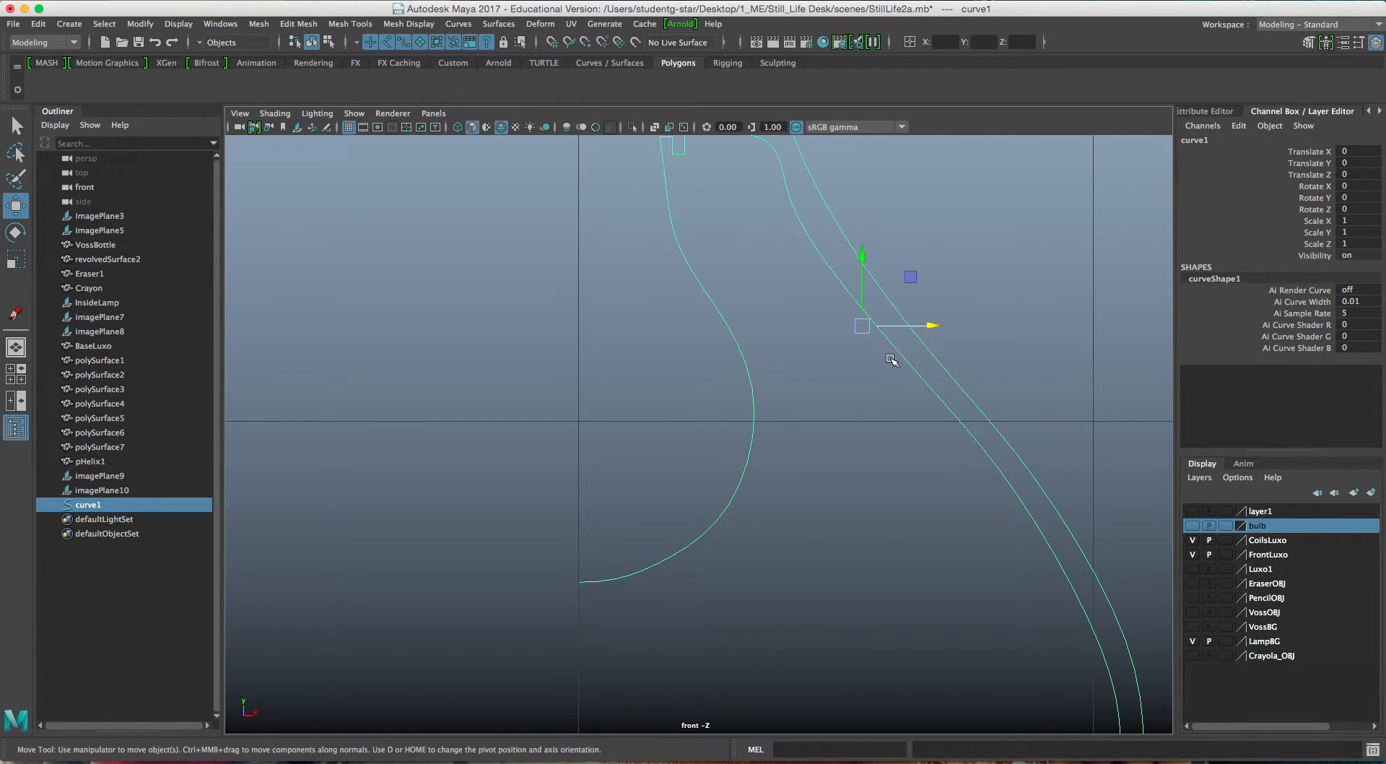
{"action": "key", "text": "d"}
{"action": "key", "text": "x"}
{"action": "left_click_drag", "start_coordinate": [937, 326], "coordinate": [728, 338]}
{"action": "key", "text": "d"}
{"action": "scroll", "coordinate": [614, 376], "scroll_direction": "down", "scroll_amount": 4}
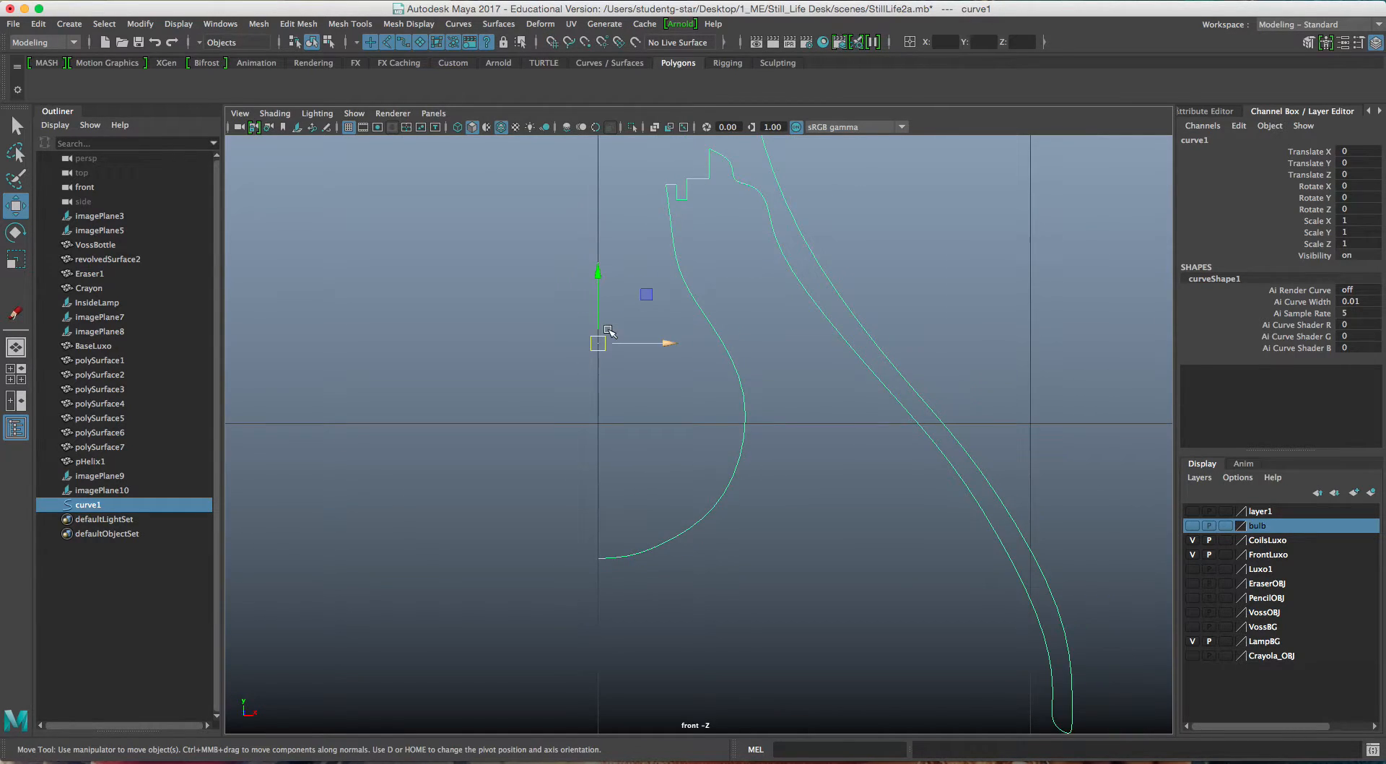
{"action": "middle_click_drag", "start_coordinate": [658, 337], "coordinate": [659, 348], "text": "alt"}
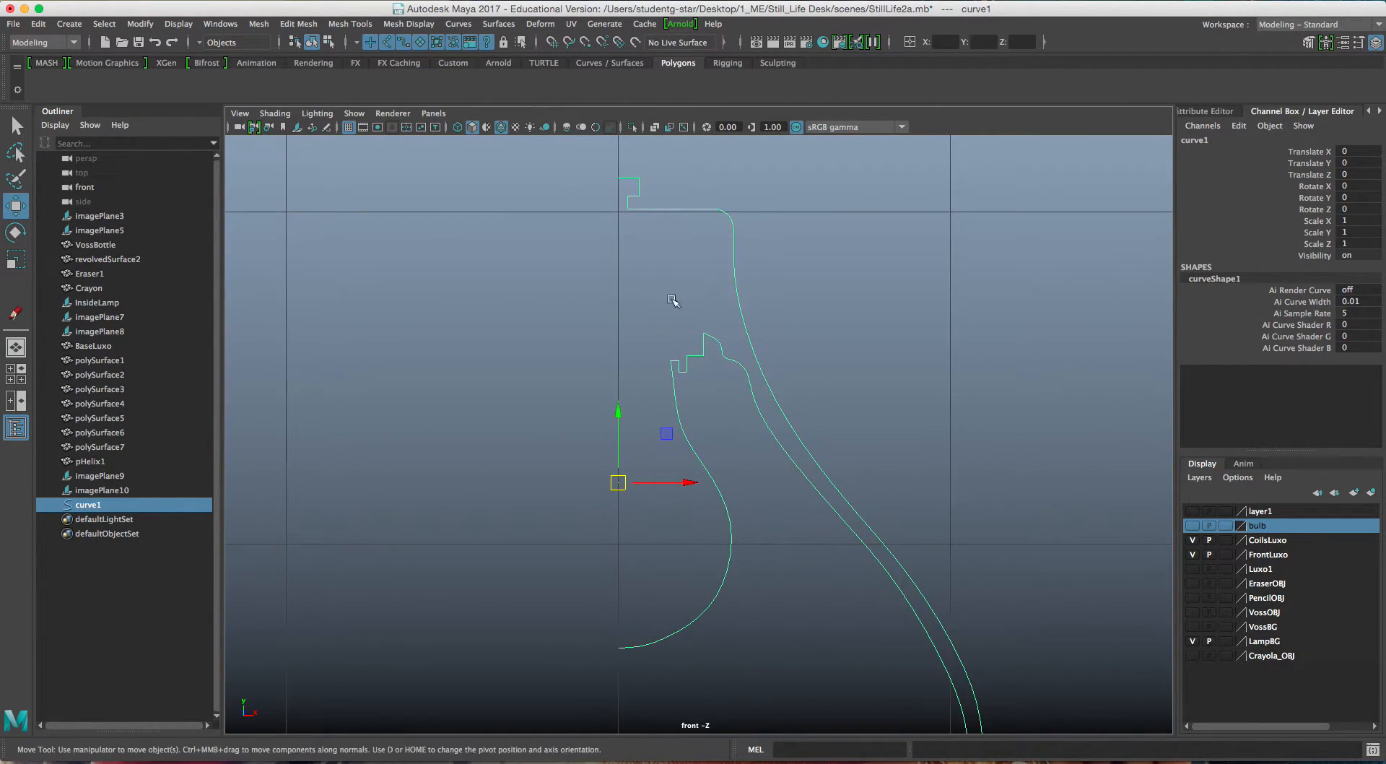
Revolve the profile curve around the Y axis into a quad polygon mesh with 8 segments and 3 per-span iso params in U and V.
{"action": "left_click", "coordinate": [509, 29]}
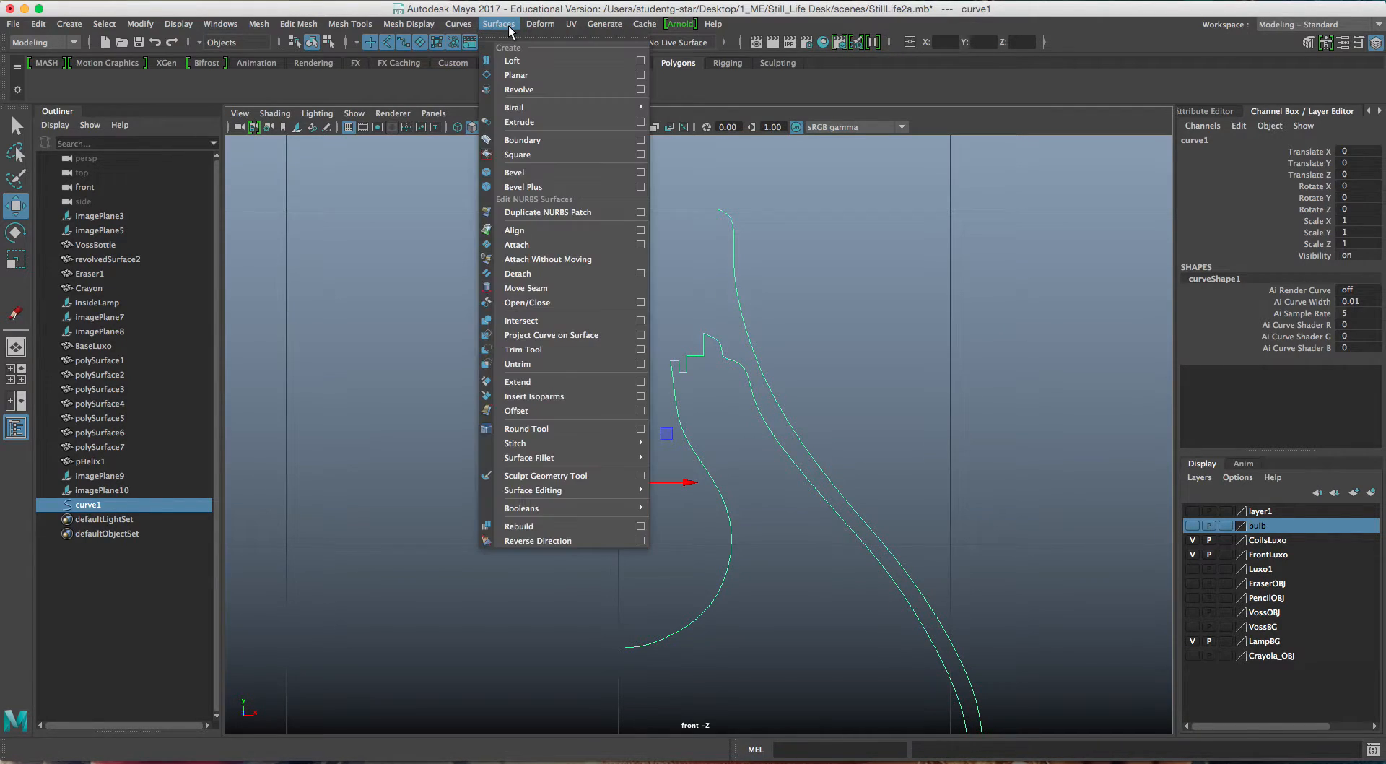
{"action": "left_click", "coordinate": [641, 89]}
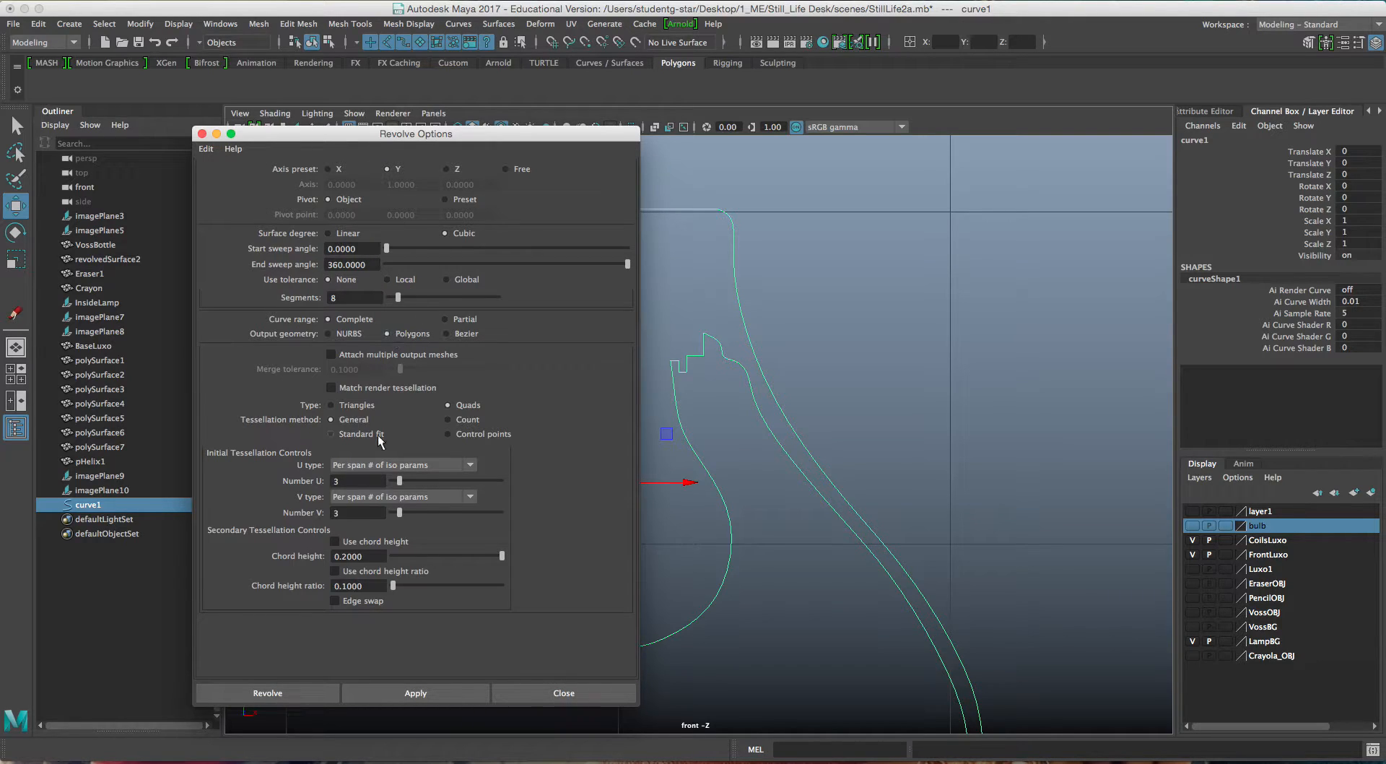
{"action": "left_click", "coordinate": [405, 468]}
{"action": "left_click", "coordinate": [442, 514]}
{"action": "left_click", "coordinate": [394, 694]}
{"action": "key", "text": "space"}
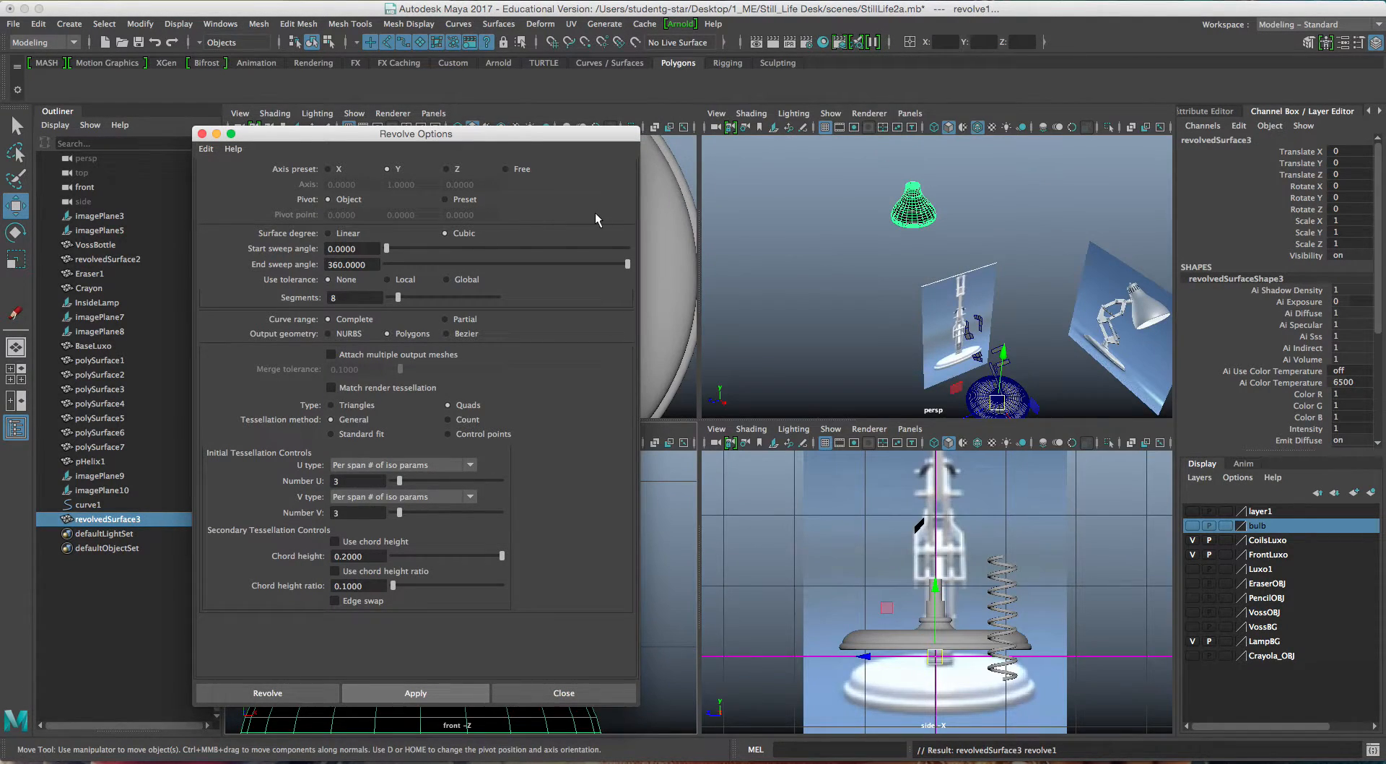
{"action": "left_click", "coordinate": [202, 134]}
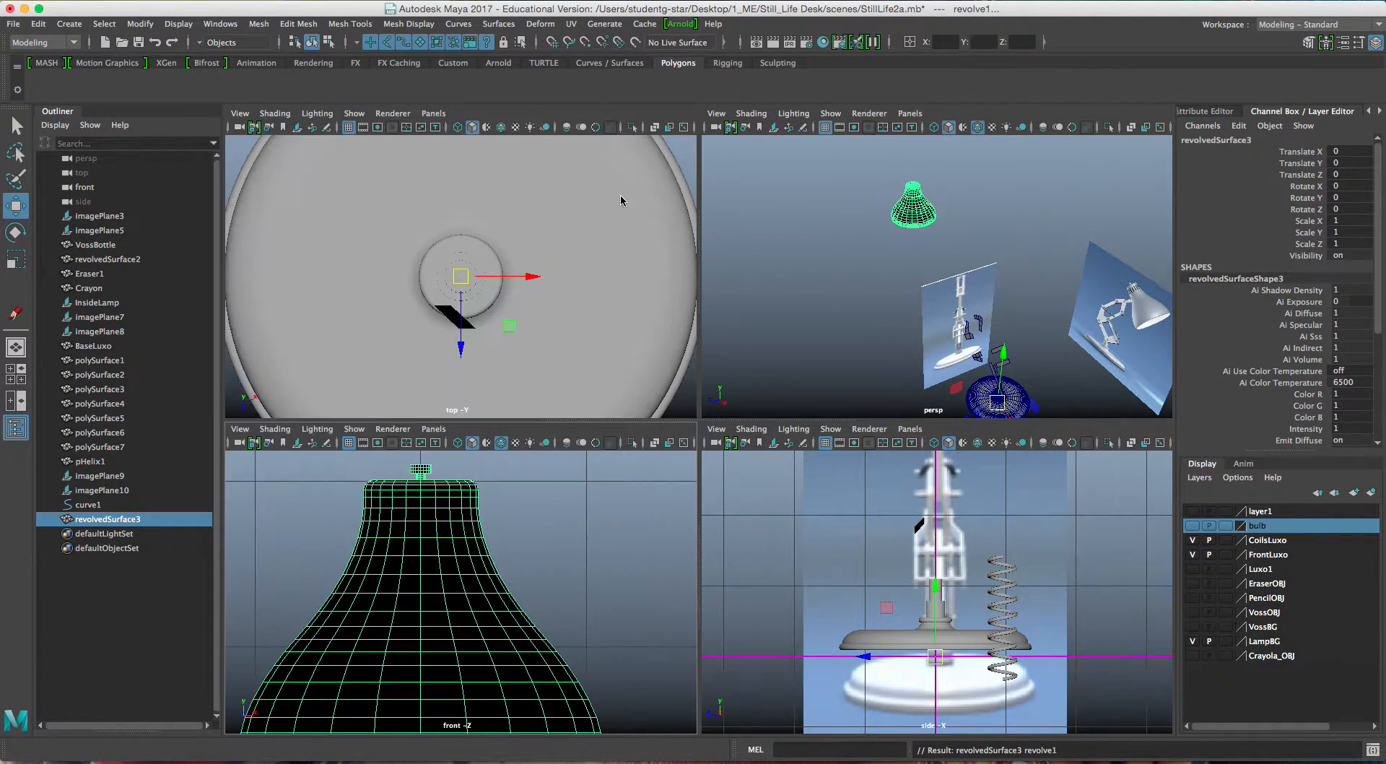
Frame the revolved lamp shade in the perspective view and reverse its normals.
{"action": "key", "text": "space"}
{"action": "left_click_drag", "start_coordinate": [855, 300], "coordinate": [842, 287], "text": "alt"}
{"action": "key", "text": "f"}
{"action": "left_click_drag", "start_coordinate": [716, 299], "coordinate": [743, 185], "text": "alt"}
{"action": "scroll", "coordinate": [761, 337], "scroll_direction": "up", "scroll_amount": 5}
{"action": "left_click_drag", "start_coordinate": [762, 334], "coordinate": [829, 350], "text": "alt"}
{"action": "left_click", "coordinate": [960, 260]}
{"action": "left_click_drag", "start_coordinate": [952, 260], "coordinate": [807, 300], "text": "alt"}
{"action": "left_click", "coordinate": [696, 265]}
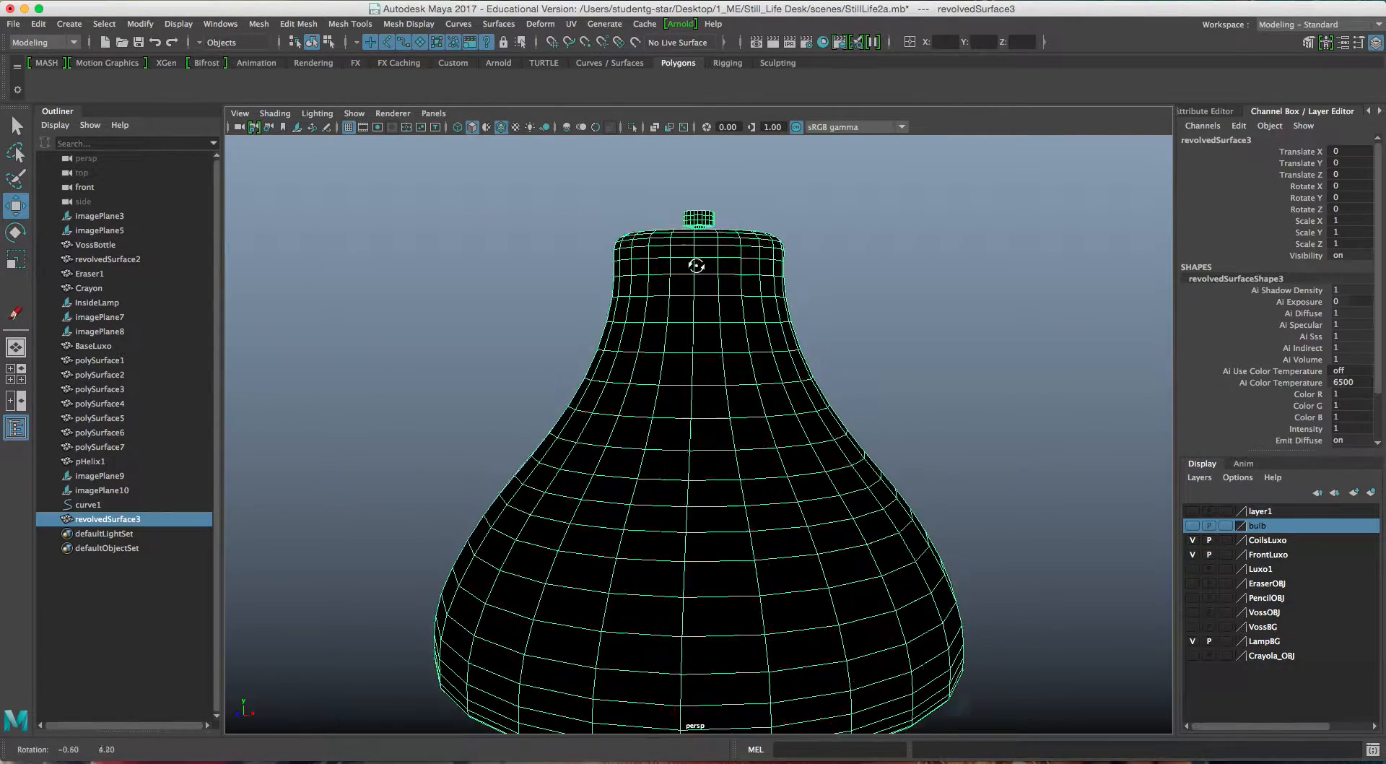
{"action": "left_click_drag", "start_coordinate": [696, 264], "coordinate": [745, 249], "text": "alt"}
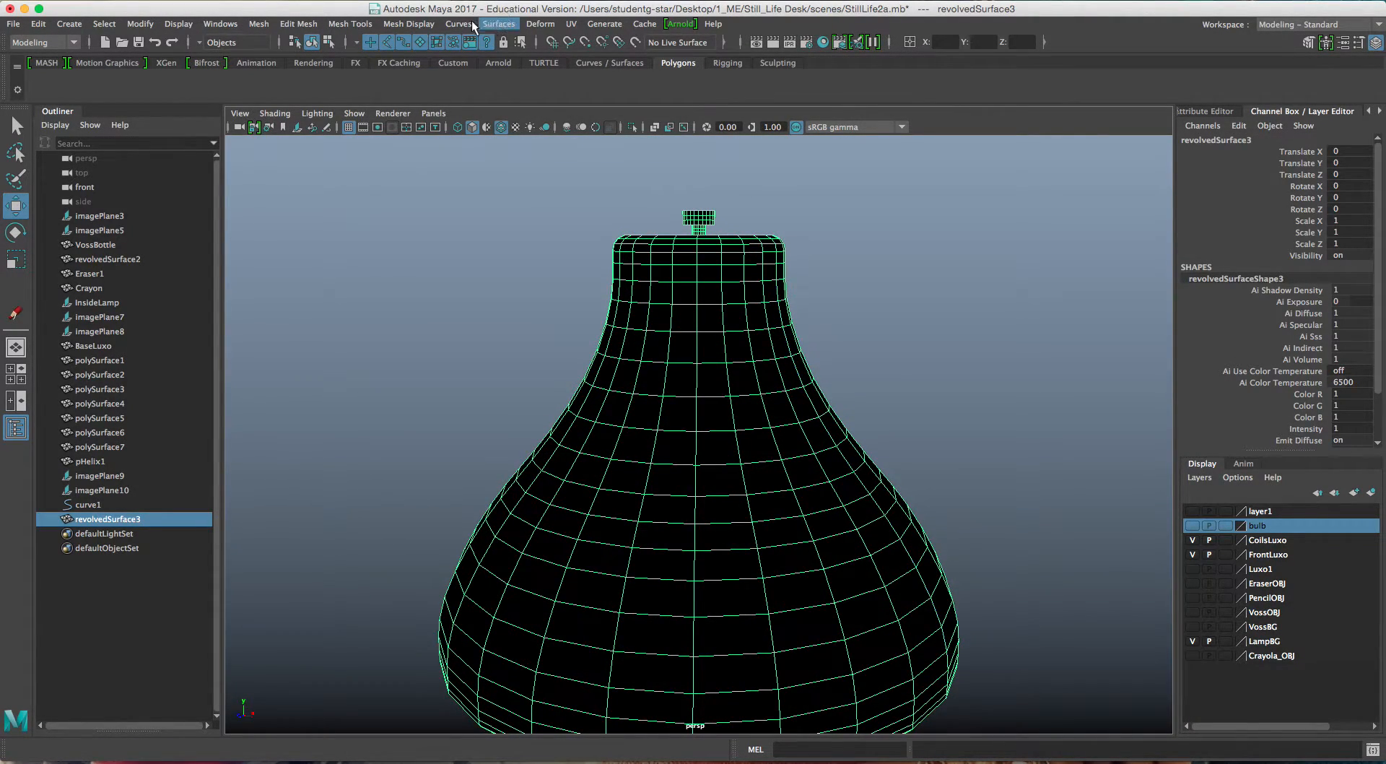
{"action": "left_click", "coordinate": [401, 23]}
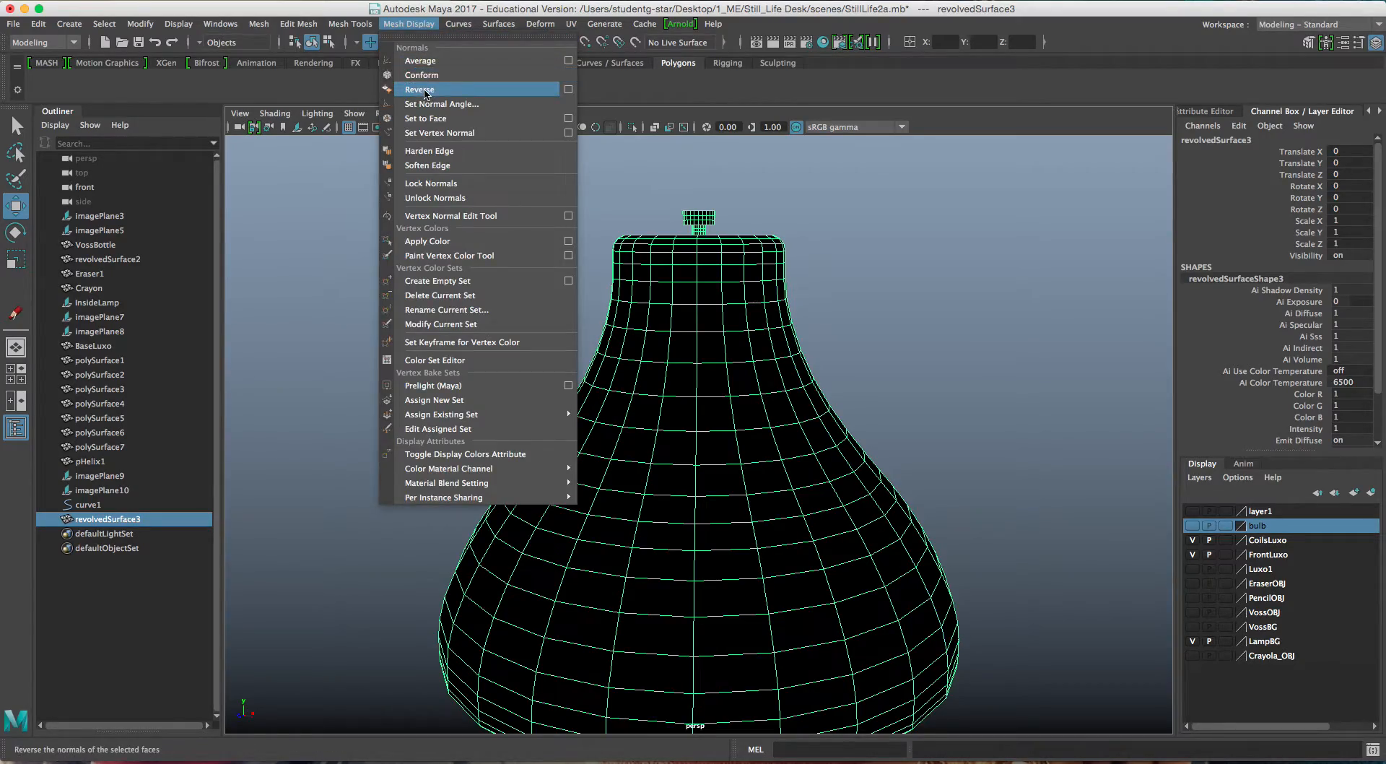
{"action": "left_click", "coordinate": [498, 93]}
{"action": "left_click", "coordinate": [850, 376]}
Turn on smooth mesh preview for the revolved shade and inspect its underside, knob and overall shape.
{"action": "left_click_drag", "start_coordinate": [850, 376], "coordinate": [830, 336], "text": "alt"}
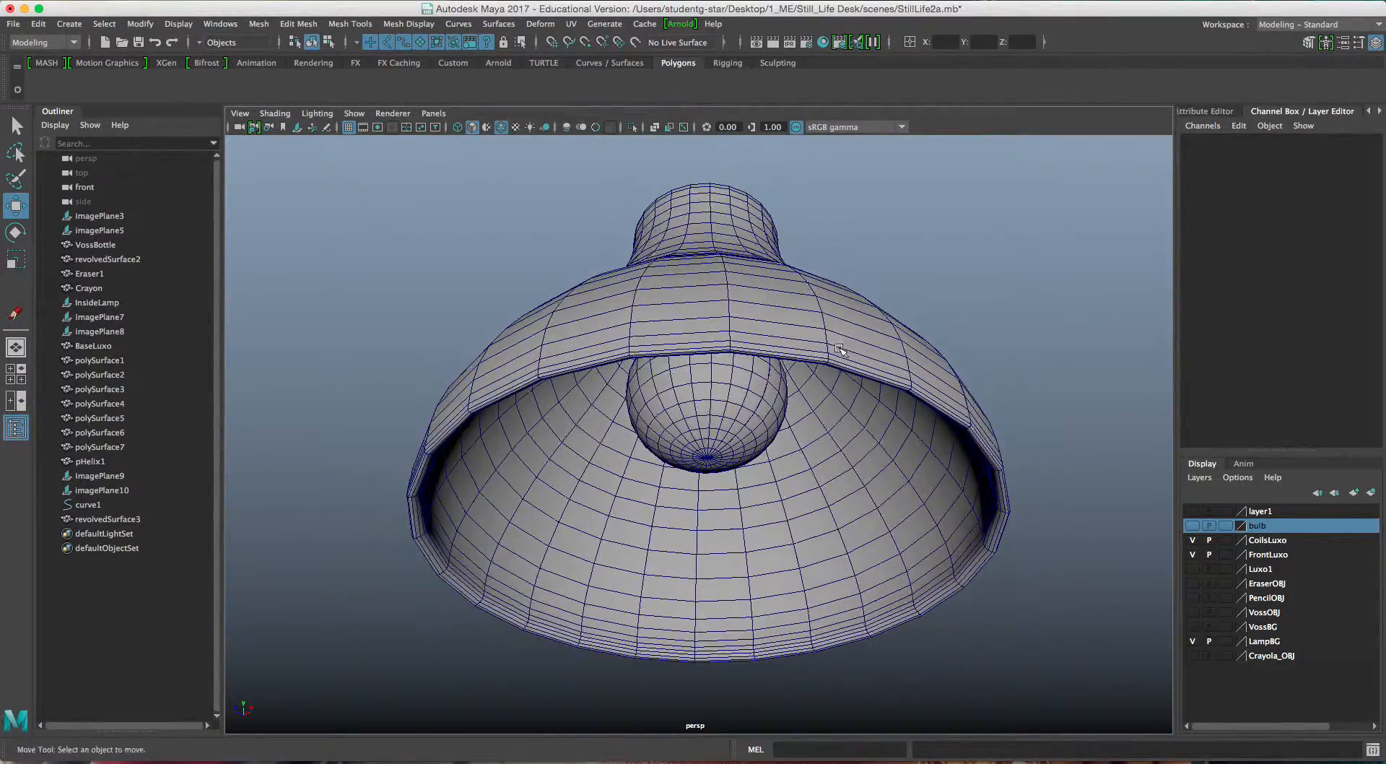
{"action": "left_click", "coordinate": [839, 326]}
{"action": "key", "text": "3"}
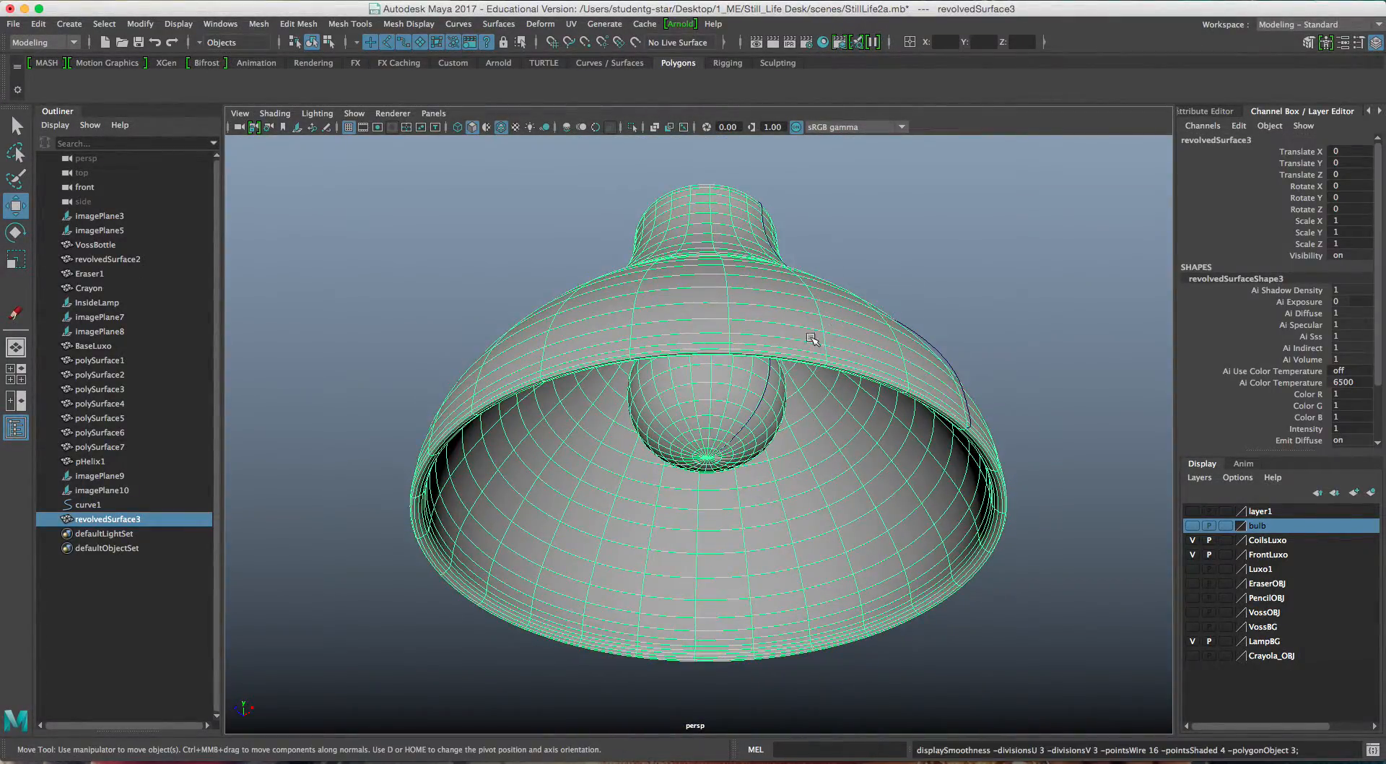
{"action": "scroll", "coordinate": [811, 329], "scroll_direction": "up", "scroll_amount": 5}
{"action": "left_click_drag", "start_coordinate": [796, 306], "coordinate": [743, 405], "text": "alt"}
{"action": "middle_click_drag", "start_coordinate": [742, 405], "coordinate": [733, 490], "text": "alt"}
{"action": "left_click_drag", "start_coordinate": [733, 490], "coordinate": [730, 426], "text": "alt"}
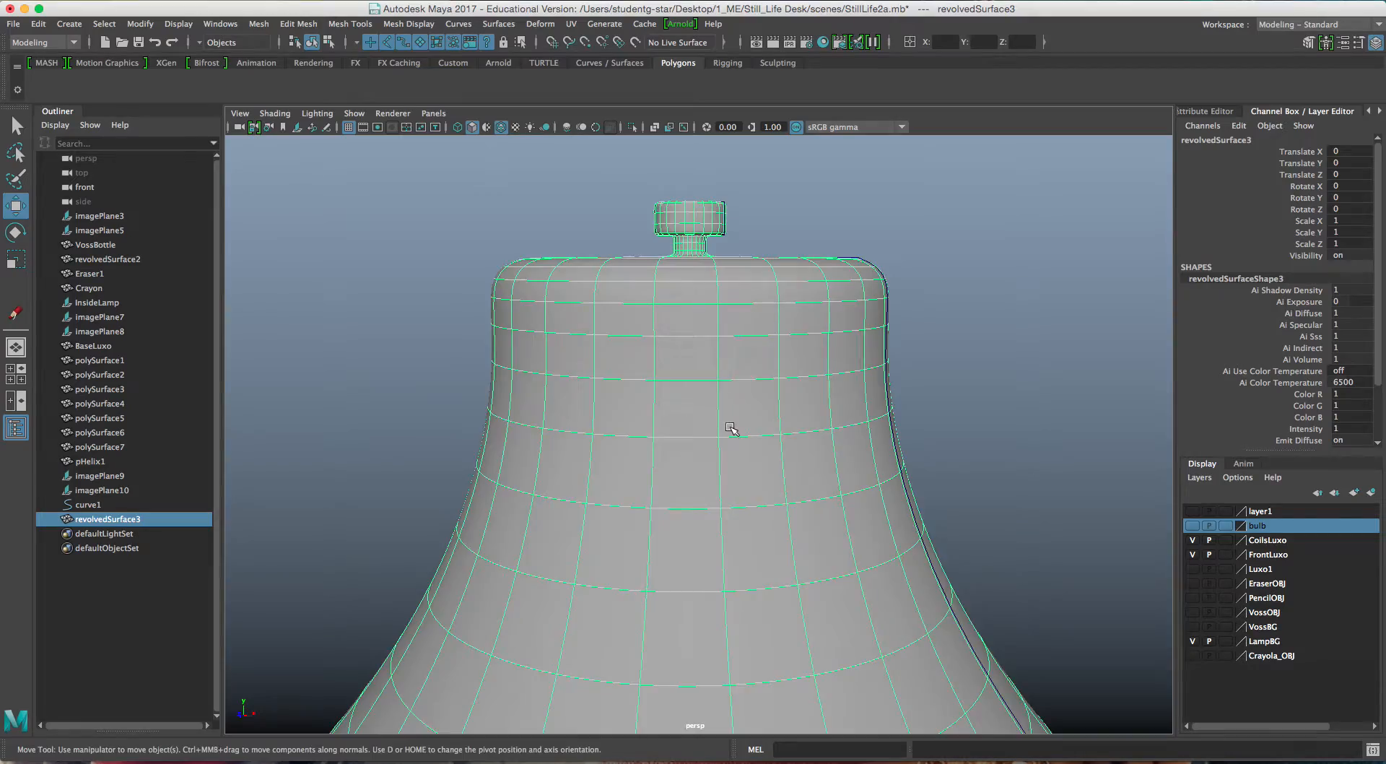
{"action": "scroll", "coordinate": [731, 427], "scroll_direction": "down", "scroll_amount": 10}
{"action": "middle_click_drag", "start_coordinate": [732, 427], "coordinate": [722, 367], "text": "alt"}
{"action": "left_click_drag", "start_coordinate": [722, 368], "coordinate": [877, 415], "text": "alt"}
{"action": "left_click", "coordinate": [812, 308]}
Select the revolved shade in the front view and center its pivot.
{"action": "key", "text": "space"}
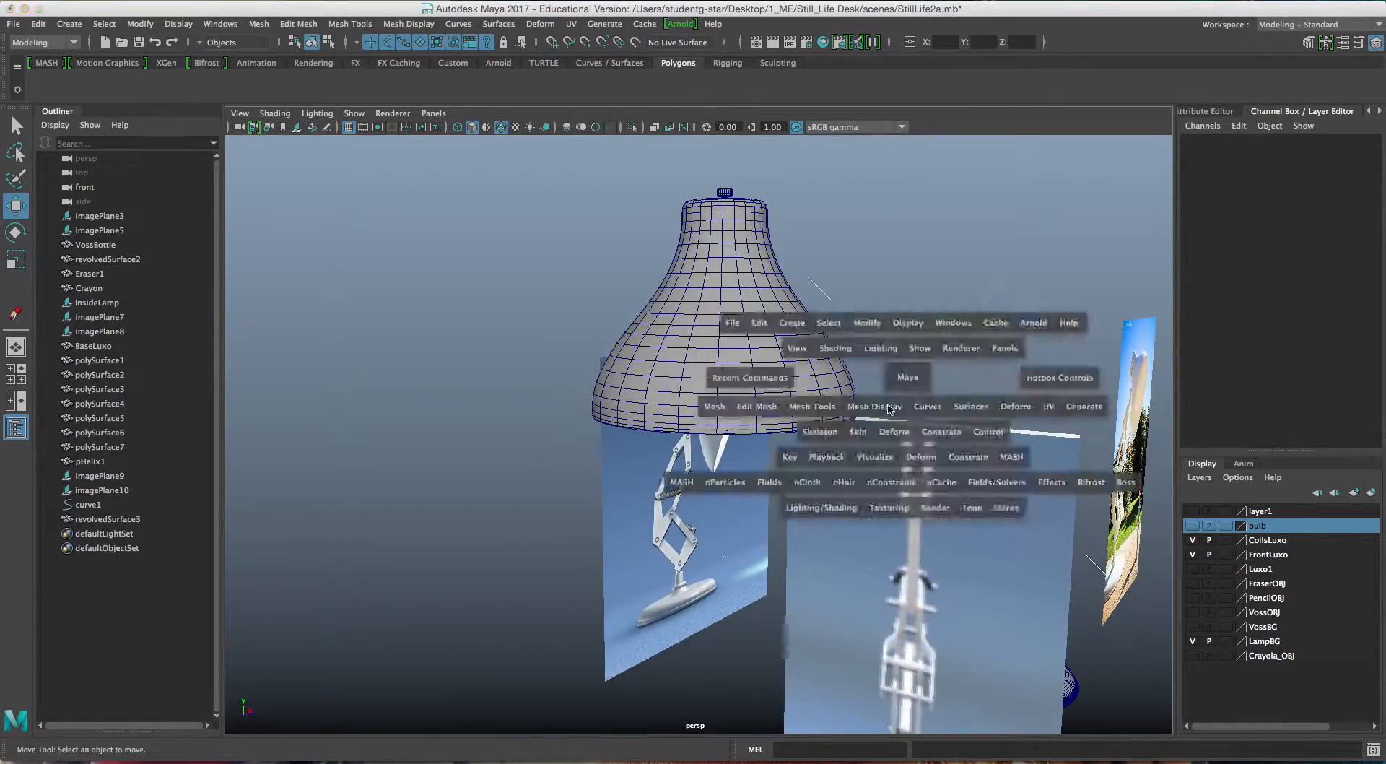
{"action": "key", "text": "space"}
{"action": "scroll", "coordinate": [530, 576], "scroll_direction": "down", "scroll_amount": 5}
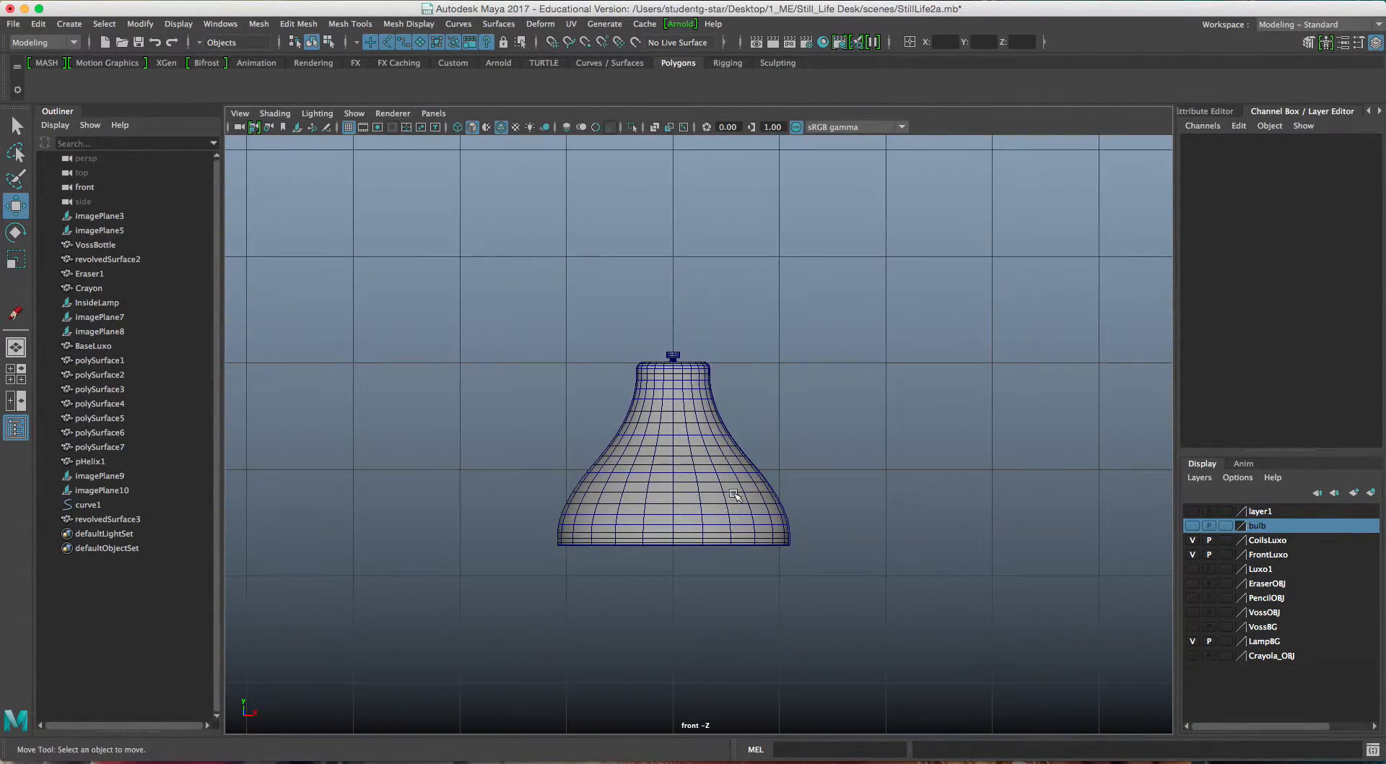
{"action": "left_click", "coordinate": [734, 495]}
{"action": "scroll", "coordinate": [740, 498], "scroll_direction": "down", "scroll_amount": 3}
{"action": "middle_click_drag", "start_coordinate": [741, 498], "coordinate": [671, 375], "text": "alt"}
{"action": "key", "text": "space"}
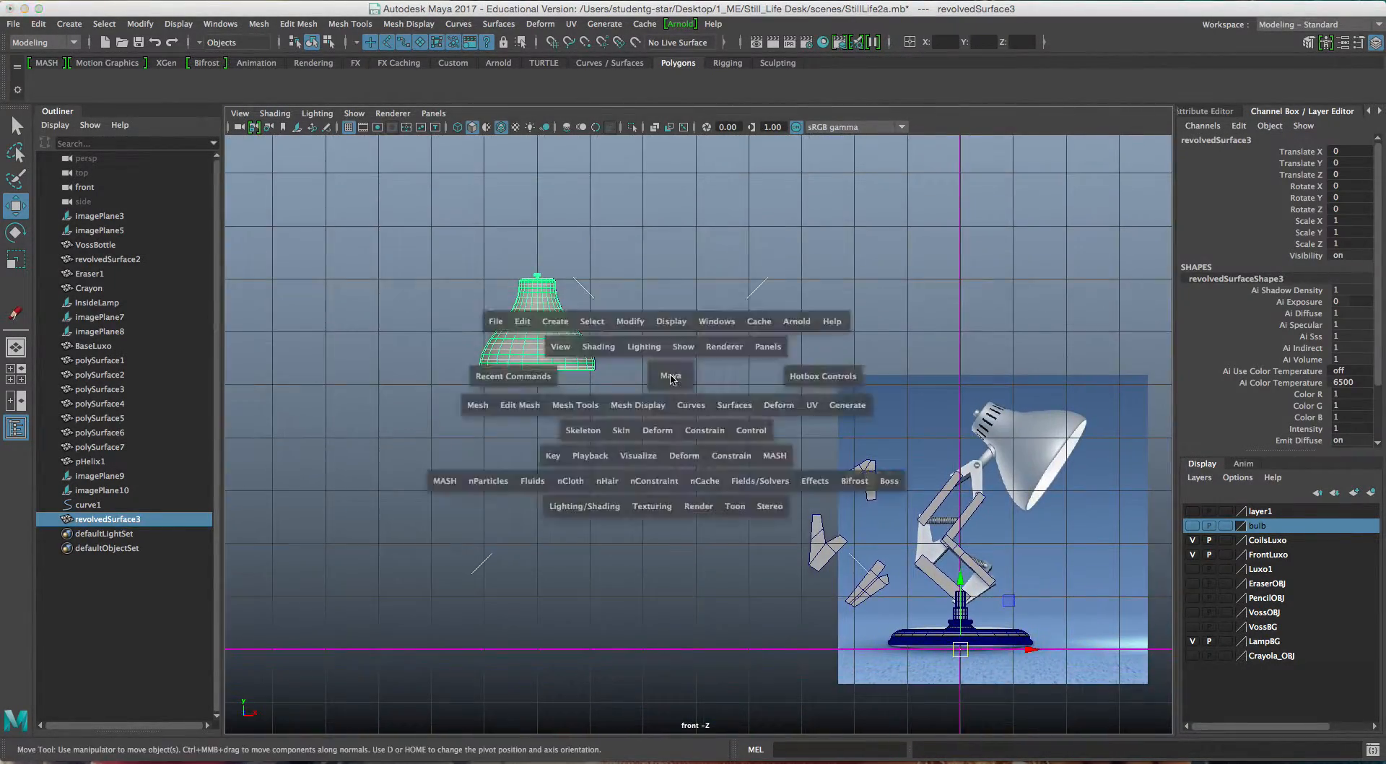
{"action": "left_click", "coordinate": [632, 326]}
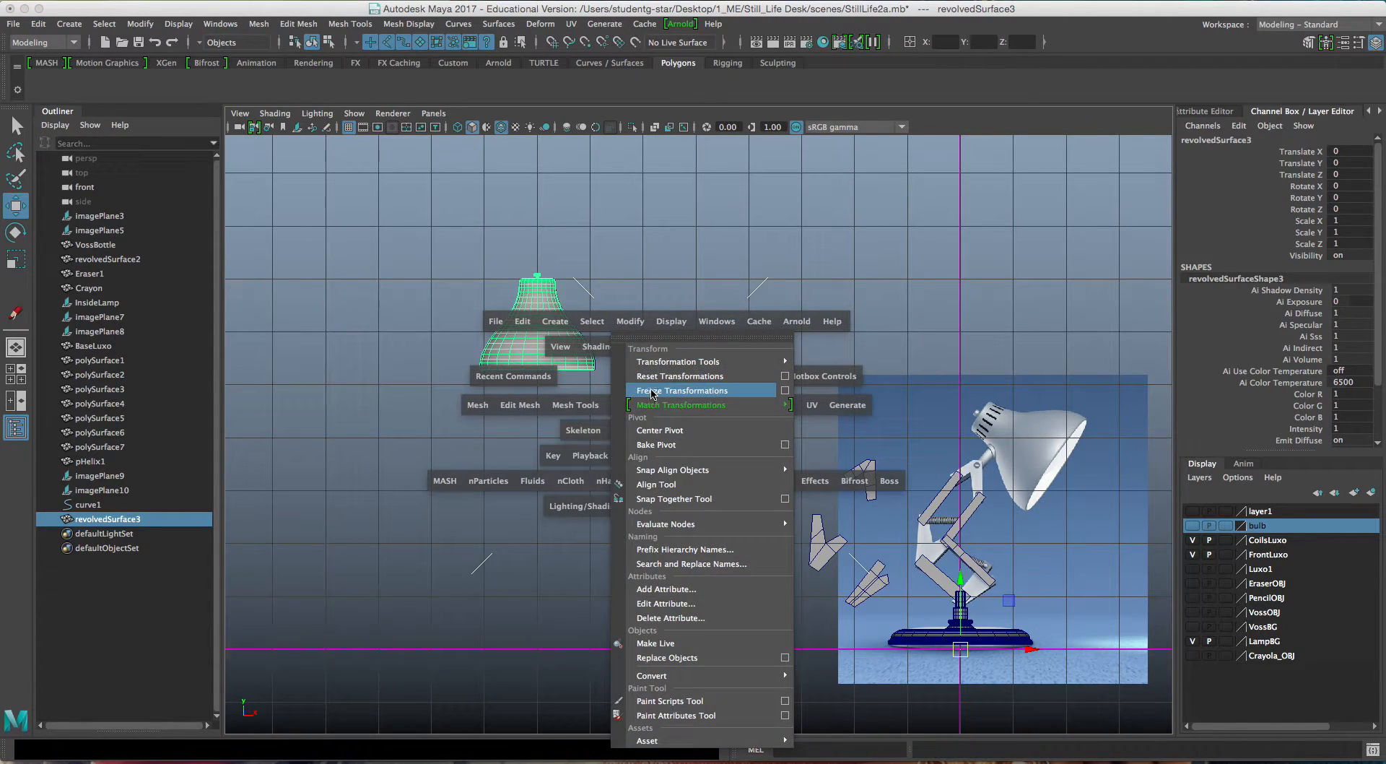
{"action": "left_click", "coordinate": [653, 430]}
Move the shade next to the lamp head in the front reference image, to about X 121.2, Y -27.2.
{"action": "left_click_drag", "start_coordinate": [538, 321], "coordinate": [951, 423]}
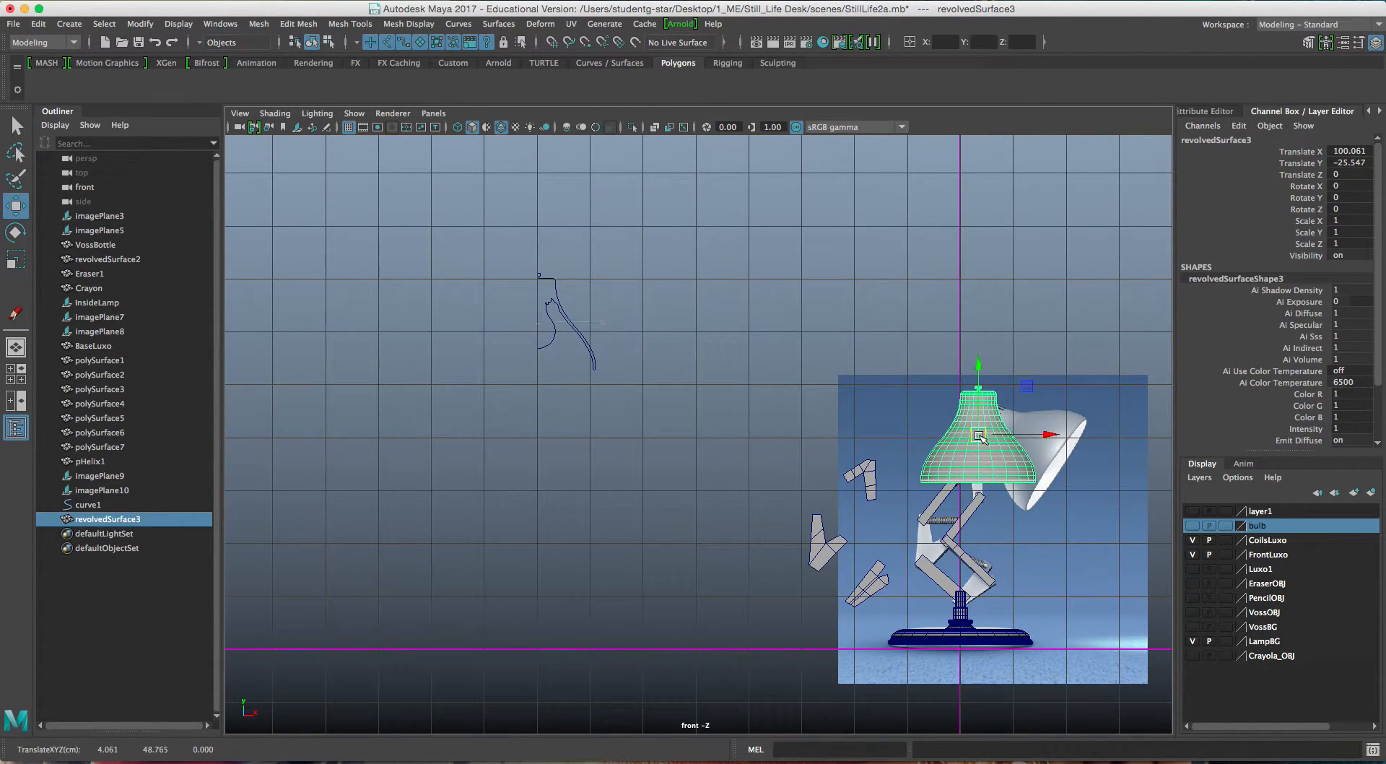
{"action": "scroll", "coordinate": [866, 411], "scroll_direction": "up", "scroll_amount": 4}
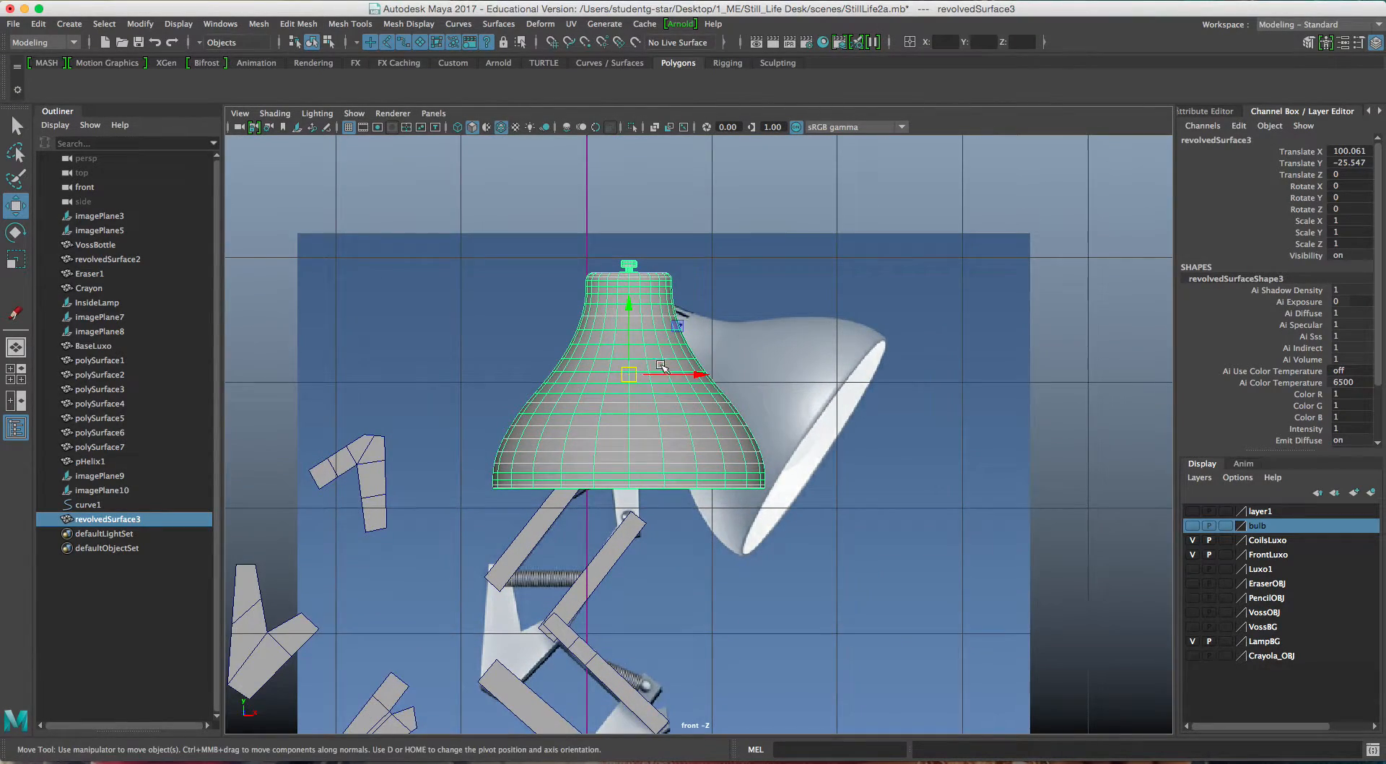
{"action": "left_click_drag", "start_coordinate": [815, 392], "coordinate": [890, 405]}
{"action": "scroll", "coordinate": [573, 293], "scroll_direction": "up", "scroll_amount": 4}
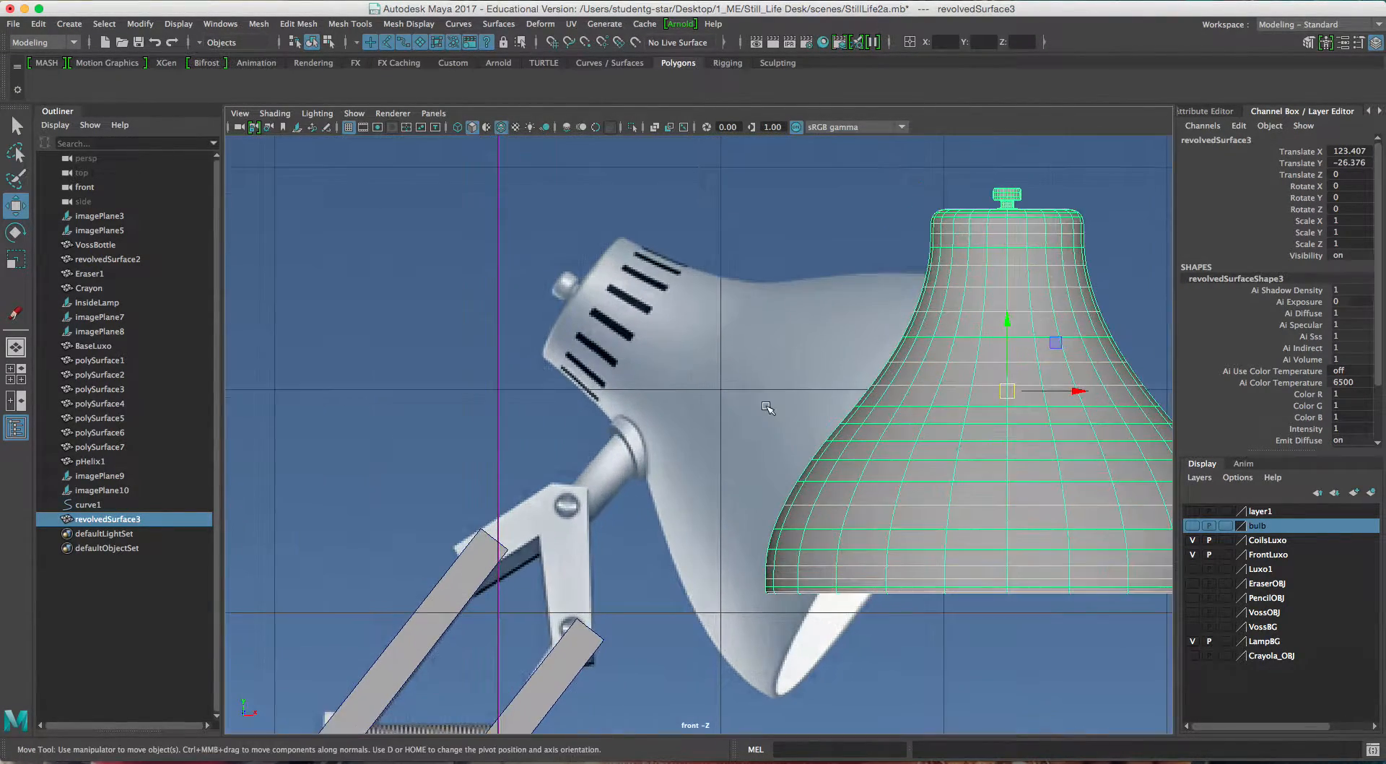
{"action": "middle_click_drag", "start_coordinate": [823, 357], "coordinate": [691, 333], "text": "alt"}
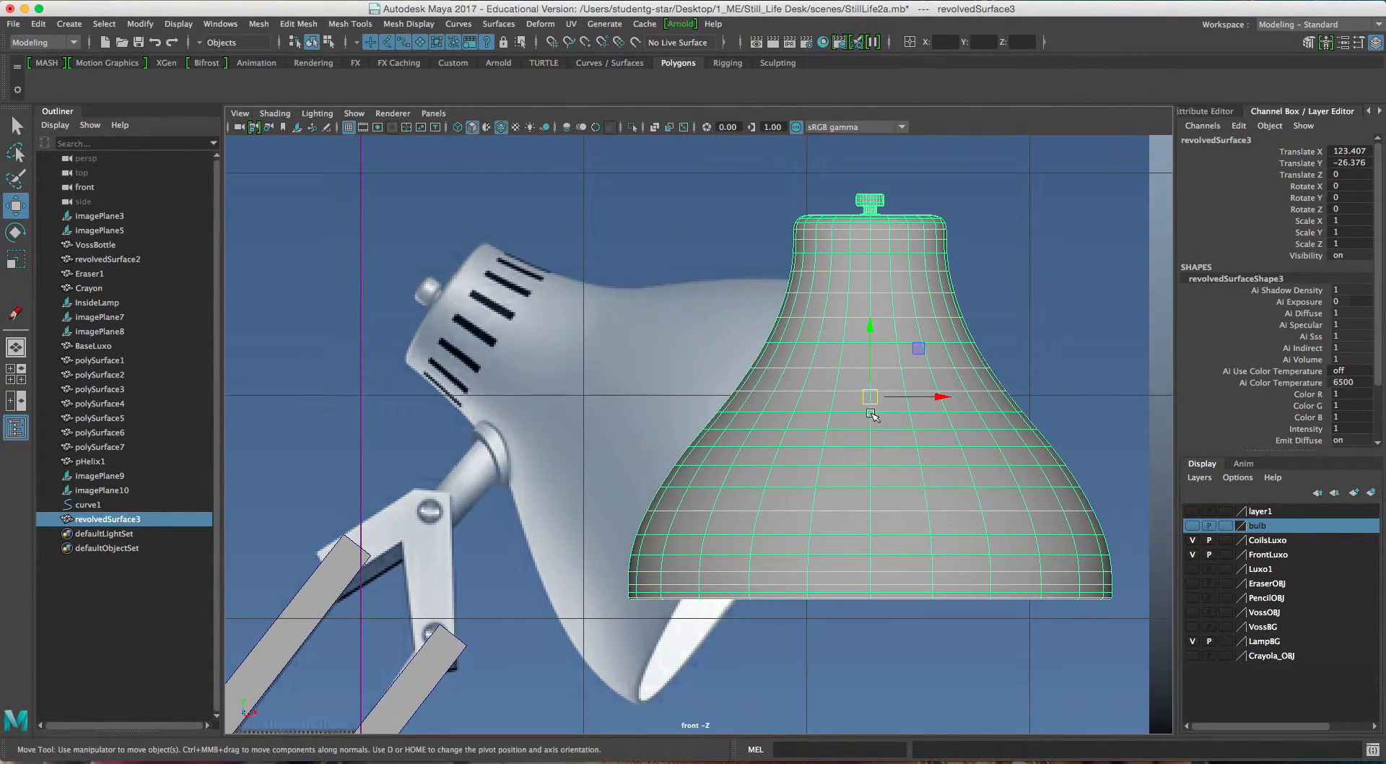
{"action": "left_click_drag", "start_coordinate": [872, 398], "coordinate": [830, 411]}
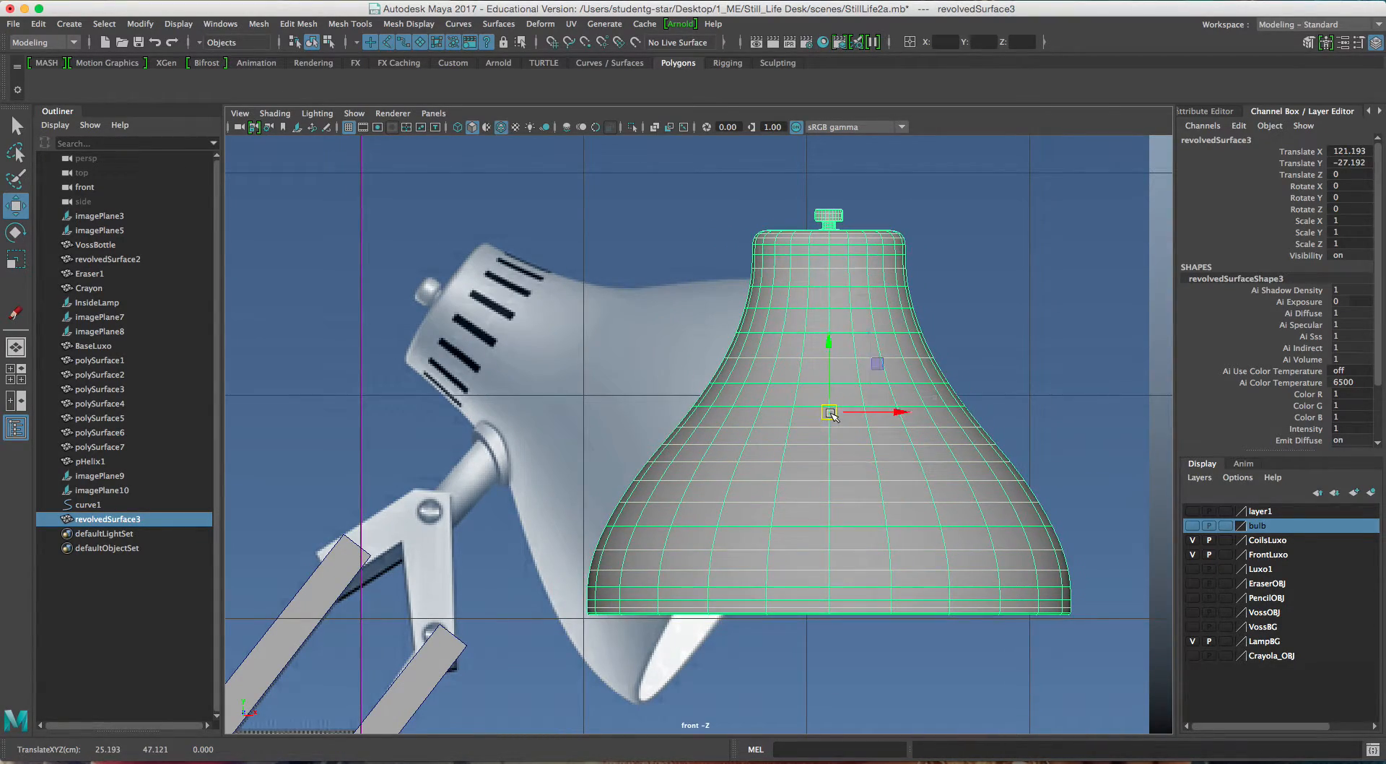
Rotate the shade to about 57.2 degrees in Z and move it over the reference lamp head, at about X 108.5, Y -26.2.
{"action": "key", "text": "e"}
{"action": "left_click_drag", "start_coordinate": [788, 365], "coordinate": [606, 405]}
{"action": "key", "text": "w"}
{"action": "key", "text": "e"}
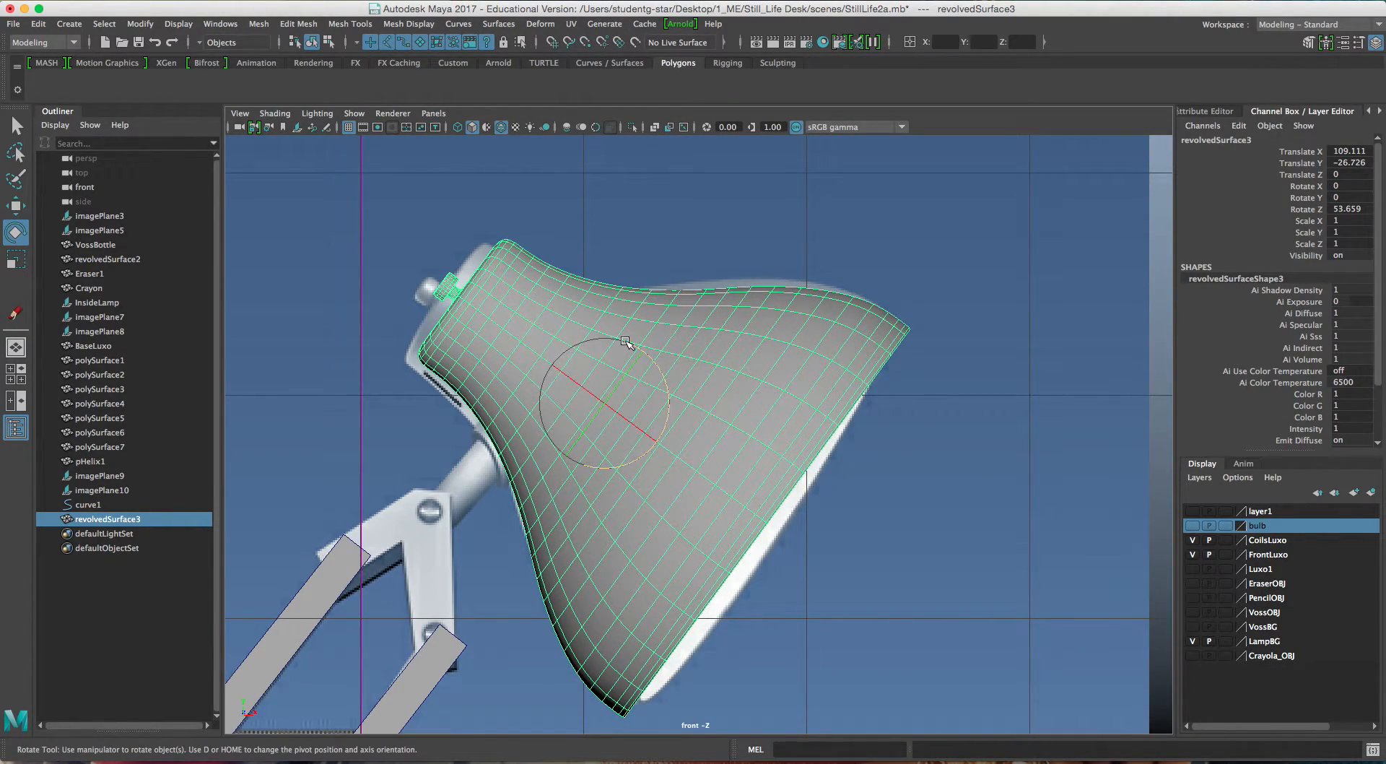
{"action": "left_click_drag", "start_coordinate": [628, 340], "coordinate": [625, 344]}
{"action": "key", "text": "w"}
{"action": "left_click_drag", "start_coordinate": [608, 403], "coordinate": [599, 395]}
{"action": "middle_click_drag", "start_coordinate": [649, 437], "coordinate": [786, 412], "text": "alt"}
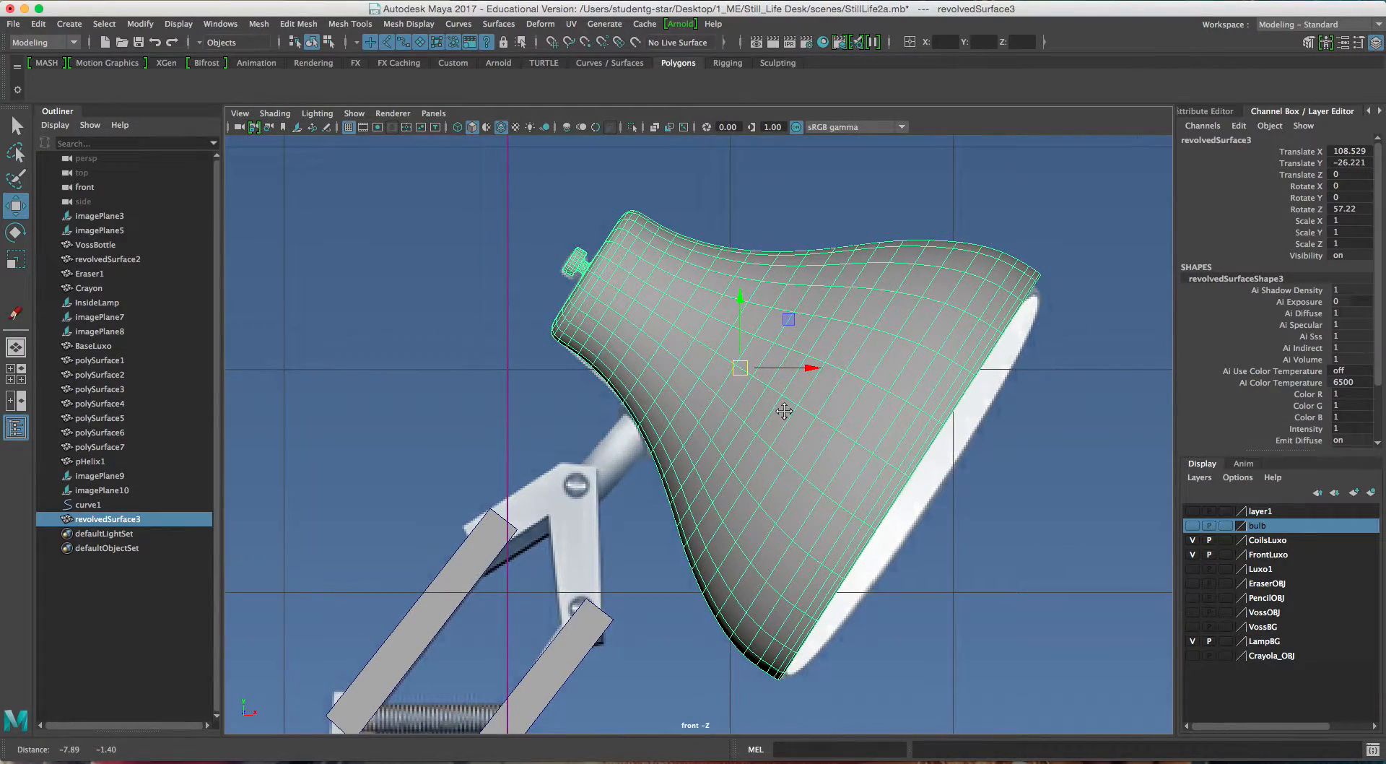
Deselect the shade and check its fit against the whole lamp reference in the front view.
{"action": "scroll", "coordinate": [784, 413], "scroll_direction": "down", "scroll_amount": 3}
{"action": "scroll", "coordinate": [675, 505], "scroll_direction": "down", "scroll_amount": 3}
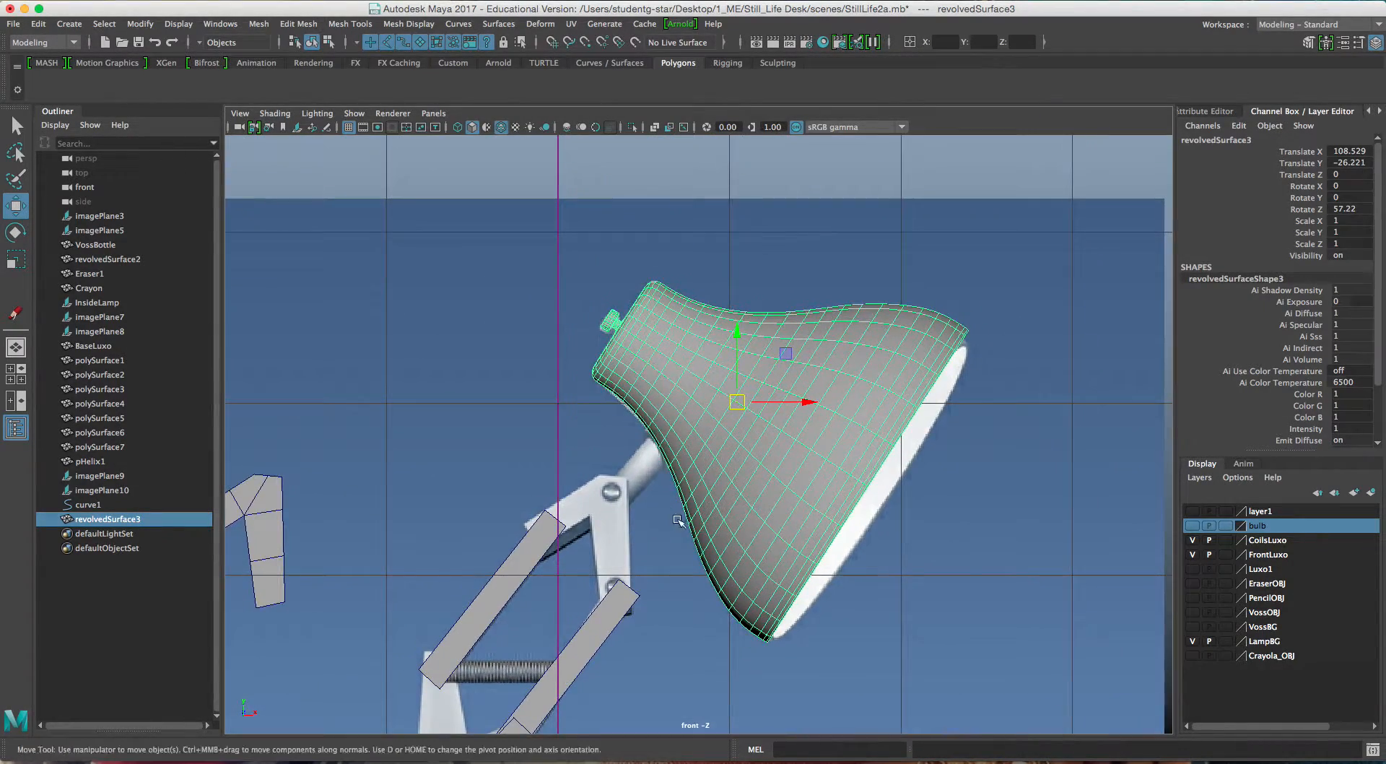
{"action": "left_click", "coordinate": [706, 289]}
{"action": "left_click", "coordinate": [740, 426]}
{"action": "left_click", "coordinate": [719, 241]}
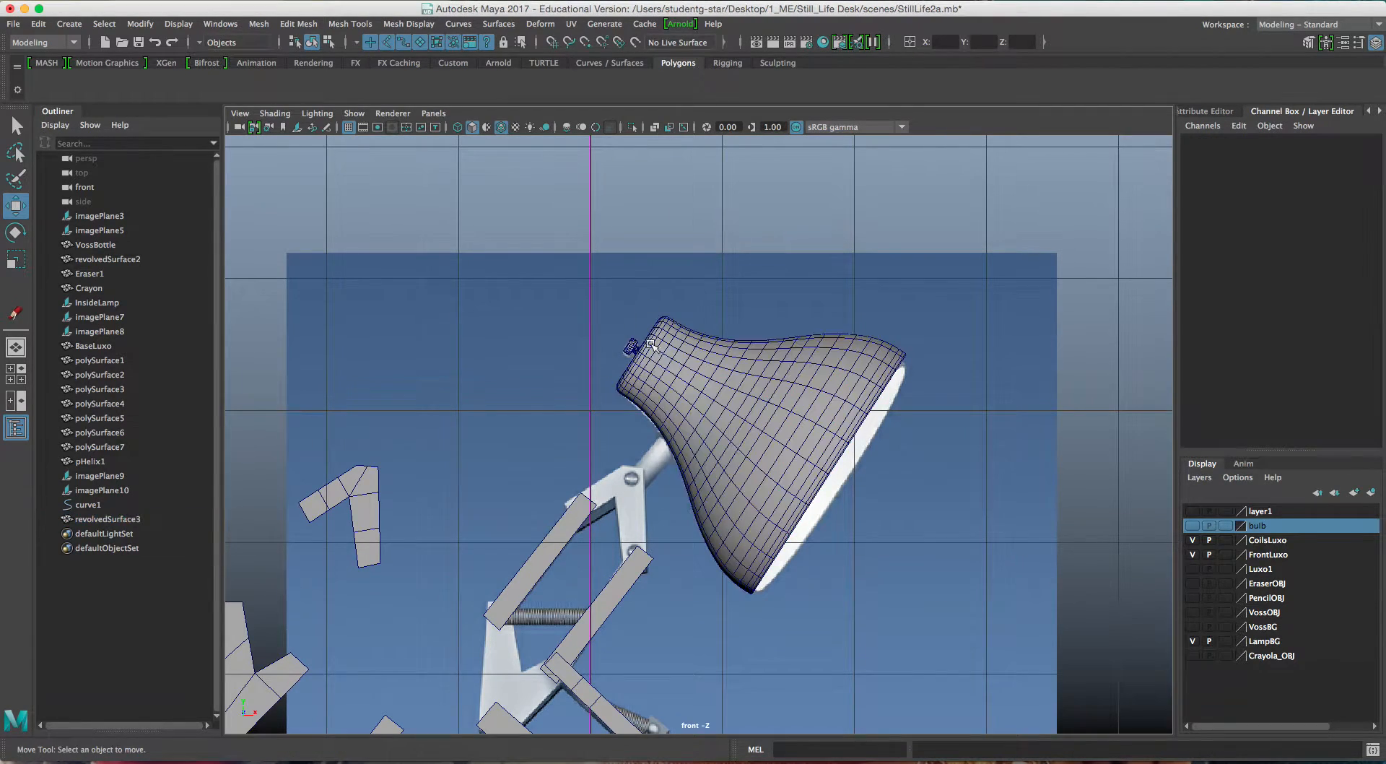
{"action": "scroll", "coordinate": [721, 348], "scroll_direction": "down", "scroll_amount": 3}
{"action": "middle_click_drag", "start_coordinate": [721, 348], "coordinate": [695, 361], "text": "alt"}
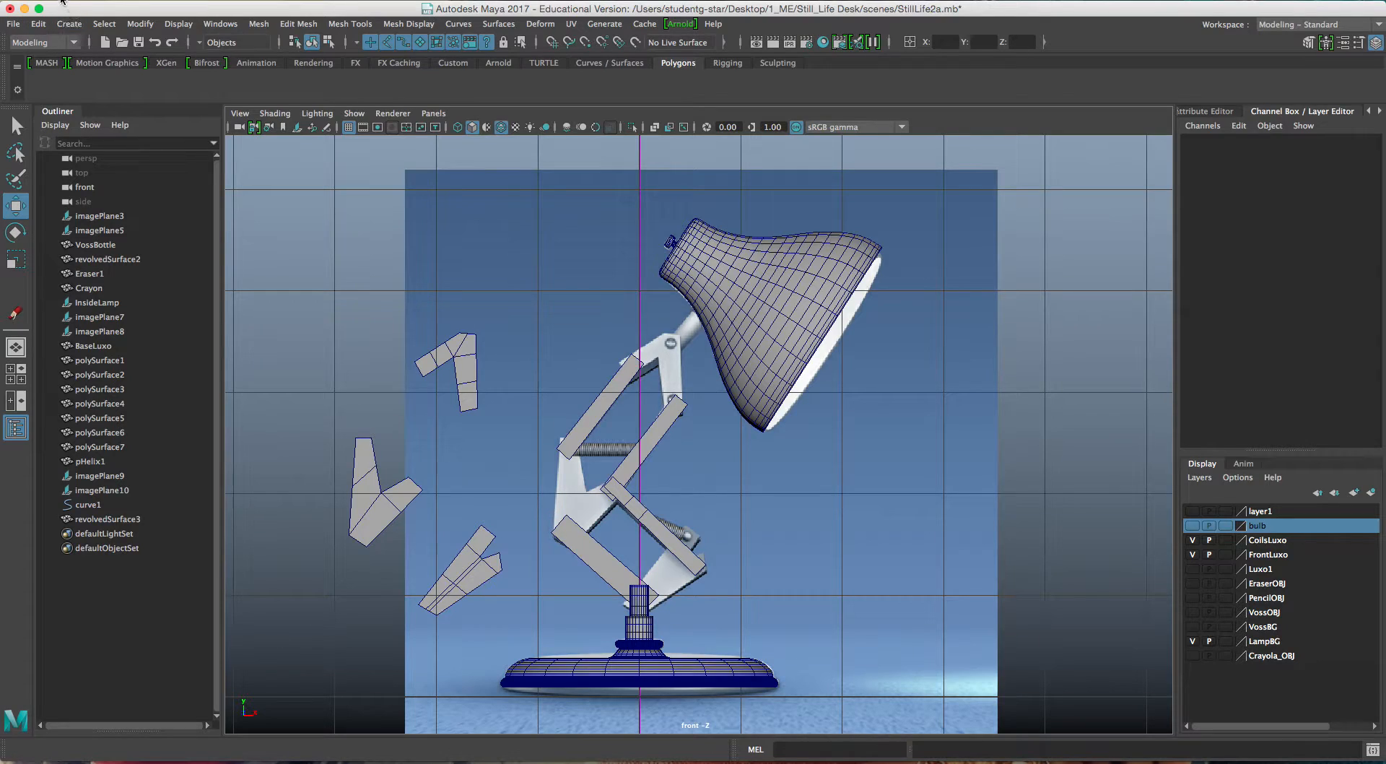